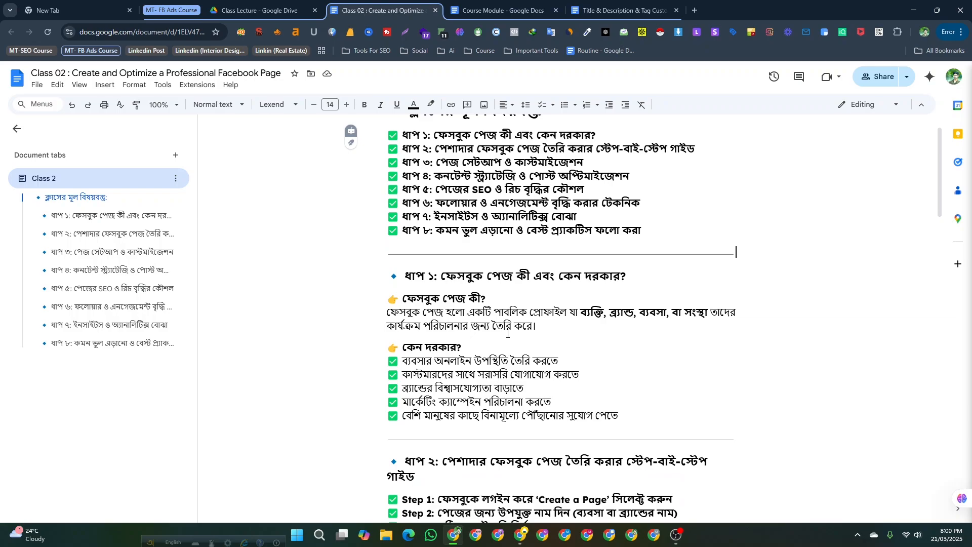
Read through the notes' Facebook Page definition and its list of benefits
{"action": "scroll", "coordinate": [507, 334], "scroll_direction": "down", "scroll_amount": 1}
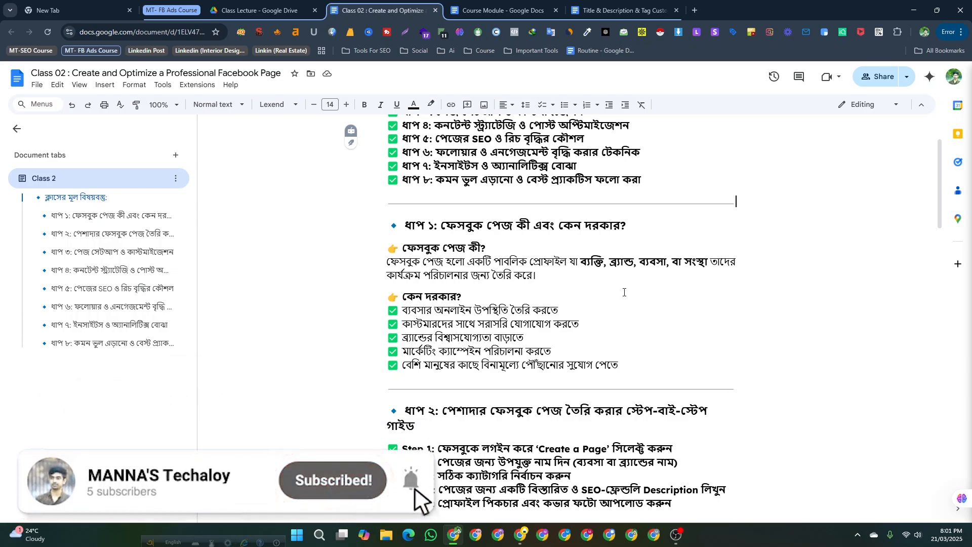
{"action": "left_click", "coordinate": [613, 274]}
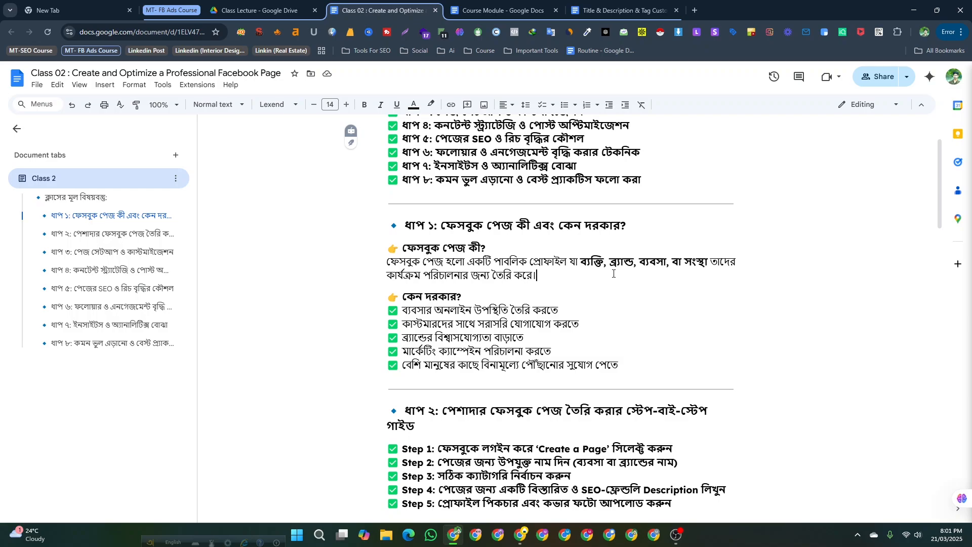
{"action": "scroll", "coordinate": [613, 273], "scroll_direction": "down", "scroll_amount": 1}
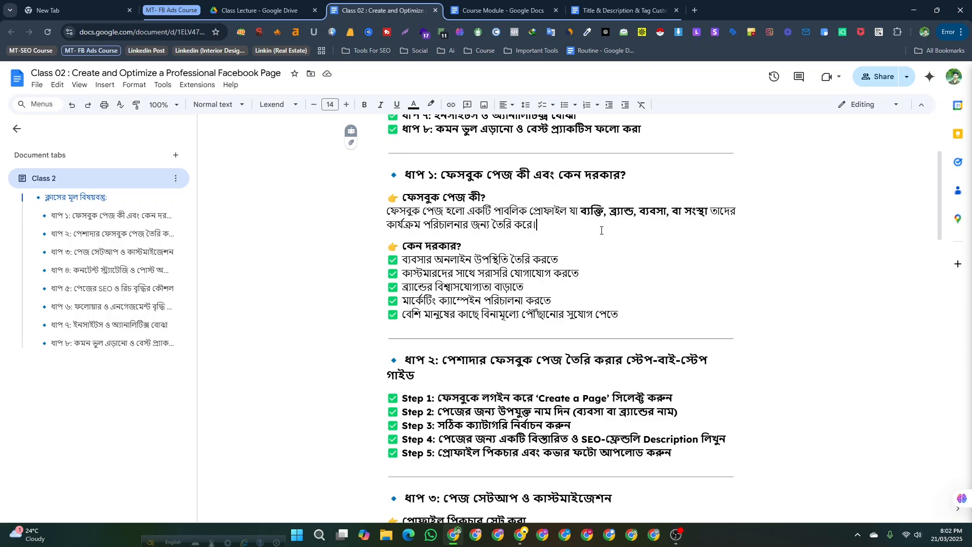
{"action": "left_click", "coordinate": [574, 223]}
{"action": "left_click", "coordinate": [633, 314]}
{"action": "scroll", "coordinate": [544, 289], "scroll_direction": "down", "scroll_amount": 1}
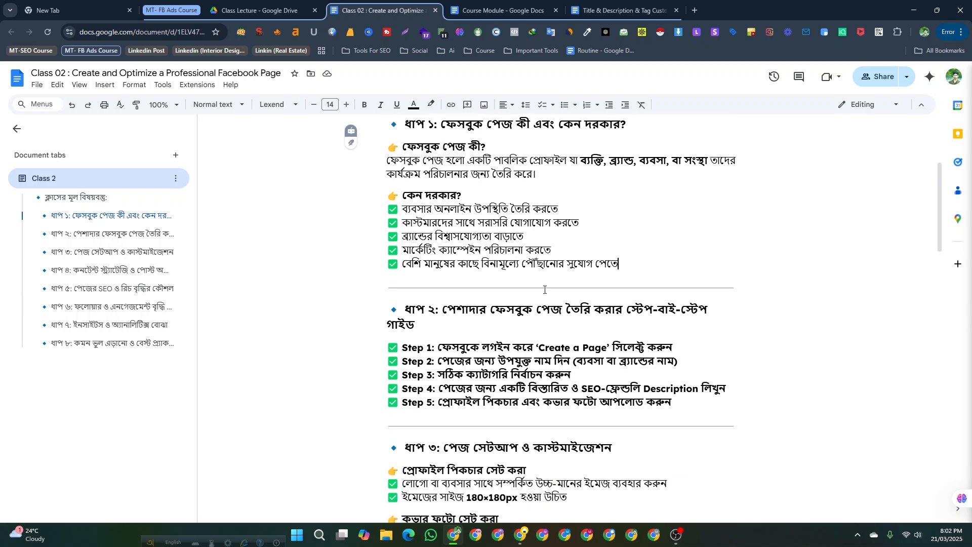
{"action": "scroll", "coordinate": [544, 290], "scroll_direction": "down", "scroll_amount": 2}
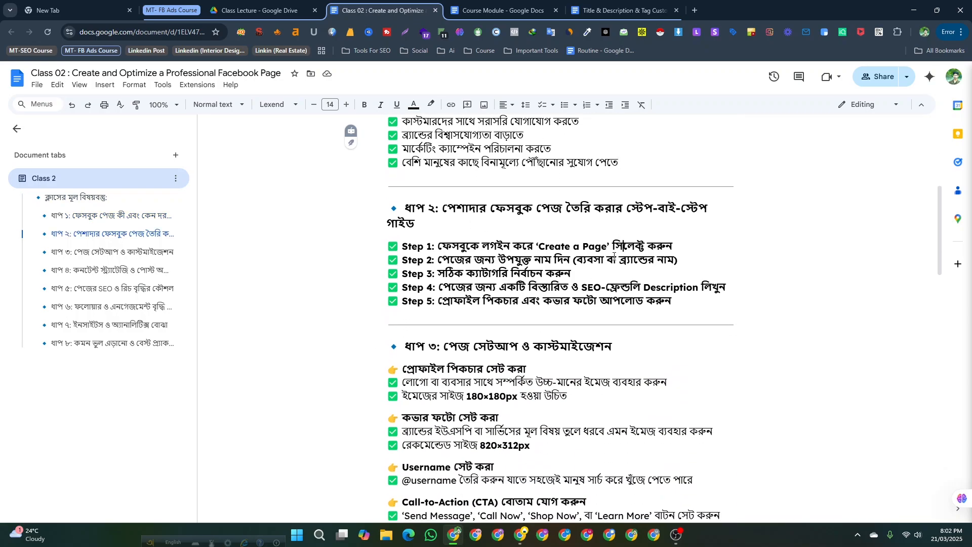
{"action": "scroll", "coordinate": [614, 256], "scroll_direction": "up", "scroll_amount": 3}
{"action": "scroll", "coordinate": [617, 290], "scroll_direction": "down", "scroll_amount": 6}
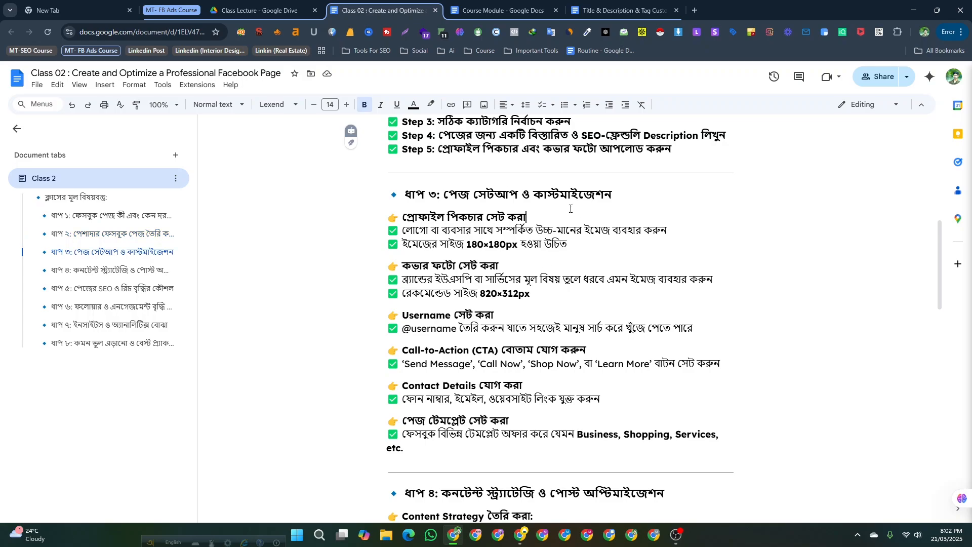
Review the notes' cover photo section, scrolling back and forth through it
{"action": "left_click", "coordinate": [494, 265]}
{"action": "scroll", "coordinate": [490, 323], "scroll_direction": "down", "scroll_amount": 1}
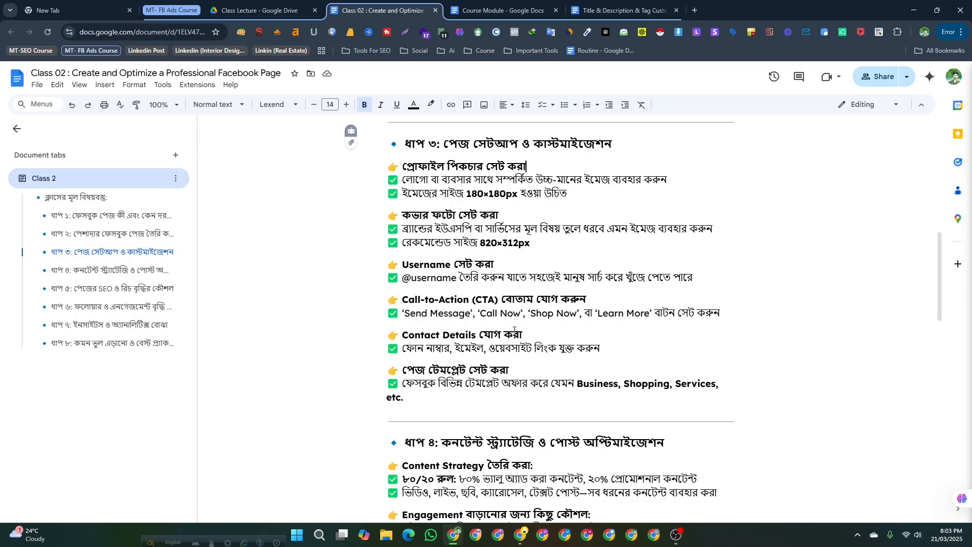
{"action": "scroll", "coordinate": [514, 329], "scroll_direction": "down", "scroll_amount": 5}
{"action": "scroll", "coordinate": [514, 329], "scroll_direction": "up", "scroll_amount": 6}
{"action": "scroll", "coordinate": [577, 323], "scroll_direction": "down", "scroll_amount": 3}
{"action": "scroll", "coordinate": [578, 324], "scroll_direction": "up", "scroll_amount": 4}
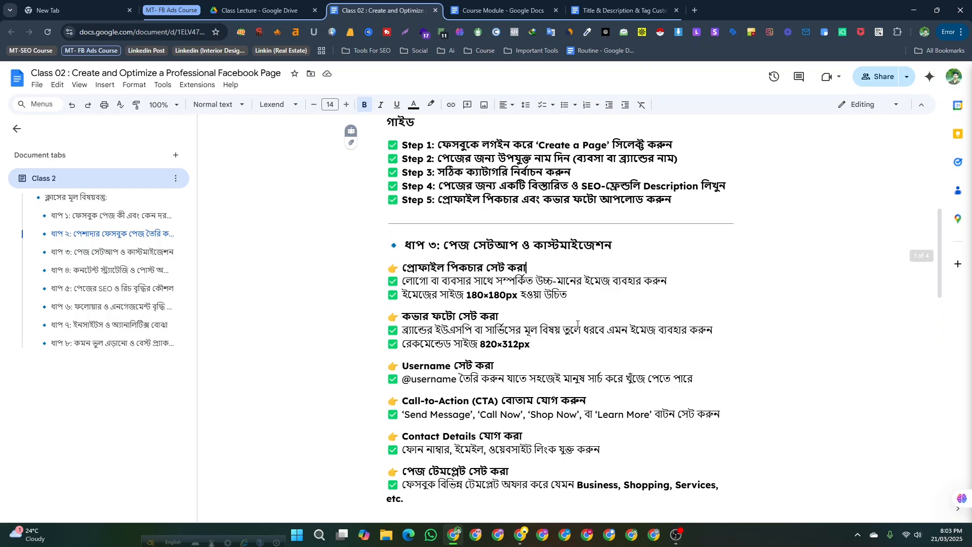
{"action": "scroll", "coordinate": [578, 324], "scroll_direction": "down", "scroll_amount": 7}
{"action": "scroll", "coordinate": [523, 326], "scroll_direction": "up", "scroll_amount": 5}
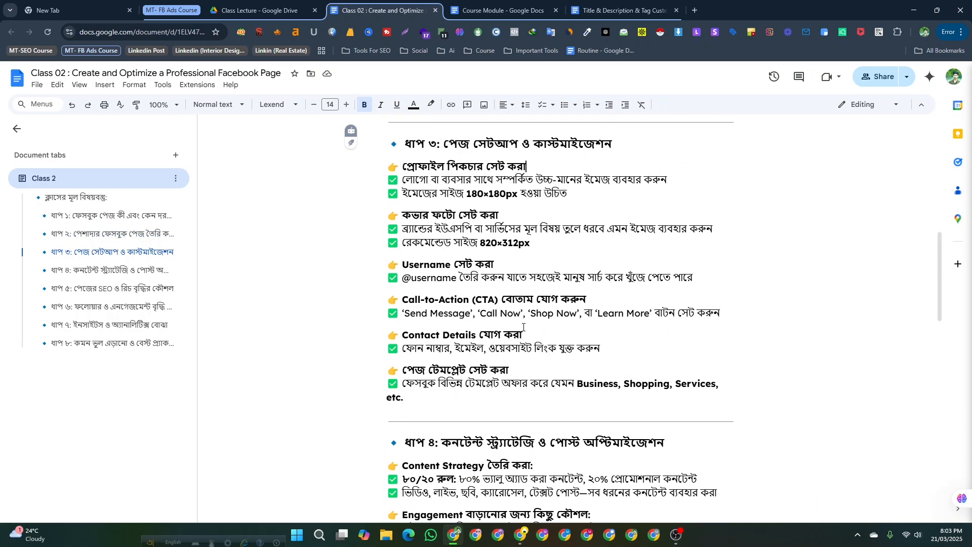
{"action": "scroll", "coordinate": [524, 326], "scroll_direction": "up", "scroll_amount": 2}
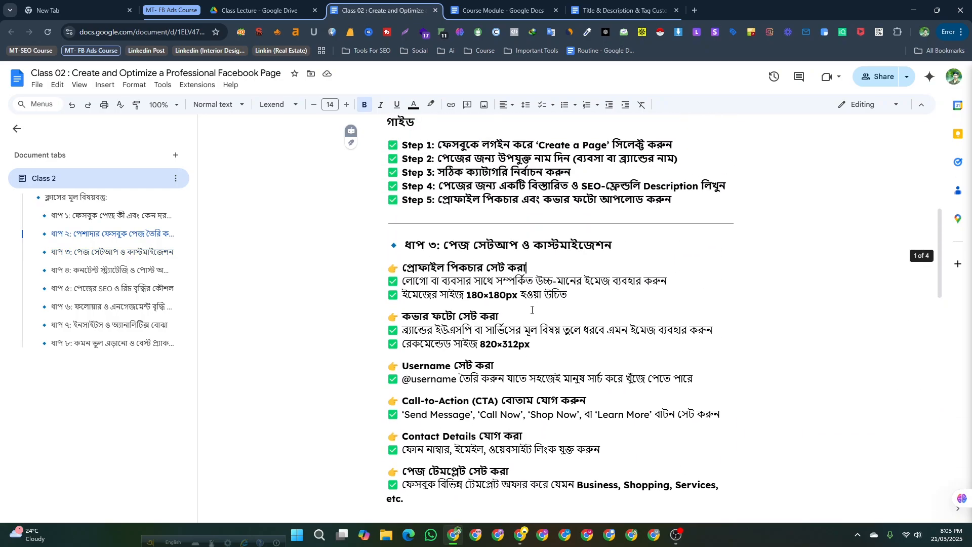
{"action": "scroll", "coordinate": [532, 310], "scroll_direction": "up", "scroll_amount": 4}
{"action": "scroll", "coordinate": [504, 348], "scroll_direction": "down", "scroll_amount": 4}
{"action": "scroll", "coordinate": [624, 327], "scroll_direction": "down", "scroll_amount": 7}
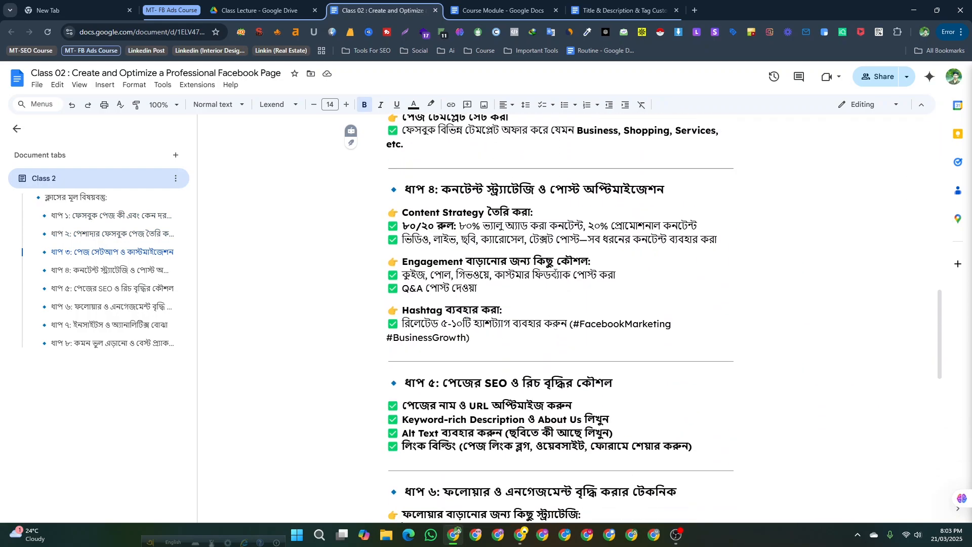
{"action": "scroll", "coordinate": [565, 283], "scroll_direction": "up", "scroll_amount": 4}
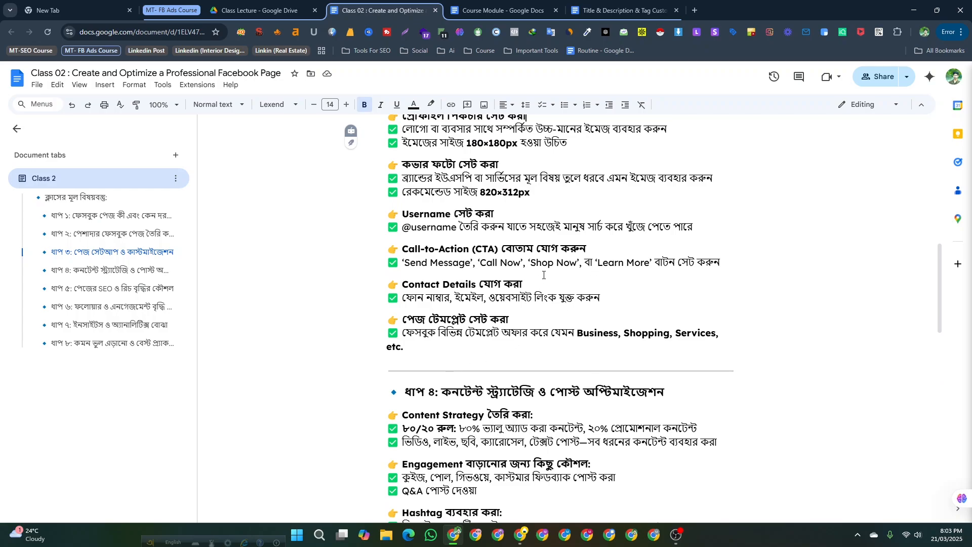
{"action": "scroll", "coordinate": [543, 276], "scroll_direction": "down", "scroll_amount": 6}
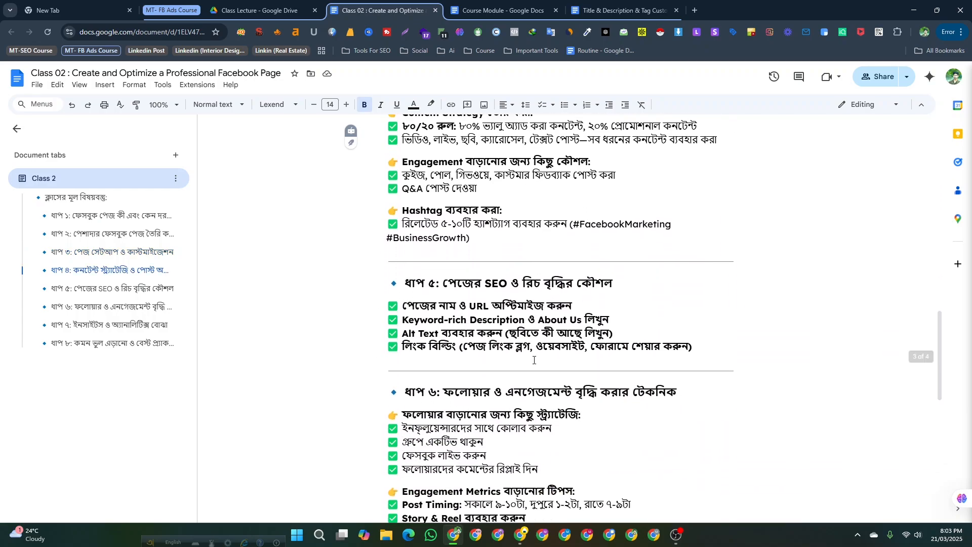
{"action": "scroll", "coordinate": [559, 357], "scroll_direction": "down", "scroll_amount": 3}
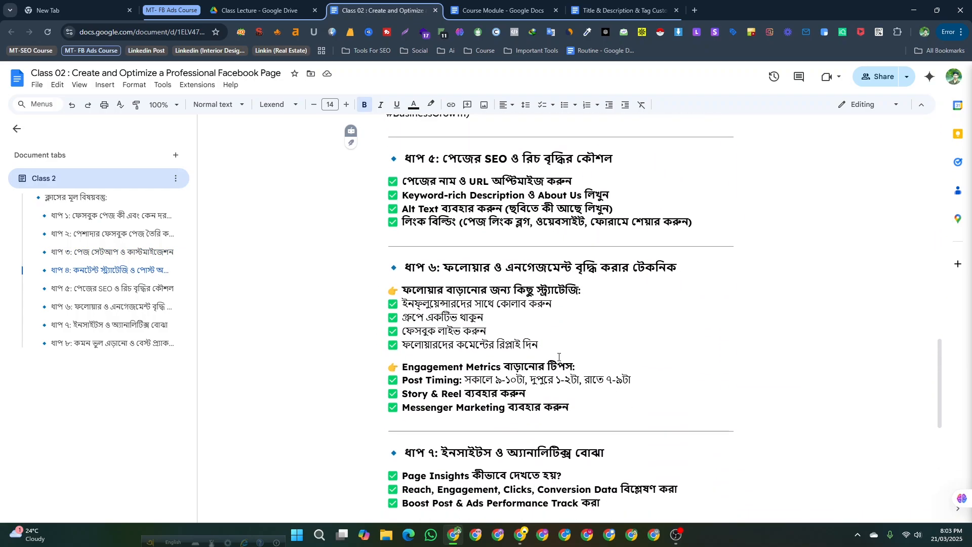
{"action": "scroll", "coordinate": [559, 356], "scroll_direction": "up", "scroll_amount": 12}
{"action": "scroll", "coordinate": [542, 348], "scroll_direction": "up", "scroll_amount": 7}
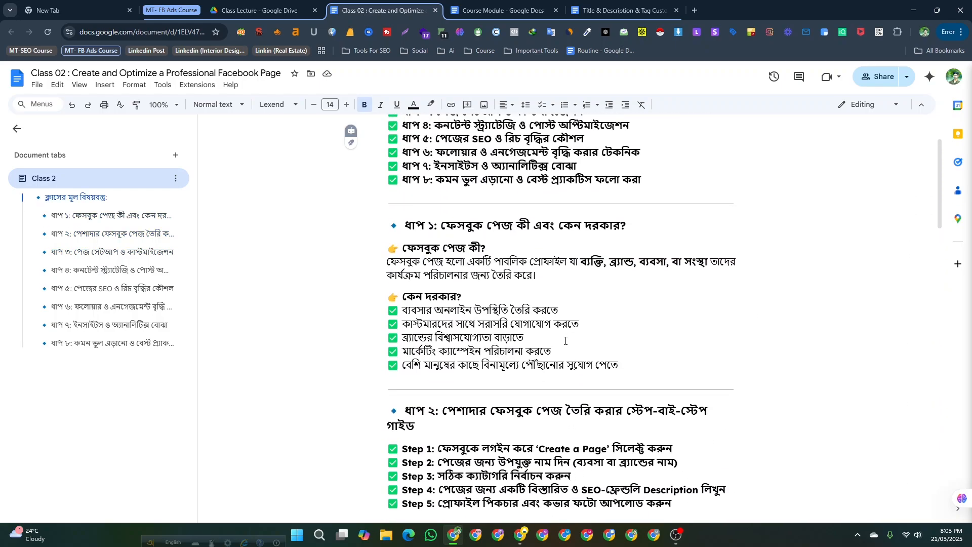
{"action": "scroll", "coordinate": [579, 302], "scroll_direction": "down", "scroll_amount": 10}
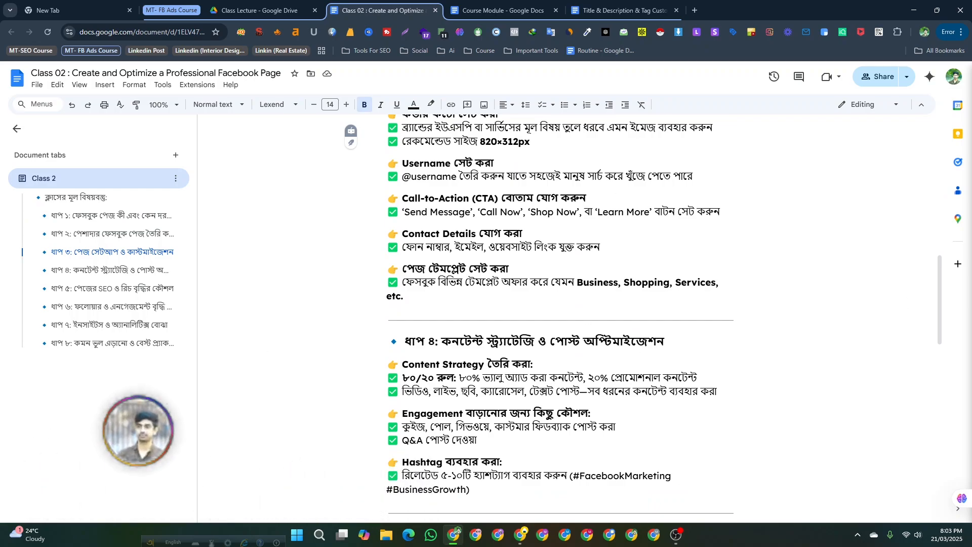
{"action": "scroll", "coordinate": [482, 340], "scroll_direction": "down", "scroll_amount": 2}
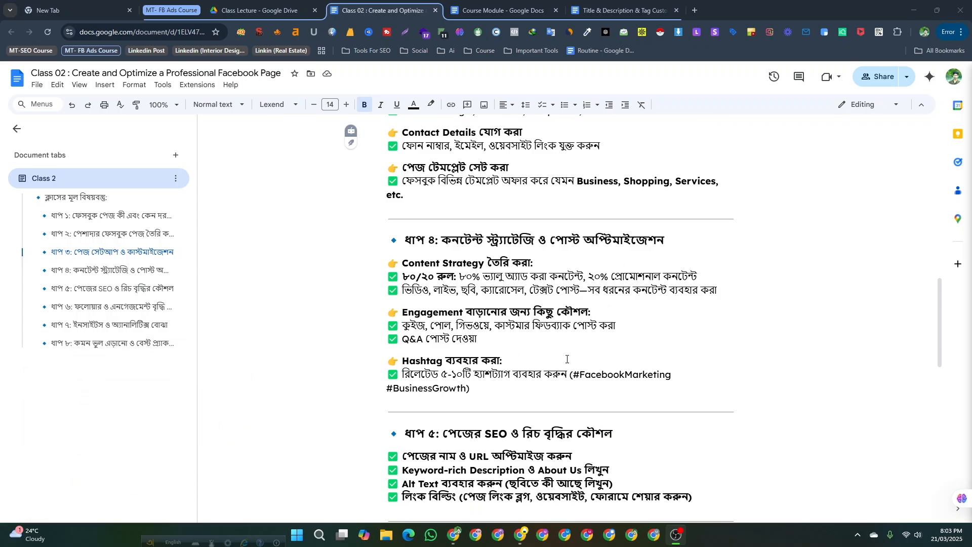
Go to the Facebook feed, expand the sidebar's See more list, and bring up the main Menu
{"action": "left_click", "coordinate": [520, 534]}
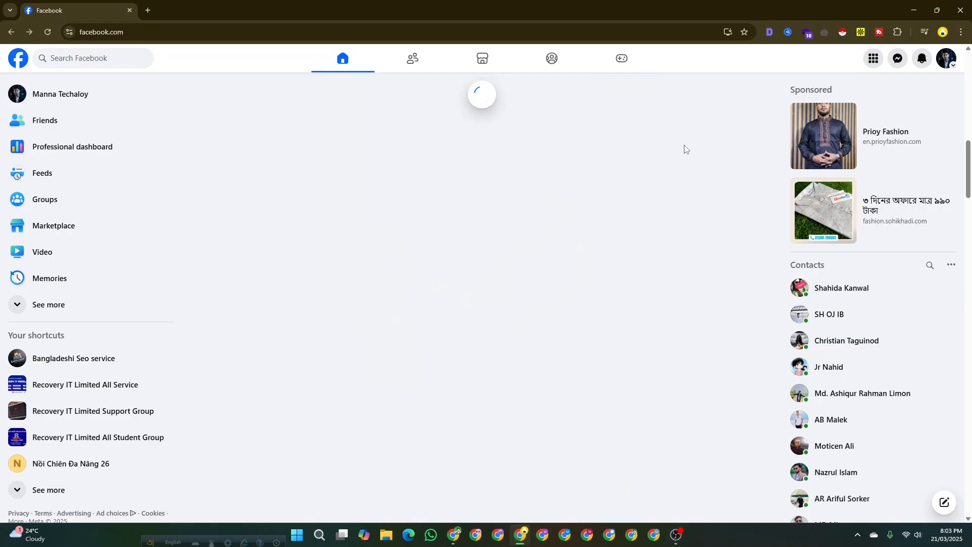
{"action": "scroll", "coordinate": [642, 191], "scroll_direction": "down", "scroll_amount": 10}
{"action": "scroll", "coordinate": [664, 225], "scroll_direction": "down", "scroll_amount": 4}
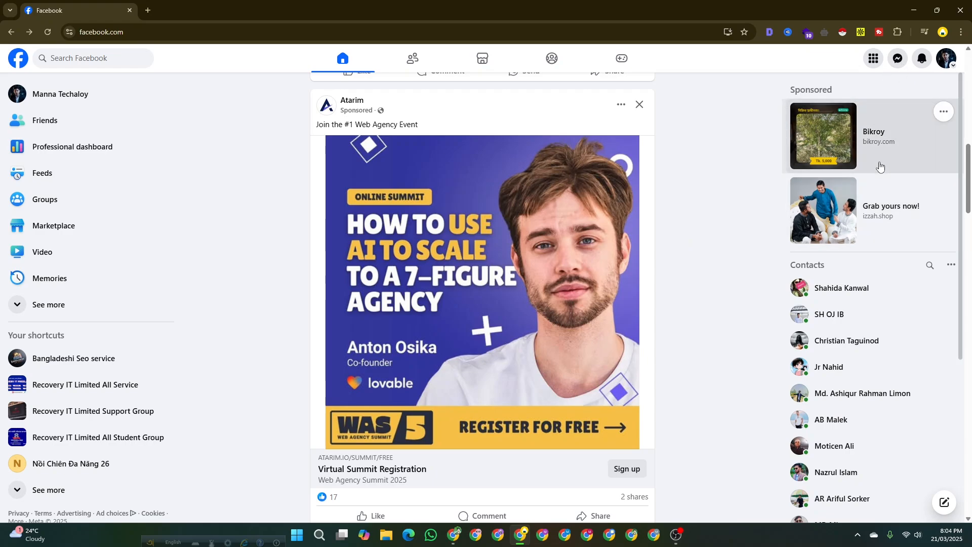
{"action": "left_click", "coordinate": [875, 60]}
{"action": "left_click", "coordinate": [875, 60]}
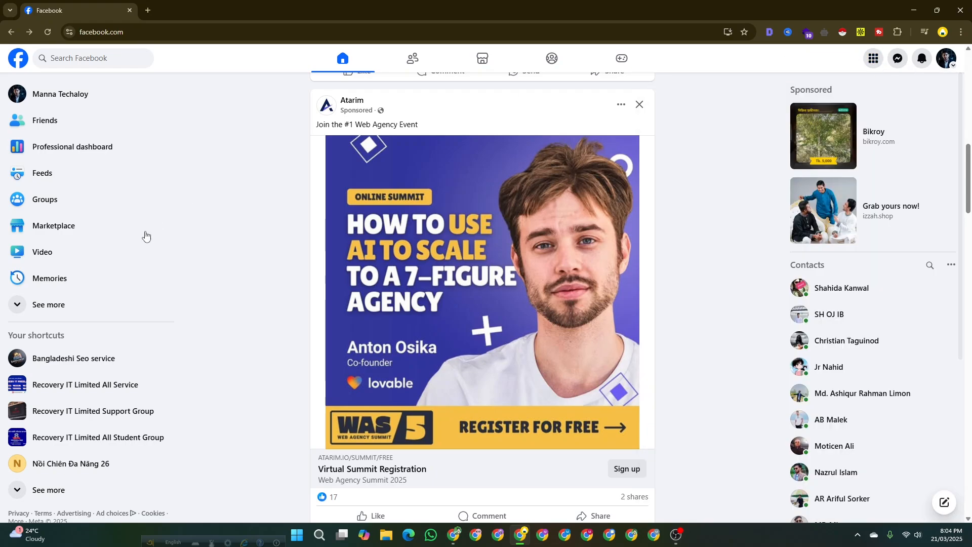
{"action": "left_click", "coordinate": [18, 307]}
{"action": "scroll", "coordinate": [69, 446], "scroll_direction": "down", "scroll_amount": 3}
{"action": "scroll", "coordinate": [68, 435], "scroll_direction": "up", "scroll_amount": 1}
{"action": "scroll", "coordinate": [66, 429], "scroll_direction": "down", "scroll_amount": 3}
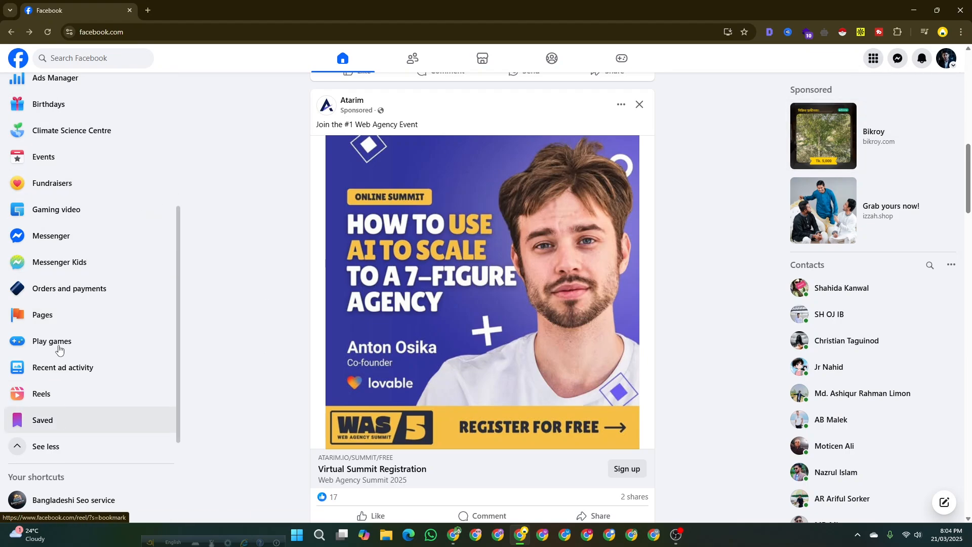
{"action": "left_click", "coordinate": [869, 60]}
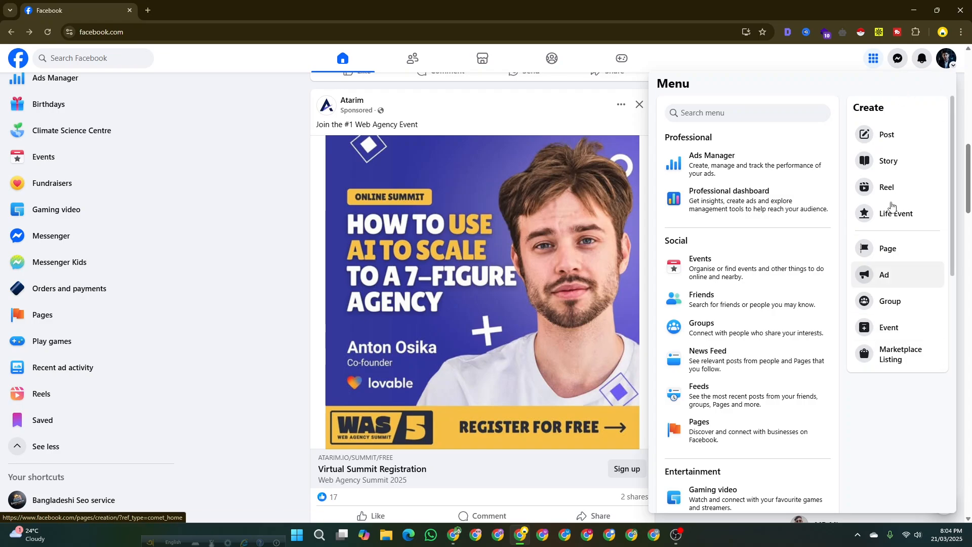
Start a new Page and put the cursor in the empty 'Page name (required)' field
{"action": "left_click", "coordinate": [892, 257]}
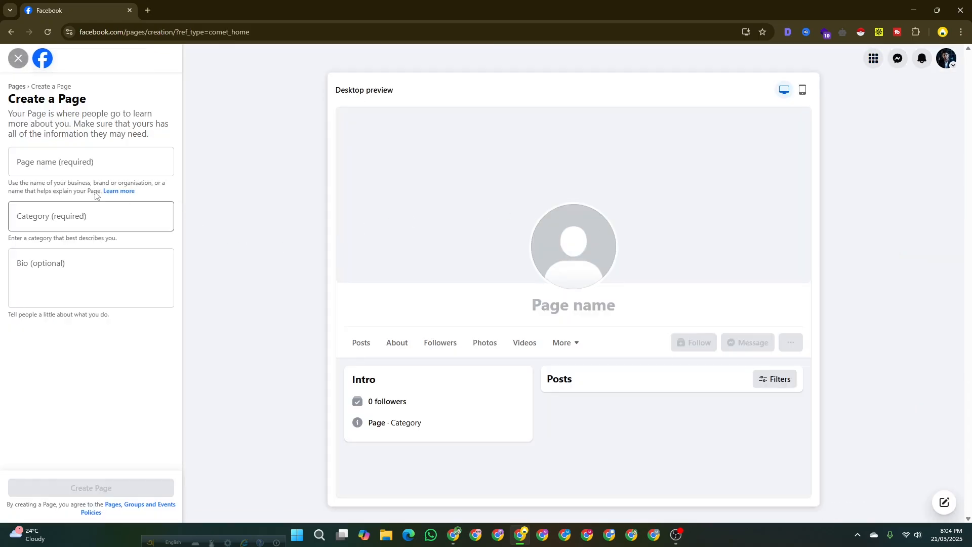
{"action": "left_click", "coordinate": [72, 162]}
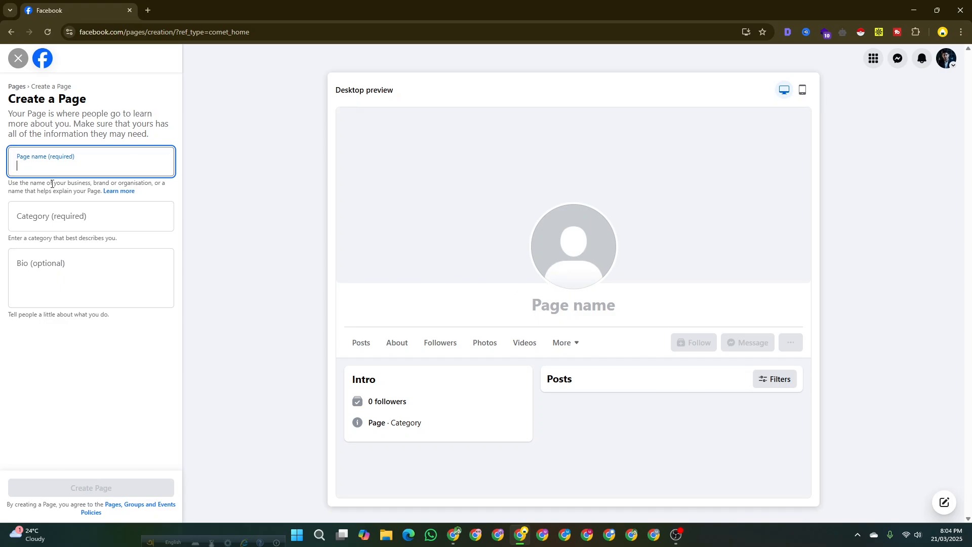
{"action": "left_click", "coordinate": [55, 215]}
{"action": "left_click", "coordinate": [52, 282]}
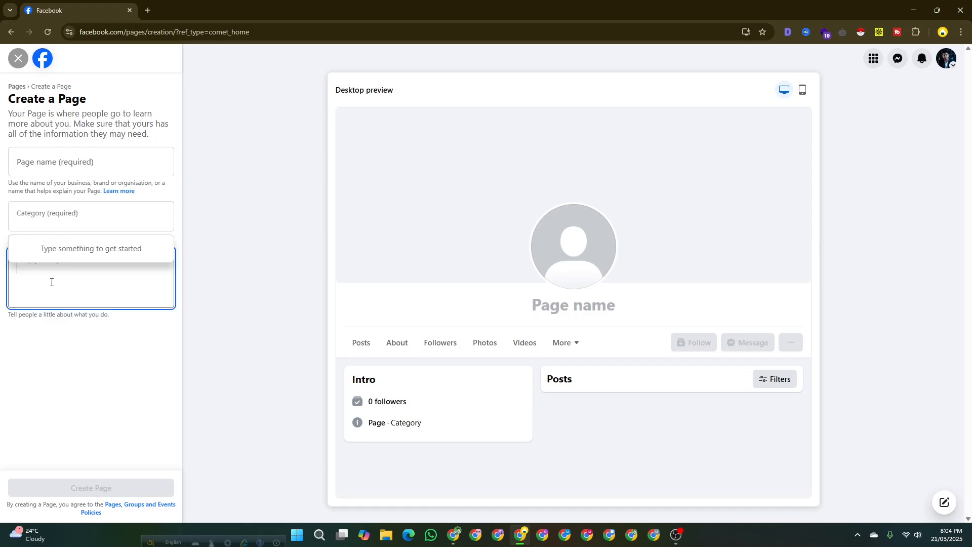
{"action": "left_click", "coordinate": [51, 220]}
{"action": "left_click", "coordinate": [46, 284]}
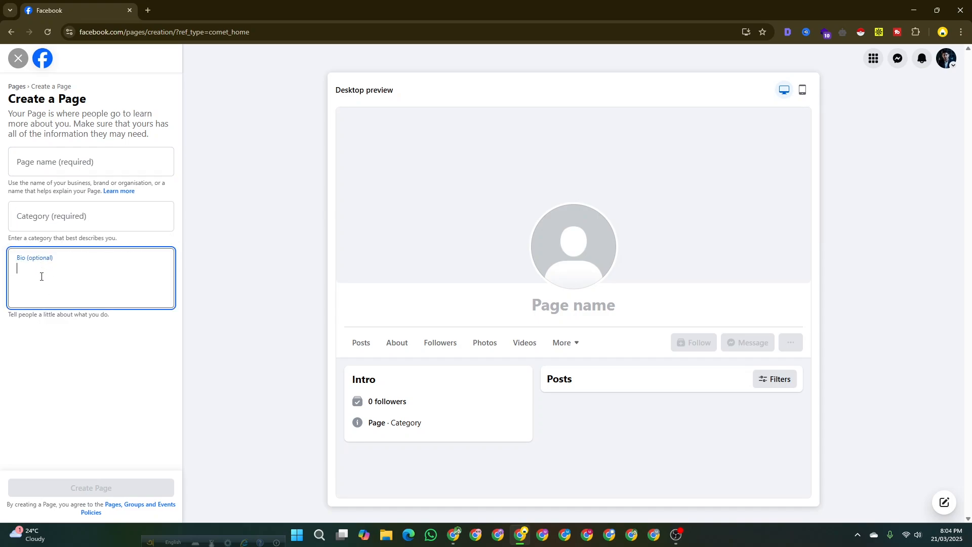
{"action": "left_click", "coordinate": [20, 167]}
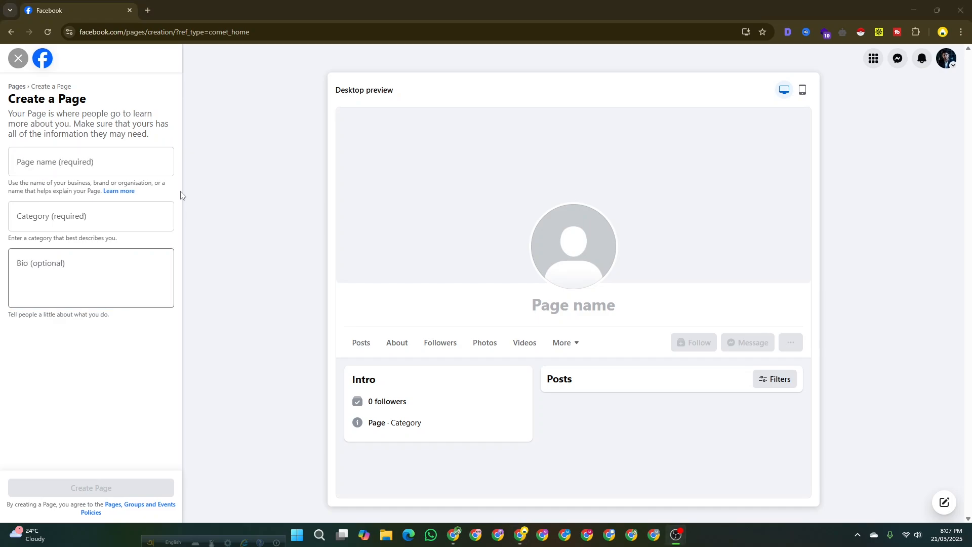
{"action": "left_click", "coordinate": [89, 167]}
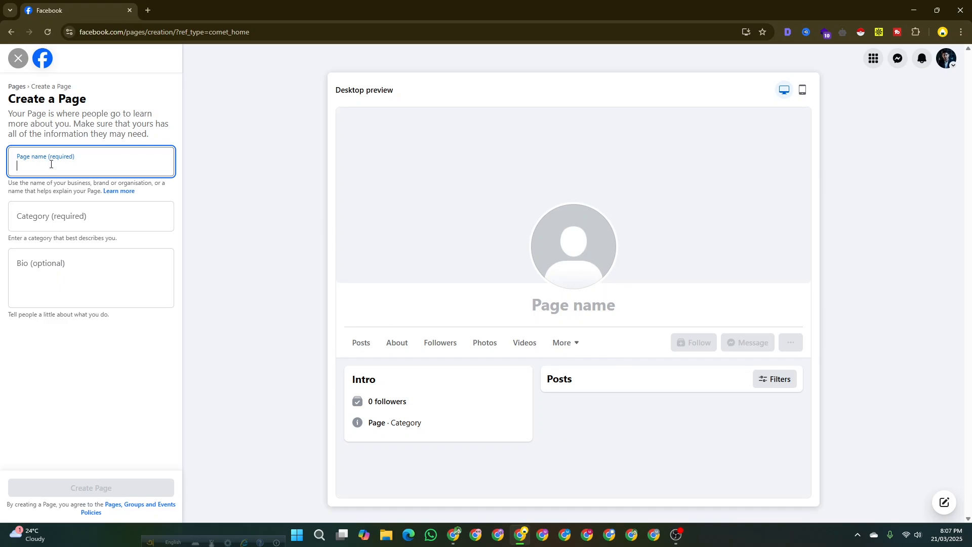
Enter 'Mercedes Benz Bangladesh' as the Page name
{"action": "type", "text": "Merced"}
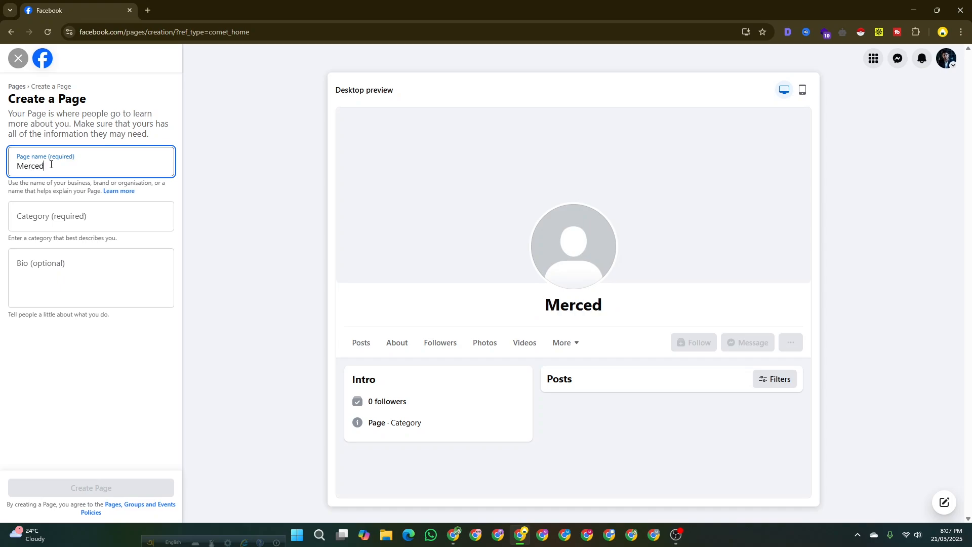
{"action": "type", "text": "es Benz"}
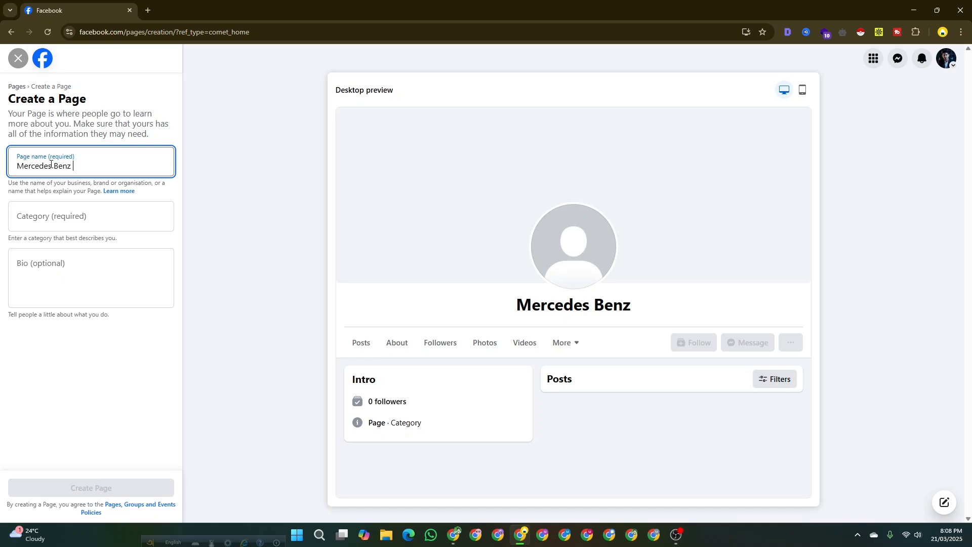
{"action": "type", "text": " Bangladesh"}
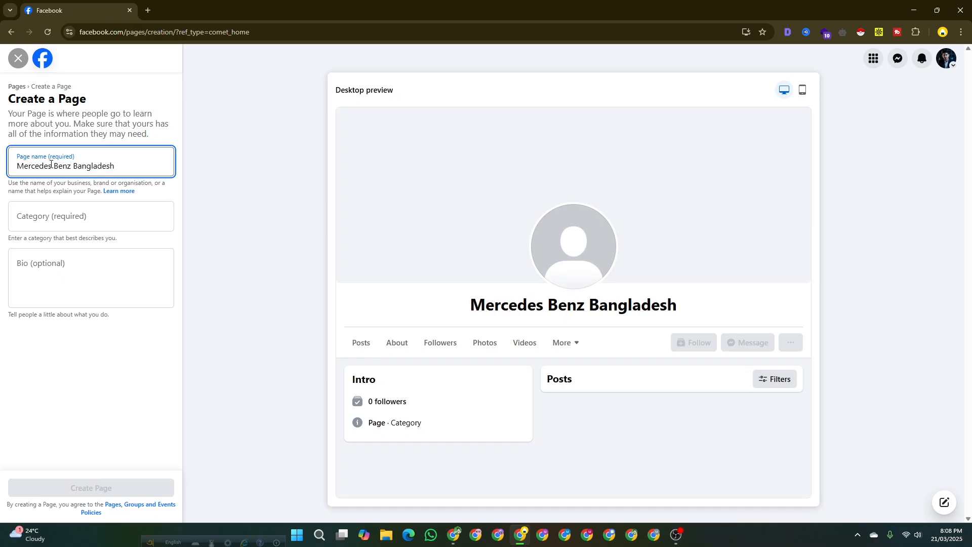
{"action": "left_click", "coordinate": [57, 218]}
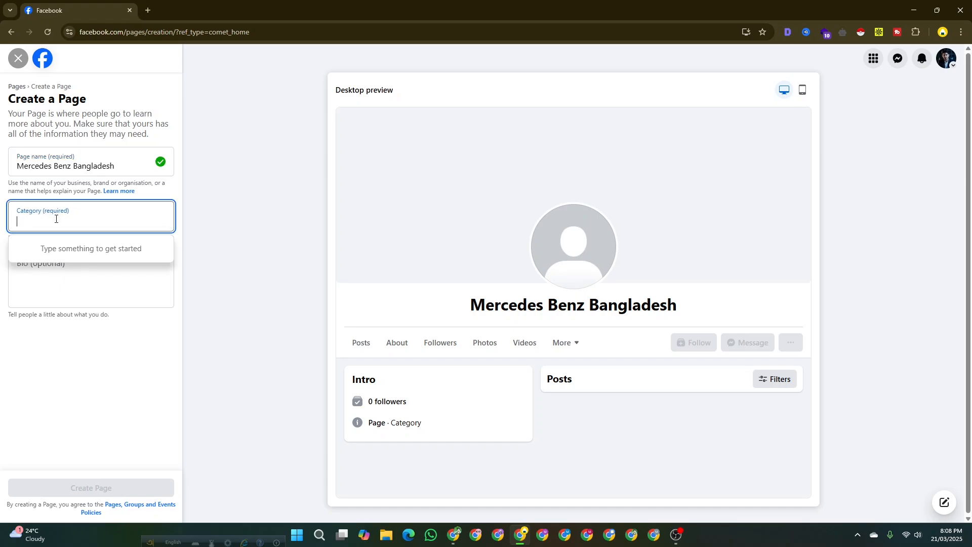
{"action": "left_click", "coordinate": [119, 164]}
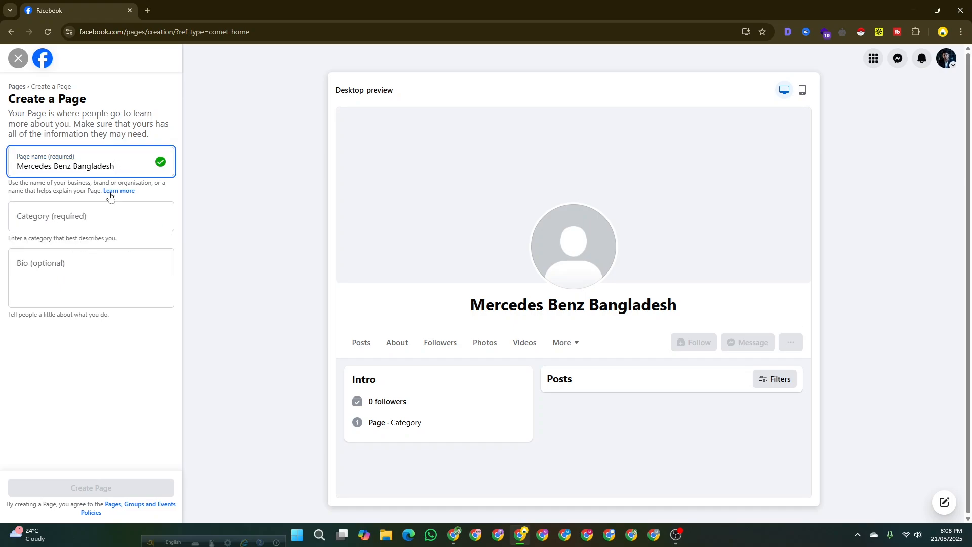
{"action": "left_click", "coordinate": [93, 217]}
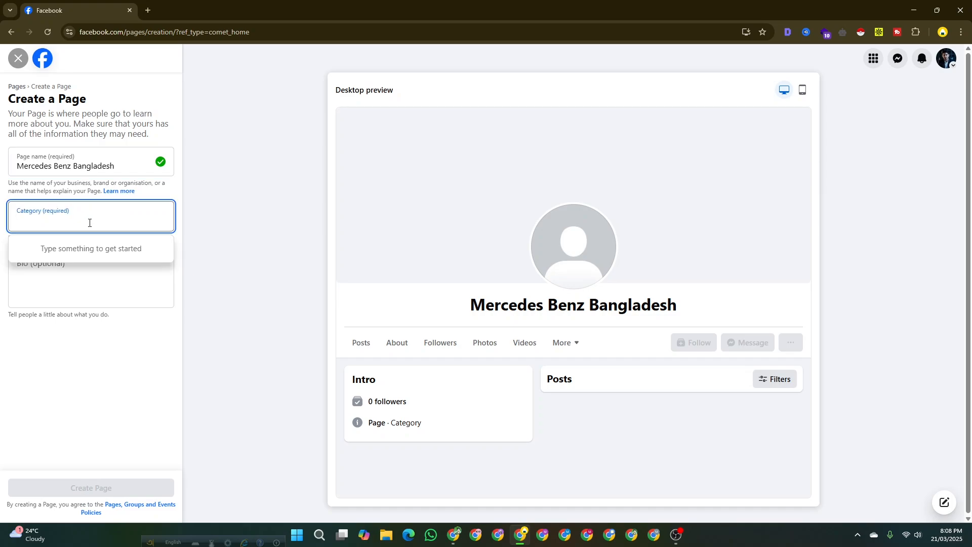
Add Car dealership and Vehicle shop as Page categories
{"action": "type", "text": "car"}
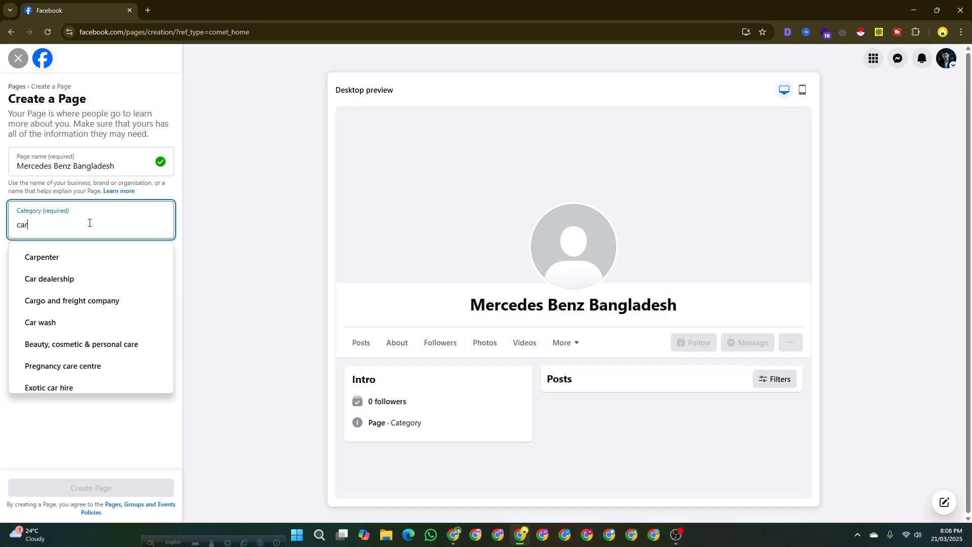
{"action": "scroll", "coordinate": [77, 324], "scroll_direction": "down", "scroll_amount": 1}
{"action": "scroll", "coordinate": [76, 338], "scroll_direction": "up", "scroll_amount": 1}
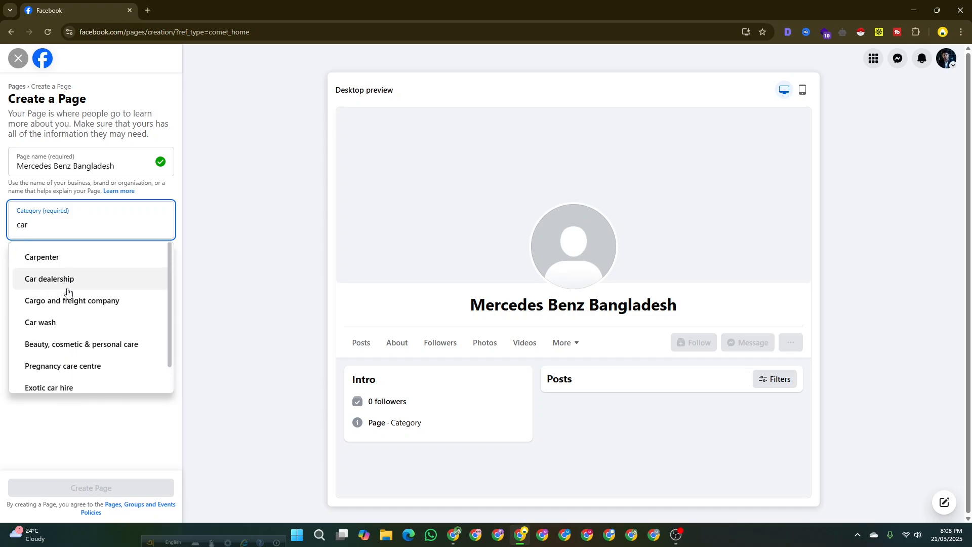
{"action": "left_click", "coordinate": [83, 280]}
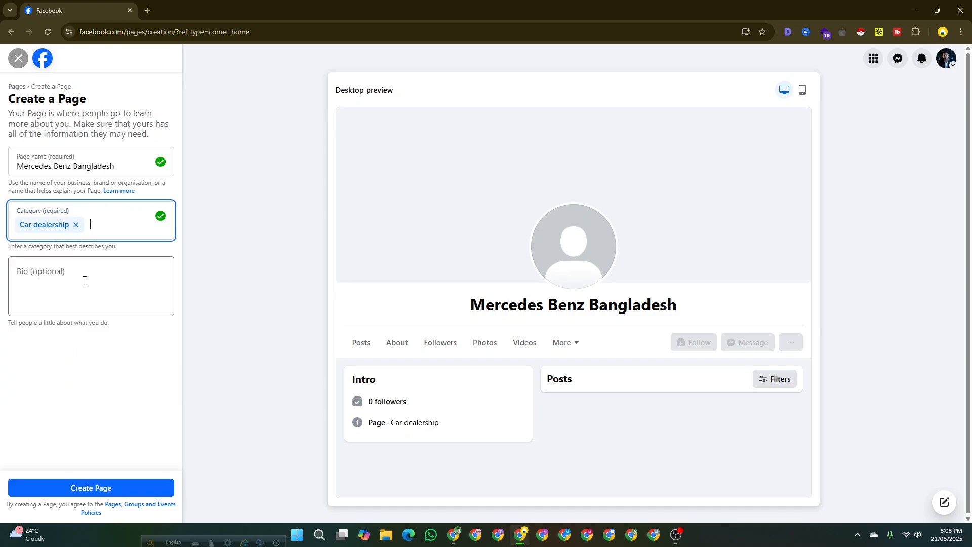
{"action": "left_click", "coordinate": [95, 228]}
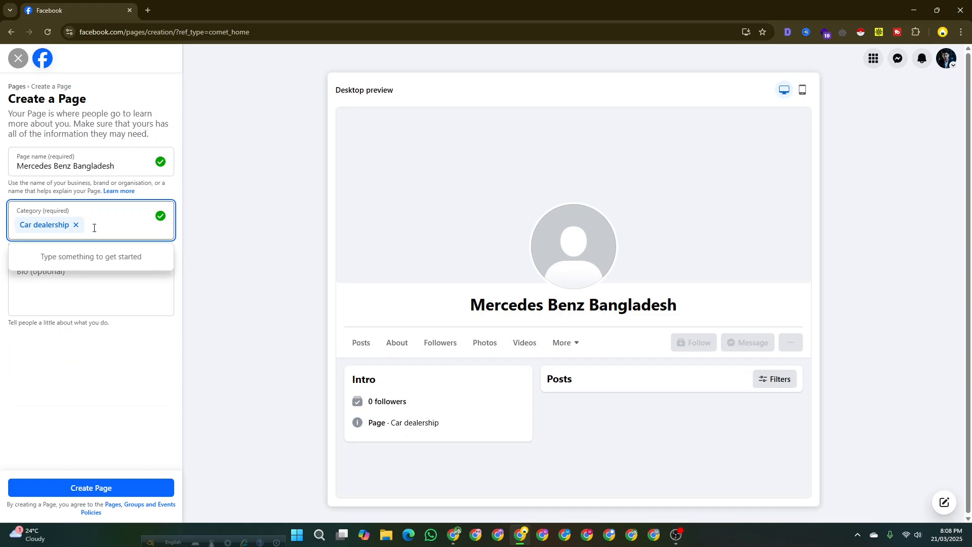
{"action": "type", "text": "ve"}
{"action": "left_click", "coordinate": [72, 284]}
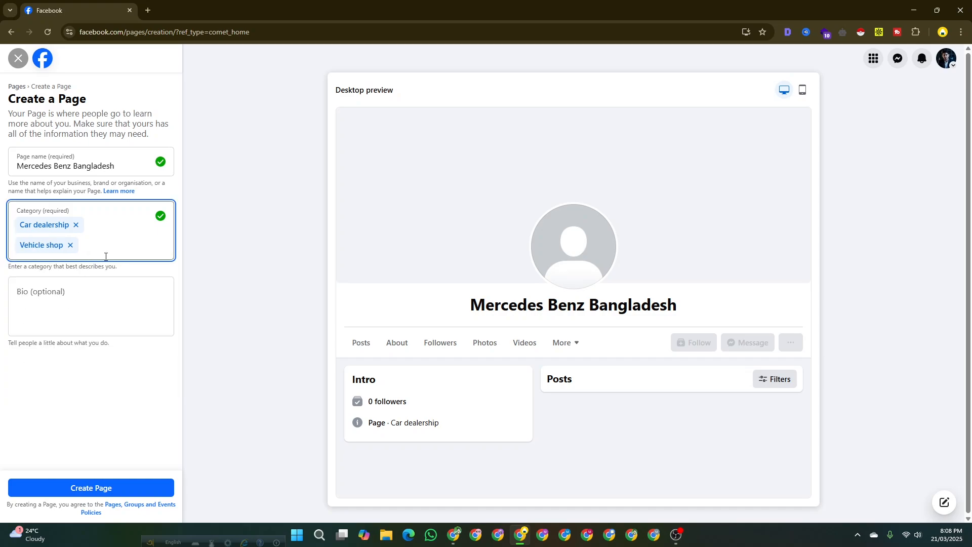
Add Vehicle service and New vehicles, then remove Car dealership
{"action": "type", "text": "ve"}
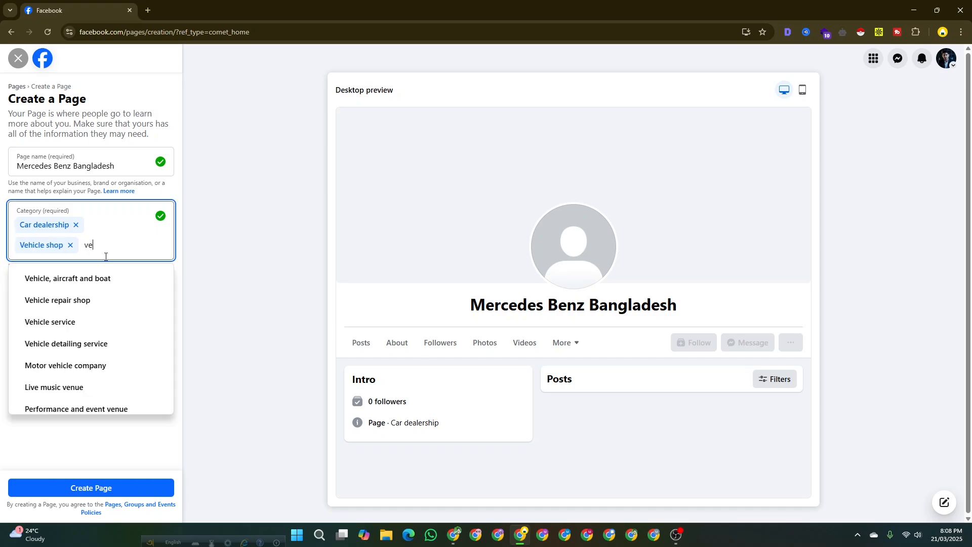
{"action": "type", "text": "hicl"}
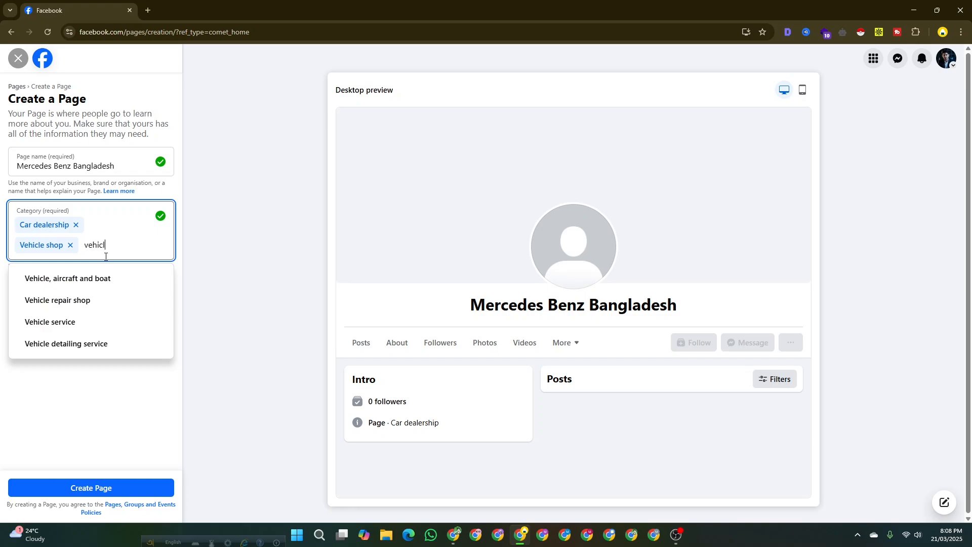
{"action": "left_click", "coordinate": [89, 323]}
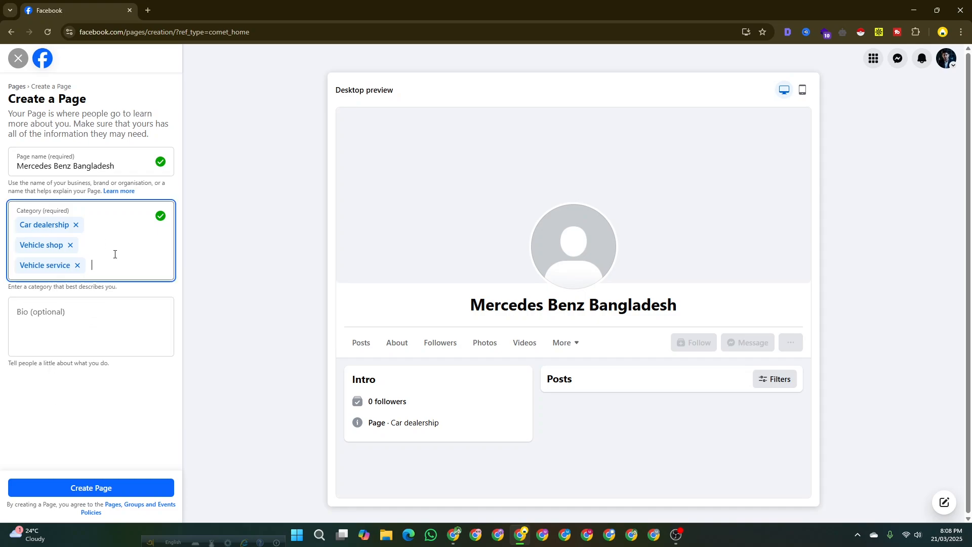
{"action": "left_click", "coordinate": [108, 266]}
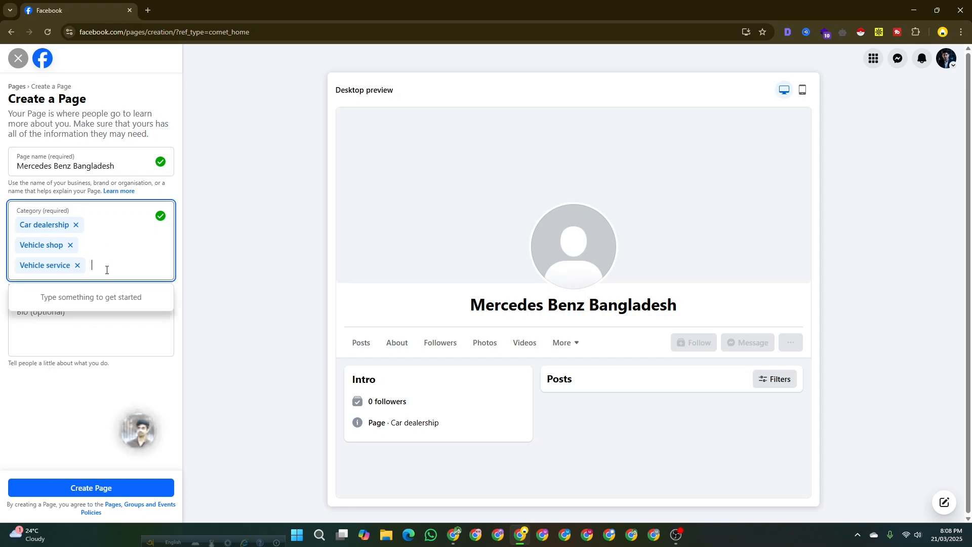
{"action": "type", "text": "vehic"}
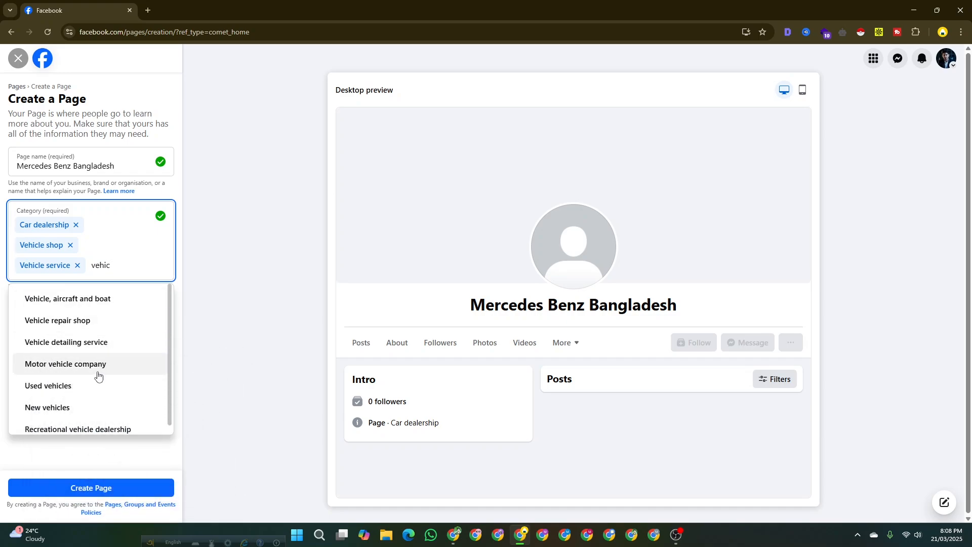
{"action": "left_click", "coordinate": [87, 407]}
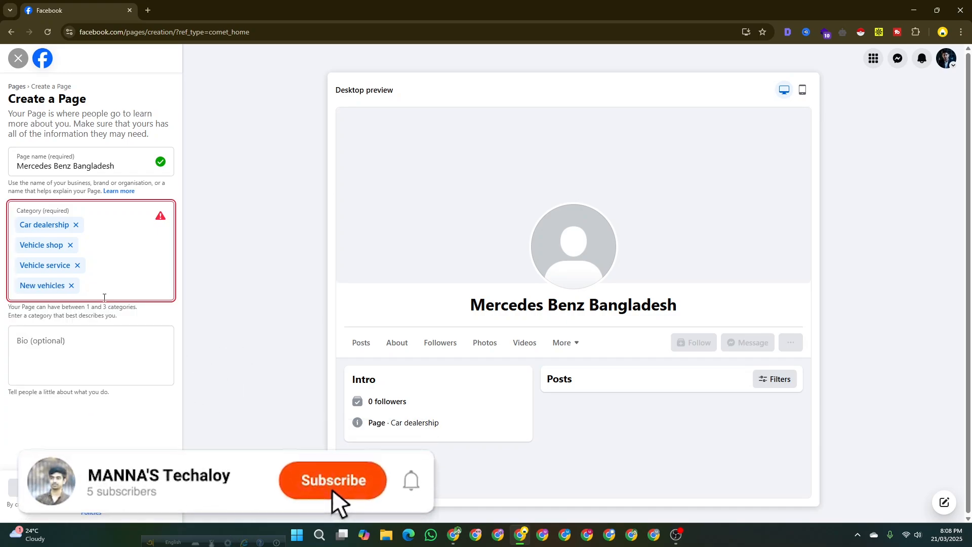
{"action": "left_click", "coordinate": [76, 224]}
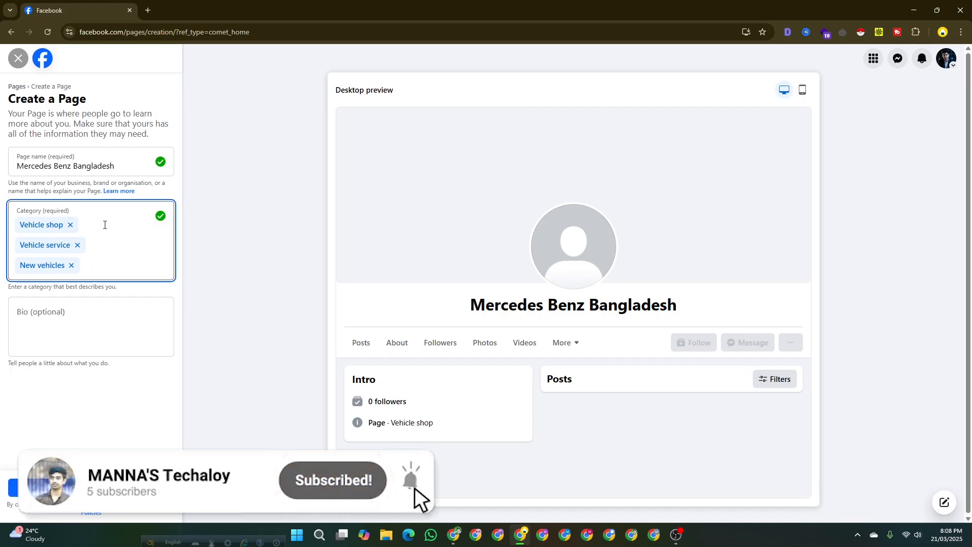
{"action": "left_click", "coordinate": [82, 340]}
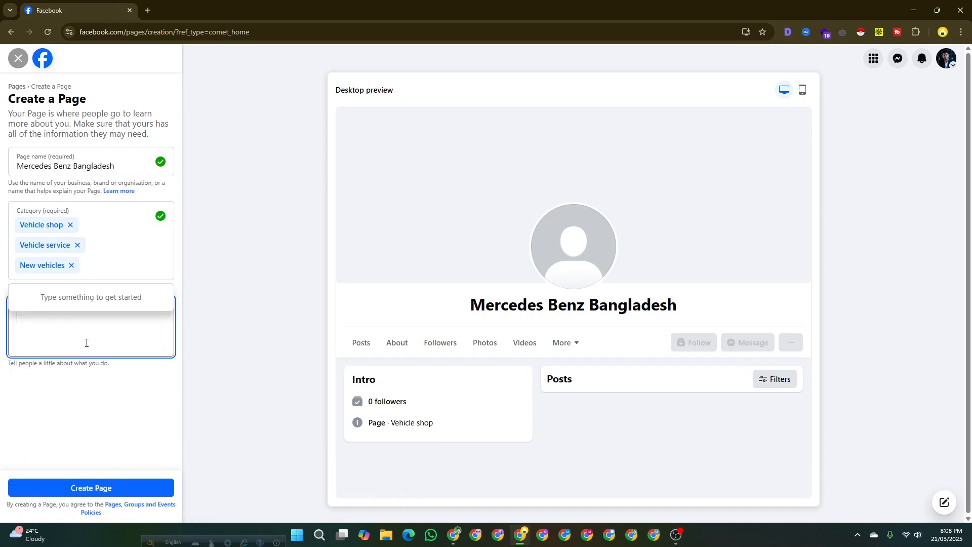
Copy the Page name 'Mercedes Benz Bangladesh' and open a new blank browser tab
{"action": "left_click", "coordinate": [89, 270]}
{"action": "left_click", "coordinate": [46, 318]}
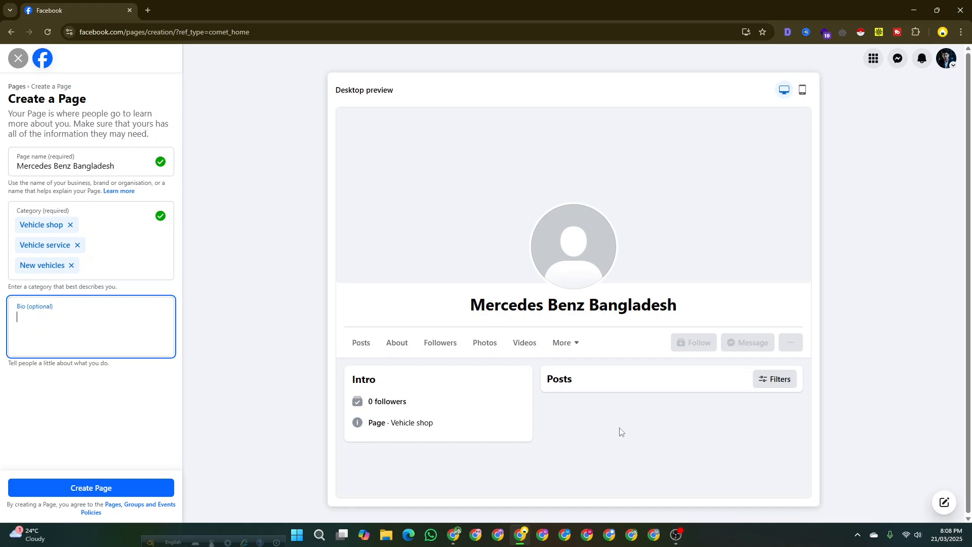
{"action": "left_click_drag", "start_coordinate": [122, 166], "coordinate": [3, 166]}
{"action": "key", "text": "ctrl+c"}
{"action": "left_click", "coordinate": [148, 10]}
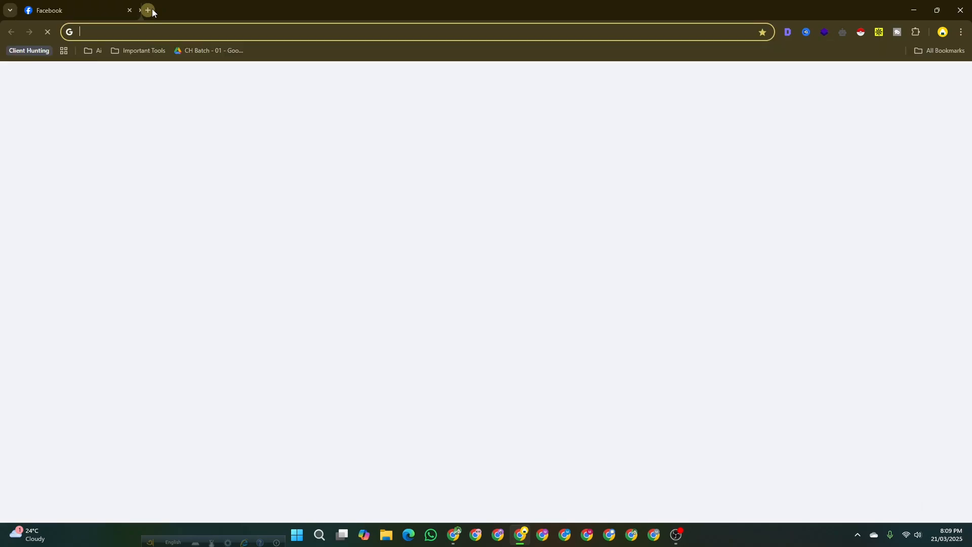
Search 'Mercedes Benz Bangladesh', open mercedes-benz.com.bd, and select its full title in the SEO overview
{"action": "key", "text": "ctrl+v"}
{"action": "key", "text": "Return"}
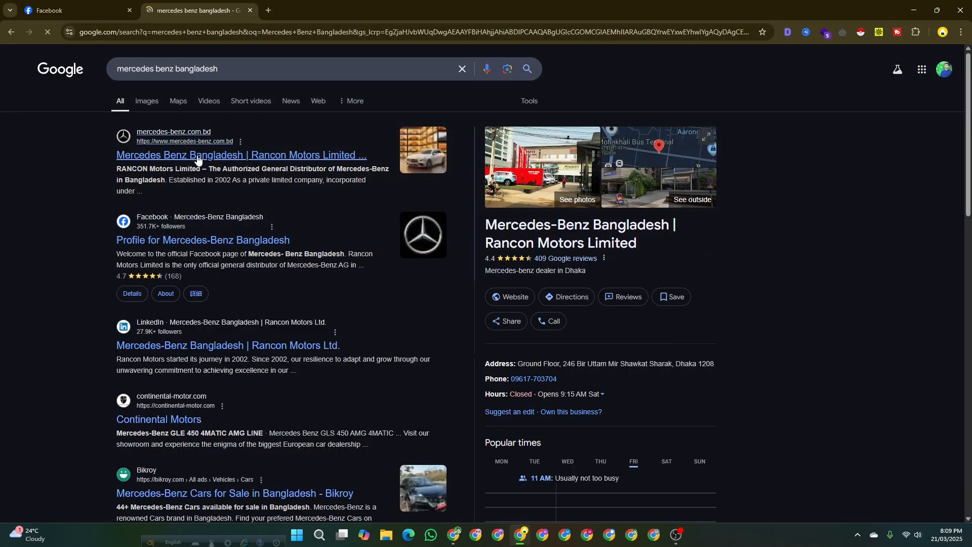
{"action": "left_click", "coordinate": [197, 156]}
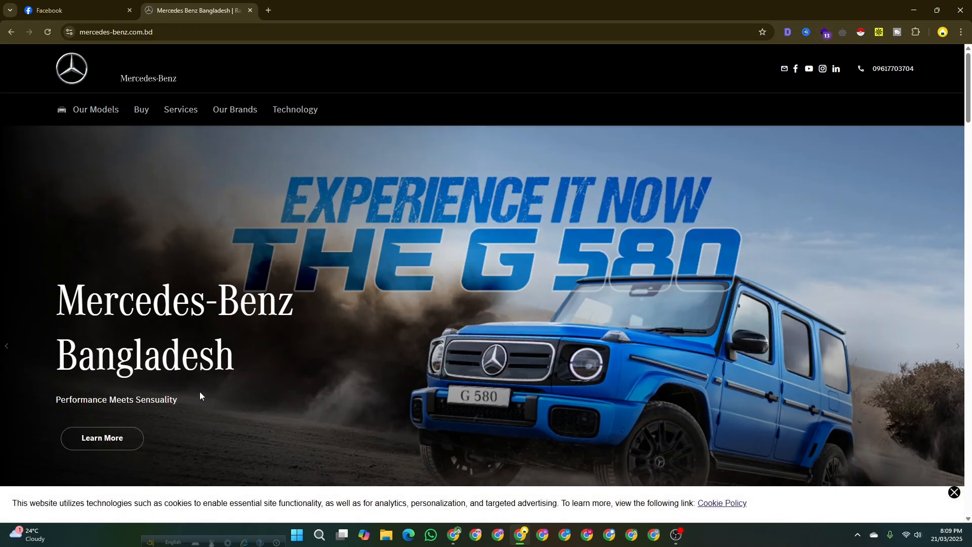
{"action": "scroll", "coordinate": [205, 394], "scroll_direction": "down", "scroll_amount": 1}
{"action": "scroll", "coordinate": [38, 355], "scroll_direction": "down", "scroll_amount": 3}
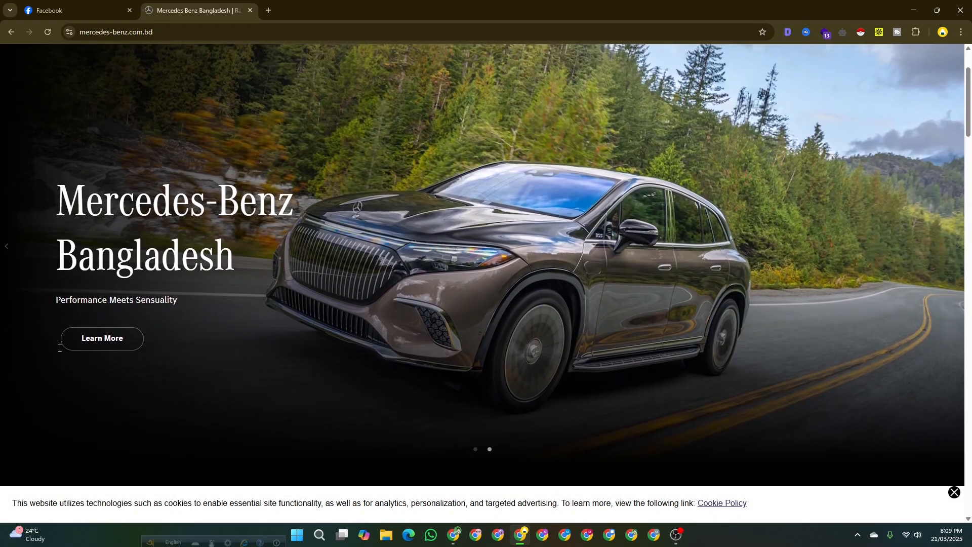
{"action": "scroll", "coordinate": [167, 232], "scroll_direction": "up", "scroll_amount": 5}
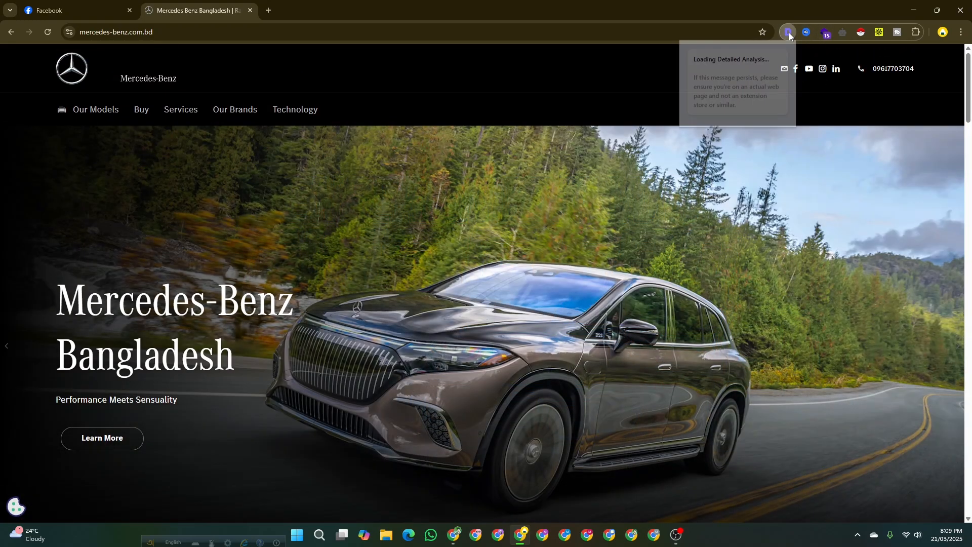
{"action": "left_click", "coordinate": [788, 33]}
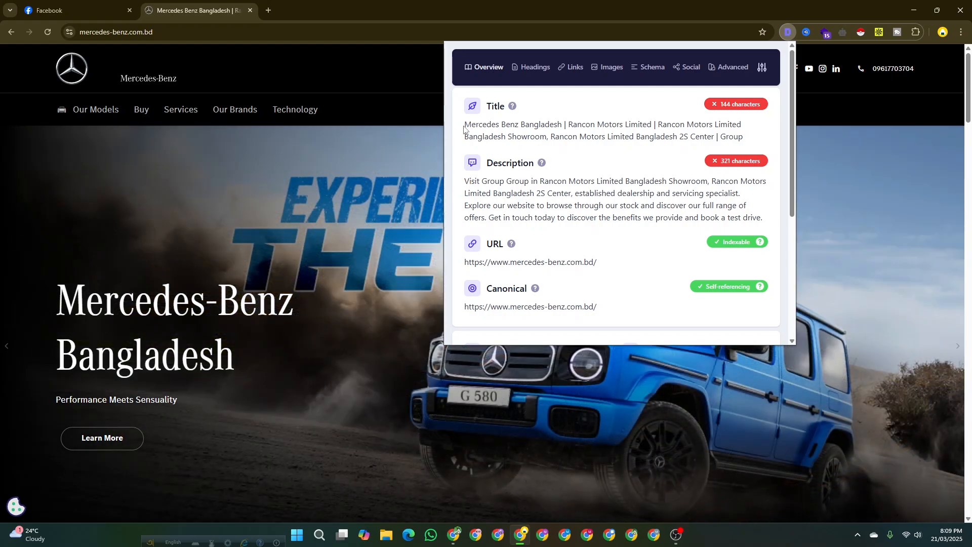
{"action": "left_click_drag", "start_coordinate": [464, 126], "coordinate": [716, 136]}
{"action": "key", "text": "ctrl+c"}
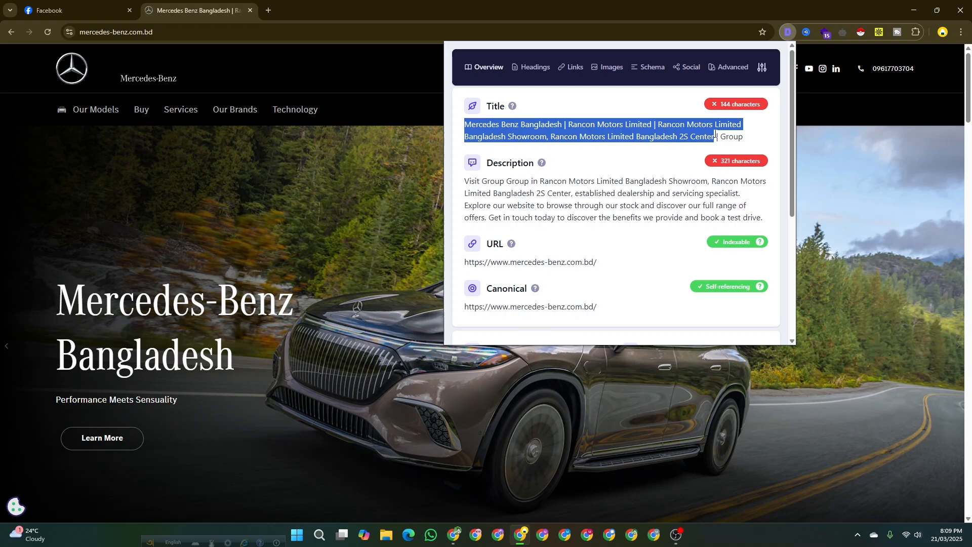
Paste the copied site title into the Page bio and undo the duplicate paste
{"action": "left_click", "coordinate": [76, 10]}
{"action": "left_click", "coordinate": [83, 310]}
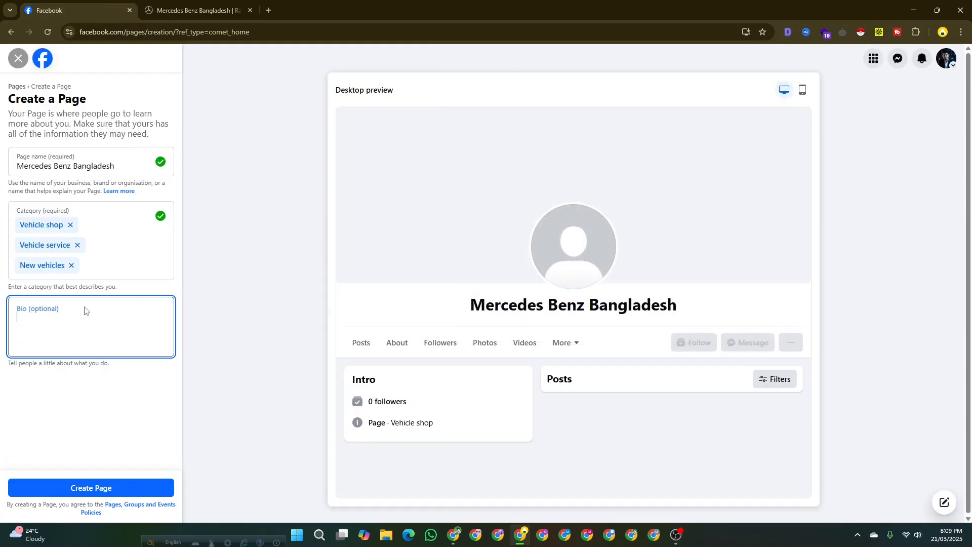
{"action": "key", "text": "ctrl+v"}
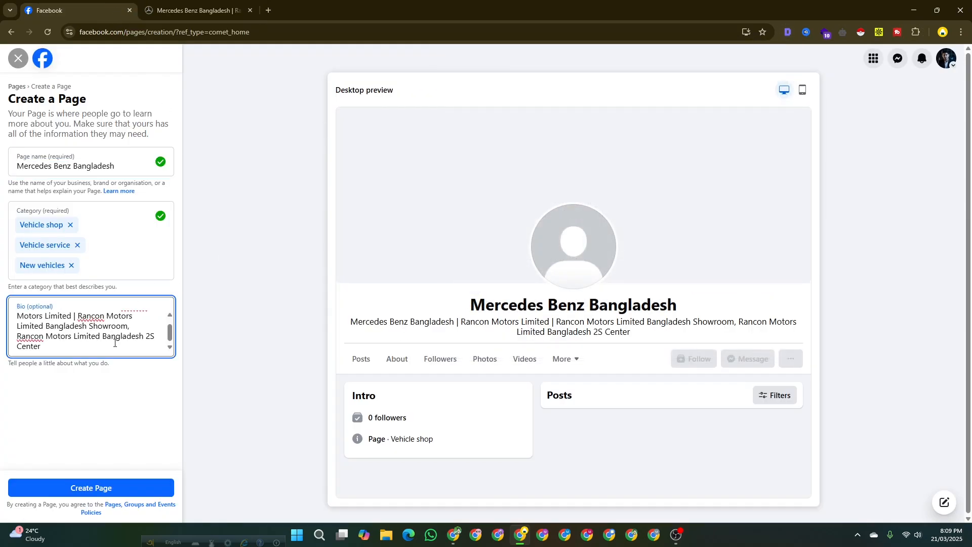
{"action": "scroll", "coordinate": [67, 340], "scroll_direction": "up", "scroll_amount": 1}
{"action": "scroll", "coordinate": [69, 338], "scroll_direction": "down", "scroll_amount": 1}
{"action": "left_click", "coordinate": [109, 433]}
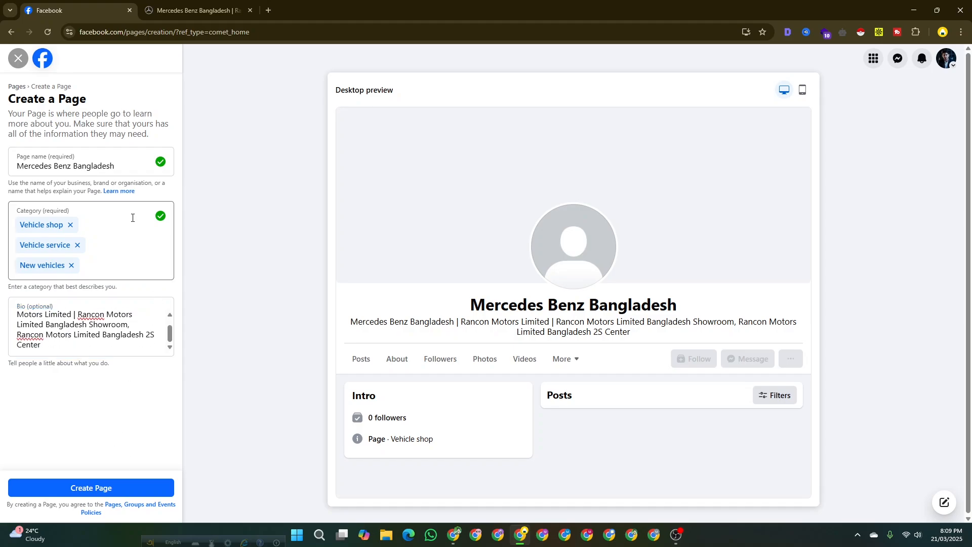
{"action": "left_click", "coordinate": [59, 346]}
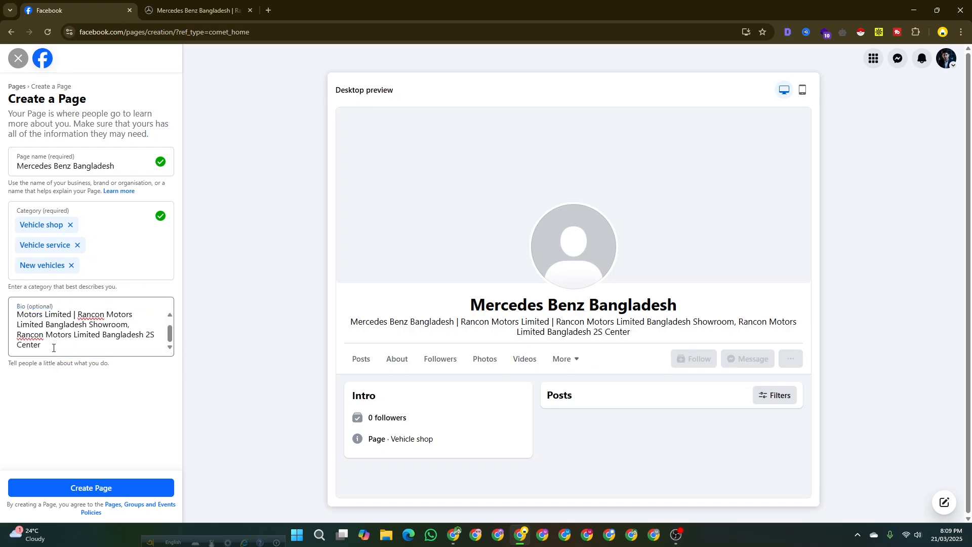
{"action": "type", "text": "Mercedes Benz Bangladesh | Rancon Motors Limited | Rancon Motors Limited Bangladesh Showroom, Rancon Motors Limited Ban"}
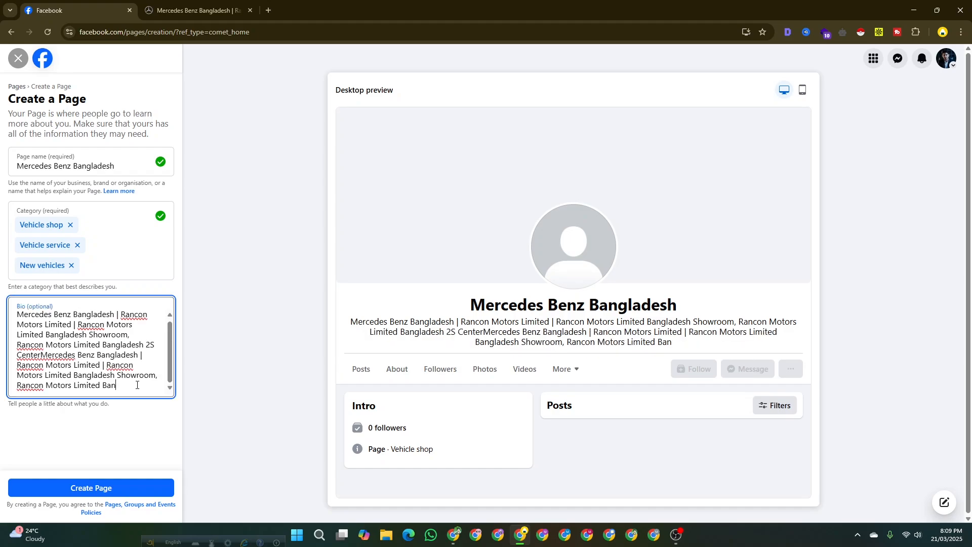
{"action": "left_click_drag", "start_coordinate": [123, 386], "coordinate": [11, 309]}
{"action": "key", "text": "ctrl+z"}
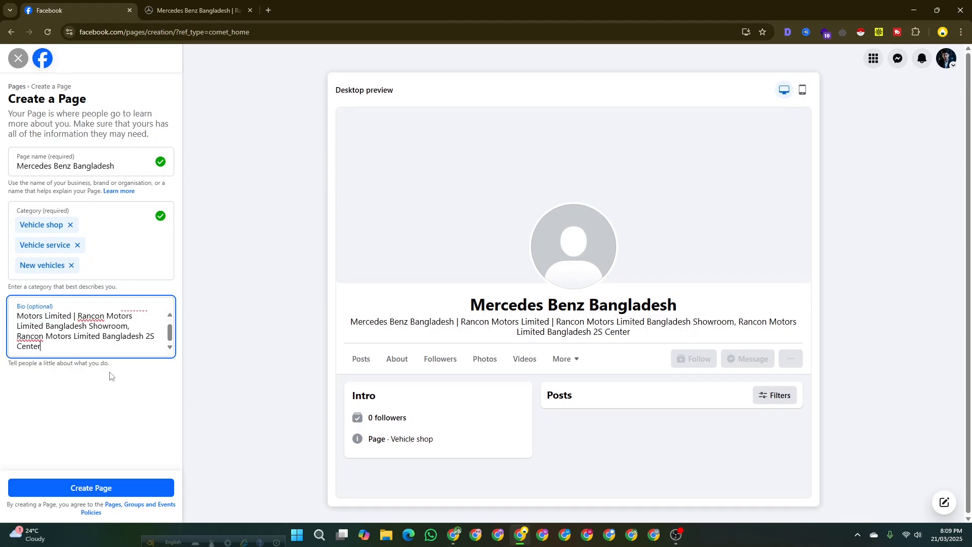
{"action": "scroll", "coordinate": [89, 328], "scroll_direction": "down", "scroll_amount": 1}
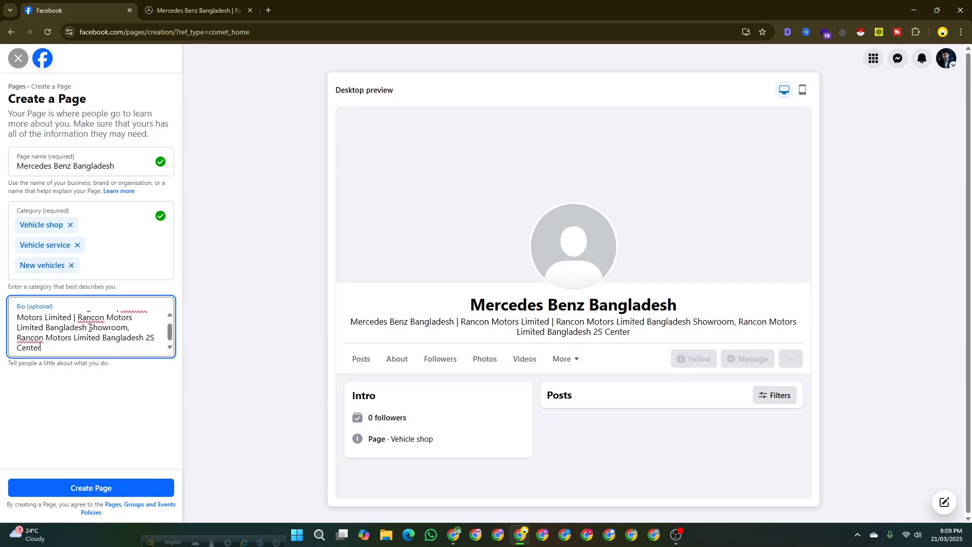
{"action": "left_click", "coordinate": [106, 408]}
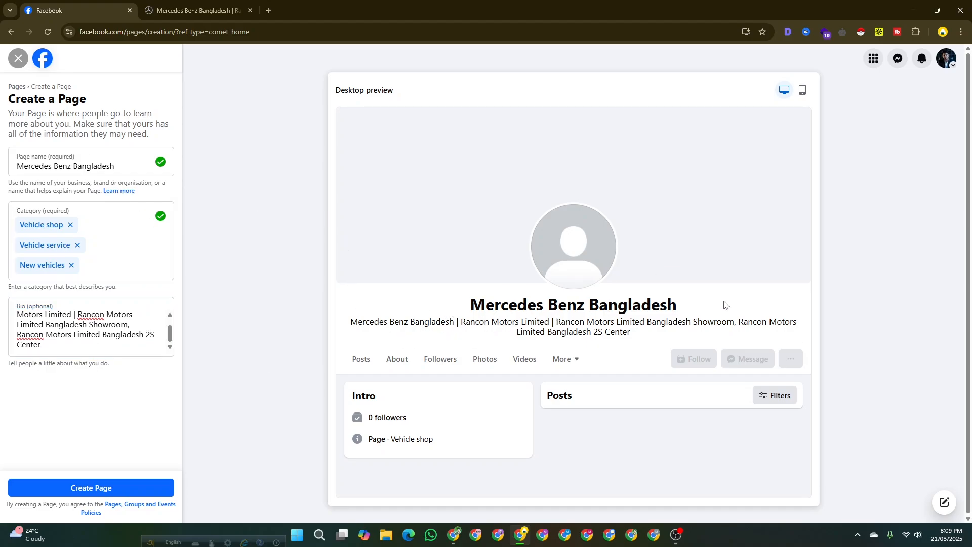
{"action": "left_click", "coordinate": [104, 341]}
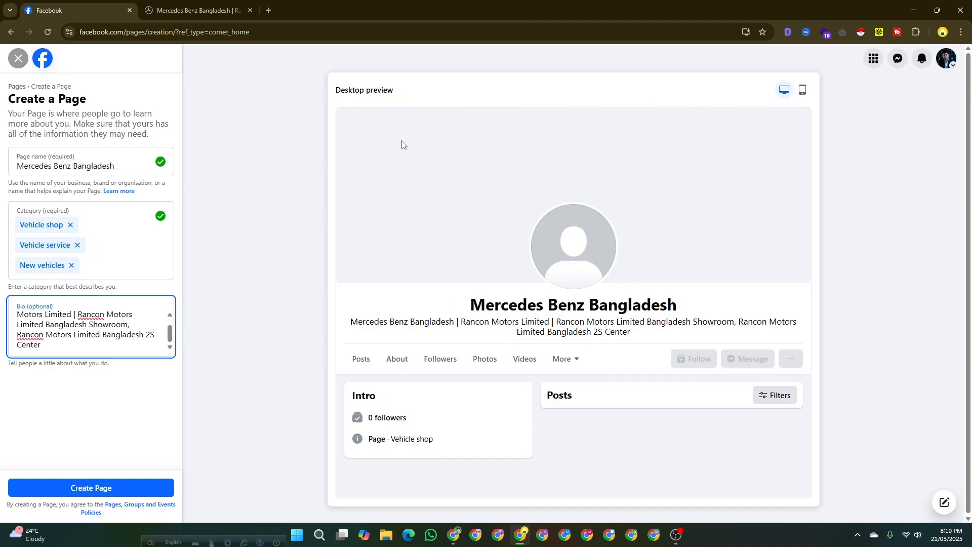
Compare the Page preview in the mobile and desktop views
{"action": "left_click", "coordinate": [802, 92]}
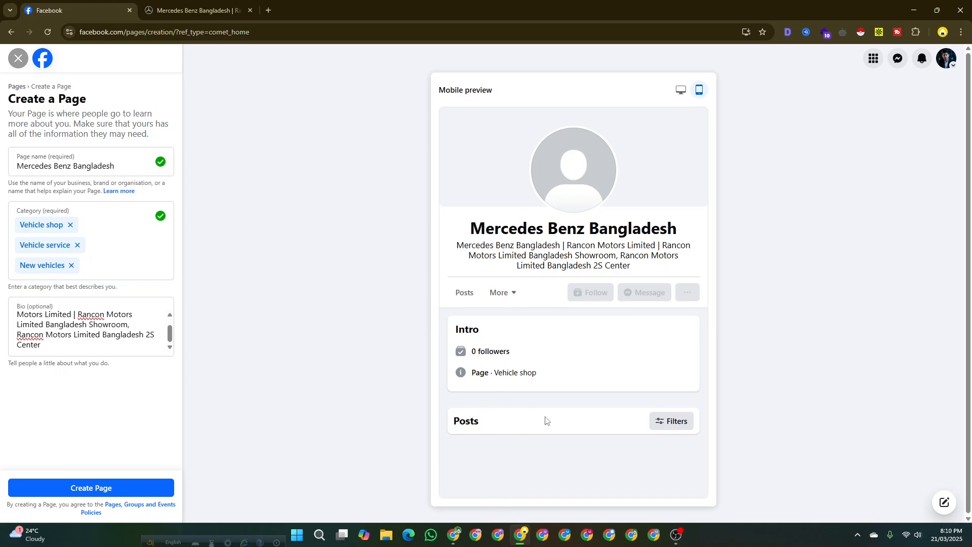
{"action": "left_click", "coordinate": [680, 90]}
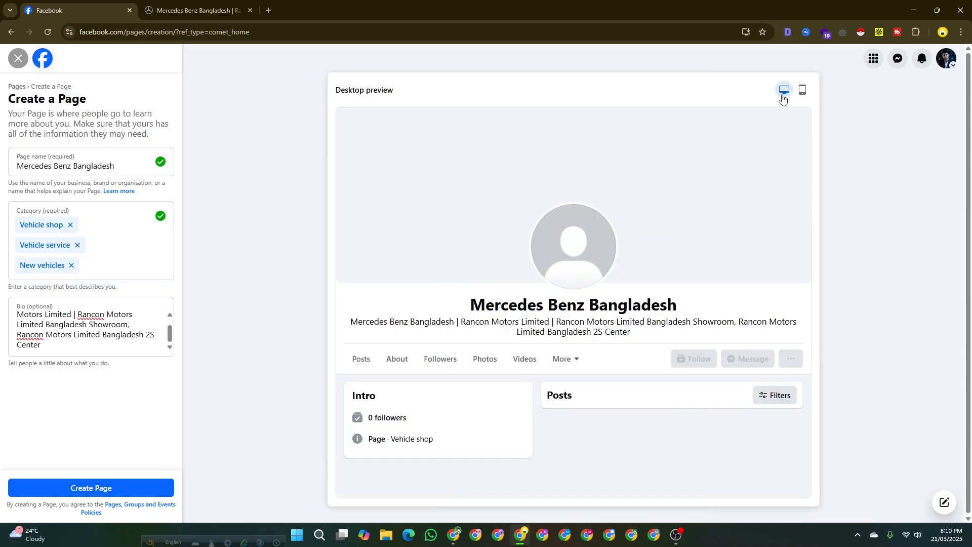
{"action": "left_click", "coordinate": [803, 90]}
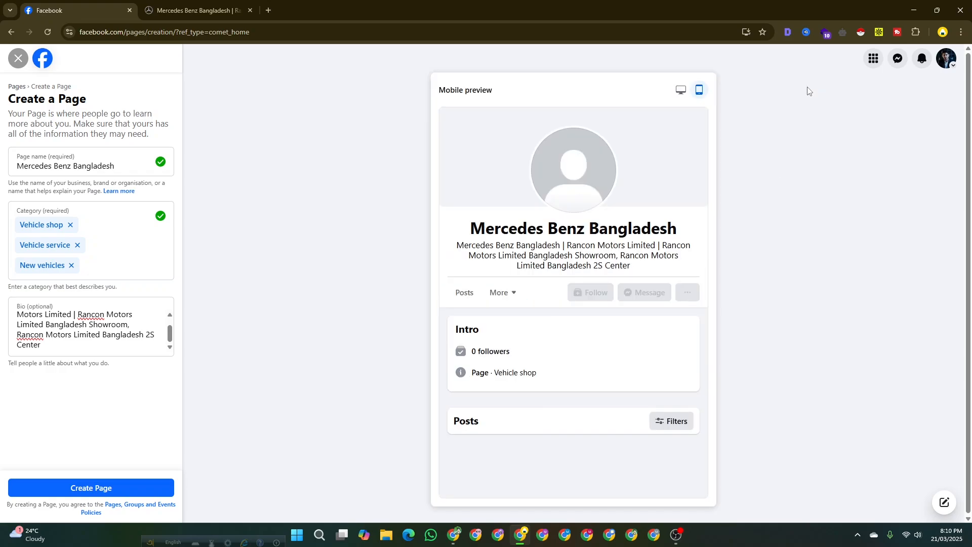
Create the Mercedes Benz Bangladesh Page and dismiss the Page created notice
{"action": "left_click", "coordinate": [103, 487]}
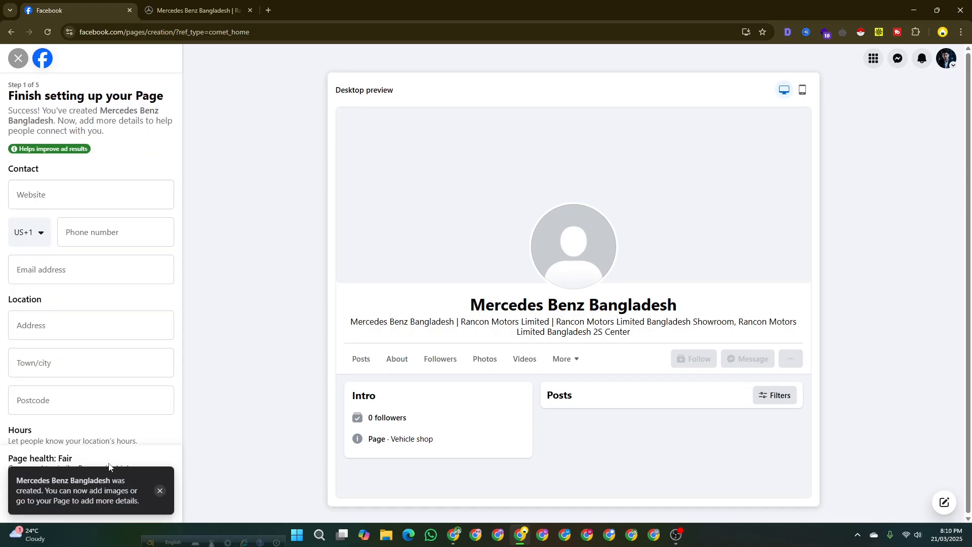
{"action": "left_click", "coordinate": [159, 491]}
{"action": "scroll", "coordinate": [152, 435], "scroll_direction": "down", "scroll_amount": 2}
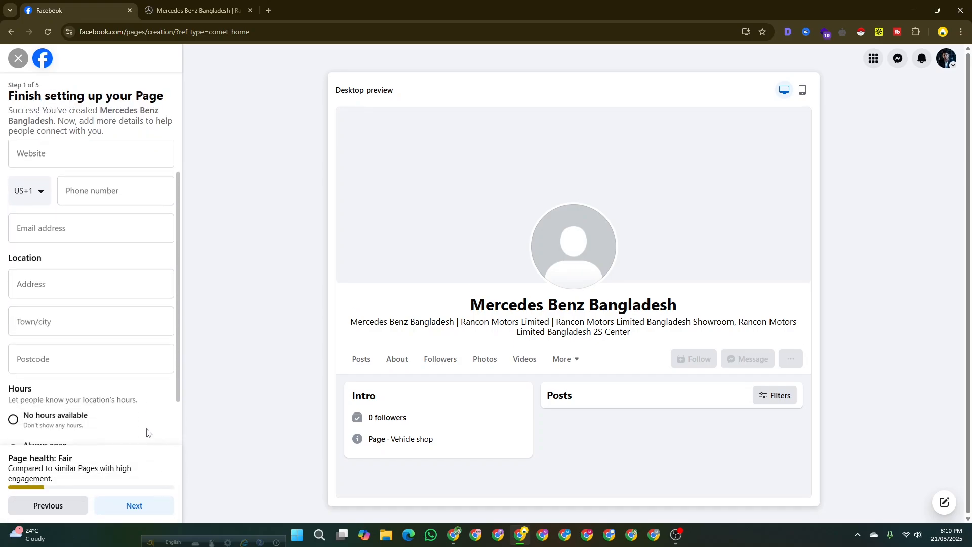
{"action": "scroll", "coordinate": [98, 324], "scroll_direction": "up", "scroll_amount": 2}
Move past the contact details step to Step 2, Customise your Page
{"action": "left_click", "coordinate": [75, 194]}
{"action": "scroll", "coordinate": [78, 257], "scroll_direction": "down", "scroll_amount": 2}
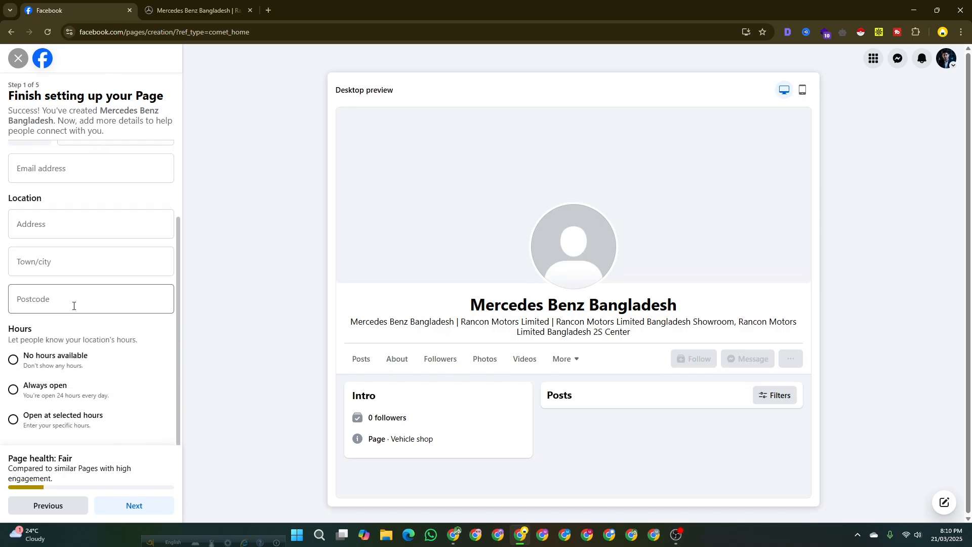
{"action": "scroll", "coordinate": [84, 369], "scroll_direction": "up", "scroll_amount": 2}
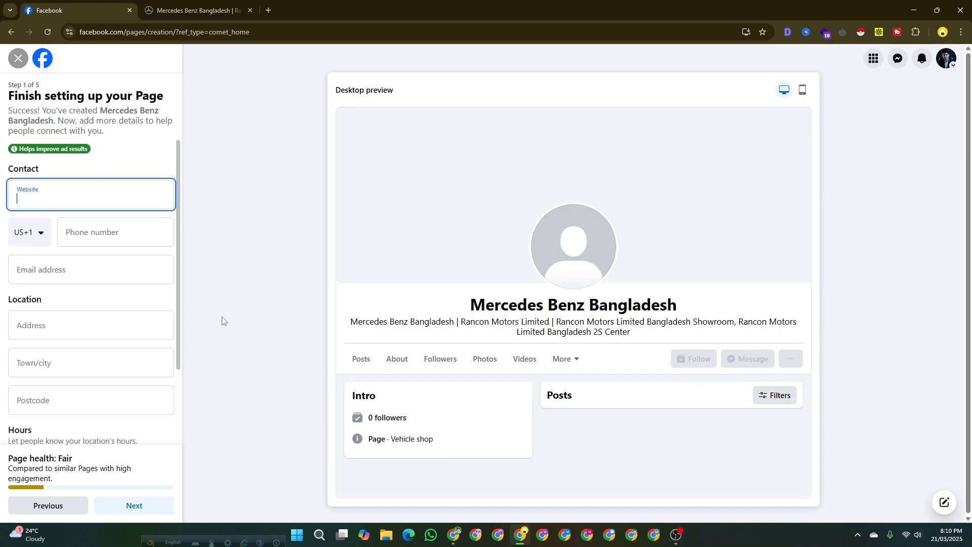
{"action": "scroll", "coordinate": [93, 199], "scroll_direction": "down", "scroll_amount": 2}
{"action": "scroll", "coordinate": [76, 303], "scroll_direction": "up", "scroll_amount": 2}
{"action": "scroll", "coordinate": [95, 343], "scroll_direction": "down", "scroll_amount": 2}
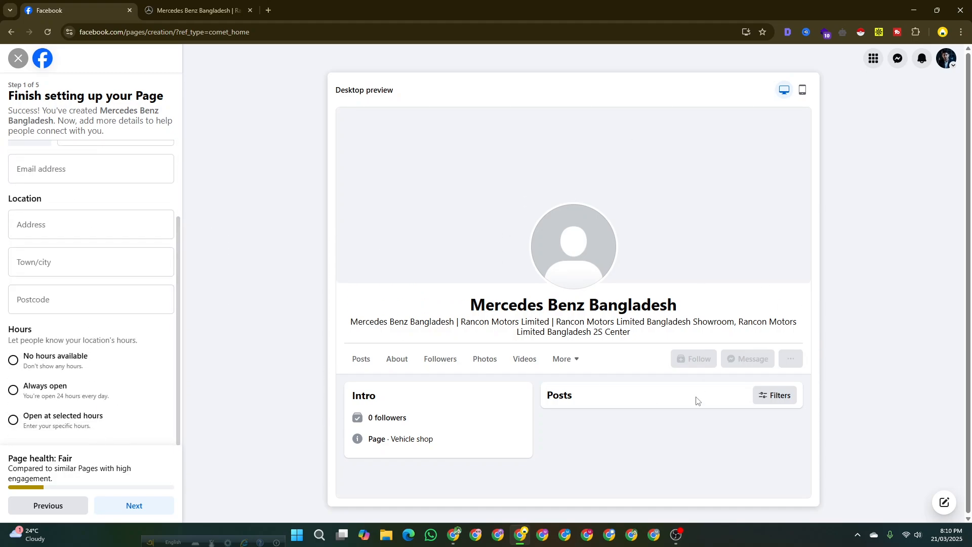
{"action": "scroll", "coordinate": [45, 356], "scroll_direction": "up", "scroll_amount": 2}
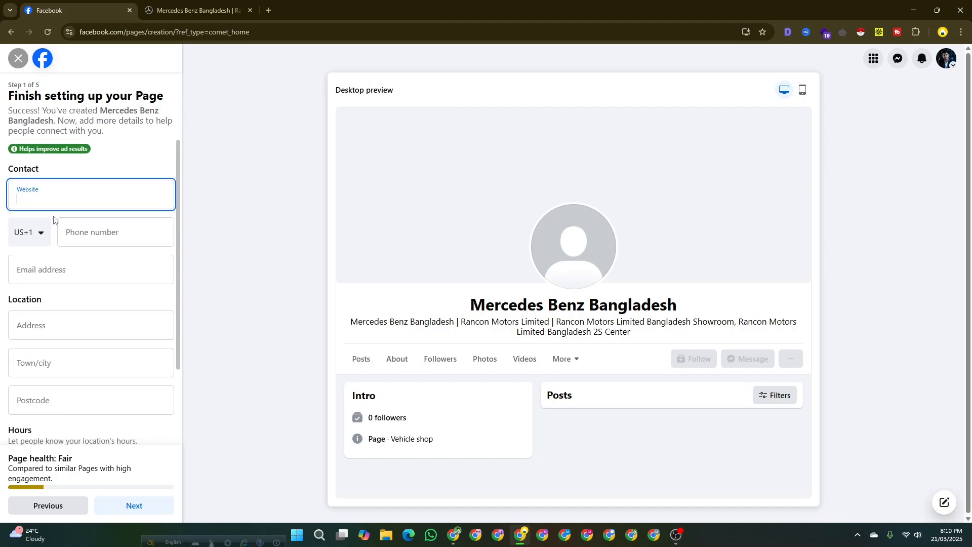
{"action": "scroll", "coordinate": [60, 319], "scroll_direction": "down", "scroll_amount": 2}
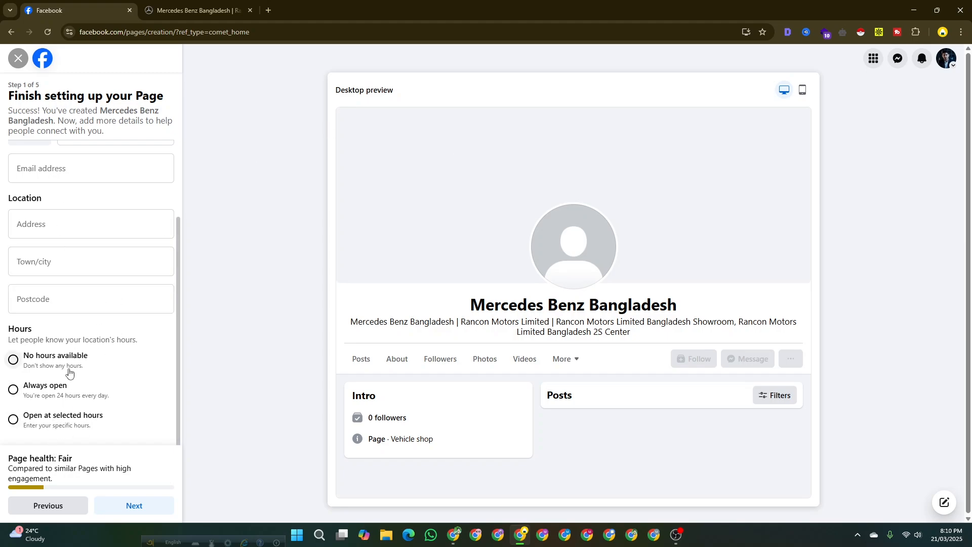
{"action": "scroll", "coordinate": [70, 349], "scroll_direction": "up", "scroll_amount": 2}
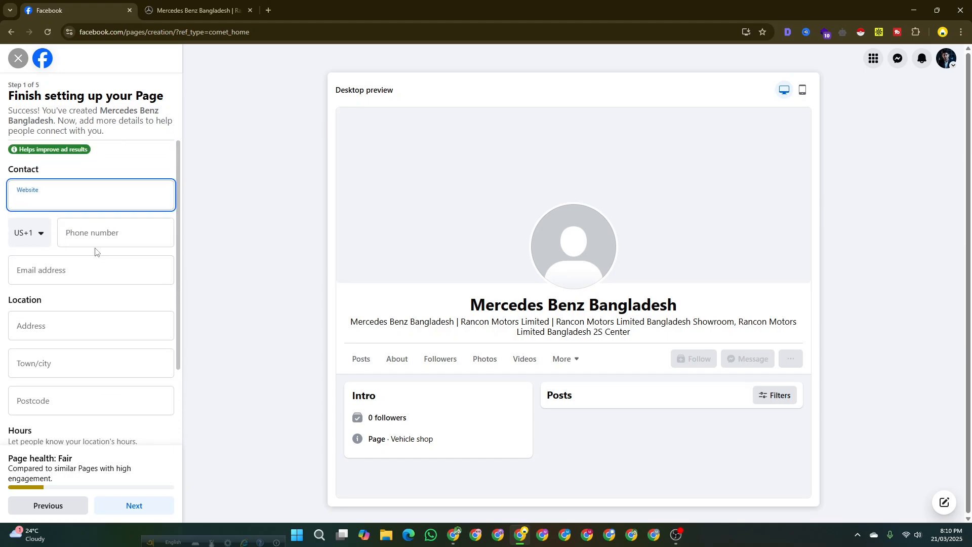
{"action": "scroll", "coordinate": [96, 351], "scroll_direction": "down", "scroll_amount": 2}
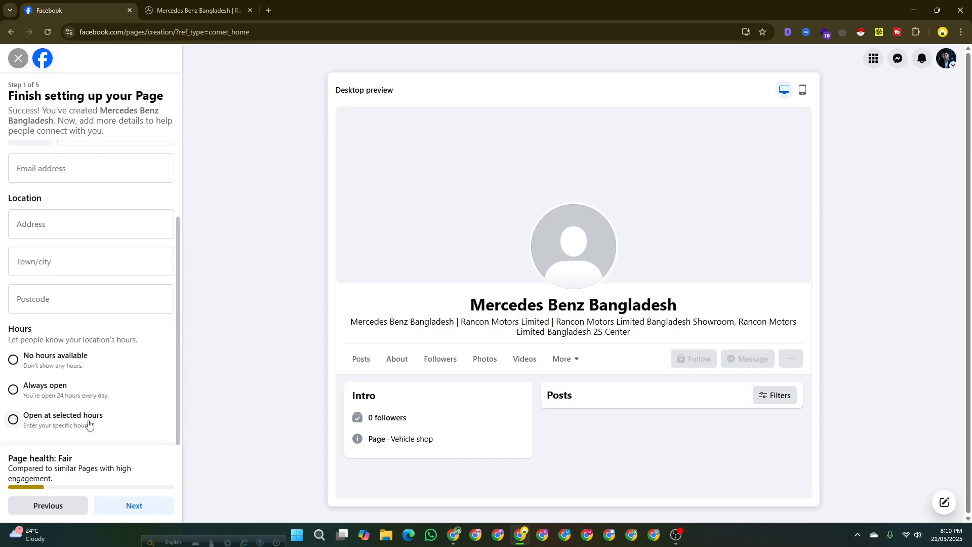
{"action": "scroll", "coordinate": [88, 425], "scroll_direction": "up", "scroll_amount": 2}
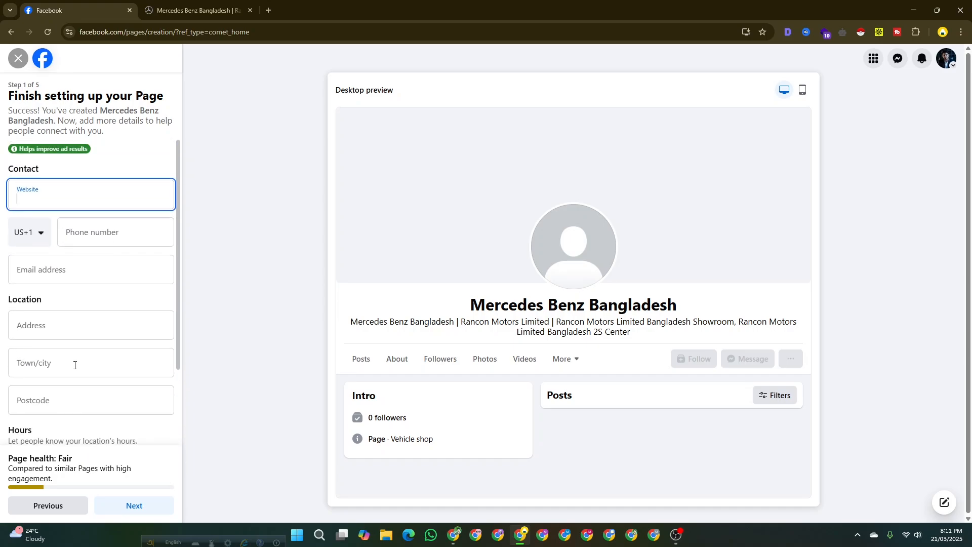
{"action": "left_click", "coordinate": [131, 506]}
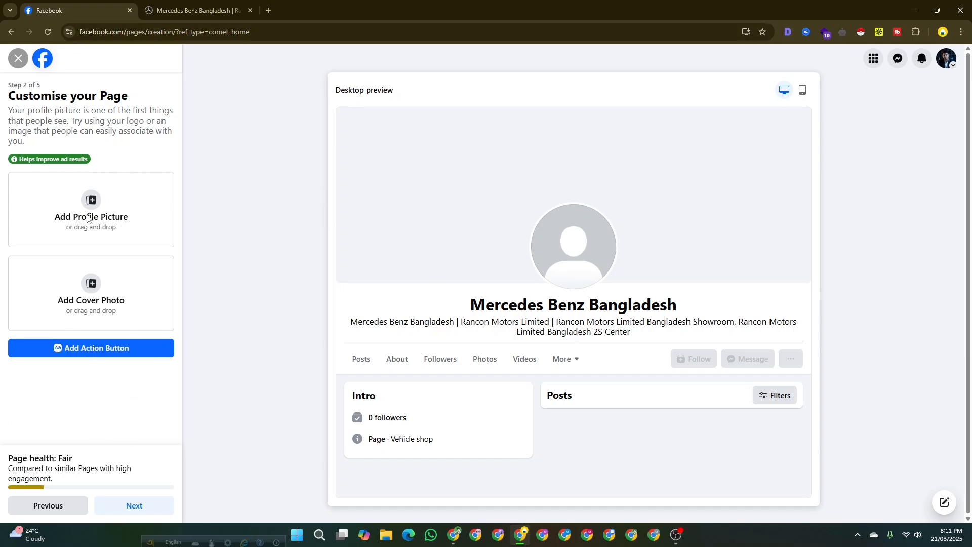
Step back to contact details, then advance past Customise your Page without adding photos
{"action": "left_click", "coordinate": [57, 506]}
{"action": "scroll", "coordinate": [81, 329], "scroll_direction": "down", "scroll_amount": 2}
{"action": "scroll", "coordinate": [84, 336], "scroll_direction": "up", "scroll_amount": 2}
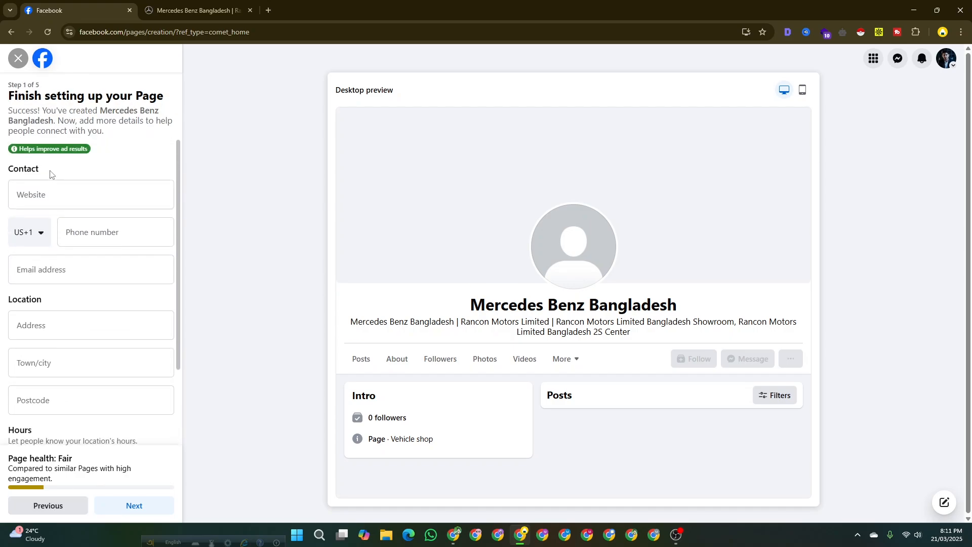
{"action": "scroll", "coordinate": [94, 364], "scroll_direction": "down", "scroll_amount": 2}
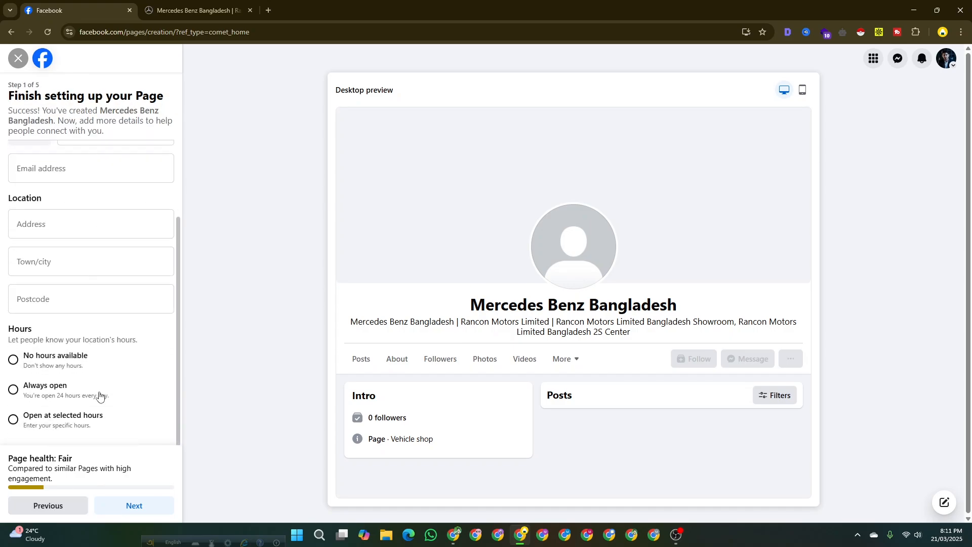
{"action": "scroll", "coordinate": [100, 329], "scroll_direction": "up", "scroll_amount": 2}
{"action": "scroll", "coordinate": [100, 324], "scroll_direction": "down", "scroll_amount": 2}
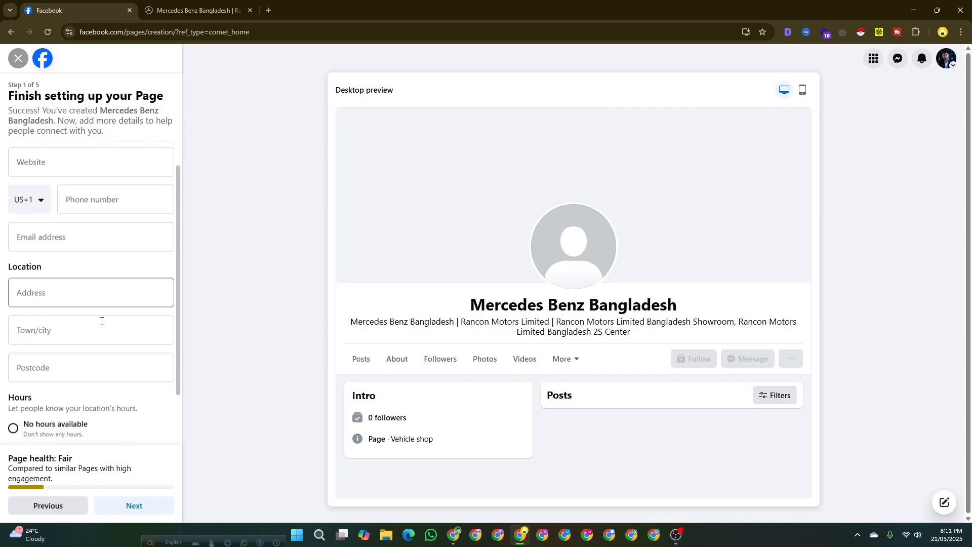
{"action": "left_click", "coordinate": [130, 507]}
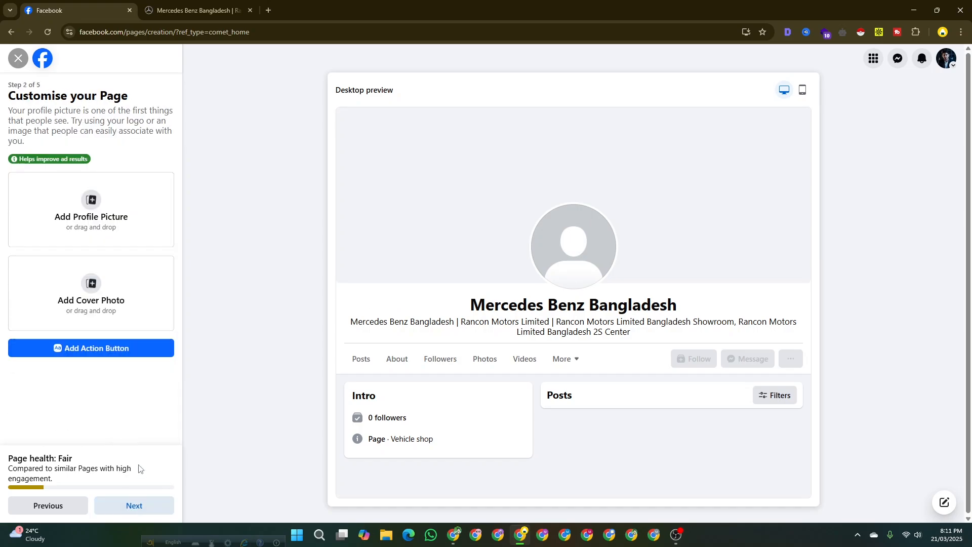
{"action": "left_click", "coordinate": [125, 507]}
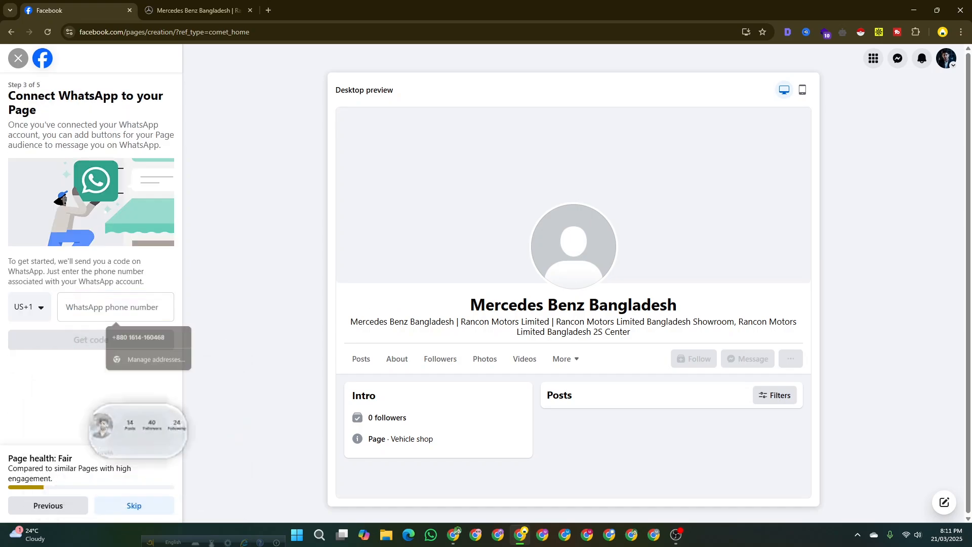
Skip WhatsApp and friend invitations, then finish setup so the Page goes live
{"action": "left_click", "coordinate": [127, 507]}
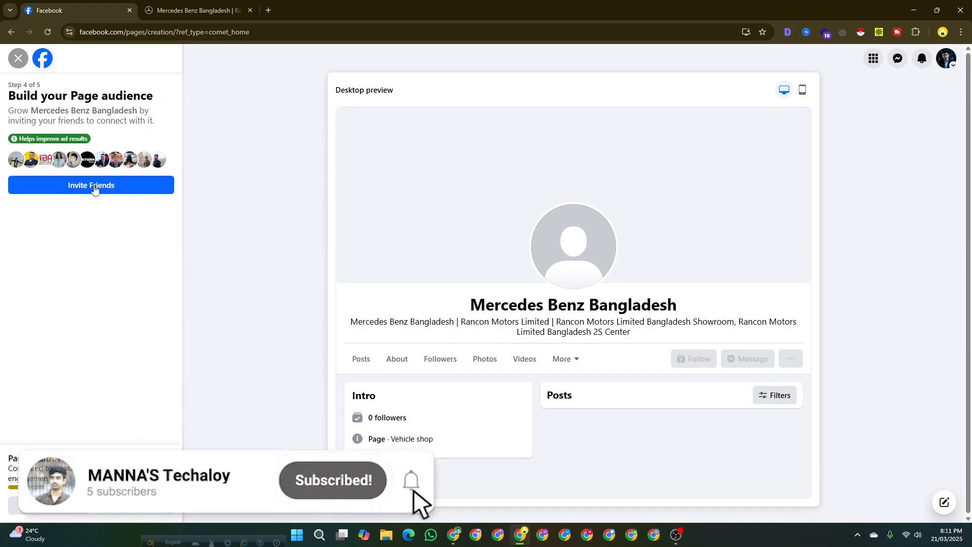
{"action": "left_click", "coordinate": [104, 185]}
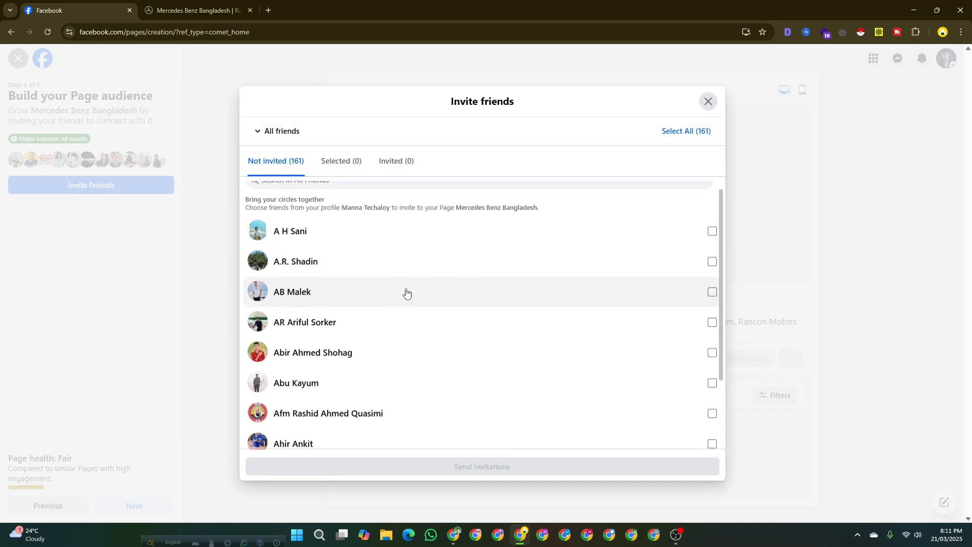
{"action": "left_click", "coordinate": [707, 102]}
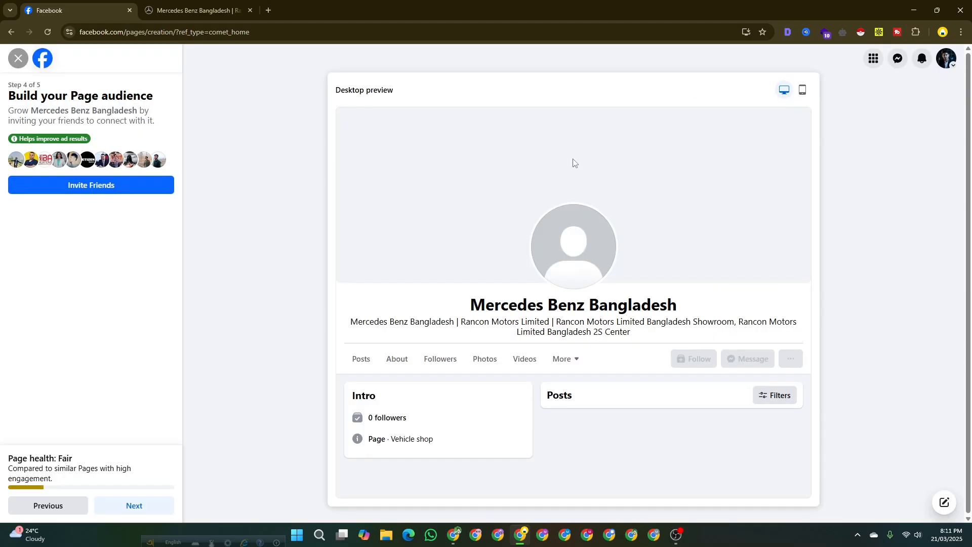
{"action": "left_click", "coordinate": [142, 506]}
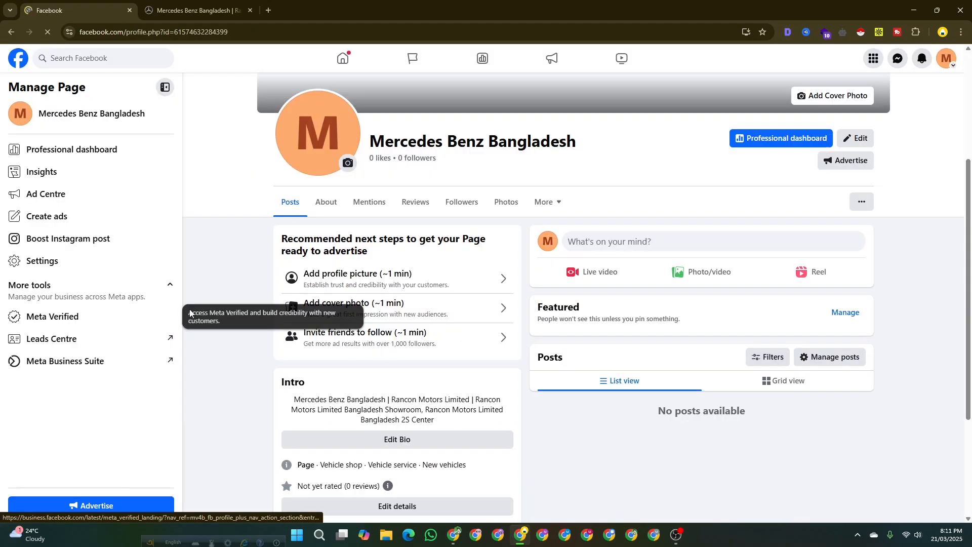
{"action": "scroll", "coordinate": [248, 359], "scroll_direction": "down", "scroll_amount": 2}
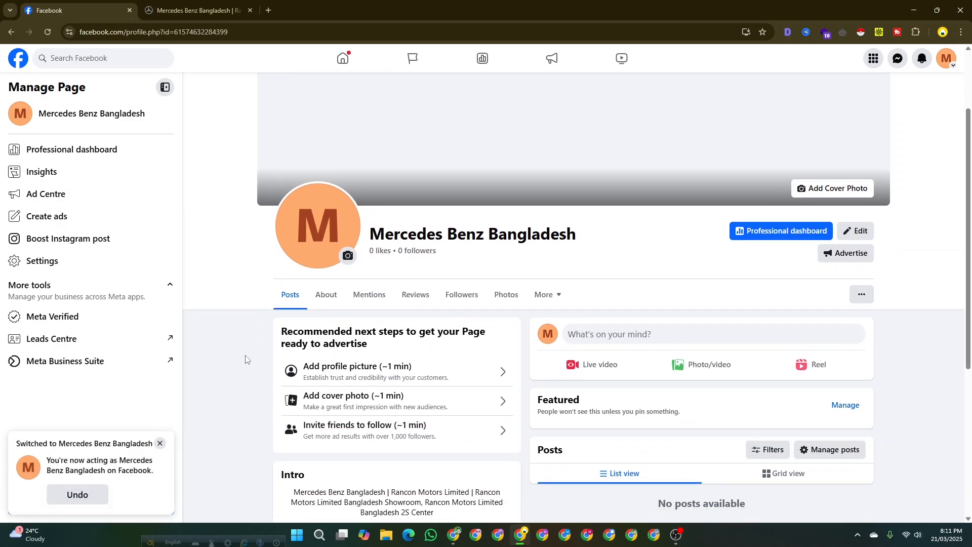
{"action": "left_click", "coordinate": [159, 444]}
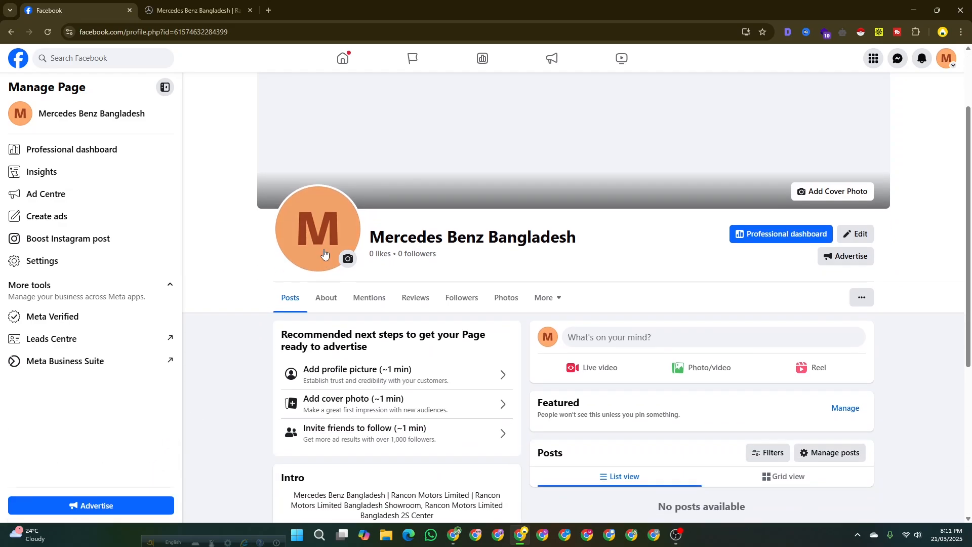
{"action": "scroll", "coordinate": [612, 252], "scroll_direction": "up", "scroll_amount": 2}
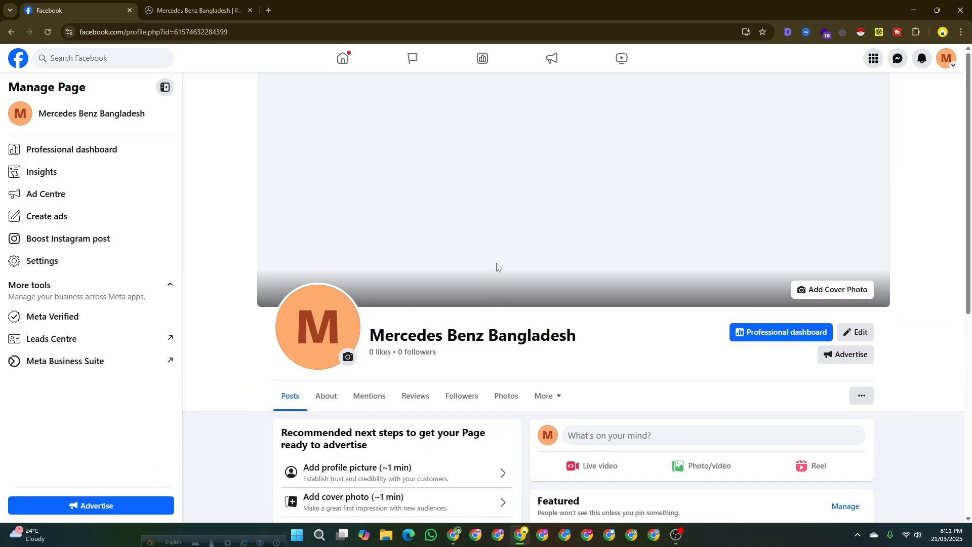
{"action": "scroll", "coordinate": [306, 354], "scroll_direction": "down", "scroll_amount": 4}
{"action": "scroll", "coordinate": [521, 245], "scroll_direction": "up", "scroll_amount": 4}
{"action": "scroll", "coordinate": [354, 295], "scroll_direction": "down", "scroll_amount": 5}
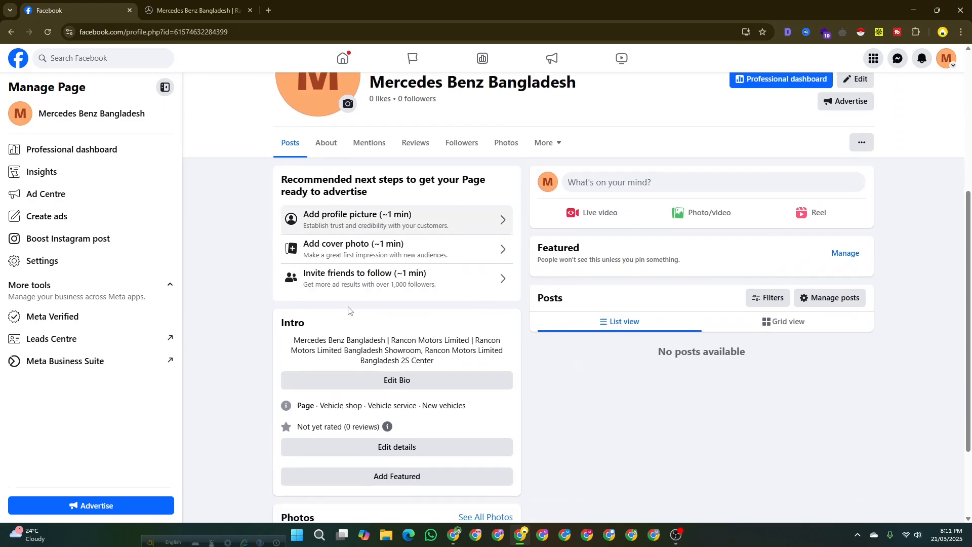
{"action": "scroll", "coordinate": [222, 316], "scroll_direction": "up", "scroll_amount": 1}
{"action": "scroll", "coordinate": [263, 309], "scroll_direction": "up", "scroll_amount": 5}
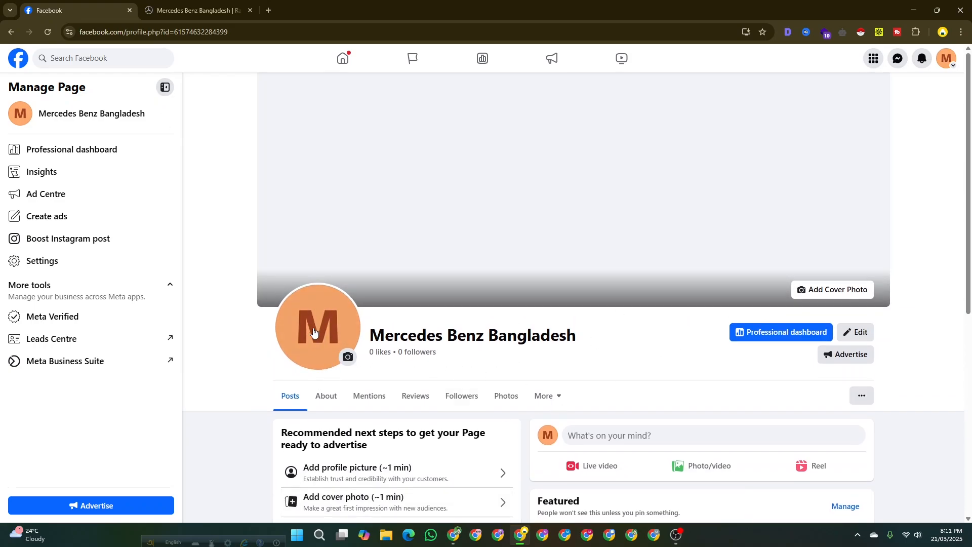
{"action": "scroll", "coordinate": [725, 394], "scroll_direction": "down", "scroll_amount": 1}
{"action": "scroll", "coordinate": [725, 393], "scroll_direction": "down", "scroll_amount": 5}
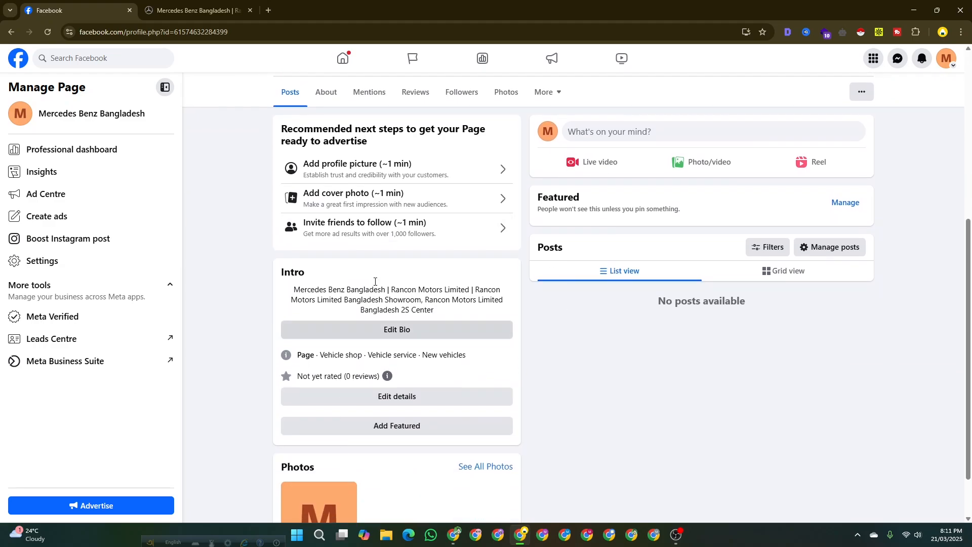
{"action": "scroll", "coordinate": [413, 505], "scroll_direction": "up", "scroll_amount": 6}
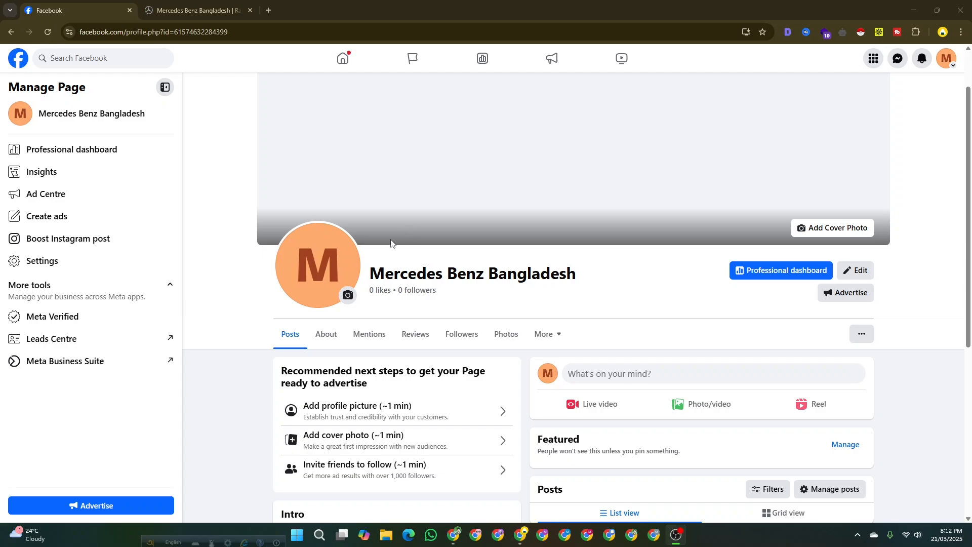
{"action": "scroll", "coordinate": [501, 350], "scroll_direction": "up", "scroll_amount": 1}
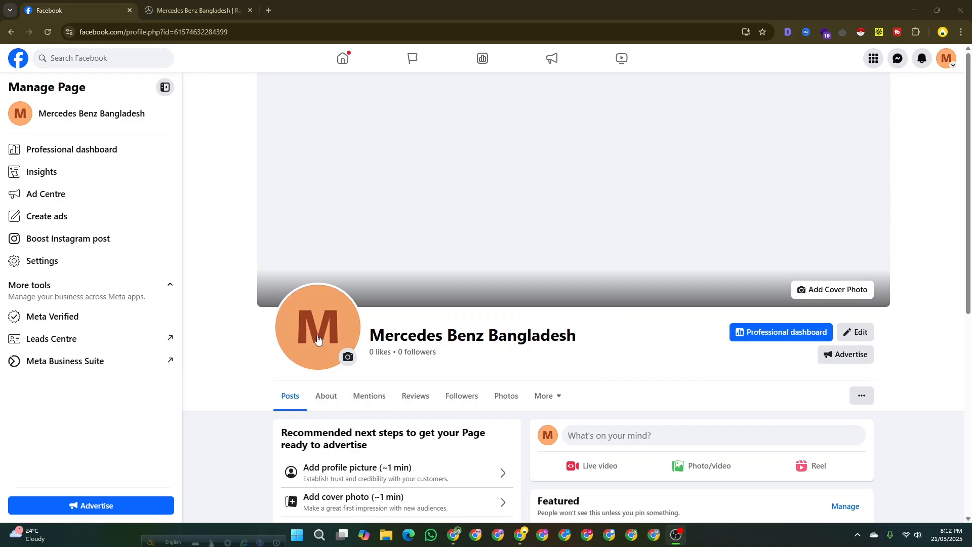
Glance at the Class 02 notes, return to Facebook, and open a new blank tab
{"action": "left_click", "coordinate": [462, 535]}
{"action": "scroll", "coordinate": [455, 355], "scroll_direction": "down", "scroll_amount": 1}
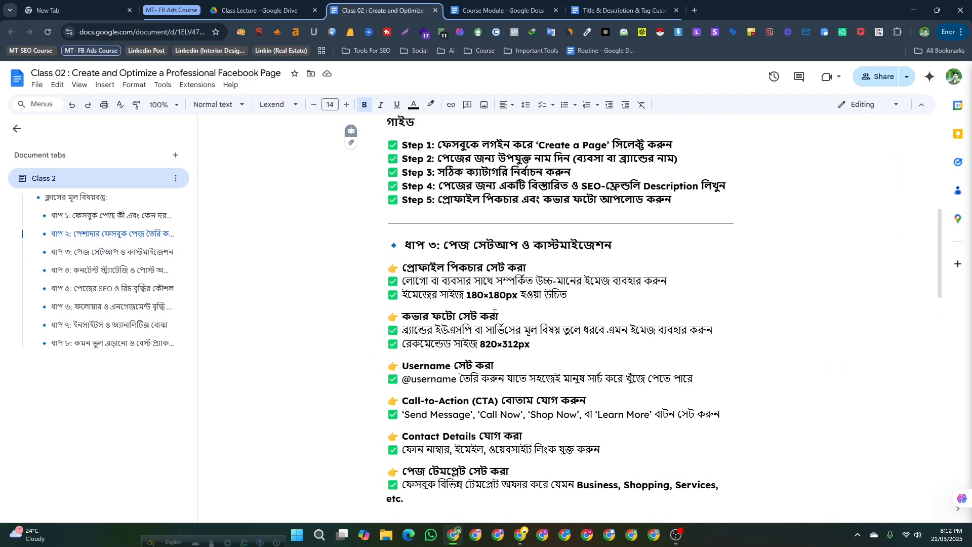
{"action": "left_click", "coordinate": [520, 481]}
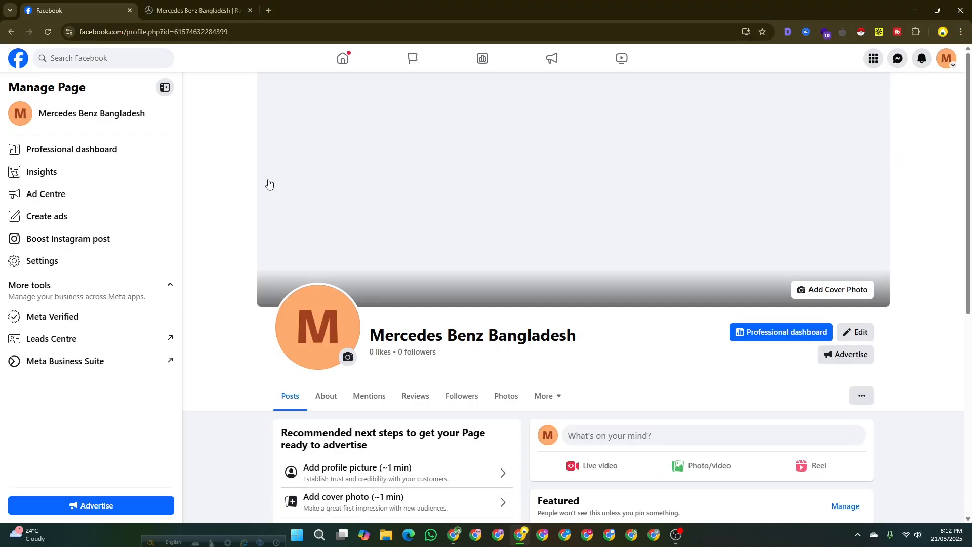
{"action": "left_click", "coordinate": [268, 10]}
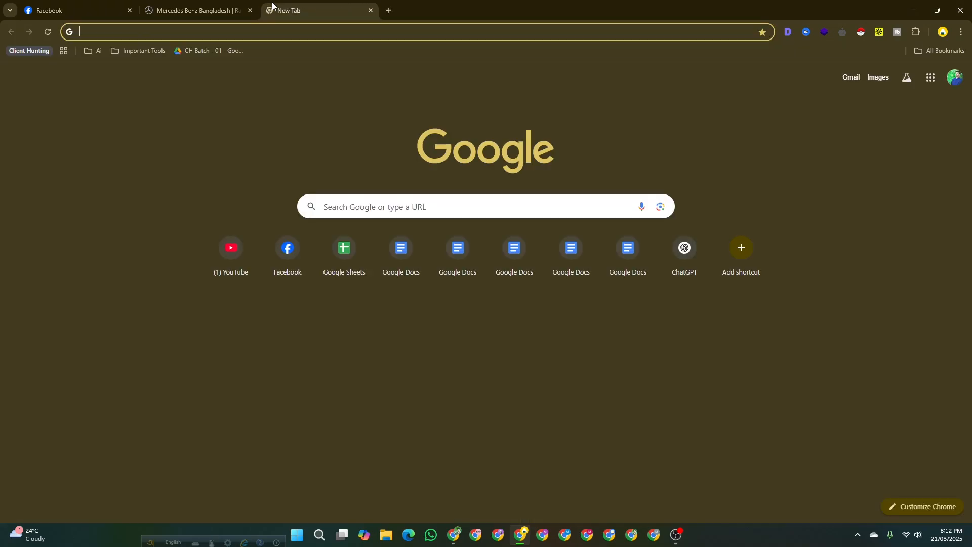
Search 'facebook page profile picture size' and expand the AI Overview showing 176x176 and 196x196
{"action": "type", "text": "facebook page profile"}
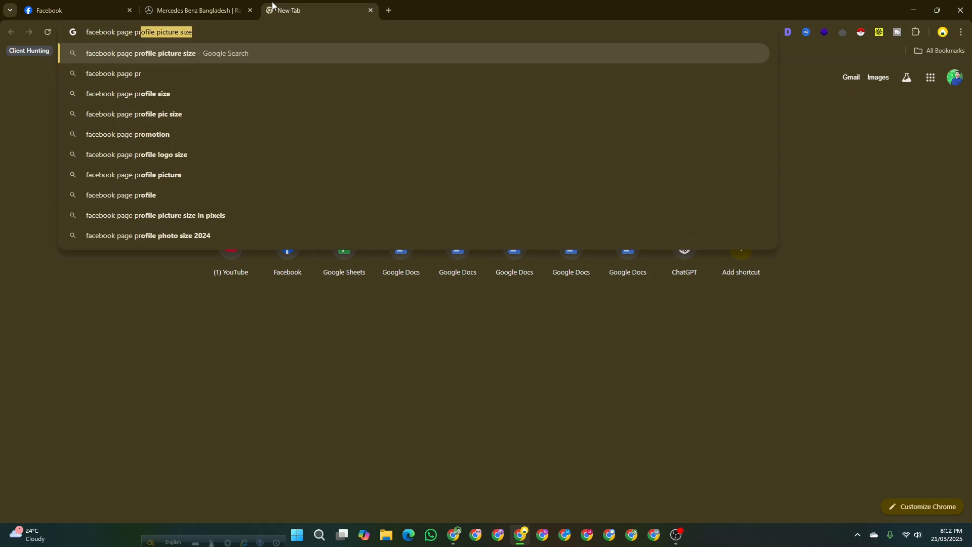
{"action": "type", "text": " picture"}
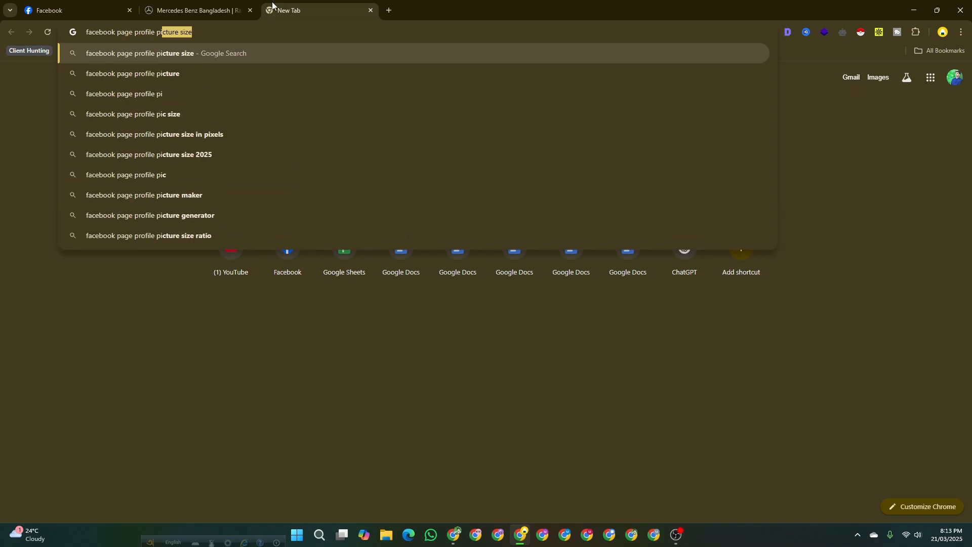
{"action": "type", "text": " size"}
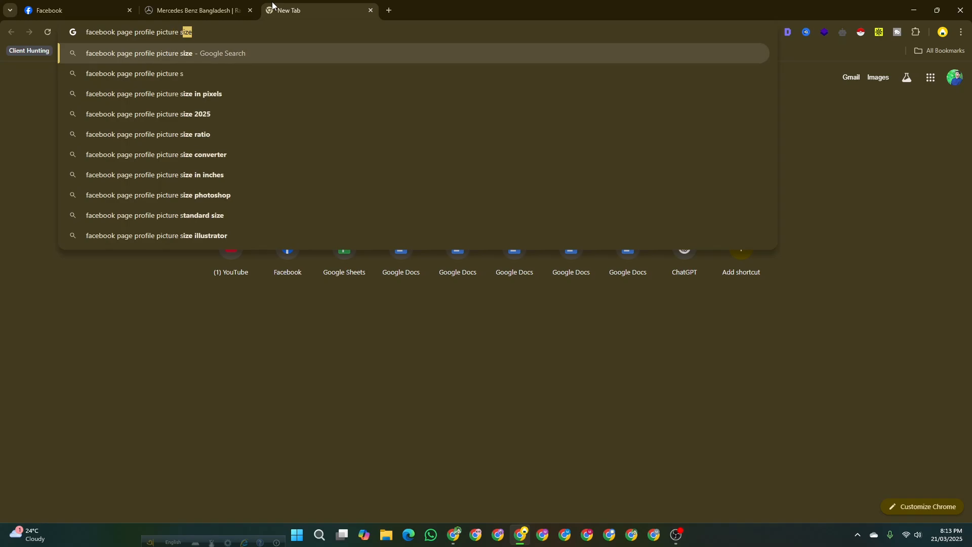
{"action": "key", "text": "Return"}
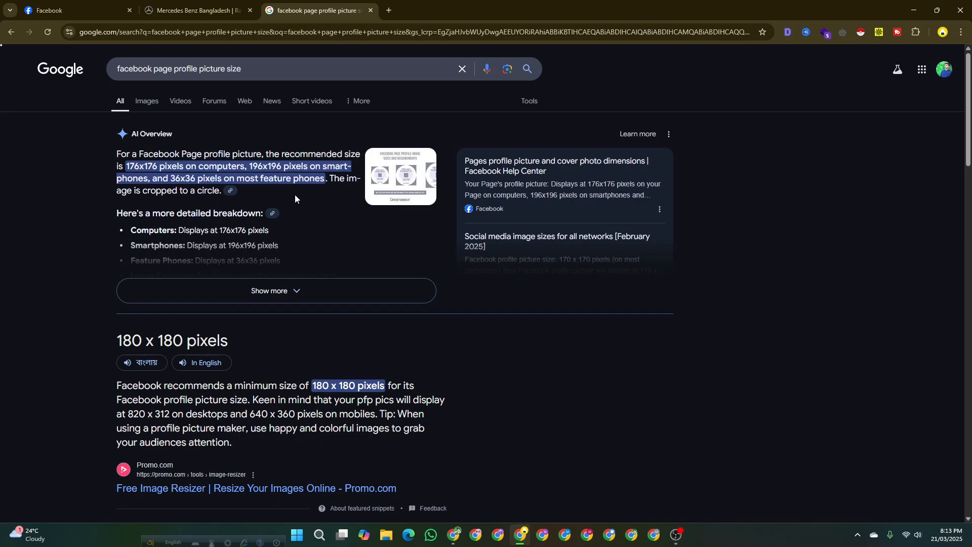
{"action": "scroll", "coordinate": [259, 231], "scroll_direction": "down", "scroll_amount": 2}
{"action": "scroll", "coordinate": [290, 280], "scroll_direction": "up", "scroll_amount": 2}
{"action": "left_click", "coordinate": [294, 290]}
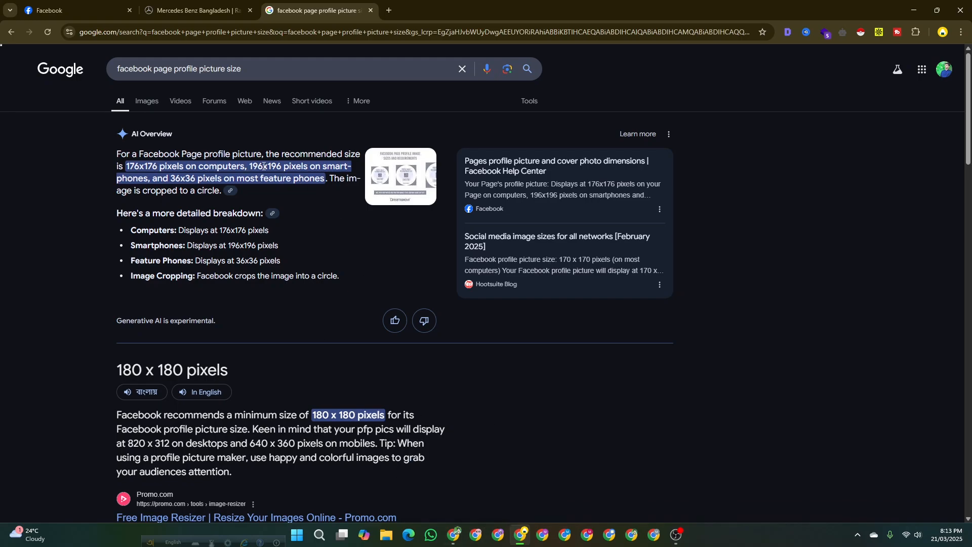
From the Google Docs class notes window, open a new tab and load the Canva design page
{"action": "left_click", "coordinate": [454, 534]}
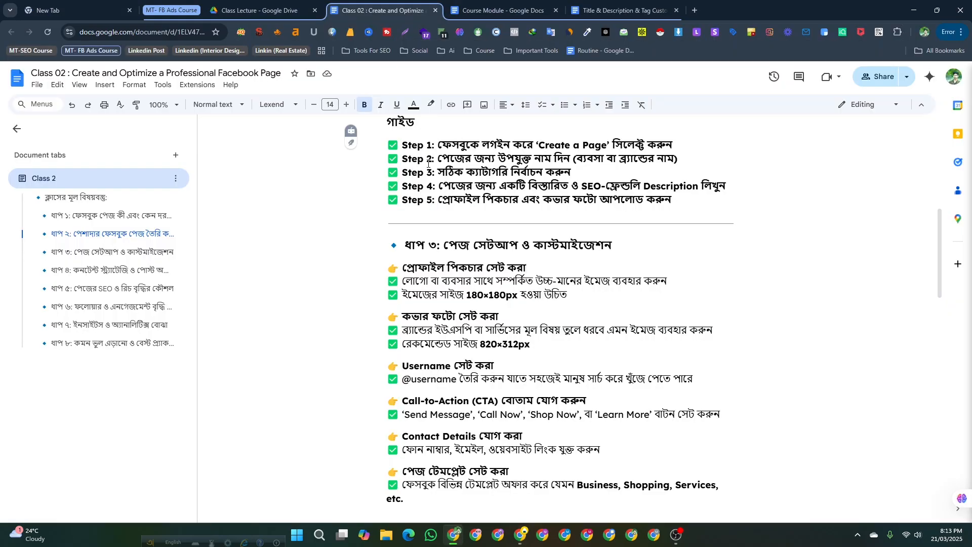
{"action": "left_click", "coordinate": [693, 10]}
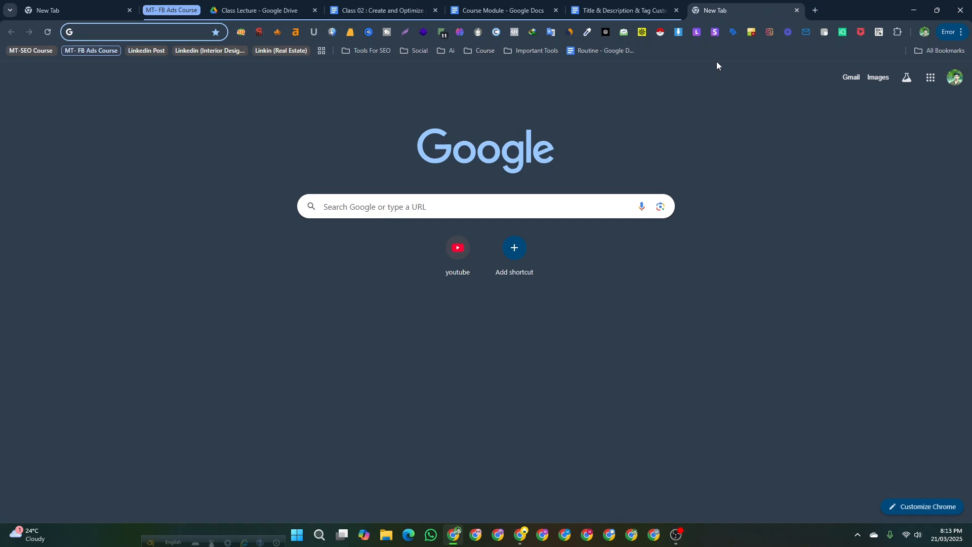
{"action": "type", "text": "canva"}
{"action": "key", "text": "Return"}
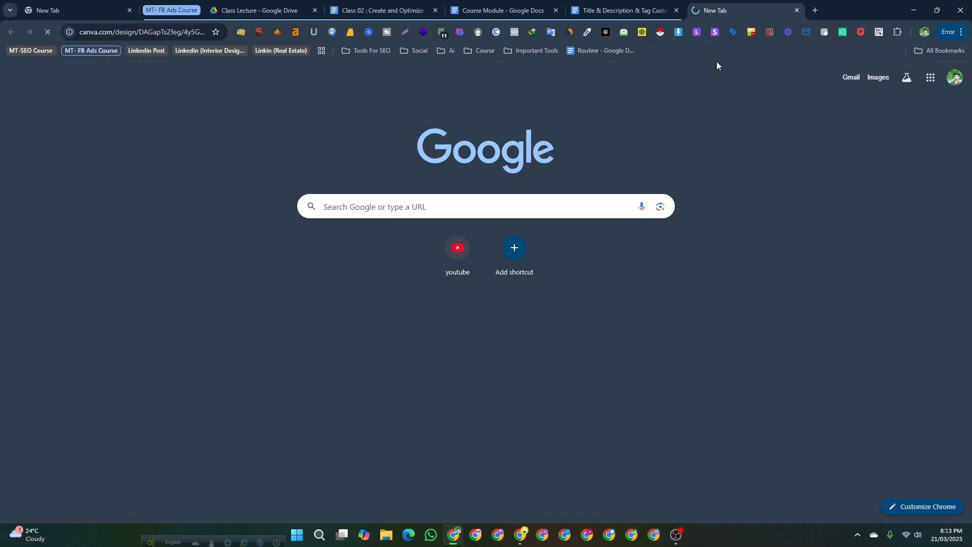
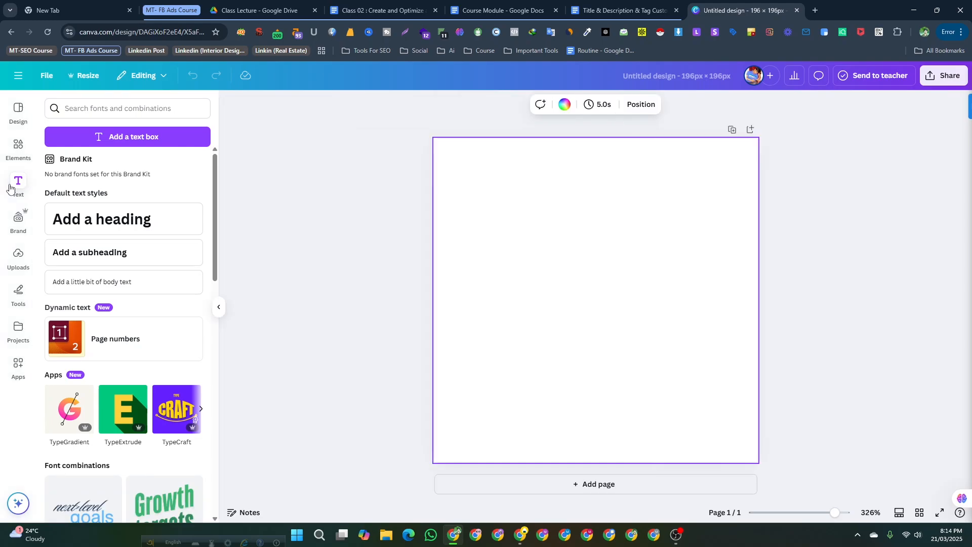
Search Canva's elements for 'car' and show only photo results
{"action": "left_click", "coordinate": [6, 149]}
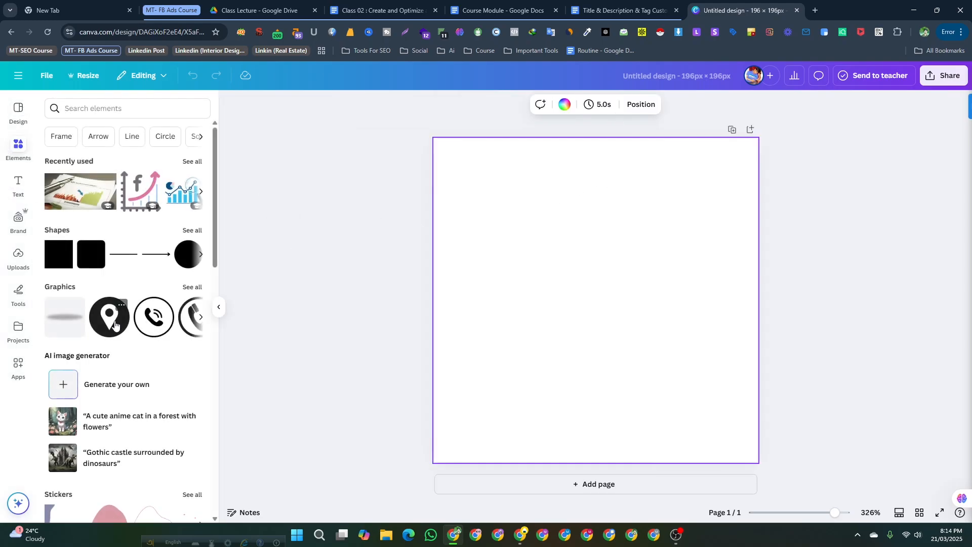
{"action": "left_click", "coordinate": [122, 110]}
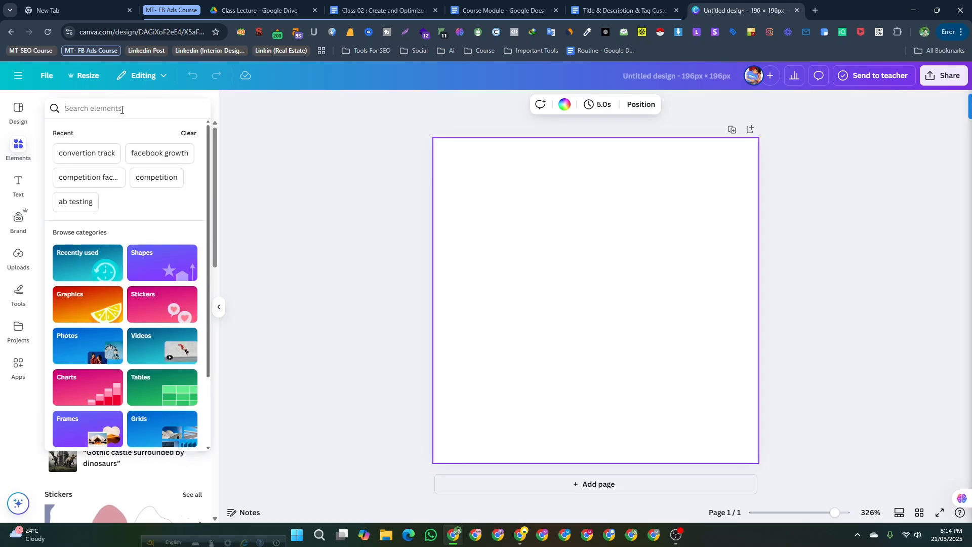
{"action": "type", "text": "car"}
{"action": "key", "text": "Return"}
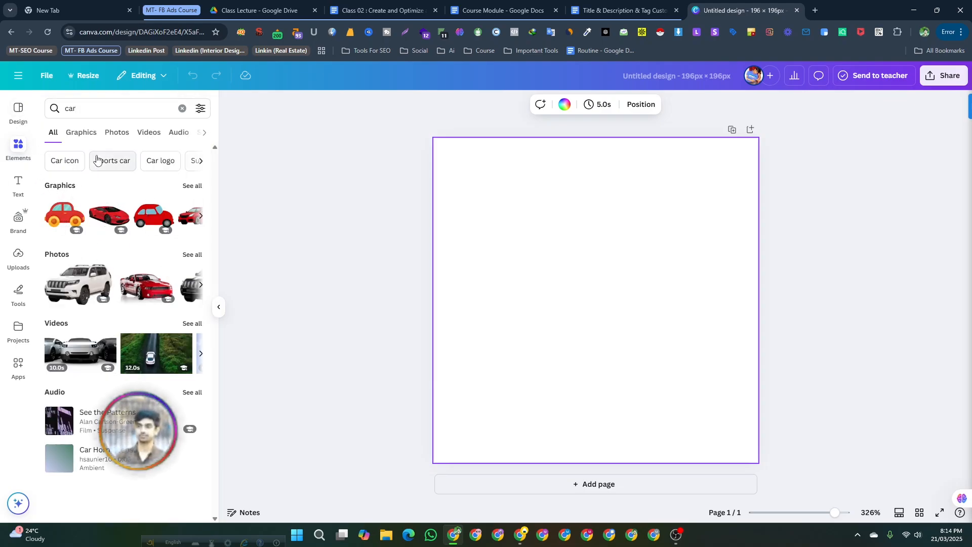
{"action": "left_click", "coordinate": [118, 133]}
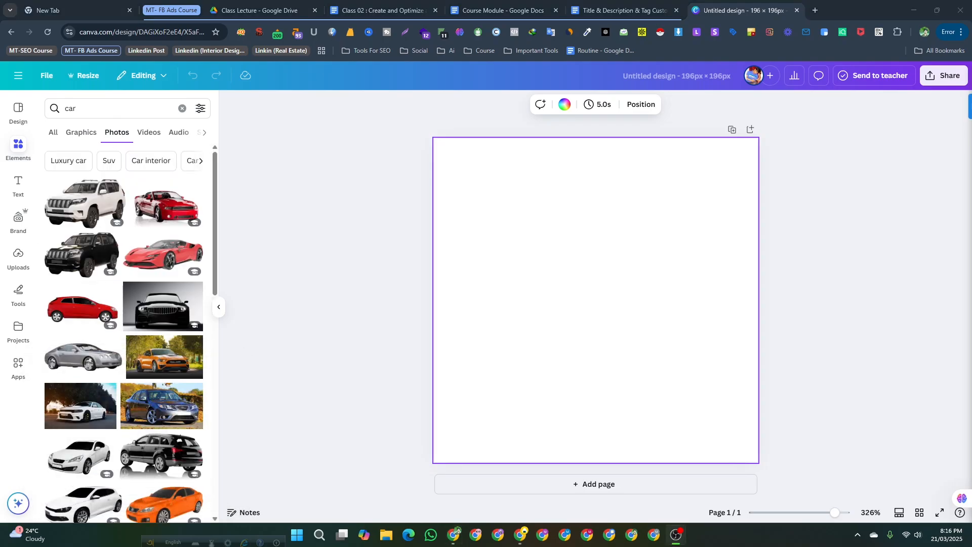
Narrow the car photos to the Luxury car suggestion and browse the results
{"action": "left_click", "coordinate": [90, 109]}
{"action": "left_click", "coordinate": [314, 193]}
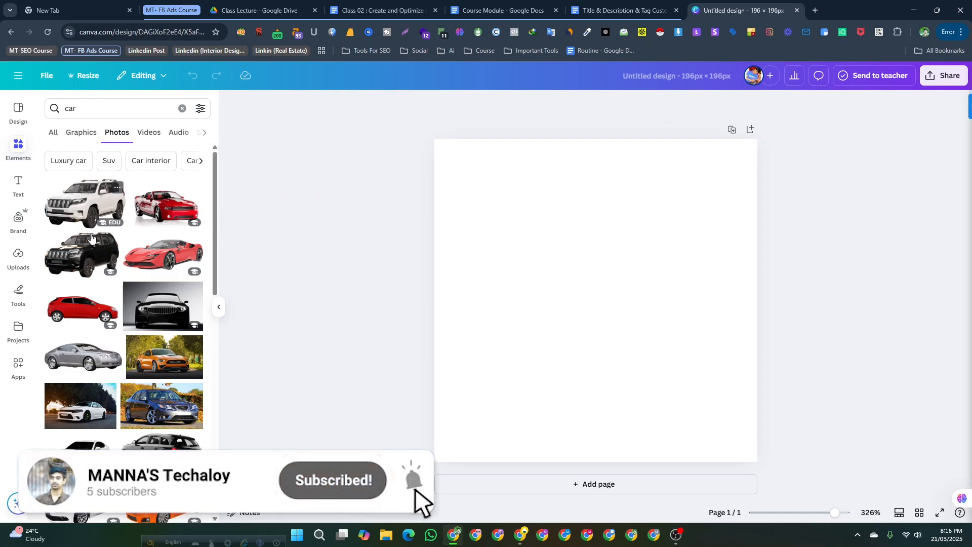
{"action": "left_click", "coordinate": [71, 162]}
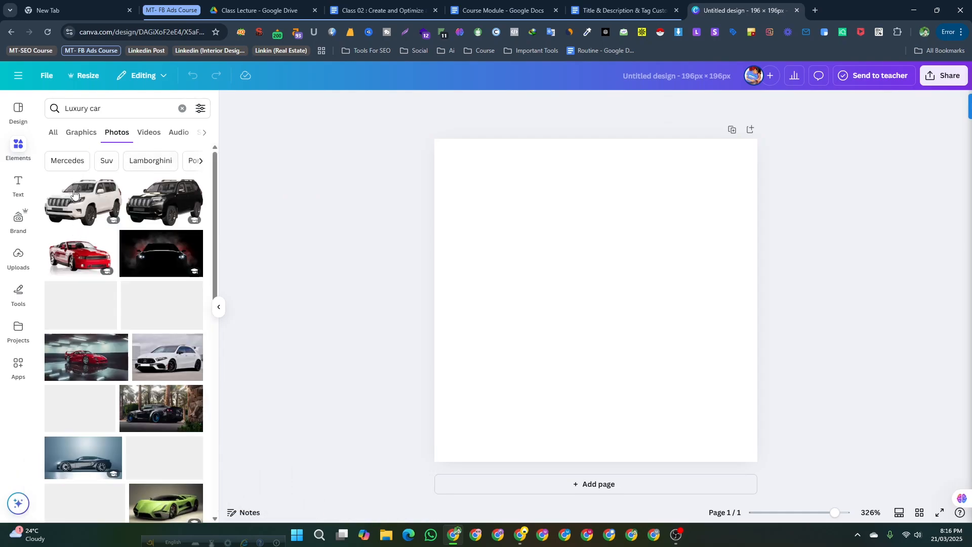
{"action": "scroll", "coordinate": [157, 417], "scroll_direction": "down", "scroll_amount": 2}
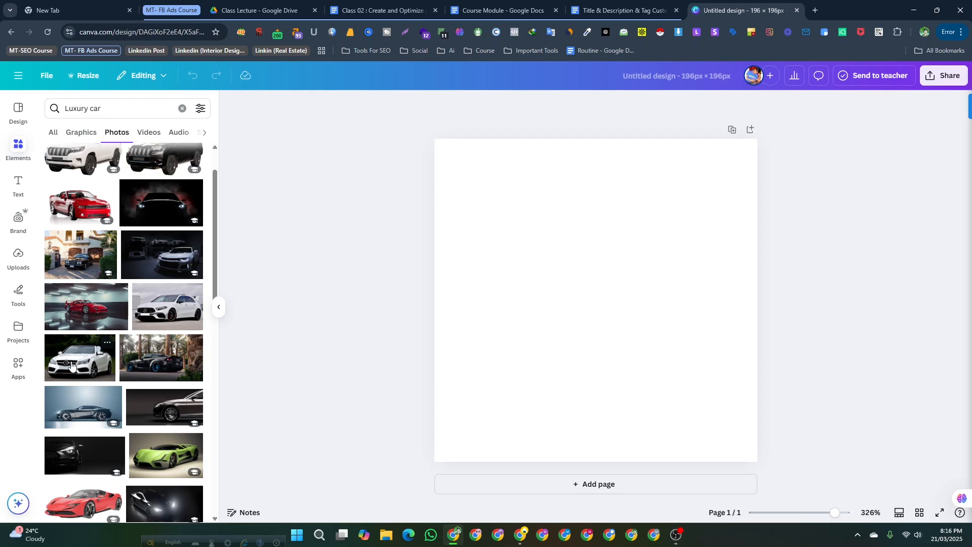
Place the white Mercedes convertible photo and resize it to cover the whole 196 × 196 page
{"action": "left_click_drag", "start_coordinate": [71, 366], "coordinate": [502, 263]}
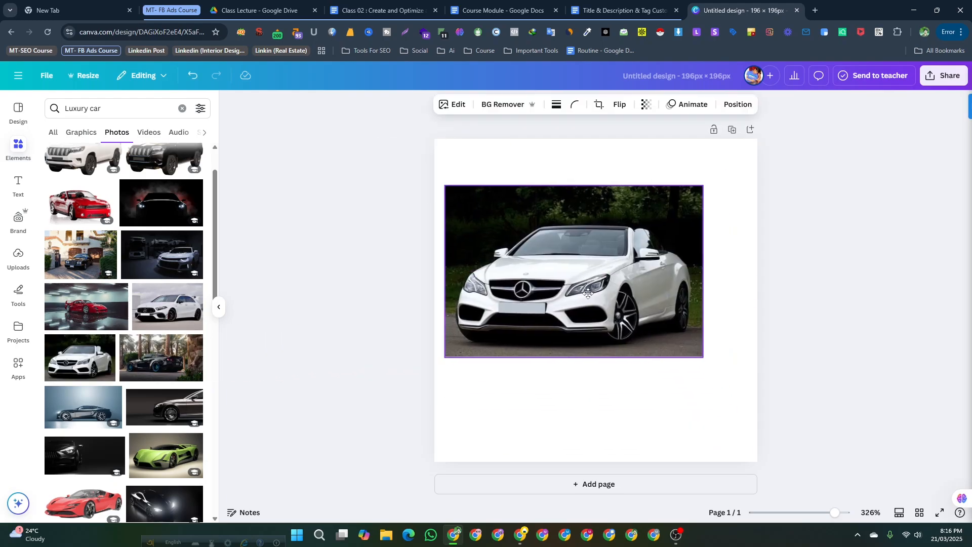
{"action": "left_click_drag", "start_coordinate": [702, 357], "coordinate": [886, 479]}
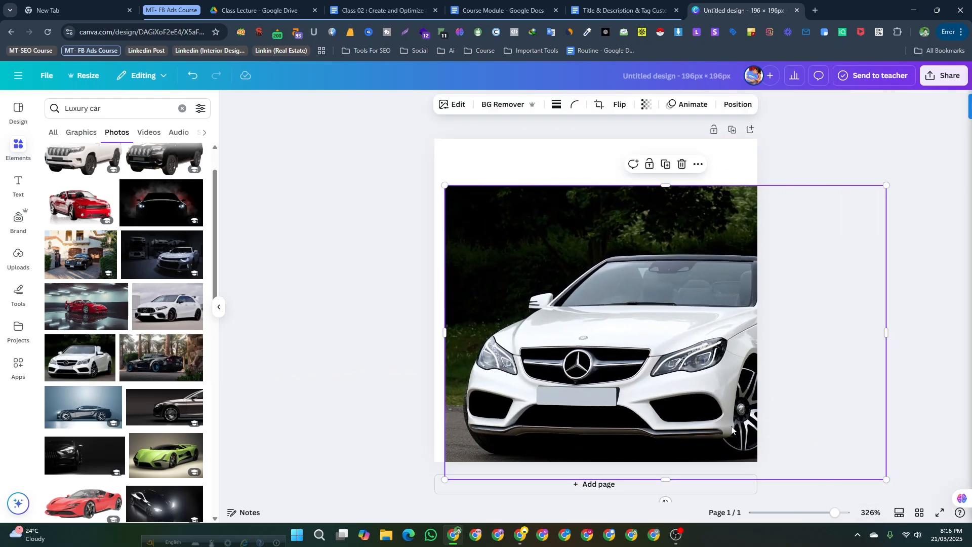
{"action": "left_click_drag", "start_coordinate": [731, 429], "coordinate": [685, 383]}
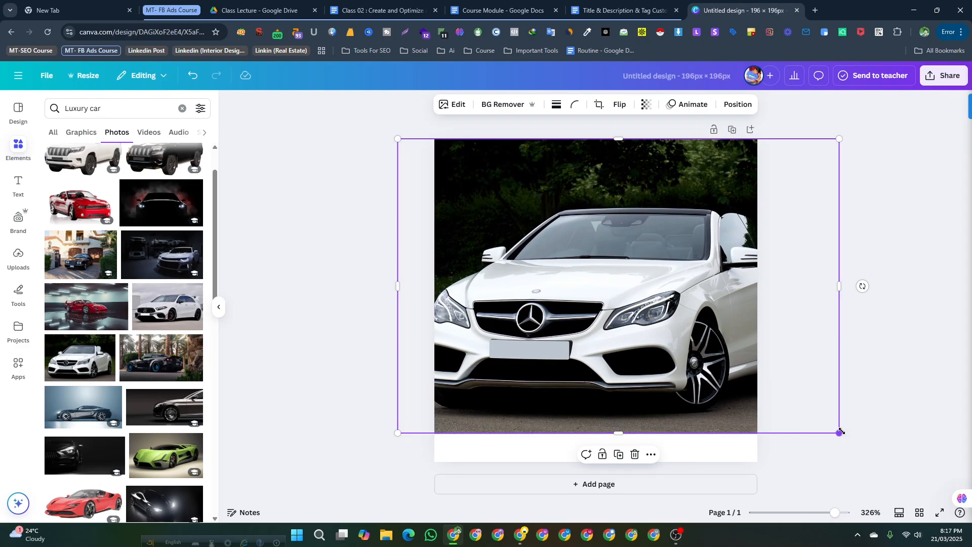
{"action": "left_click_drag", "start_coordinate": [840, 431], "coordinate": [903, 476]}
{"action": "left_click_drag", "start_coordinate": [716, 437], "coordinate": [740, 442]}
{"action": "left_click", "coordinate": [322, 317]}
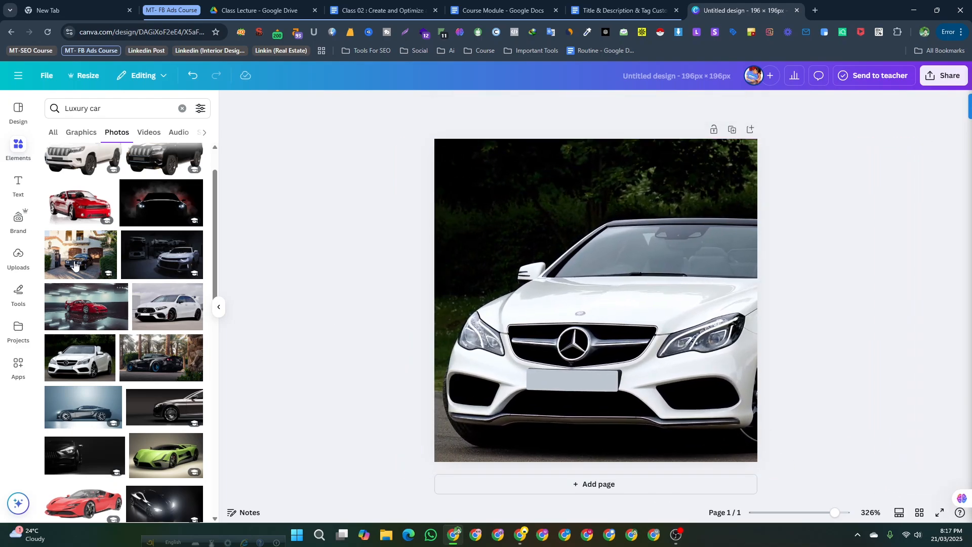
{"action": "left_click", "coordinate": [16, 187]}
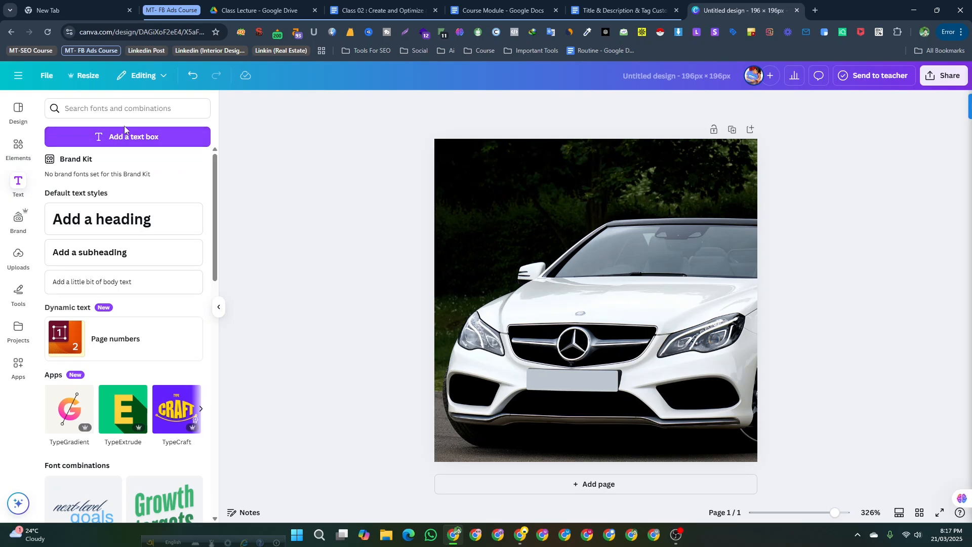
Add a heading reading 'Mercedes Benz Bangladesh' and move it up onto the car photo
{"action": "left_click_drag", "start_coordinate": [97, 221], "coordinate": [599, 289]}
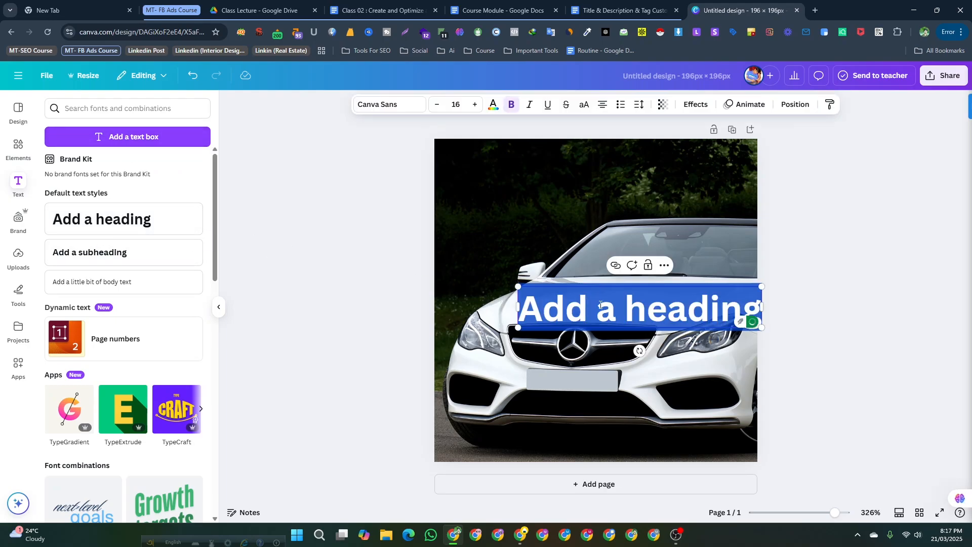
{"action": "type", "text": "Ma"}
{"action": "key", "text": "BackSpace"}
{"action": "type", "text": "er"}
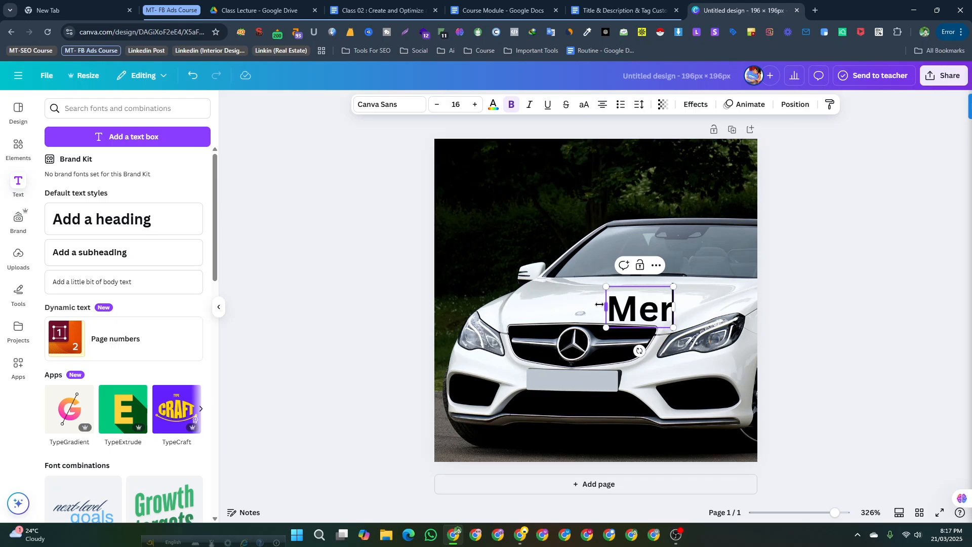
{"action": "type", "text": "cedes"}
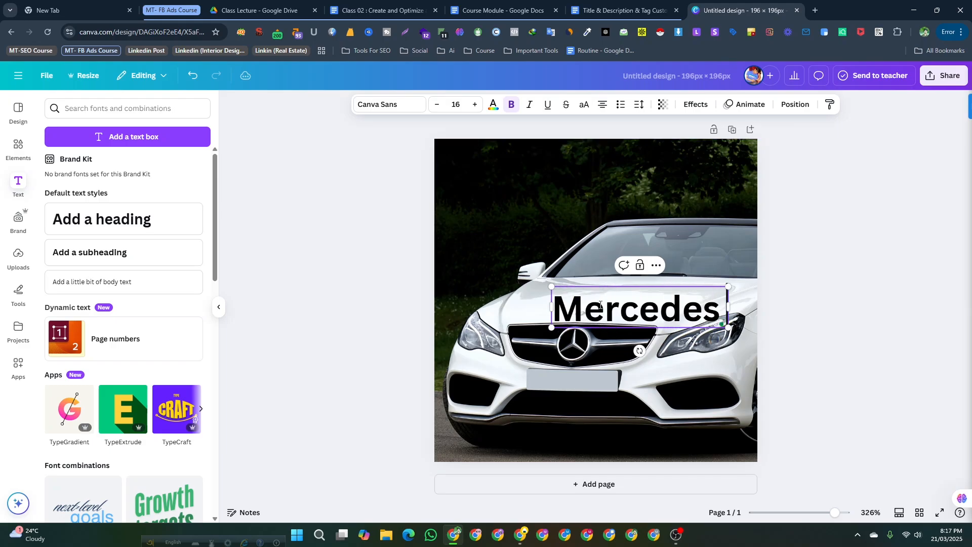
{"action": "type", "text": " Benz "}
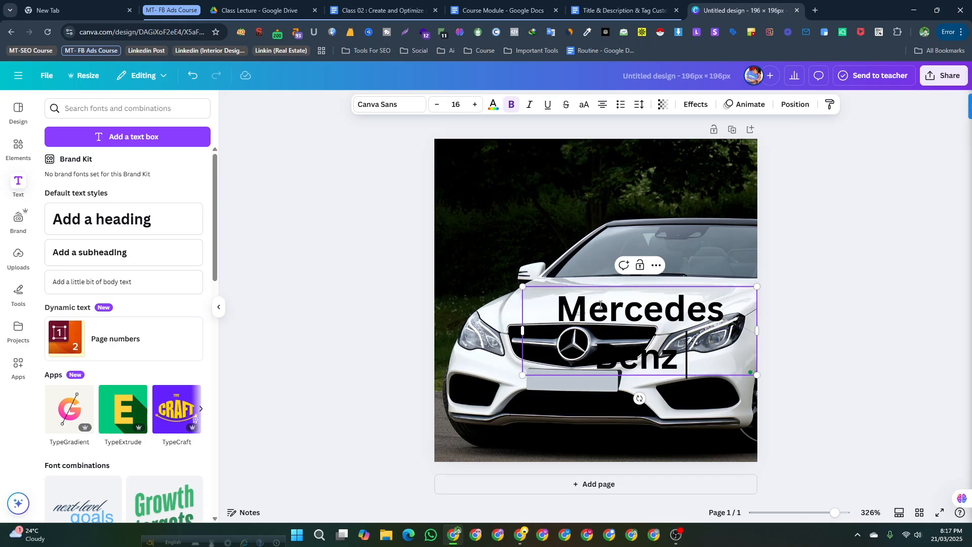
{"action": "type", "text": "Bang"}
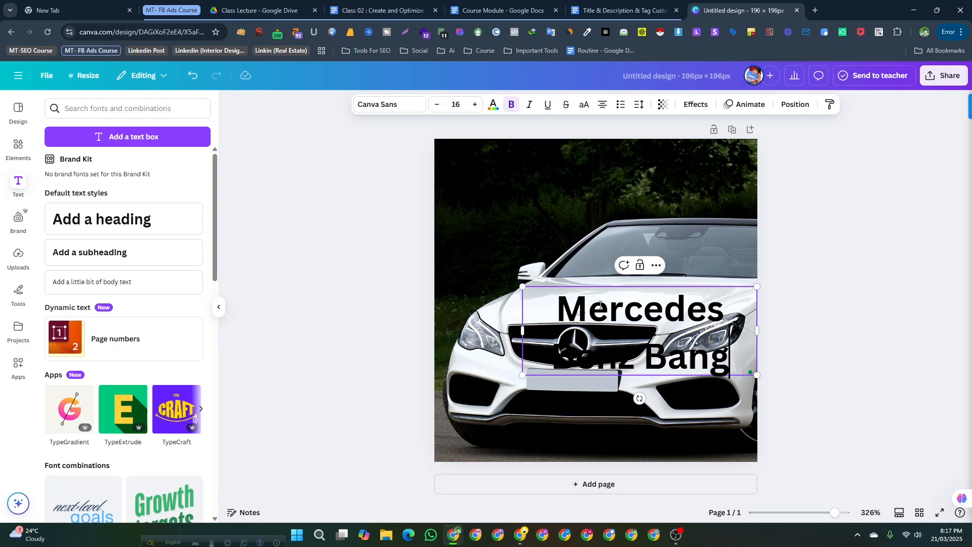
{"action": "type", "text": "lades"}
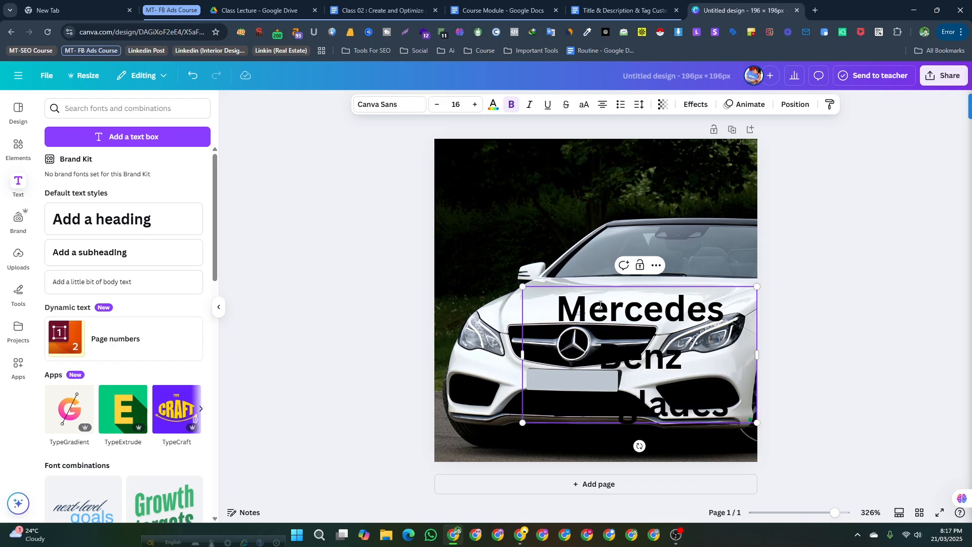
{"action": "type", "text": "h"}
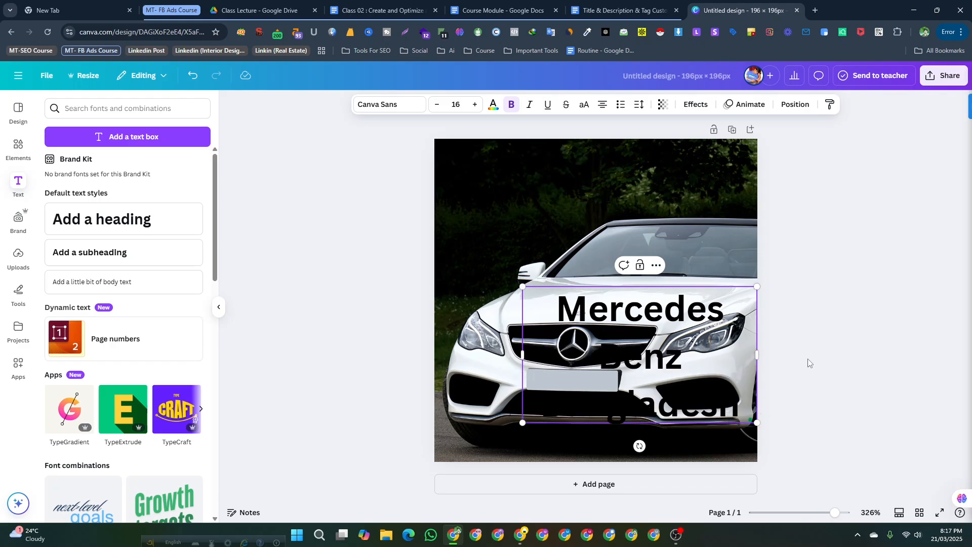
{"action": "left_click", "coordinate": [807, 362]}
{"action": "left_click_drag", "start_coordinate": [663, 362], "coordinate": [632, 314]}
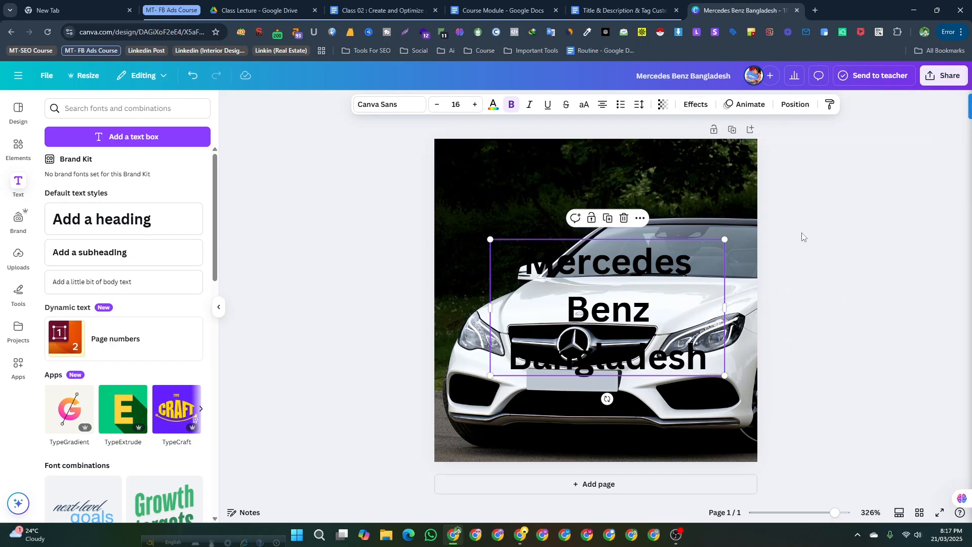
{"action": "left_click", "coordinate": [384, 105]}
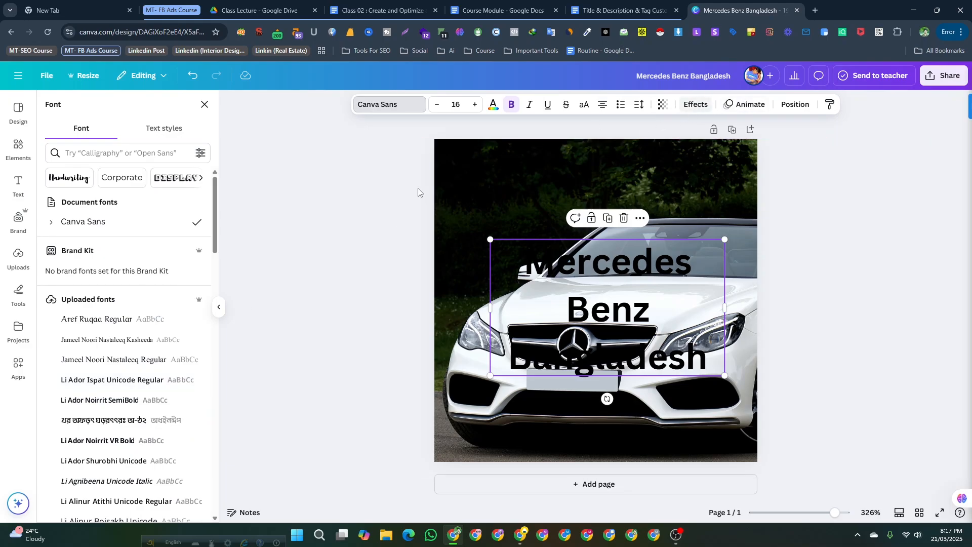
Give the heading a white Outline effect with 52 thickness
{"action": "scroll", "coordinate": [101, 397], "scroll_direction": "down", "scroll_amount": 1}
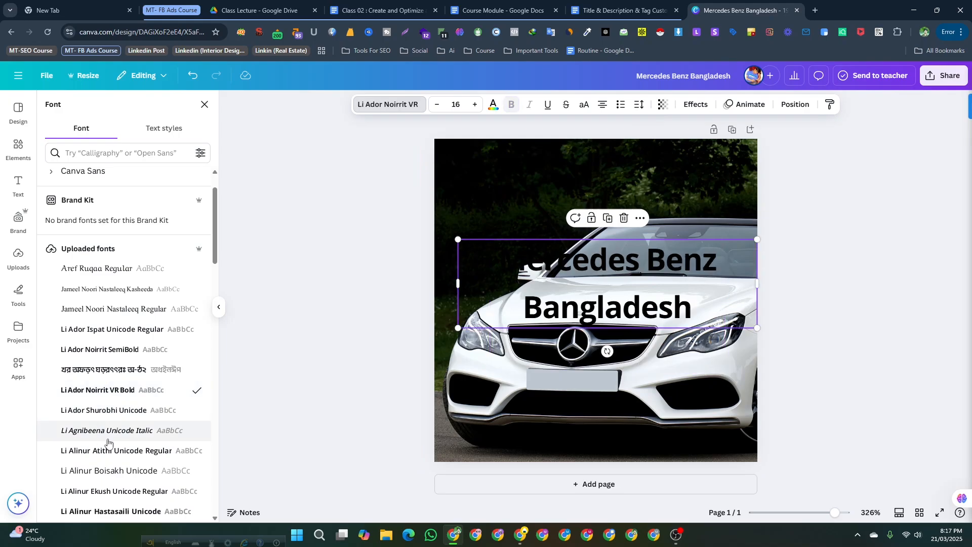
{"action": "left_click", "coordinate": [698, 105]}
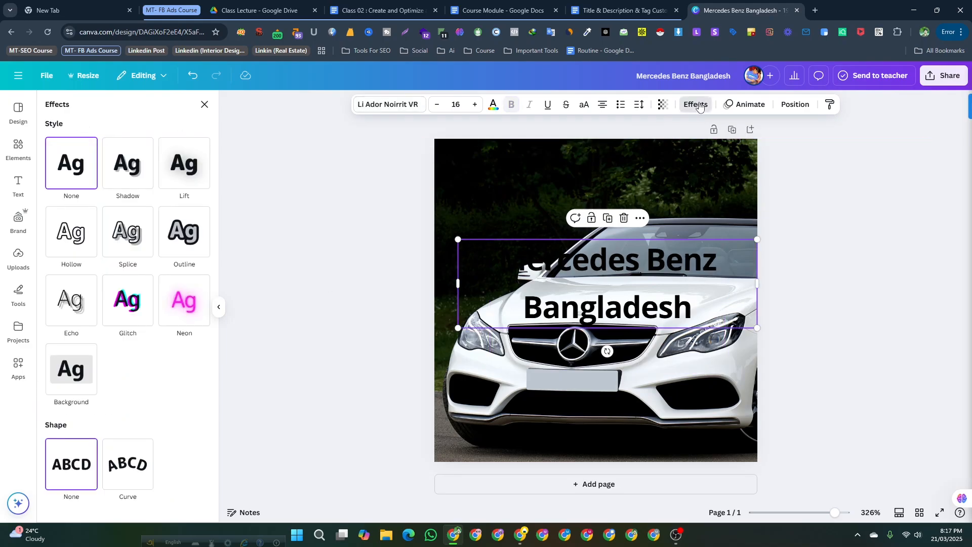
{"action": "left_click", "coordinate": [70, 374]}
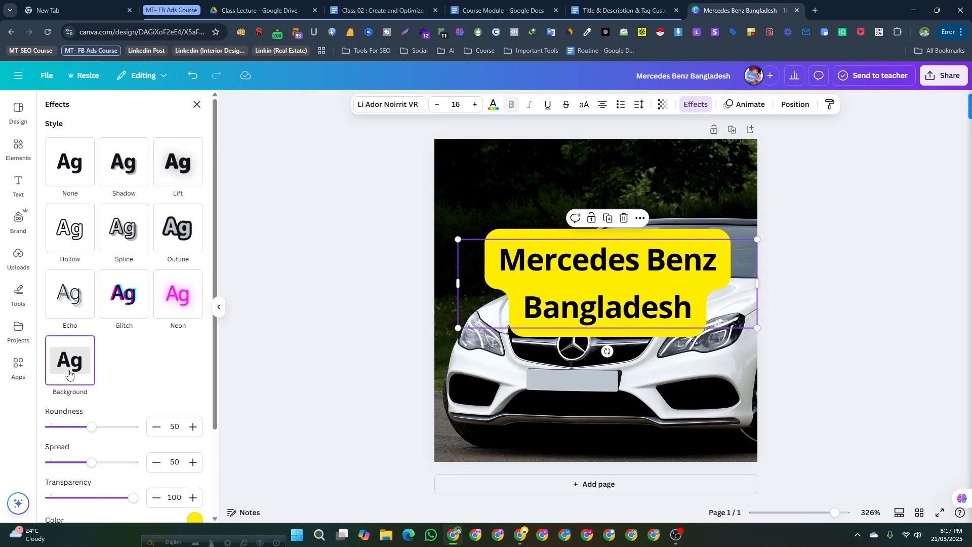
{"action": "left_click", "coordinate": [176, 296]}
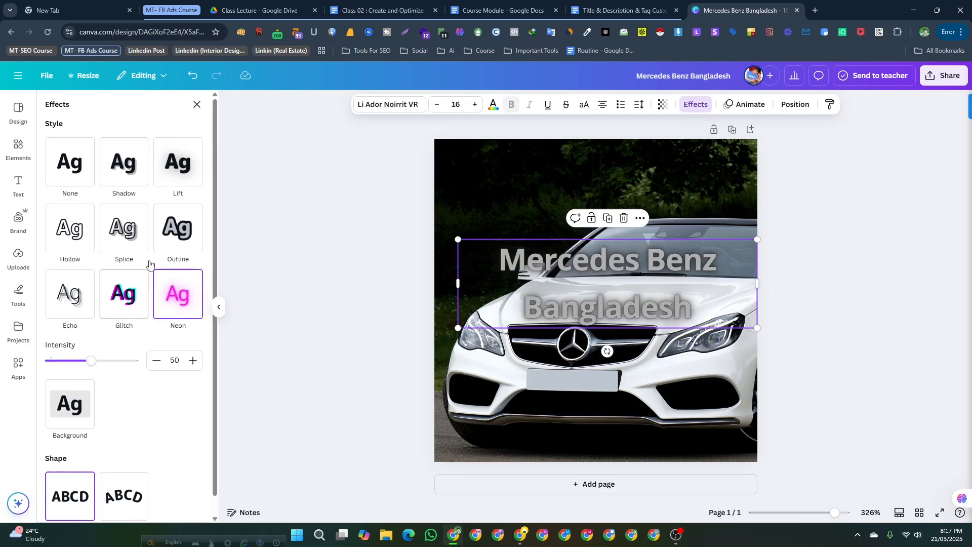
{"action": "left_click", "coordinate": [168, 235]}
{"action": "scroll", "coordinate": [140, 412], "scroll_direction": "down", "scroll_amount": 1}
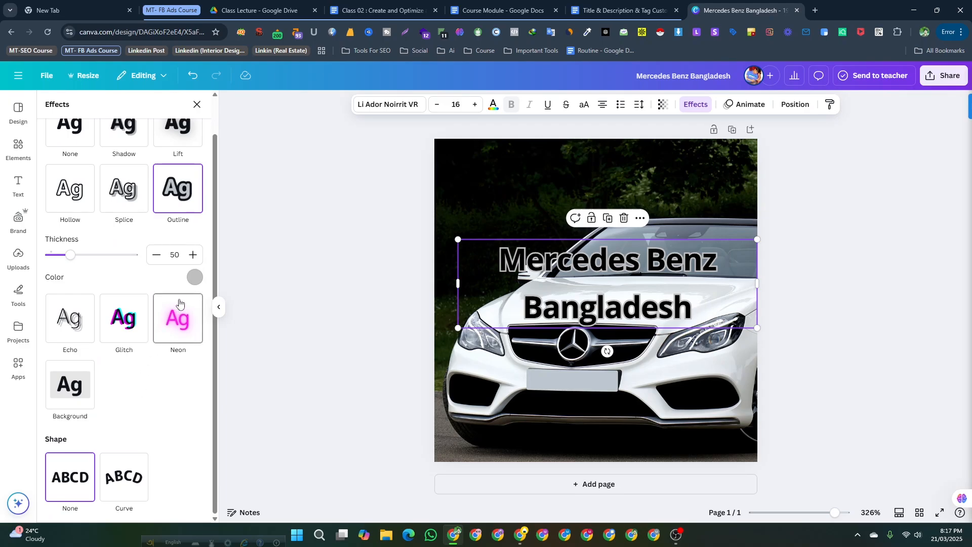
{"action": "left_click", "coordinate": [200, 277]}
{"action": "left_click", "coordinate": [128, 329]}
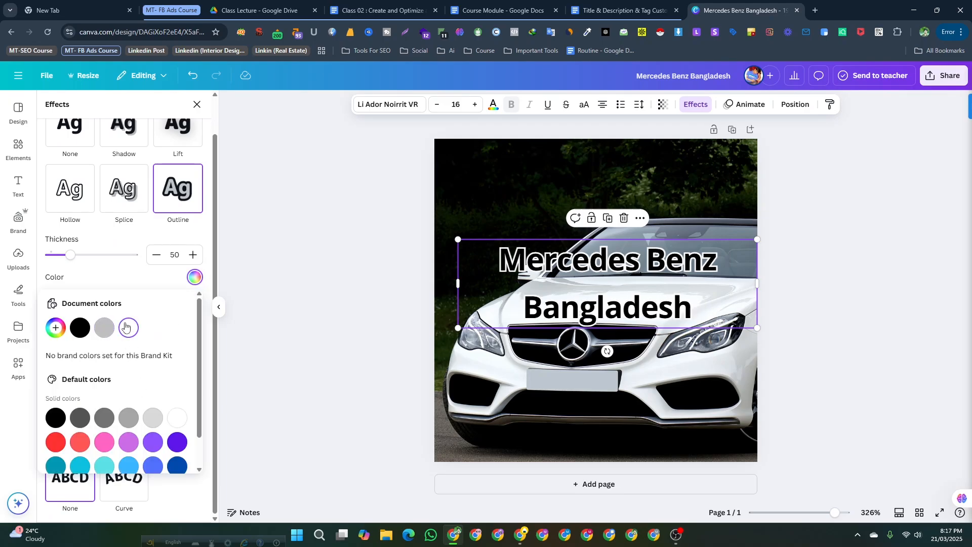
{"action": "left_click", "coordinate": [74, 257]}
{"action": "left_click_drag", "start_coordinate": [71, 257], "coordinate": [72, 258]}
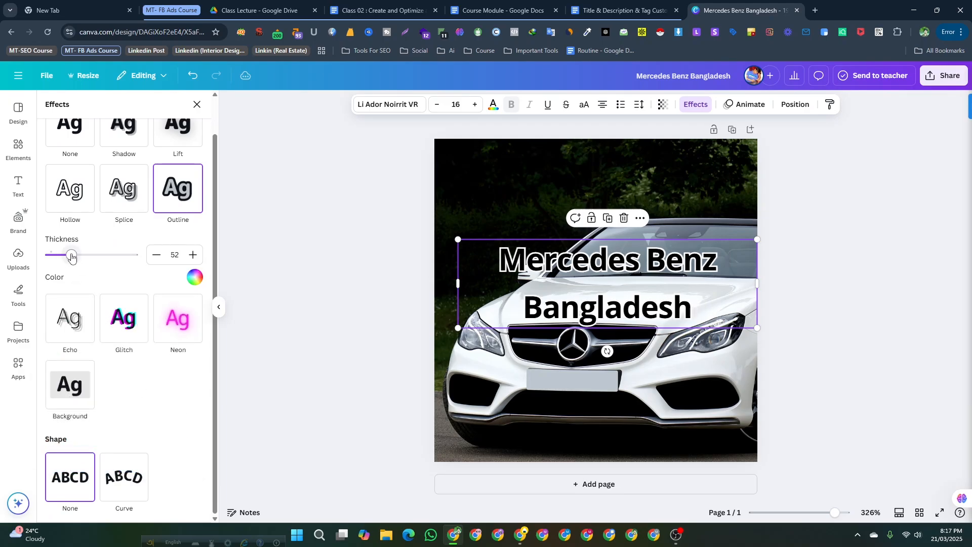
{"action": "left_click", "coordinate": [382, 341]}
Shrink the heading to size 15.1 and position it over the car's bonnet
{"action": "left_click", "coordinate": [824, 332]}
{"action": "left_click_drag", "start_coordinate": [617, 284], "coordinate": [609, 301]}
{"action": "left_click", "coordinate": [815, 330]}
{"action": "left_click", "coordinate": [578, 321]}
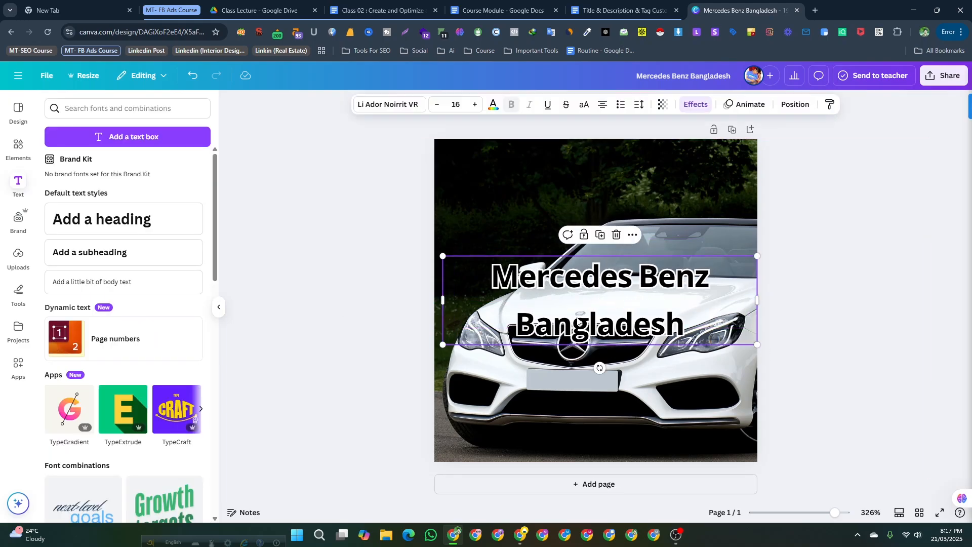
{"action": "left_click_drag", "start_coordinate": [758, 344], "coordinate": [710, 324]}
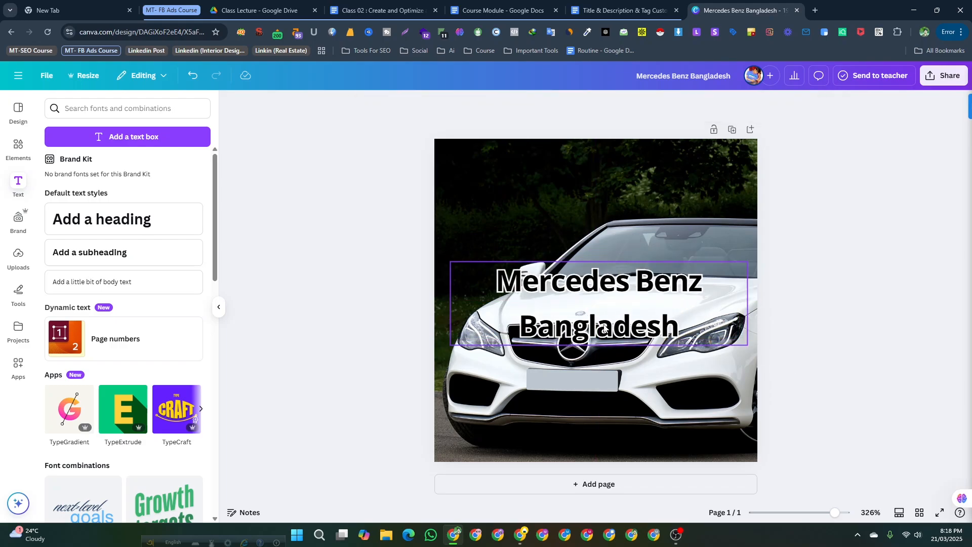
{"action": "mouse_move", "coordinate": [602, 324]}
{"action": "left_mouse_down"}
{"action": "mouse_move", "coordinate": [600, 282]}
{"action": "mouse_move", "coordinate": [604, 311]}
{"action": "left_mouse_up"}
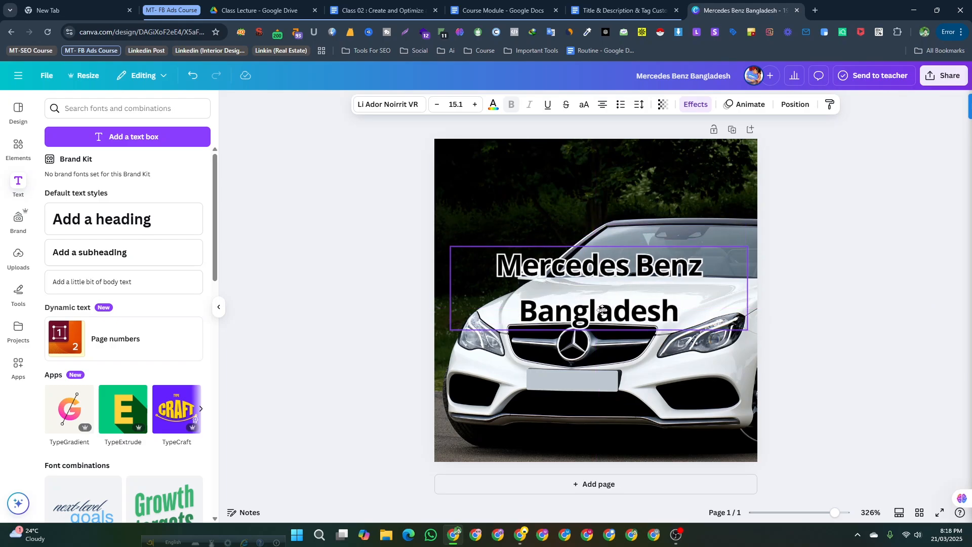
{"action": "left_click", "coordinate": [869, 280]}
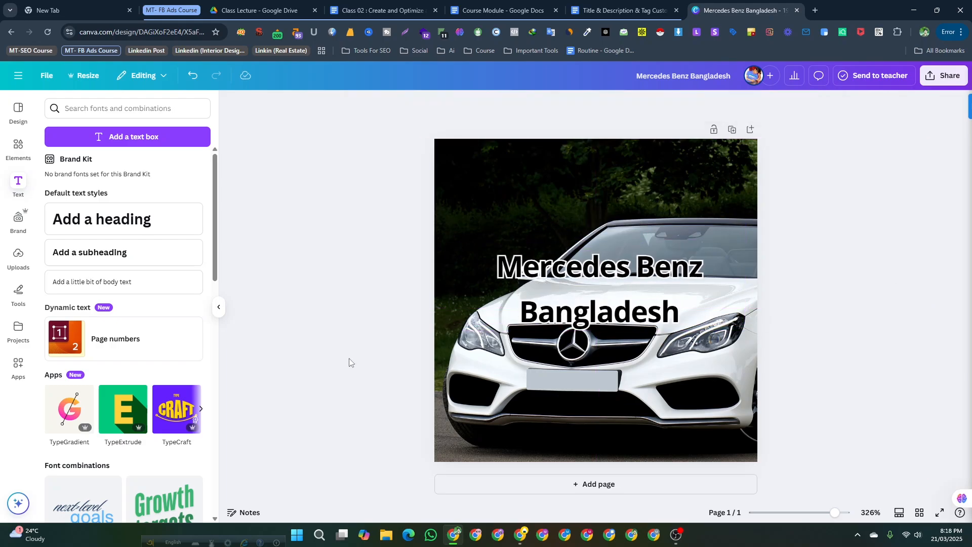
Replace the element search with 'logo', then select the canva.com base address
{"action": "left_click", "coordinate": [12, 146]}
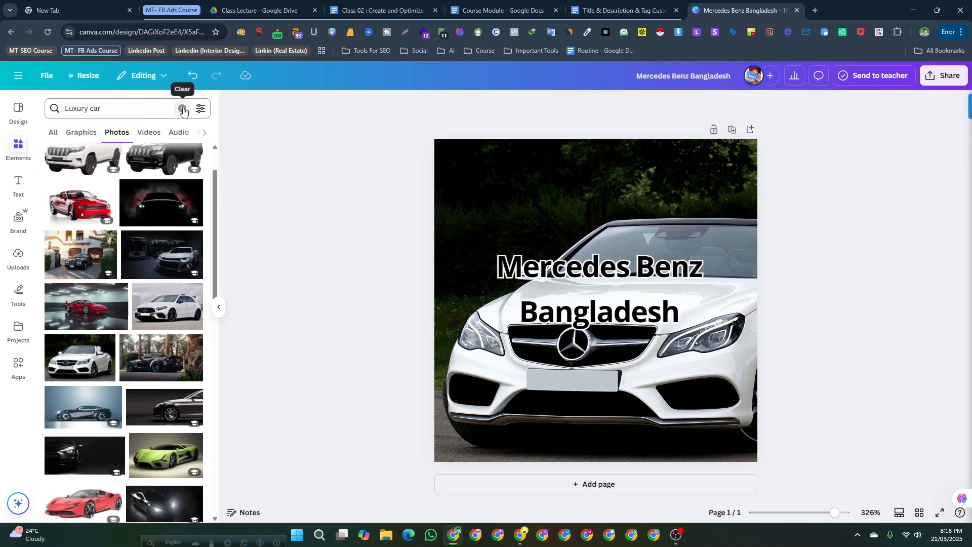
{"action": "left_click", "coordinate": [182, 108]}
{"action": "type", "text": "log"}
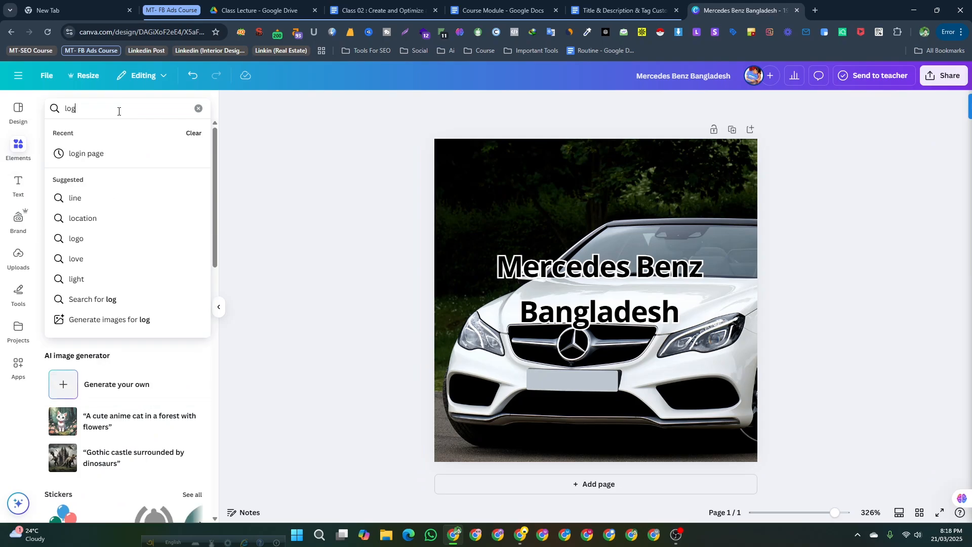
{"action": "type", "text": "o"}
{"action": "key", "text": "Return"}
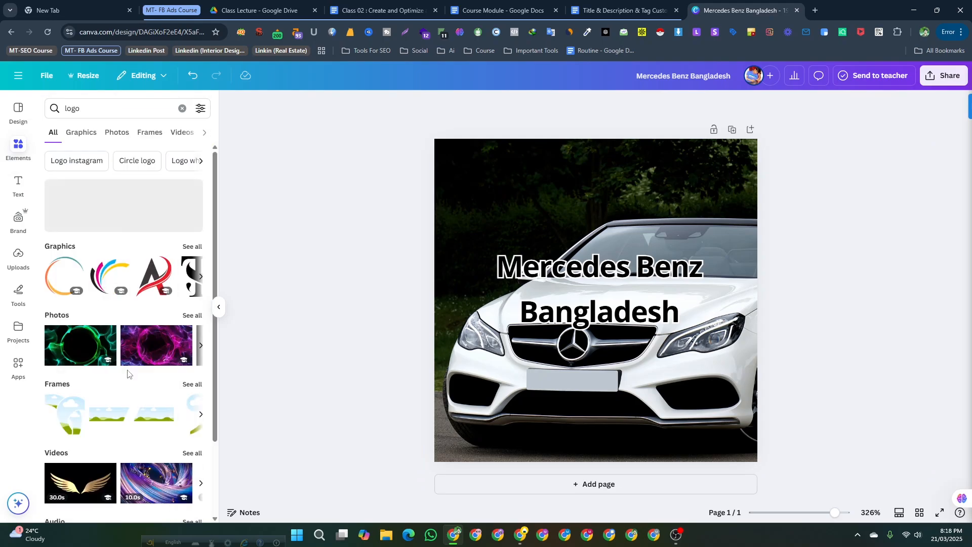
{"action": "scroll", "coordinate": [129, 373], "scroll_direction": "down", "scroll_amount": 2}
{"action": "scroll", "coordinate": [126, 370], "scroll_direction": "up", "scroll_amount": 2}
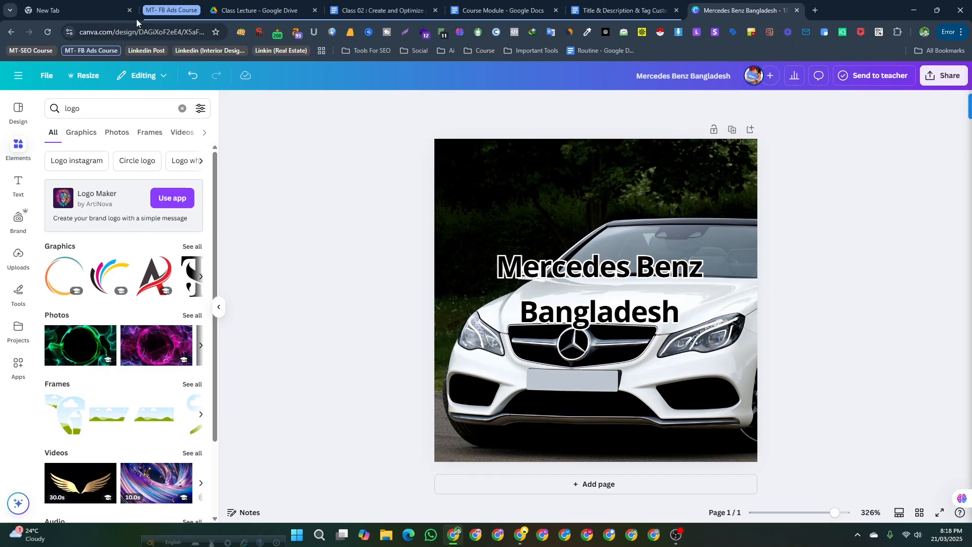
{"action": "left_click_drag", "start_coordinate": [119, 32], "coordinate": [79, 32]}
{"action": "key", "text": "ctrl+c"}
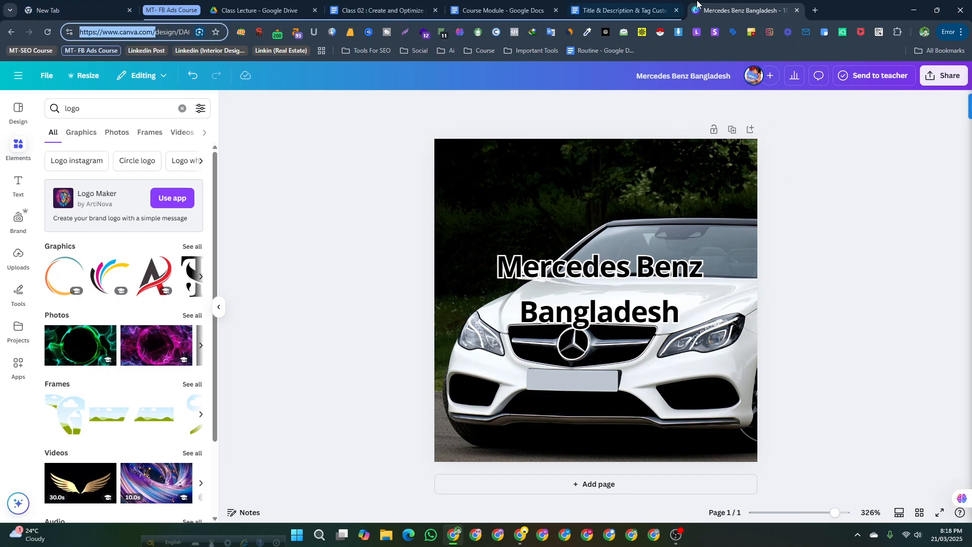
Load the canva.com home page in a new browser tab
{"action": "left_click", "coordinate": [812, 7]}
{"action": "key", "text": "ctrl+v"}
{"action": "key", "text": "Return"}
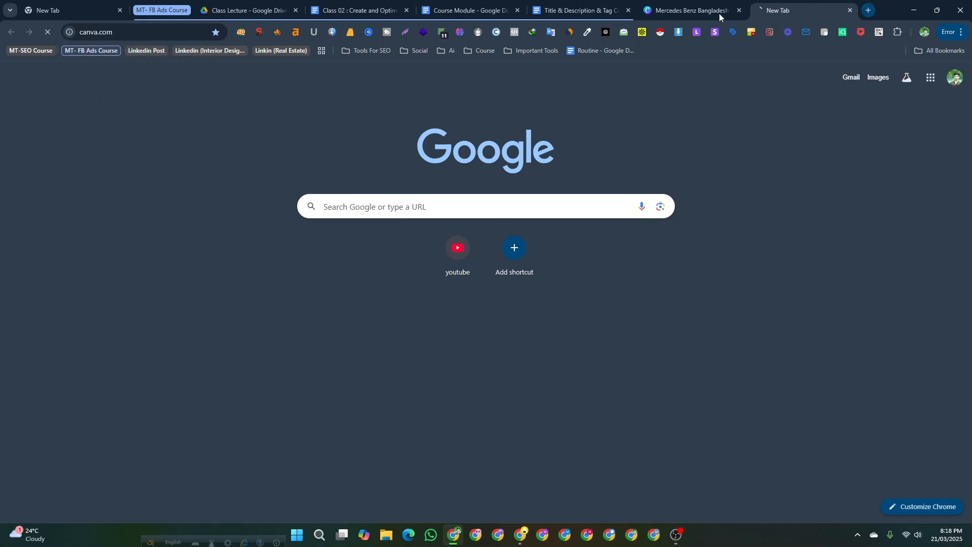
{"action": "left_click", "coordinate": [719, 13]}
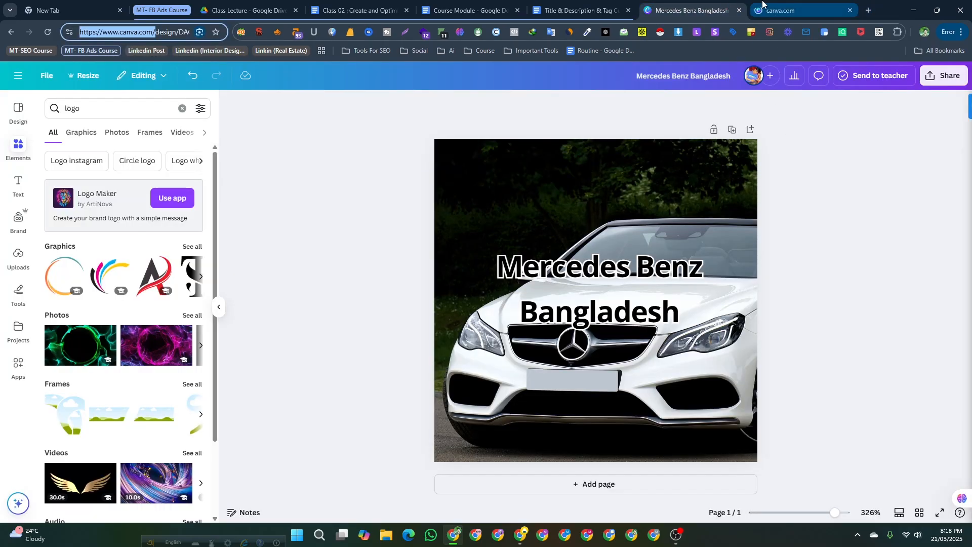
{"action": "left_click", "coordinate": [782, 10]}
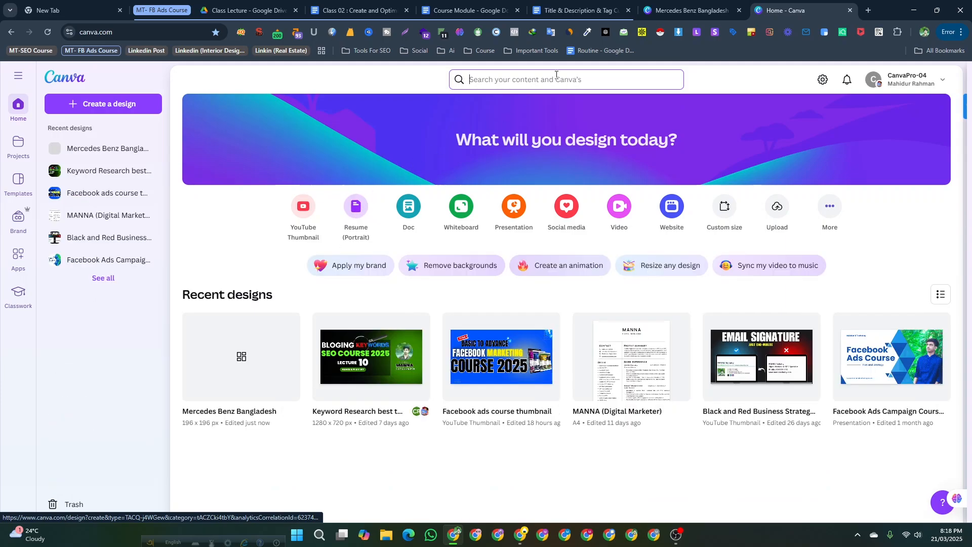
Search Canva templates for 'car logo' and browse the results
{"action": "left_click", "coordinate": [551, 78]}
{"action": "type", "text": "logo"}
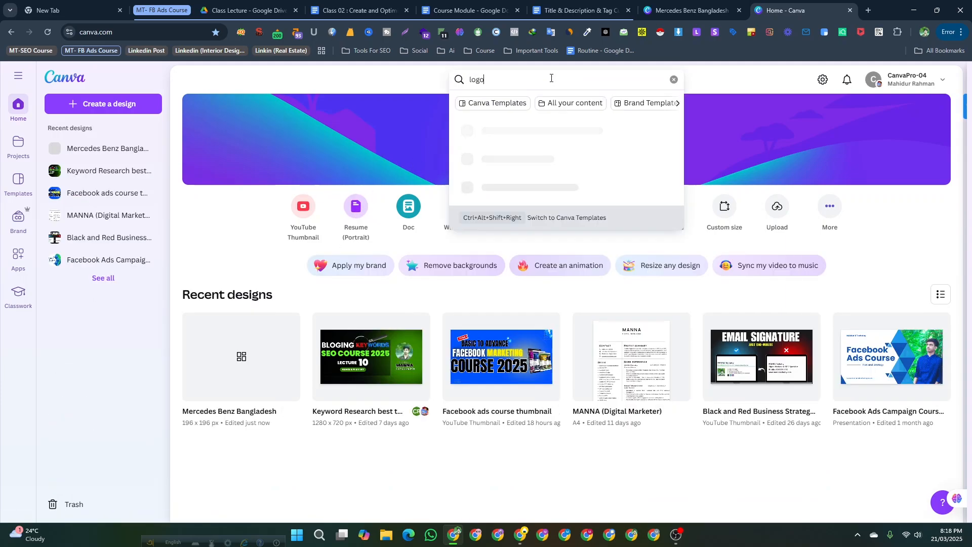
{"action": "key", "text": "Return"}
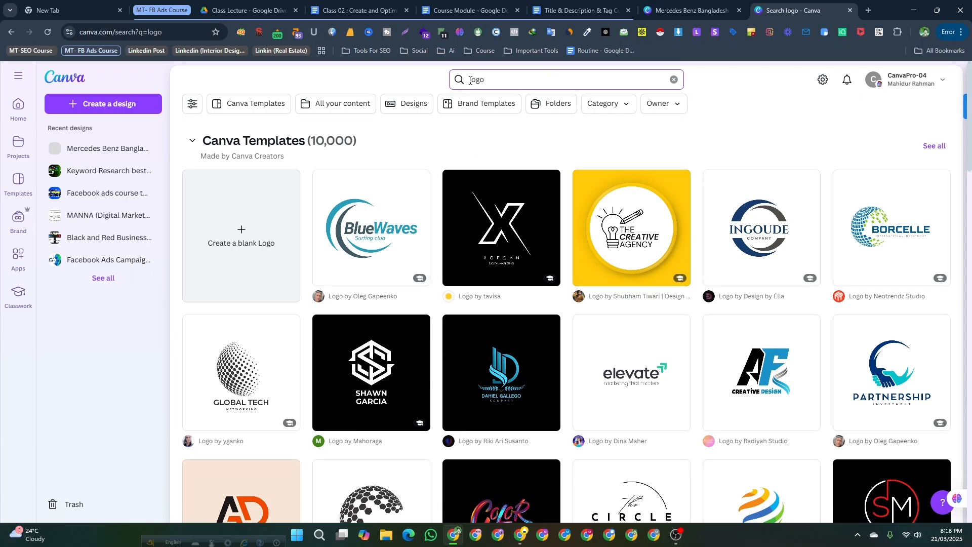
{"action": "left_click", "coordinate": [469, 80]}
{"action": "type", "text": "car"}
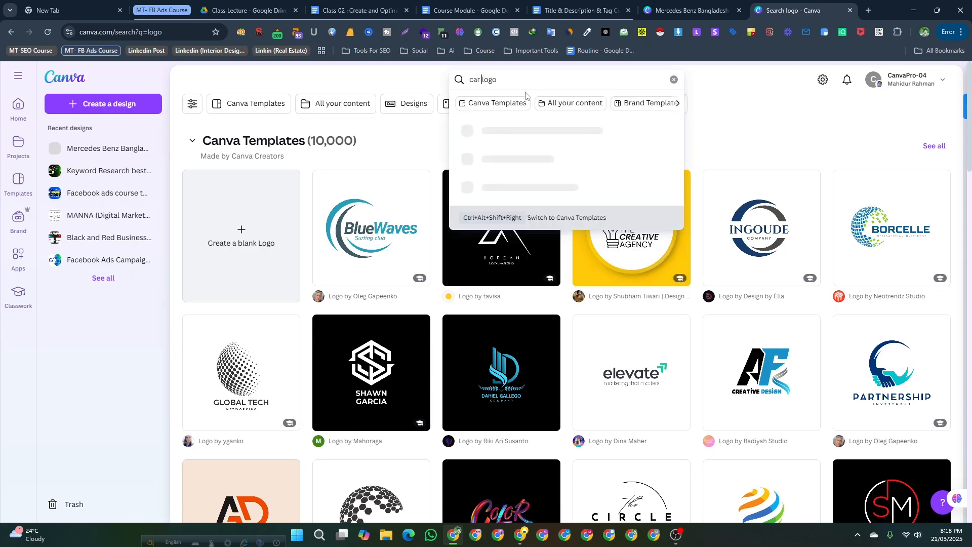
{"action": "key", "text": "Return"}
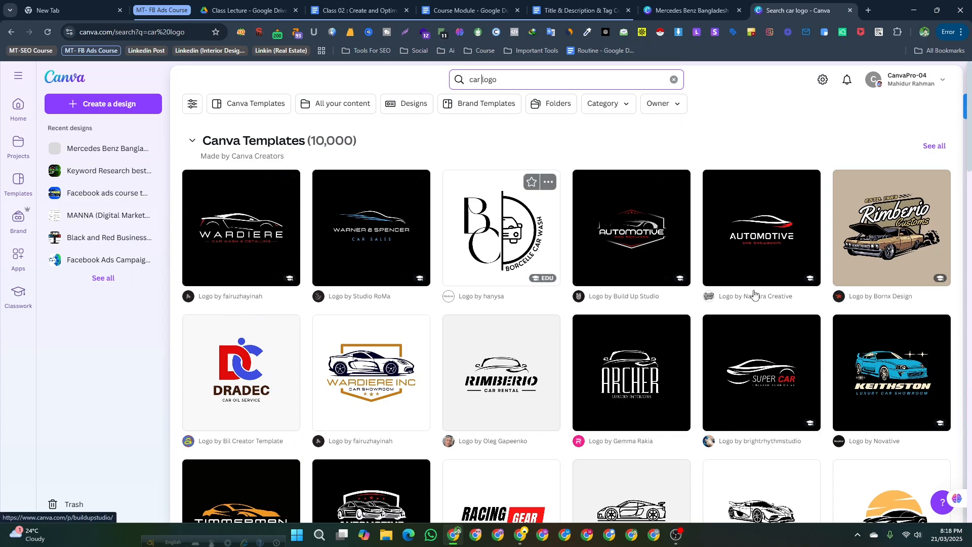
{"action": "scroll", "coordinate": [473, 299], "scroll_direction": "down", "scroll_amount": 3}
{"action": "scroll", "coordinate": [441, 321], "scroll_direction": "up", "scroll_amount": 3}
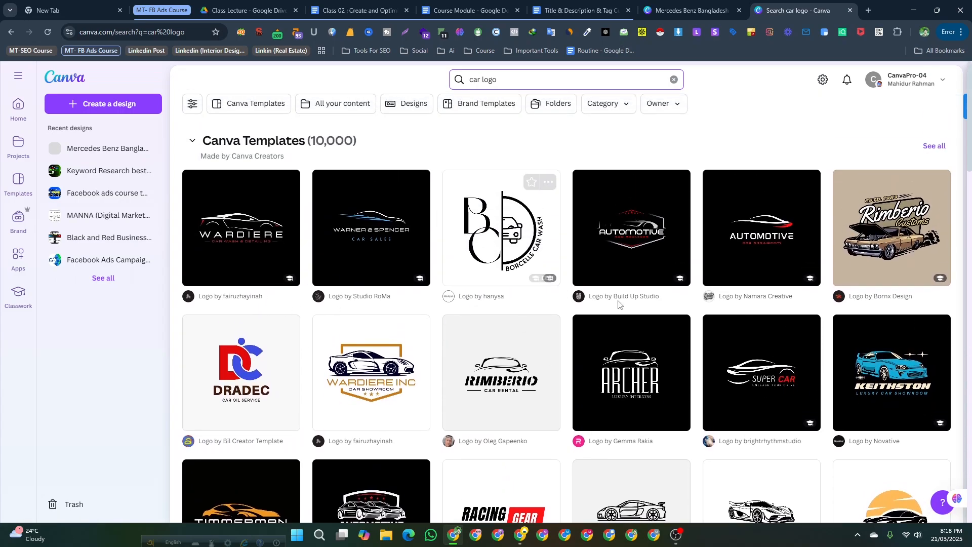
{"action": "scroll", "coordinate": [618, 304], "scroll_direction": "down", "scroll_amount": 5}
{"action": "scroll", "coordinate": [596, 306], "scroll_direction": "up", "scroll_amount": 4}
{"action": "scroll", "coordinate": [596, 306], "scroll_direction": "down", "scroll_amount": 4}
{"action": "scroll", "coordinate": [404, 355], "scroll_direction": "down", "scroll_amount": 2}
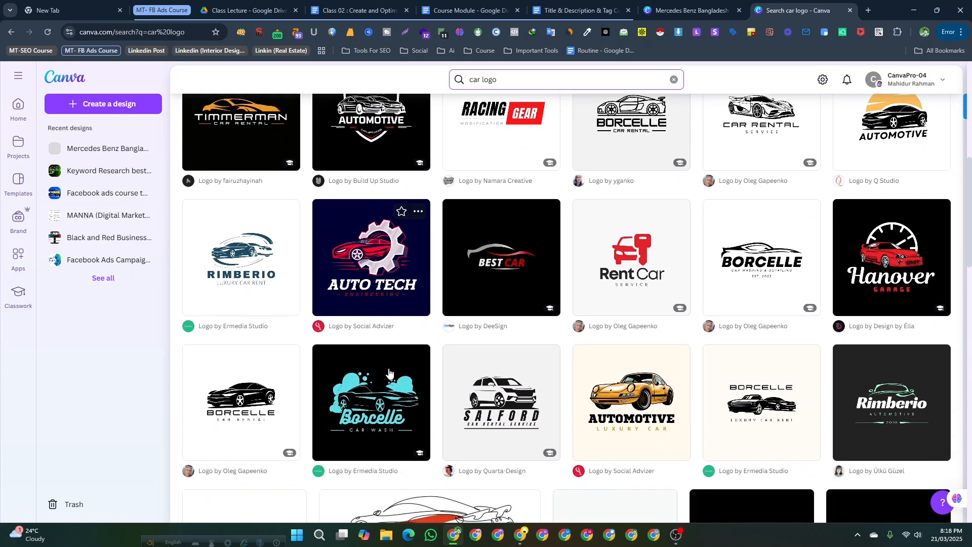
{"action": "scroll", "coordinate": [388, 373], "scroll_direction": "up", "scroll_amount": 3}
Delete the car photo from the Mercedes Benz Bangladesh design, keeping the heading
{"action": "left_click", "coordinate": [691, 10]}
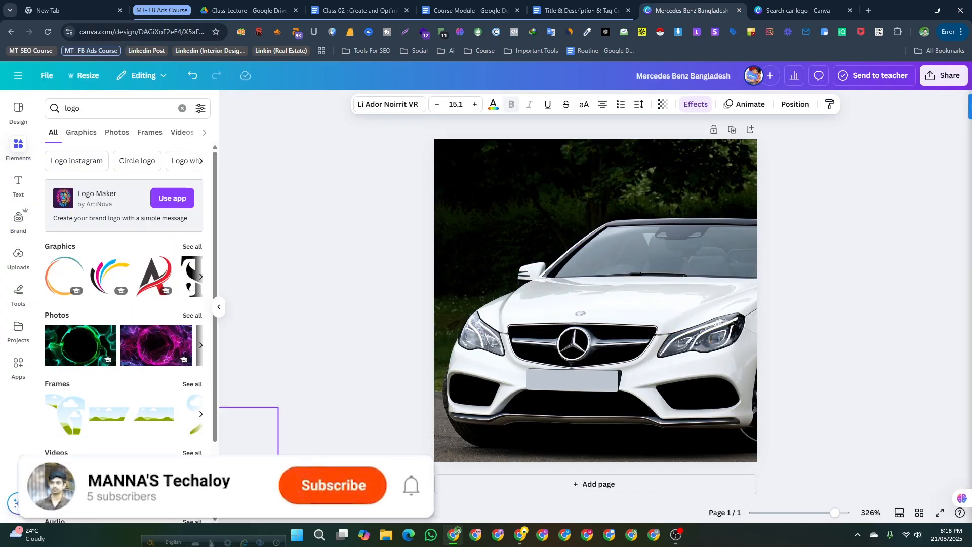
{"action": "left_click", "coordinate": [604, 338]}
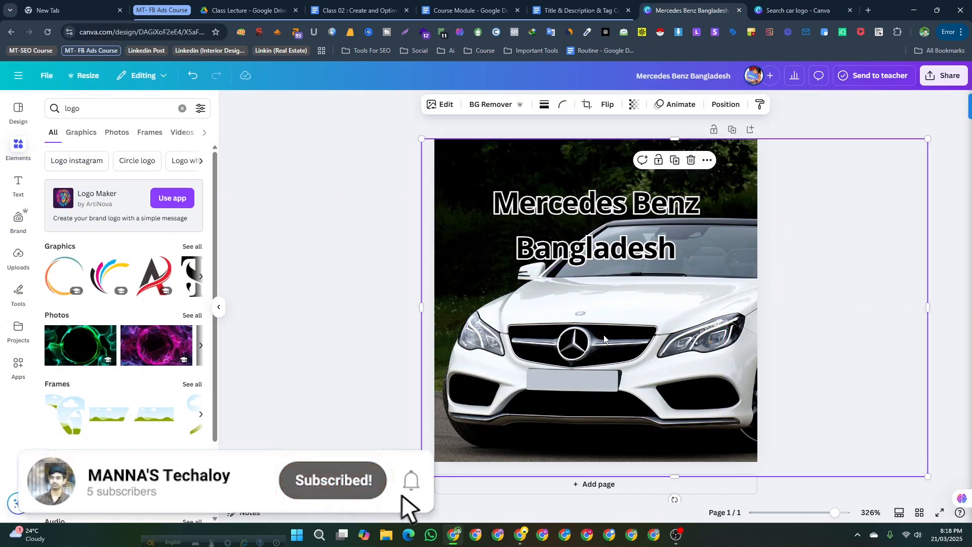
{"action": "key", "text": "Delete"}
{"action": "left_click", "coordinate": [620, 236]}
Scroll the car logo results and preview the KEITHSTON template
{"action": "left_click", "coordinate": [782, 6]}
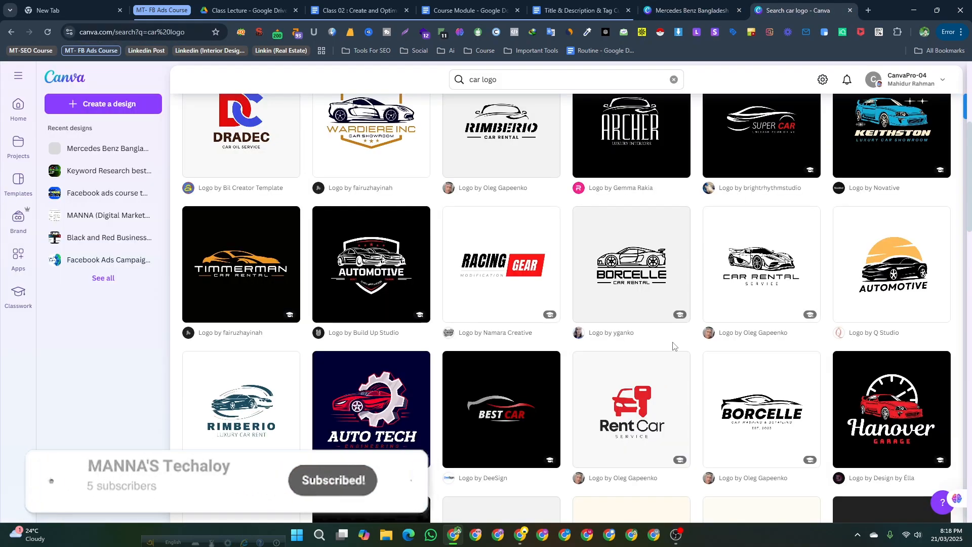
{"action": "scroll", "coordinate": [658, 334], "scroll_direction": "up", "scroll_amount": 5}
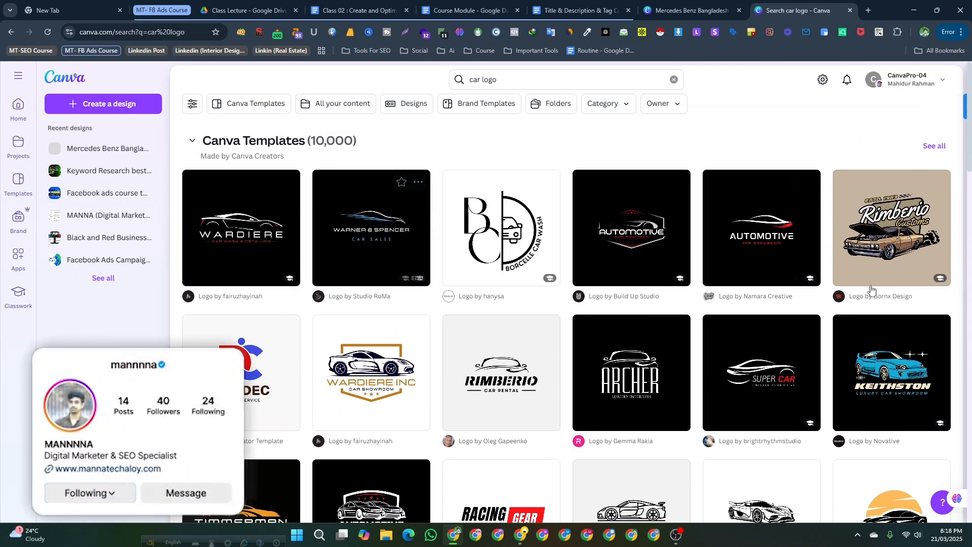
{"action": "scroll", "coordinate": [870, 289], "scroll_direction": "down", "scroll_amount": 1}
{"action": "scroll", "coordinate": [911, 354], "scroll_direction": "down", "scroll_amount": 1}
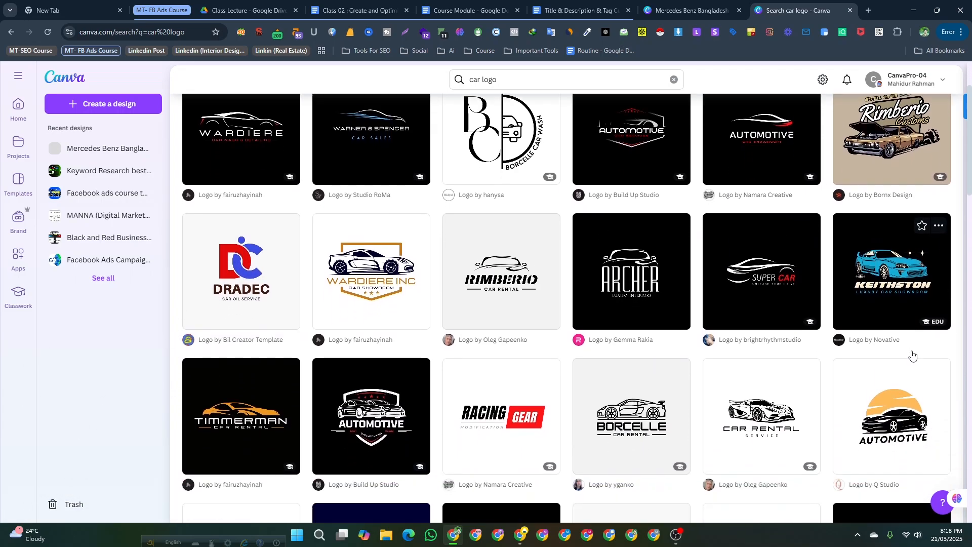
{"action": "scroll", "coordinate": [912, 356], "scroll_direction": "down", "scroll_amount": 1}
{"action": "scroll", "coordinate": [913, 356], "scroll_direction": "down", "scroll_amount": 1}
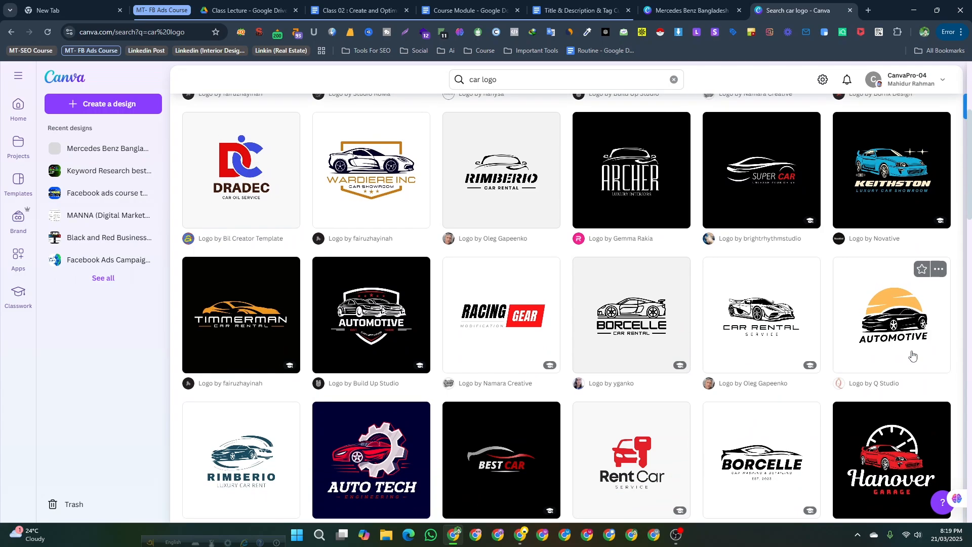
{"action": "left_click", "coordinate": [888, 172]}
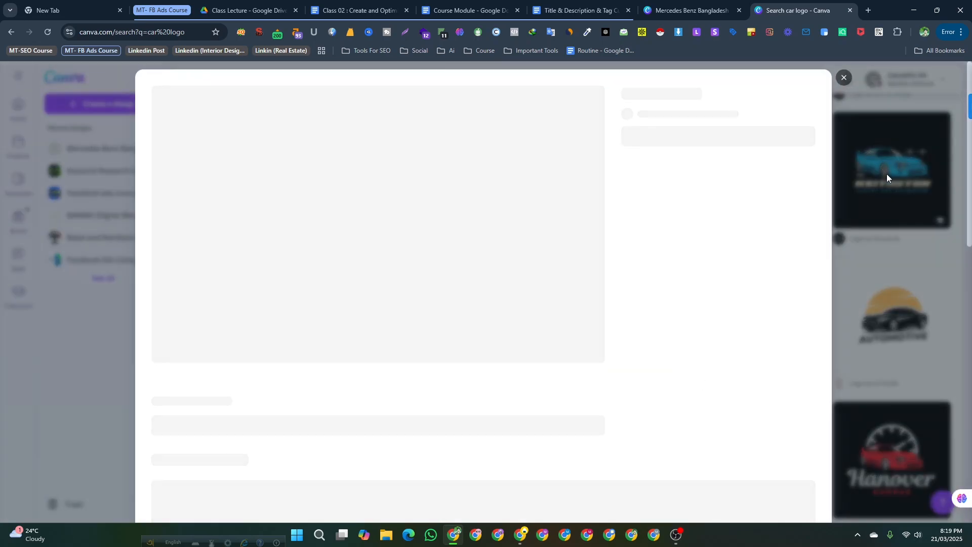
Customize the KEITHSTON template as a new design and select its KEITHSTON text
{"action": "left_click", "coordinate": [689, 194]}
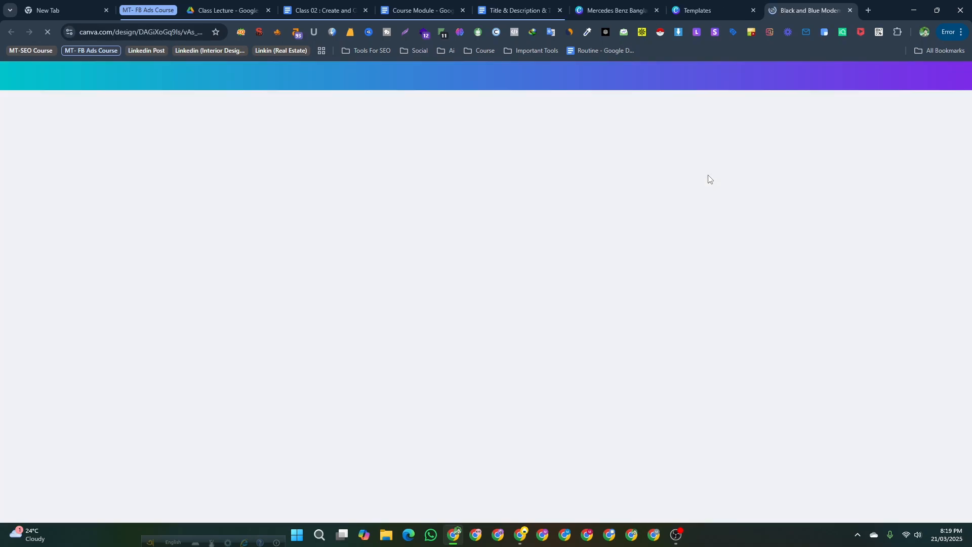
{"action": "left_click", "coordinate": [619, 8]}
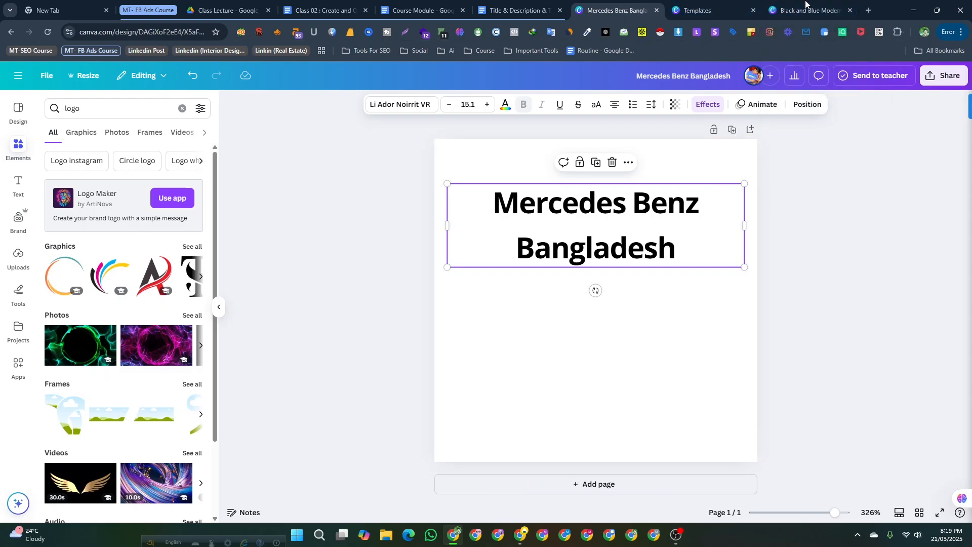
{"action": "left_click", "coordinate": [807, 7]}
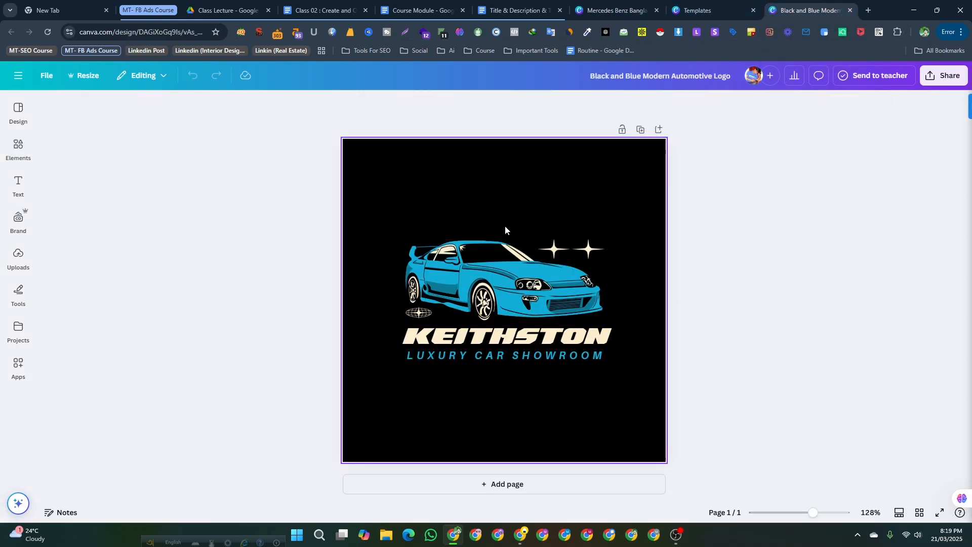
{"action": "left_click", "coordinate": [498, 338]}
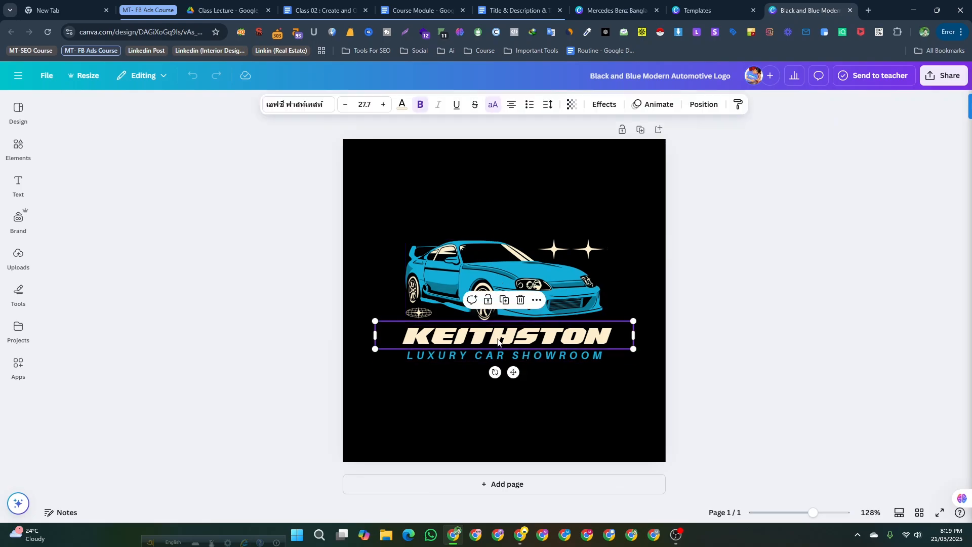
Replace the KEITHSTON lettering with MERCEDES BENZ BD
{"action": "double_click", "coordinate": [499, 338]}
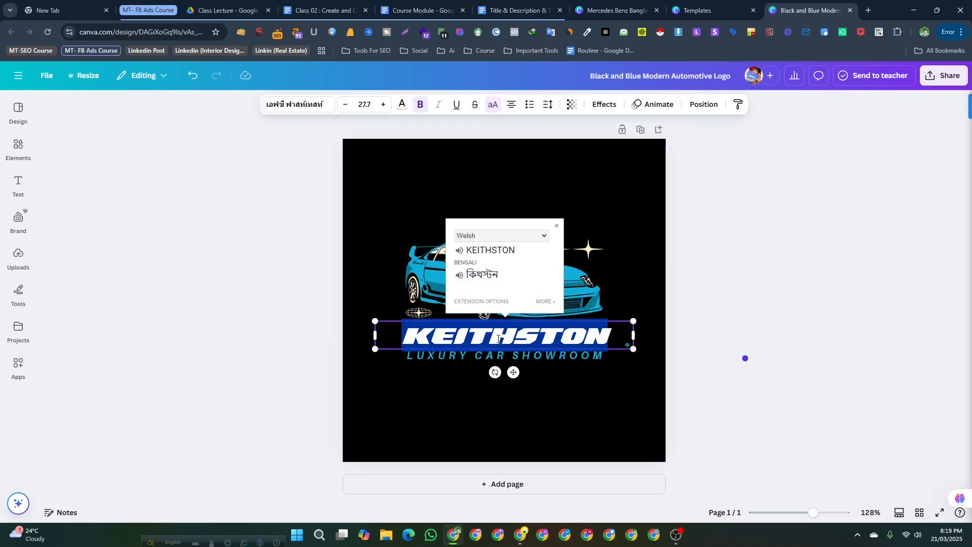
{"action": "type", "text": "MARC"}
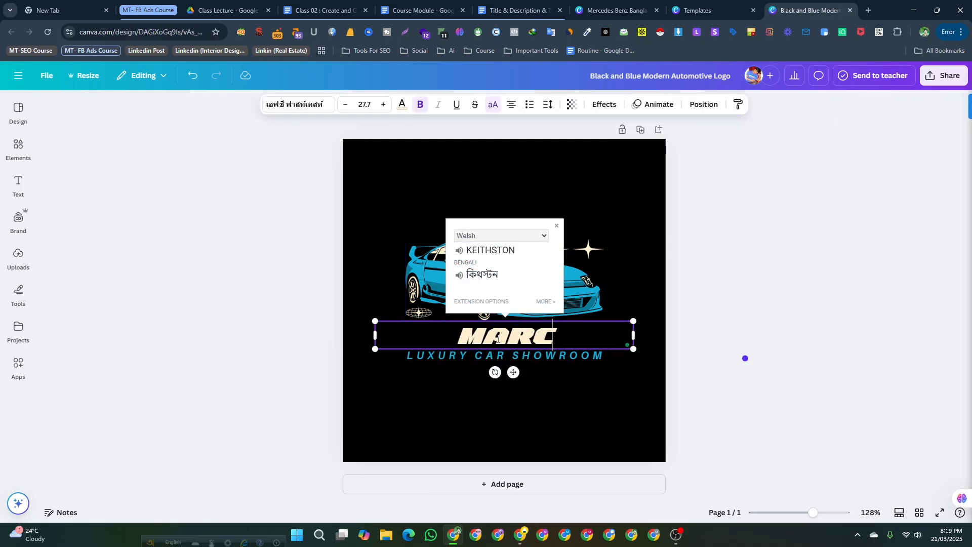
{"action": "type", "text": "EDES"}
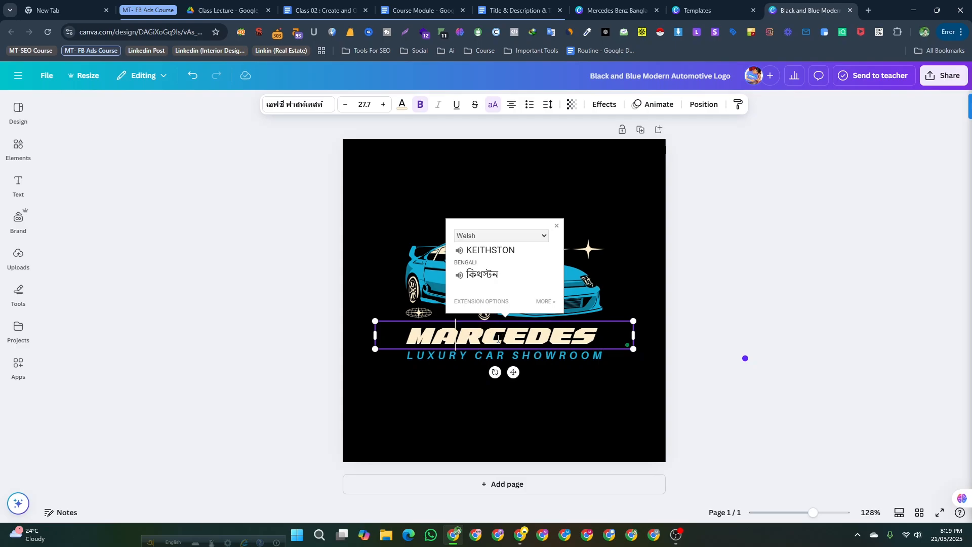
{"action": "key", "text": "BackSpace"}
{"action": "type", "text": "ES "}
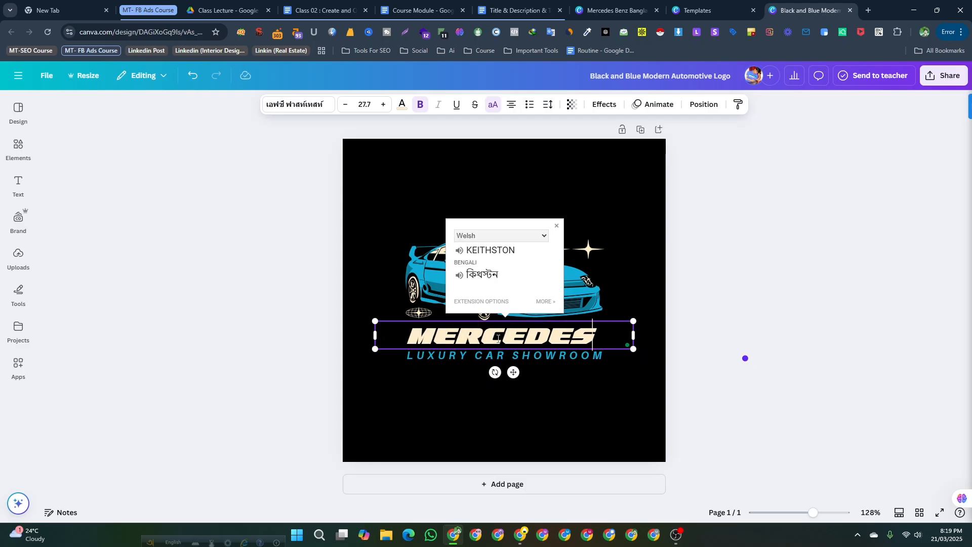
{"action": "type", "text": "BENZ"}
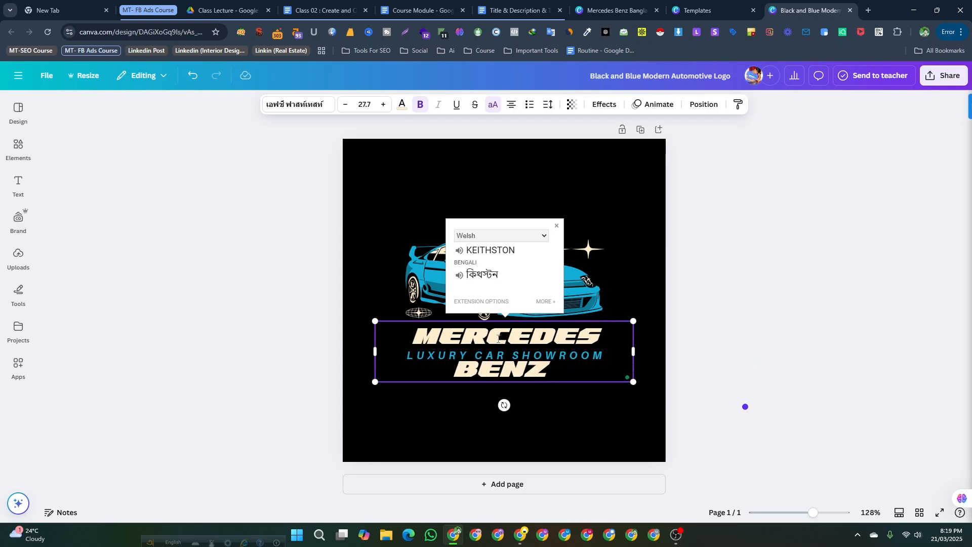
{"action": "type", "text": " BA"}
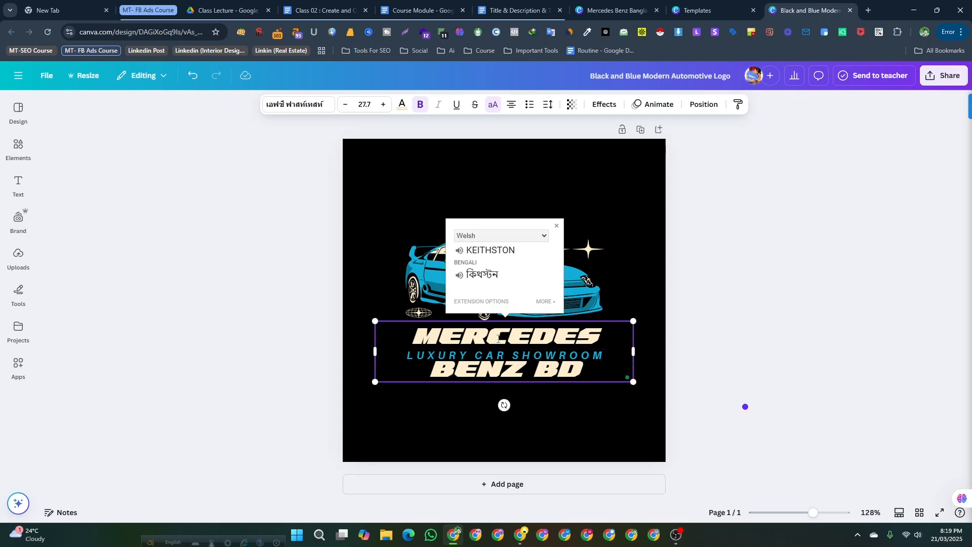
Widen the title to one line and centre it above the LUXURY CAR SHOWROOM tagline
{"action": "left_click_drag", "start_coordinate": [636, 353], "coordinate": [701, 344]}
{"action": "left_click", "coordinate": [727, 340]}
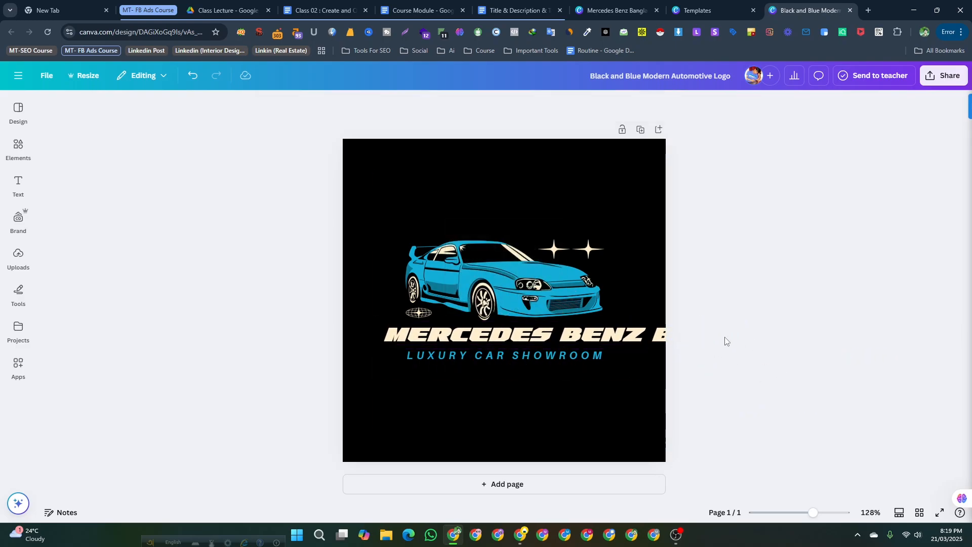
{"action": "left_click_drag", "start_coordinate": [579, 336], "coordinate": [543, 336]}
{"action": "left_click", "coordinate": [761, 304]}
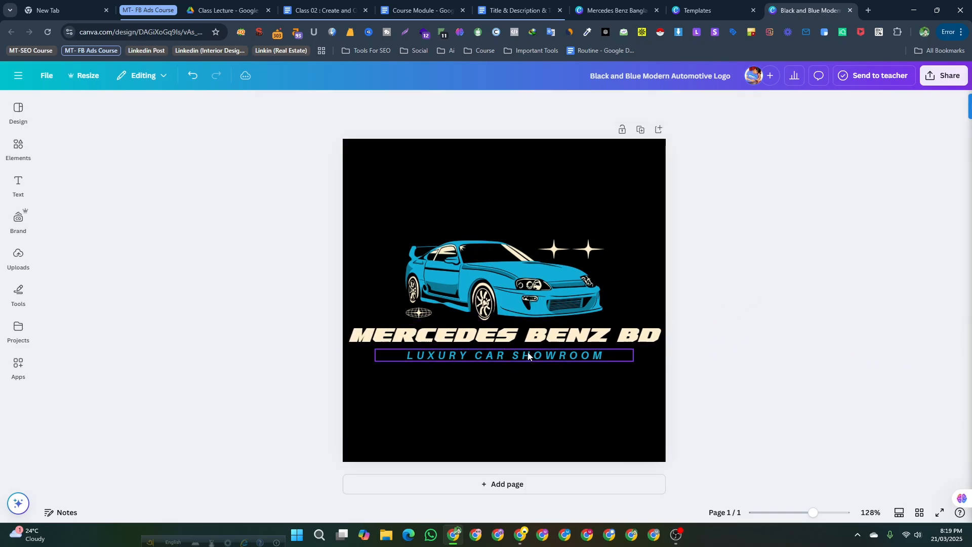
{"action": "left_click", "coordinate": [499, 357]}
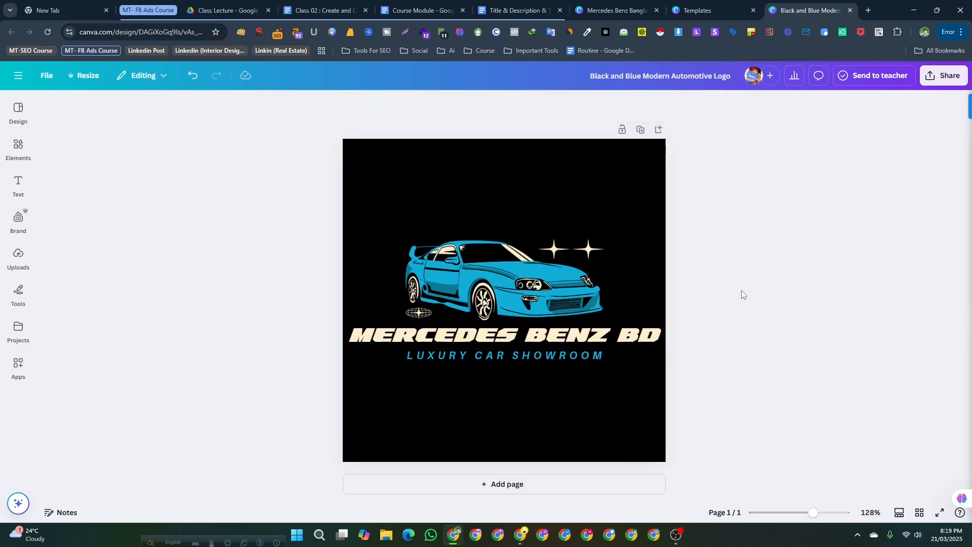
{"action": "scroll", "coordinate": [743, 295], "scroll_direction": "up", "scroll_amount": 2}
{"action": "scroll", "coordinate": [743, 295], "scroll_direction": "down", "scroll_amount": 3}
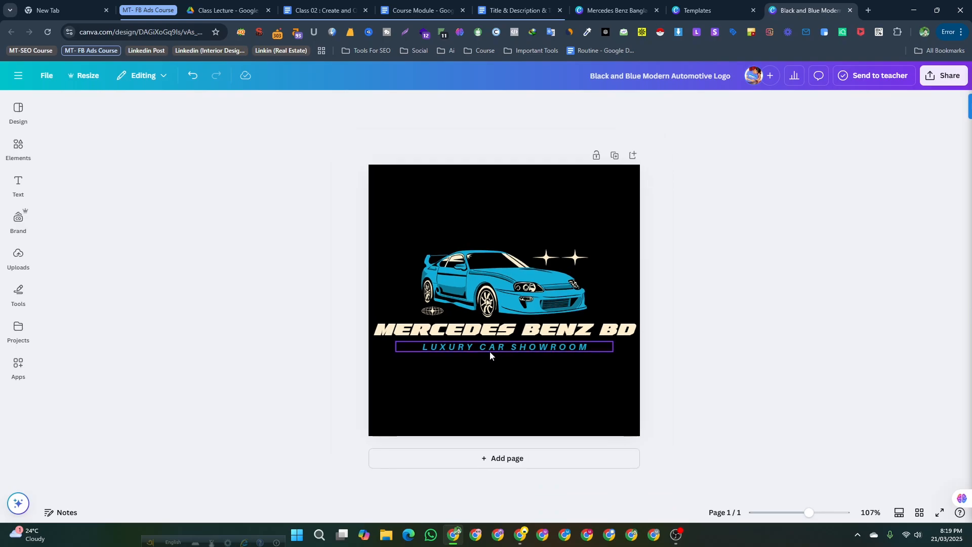
{"action": "left_click", "coordinate": [491, 348]}
{"action": "left_click", "coordinate": [754, 304]}
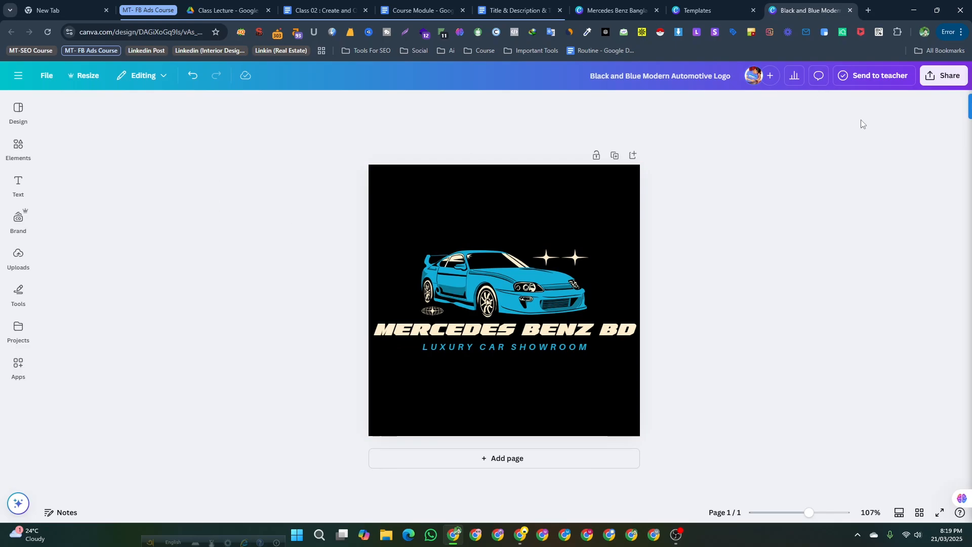
Close the template preview and browse the car logo template results
{"action": "left_click", "coordinate": [724, 4]}
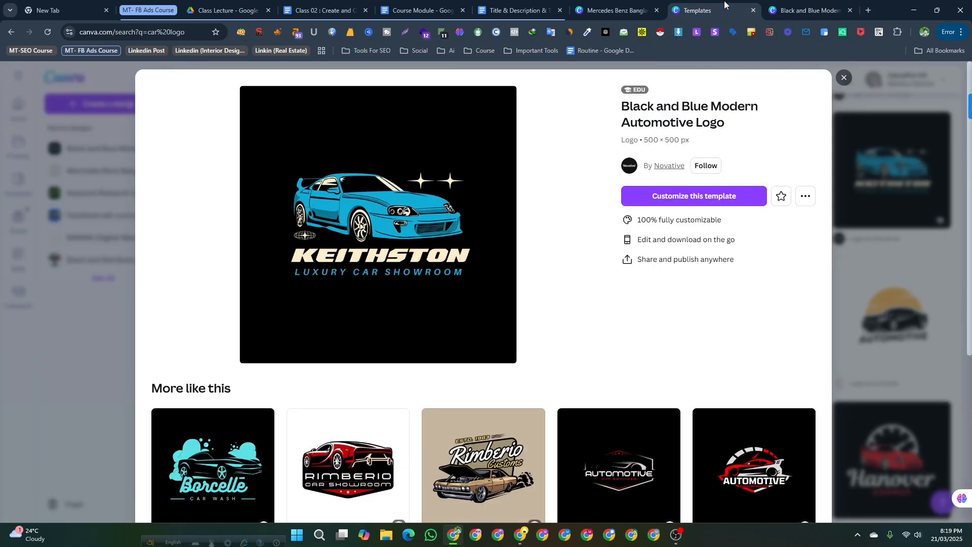
{"action": "left_click", "coordinate": [844, 78]}
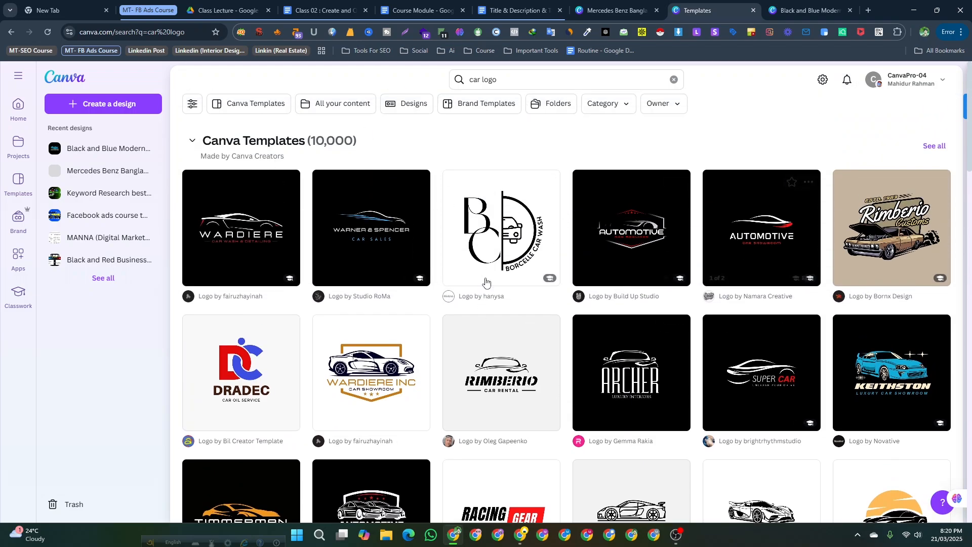
{"action": "scroll", "coordinate": [486, 280], "scroll_direction": "down", "scroll_amount": 9}
{"action": "scroll", "coordinate": [914, 329], "scroll_direction": "up", "scroll_amount": 7}
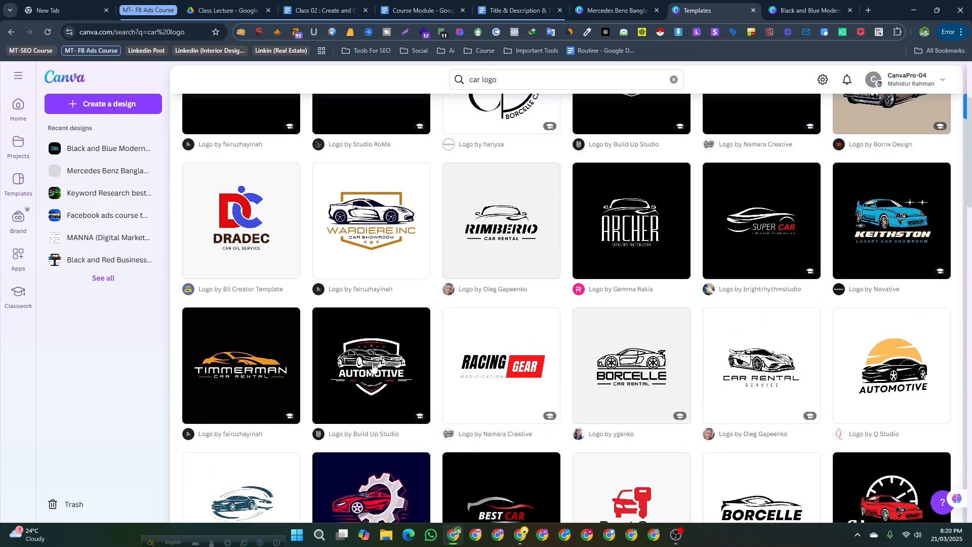
{"action": "scroll", "coordinate": [913, 324], "scroll_direction": "down", "scroll_amount": 6}
{"action": "scroll", "coordinate": [914, 334], "scroll_direction": "up", "scroll_amount": 1}
{"action": "scroll", "coordinate": [914, 333], "scroll_direction": "up", "scroll_amount": 5}
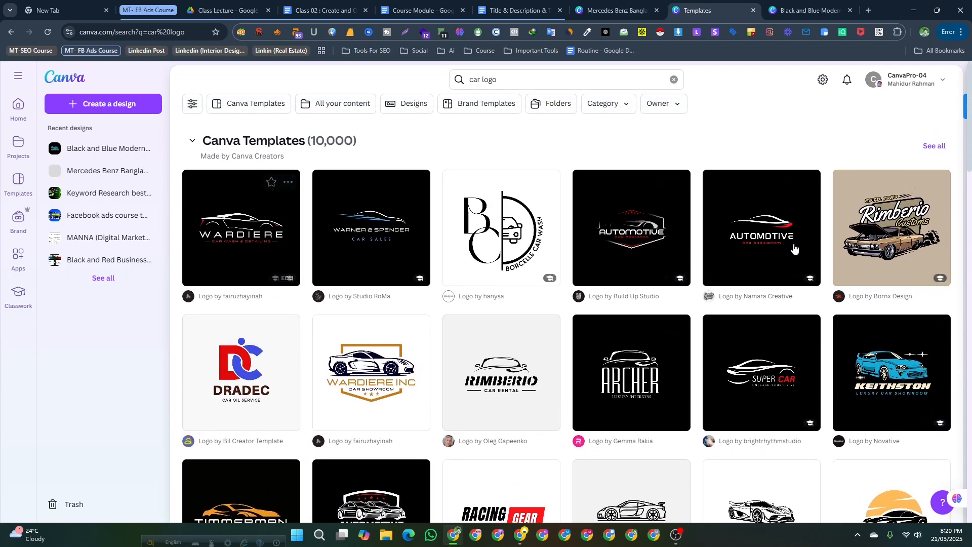
{"action": "scroll", "coordinate": [500, 266], "scroll_direction": "down", "scroll_amount": 2}
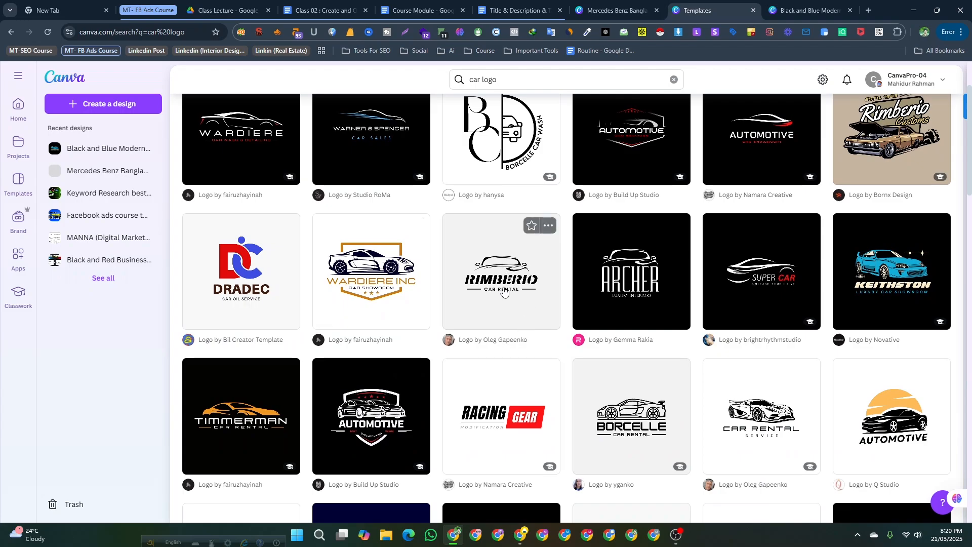
{"action": "scroll", "coordinate": [504, 290], "scroll_direction": "down", "scroll_amount": 10}
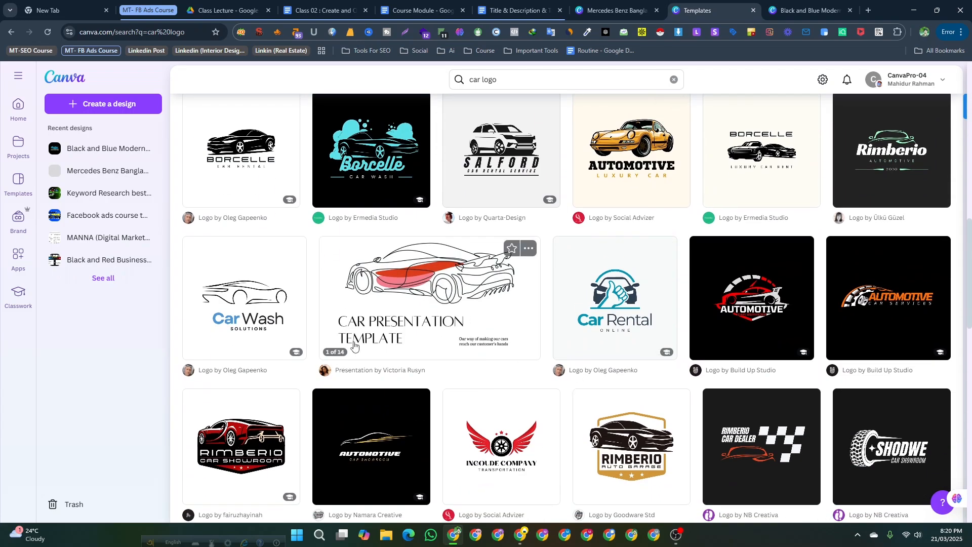
{"action": "scroll", "coordinate": [354, 345], "scroll_direction": "up", "scroll_amount": 5}
Check the logo and Mercedes Benz Bangladesh designs, then return to the template search box
{"action": "key", "text": "ctrl+Tab"}
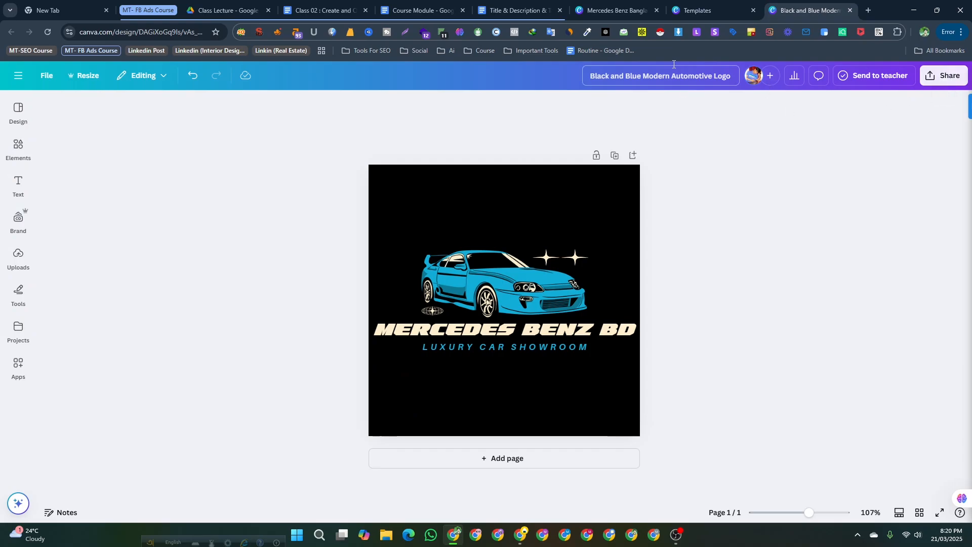
{"action": "left_click", "coordinate": [590, 4]}
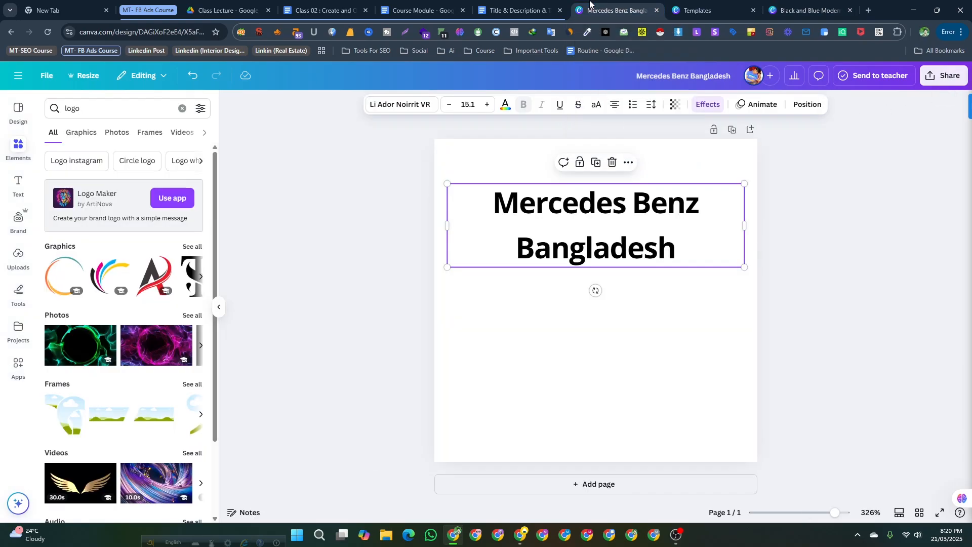
{"action": "left_click", "coordinate": [698, 5]}
{"action": "scroll", "coordinate": [451, 80], "scroll_direction": "up", "scroll_amount": 3}
{"action": "left_click", "coordinate": [489, 83]}
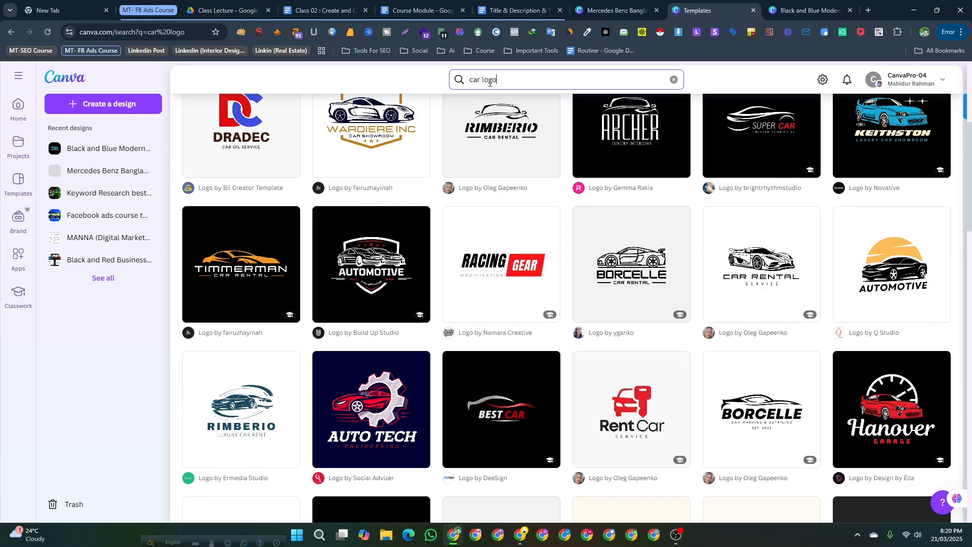
Search templates for 'car cover' and preview the Orange and Black Car Photo Automotive Facebook Cover
{"action": "type", "text": "cover"}
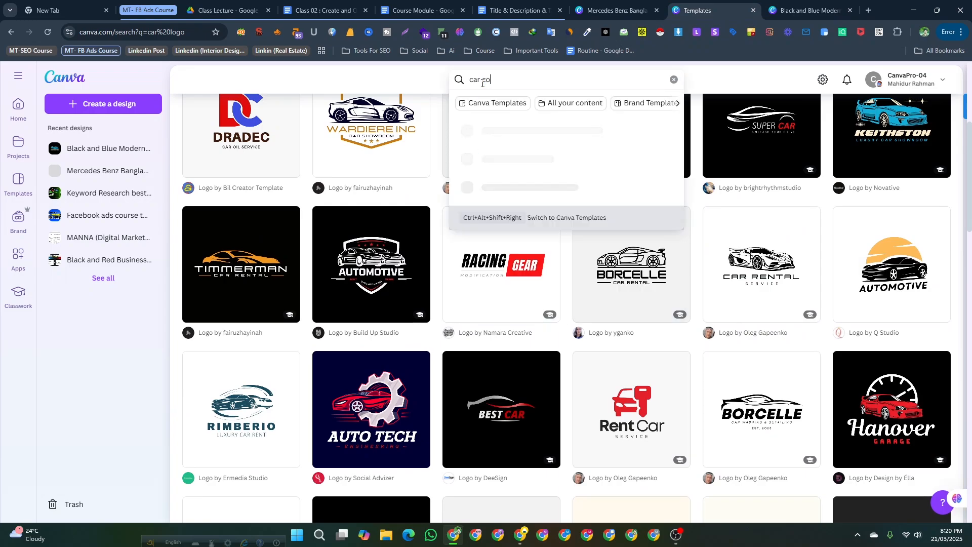
{"action": "key", "text": "Return"}
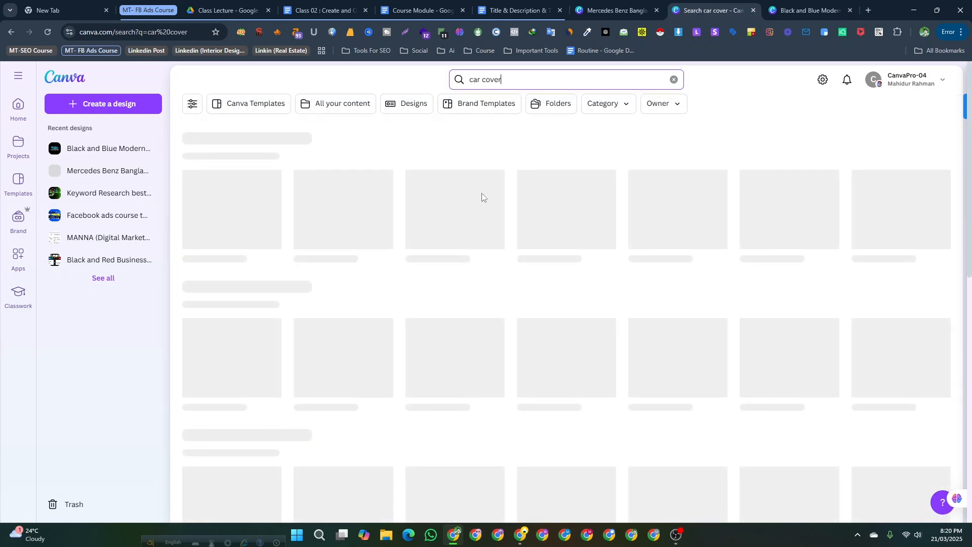
{"action": "scroll", "coordinate": [342, 283], "scroll_direction": "down", "scroll_amount": 2}
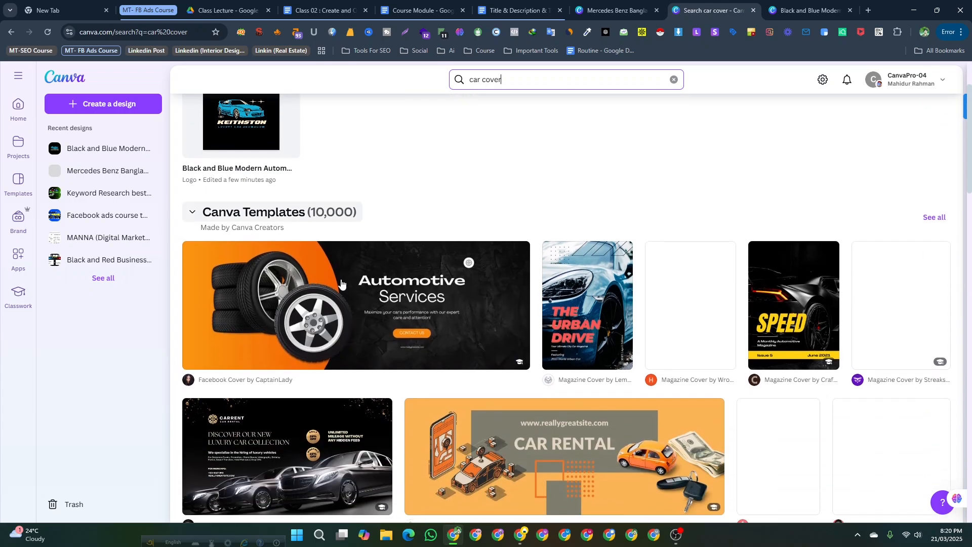
{"action": "scroll", "coordinate": [250, 353], "scroll_direction": "down", "scroll_amount": 1}
{"action": "scroll", "coordinate": [411, 228], "scroll_direction": "down", "scroll_amount": 1}
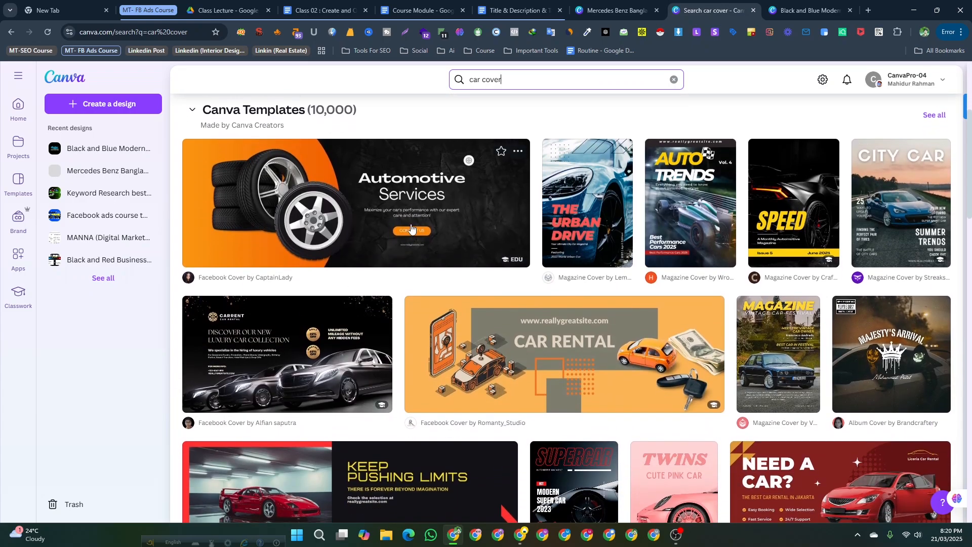
{"action": "scroll", "coordinate": [480, 262], "scroll_direction": "up", "scroll_amount": 1}
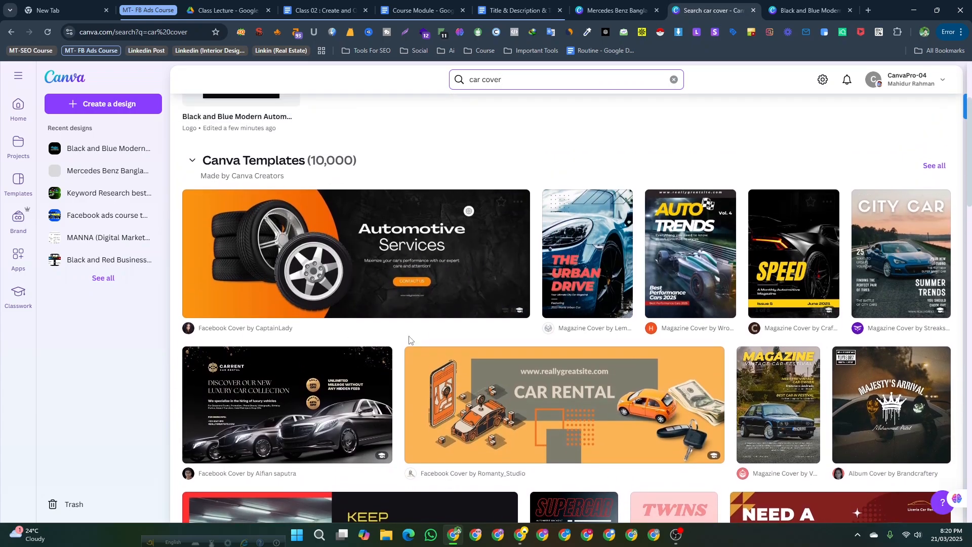
{"action": "scroll", "coordinate": [410, 339], "scroll_direction": "down", "scroll_amount": 3}
{"action": "scroll", "coordinate": [469, 362], "scroll_direction": "up", "scroll_amount": 2}
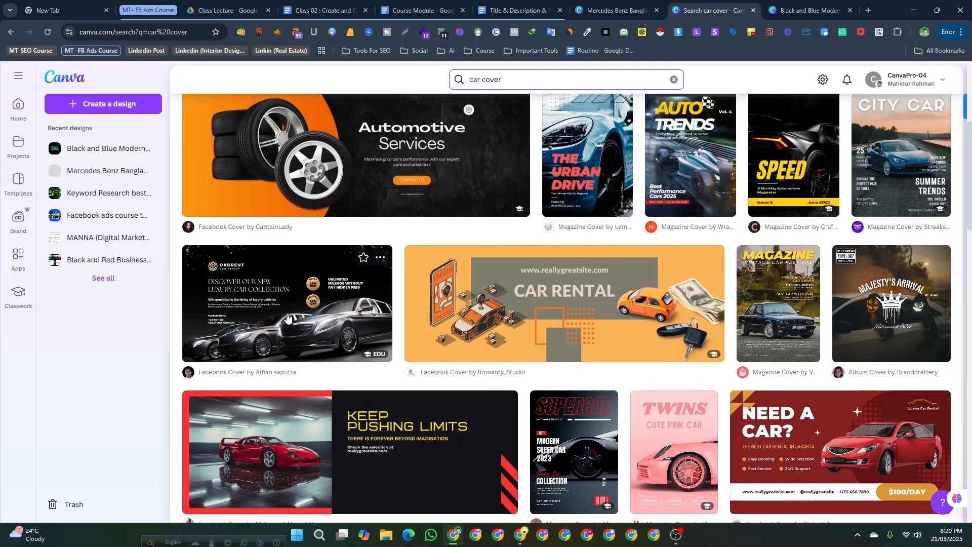
{"action": "scroll", "coordinate": [319, 356], "scroll_direction": "up", "scroll_amount": 1}
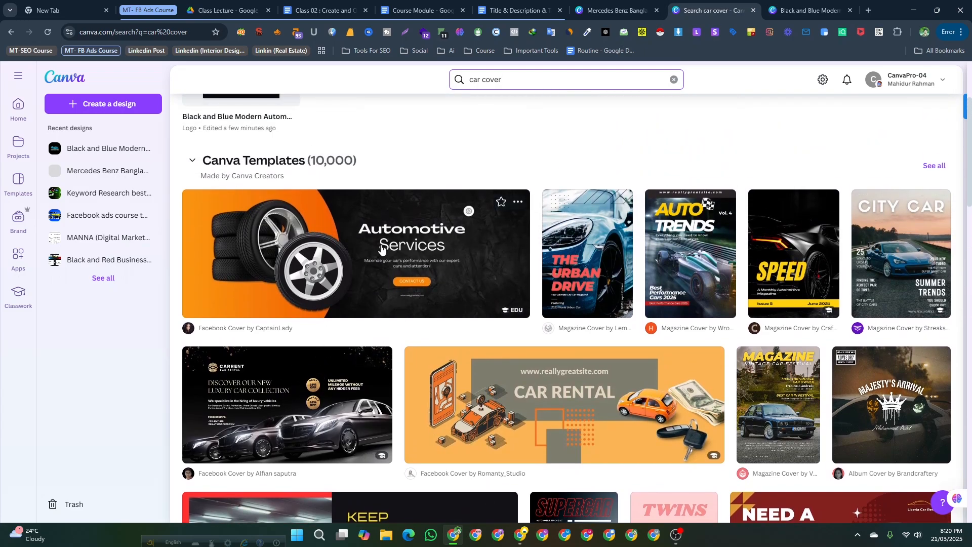
{"action": "left_click", "coordinate": [385, 248]}
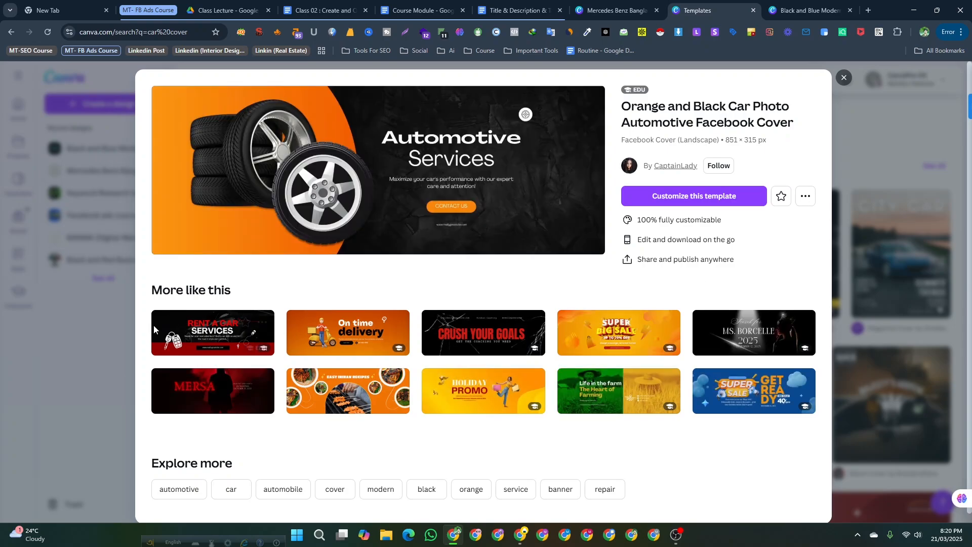
Preview the Rent A Car Services cover template and customize an editable copy of it
{"action": "left_click", "coordinate": [220, 340]}
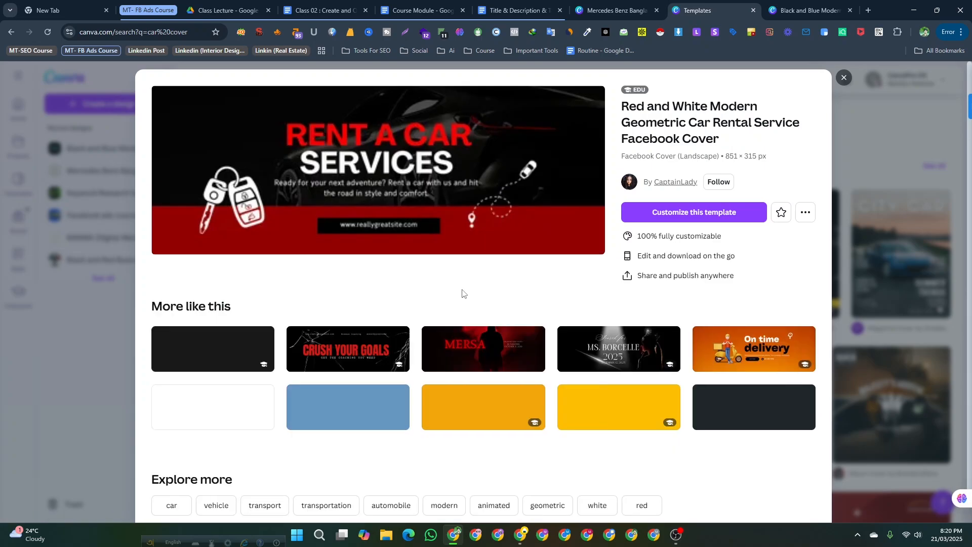
{"action": "left_click", "coordinate": [689, 212]}
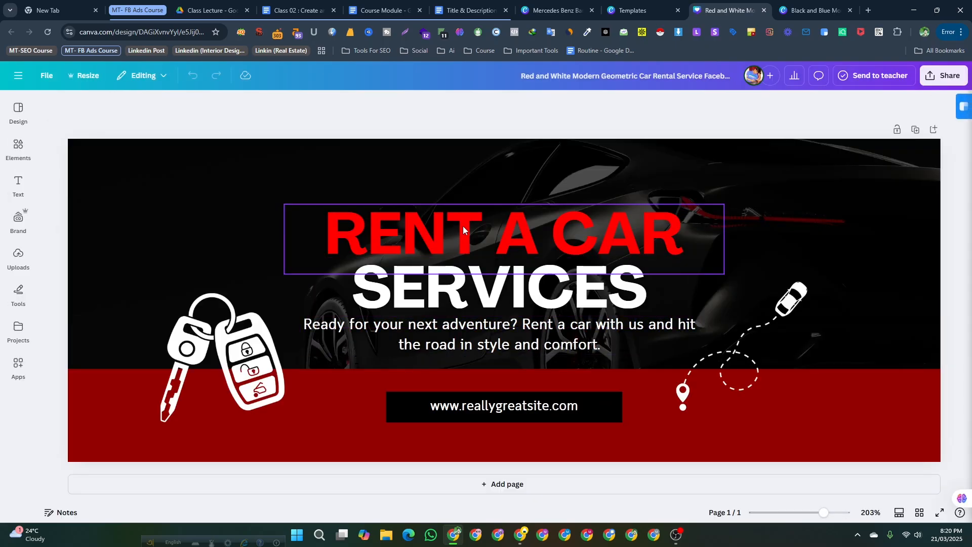
Replace the RENT A CAR heading with MERCEDES BENZ, widened to fit on one line
{"action": "left_click", "coordinate": [531, 241]}
{"action": "double_click", "coordinate": [532, 238]}
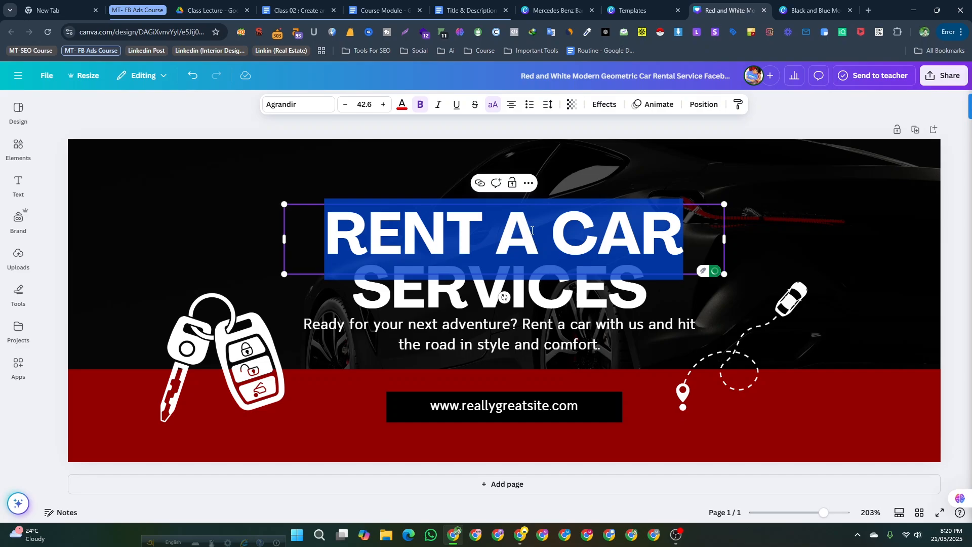
{"action": "type", "text": "MER"}
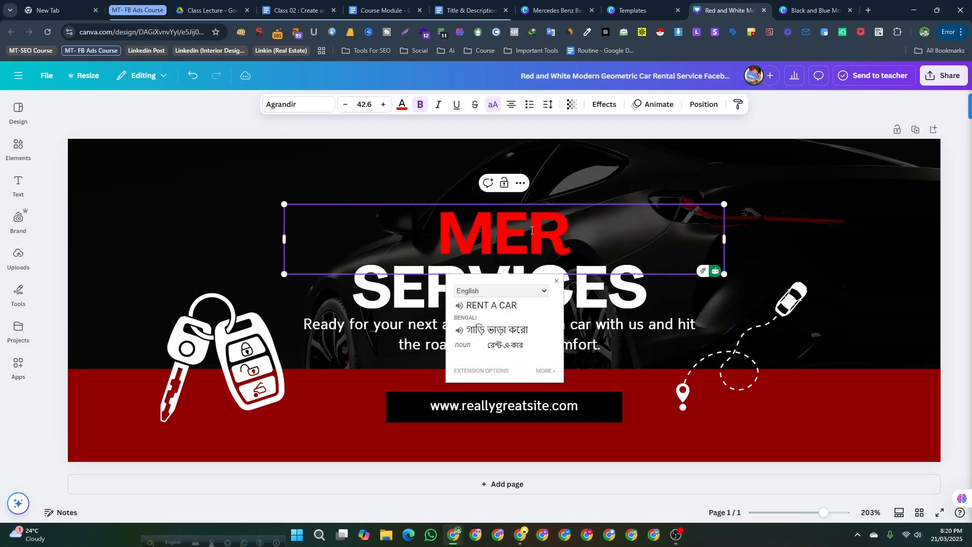
{"action": "type", "text": "CEDE"}
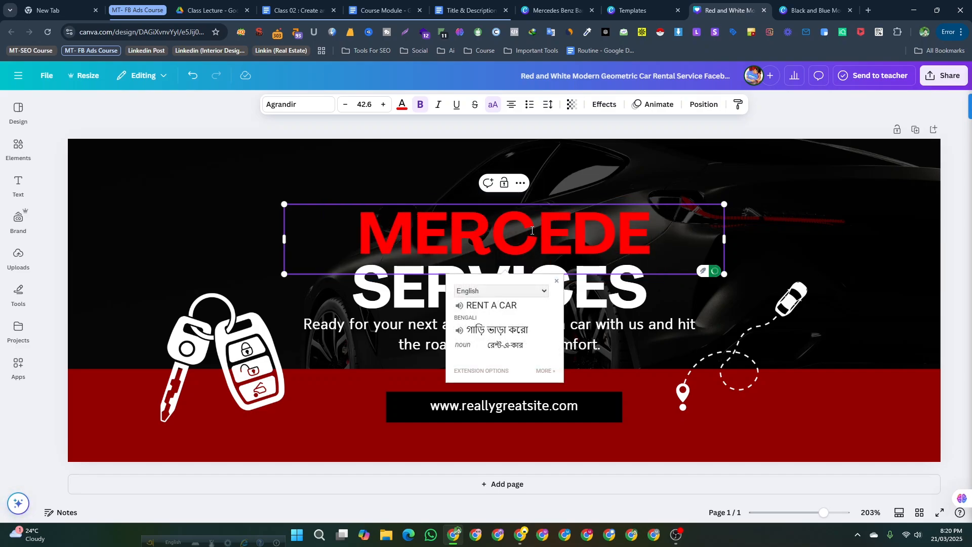
{"action": "type", "text": "S BENZ"}
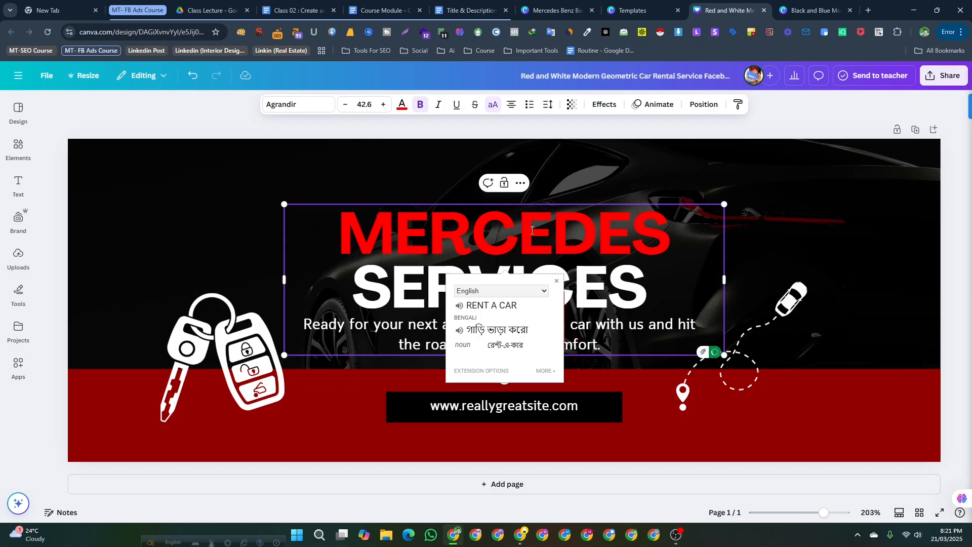
{"action": "left_click_drag", "start_coordinate": [724, 279], "coordinate": [864, 274]}
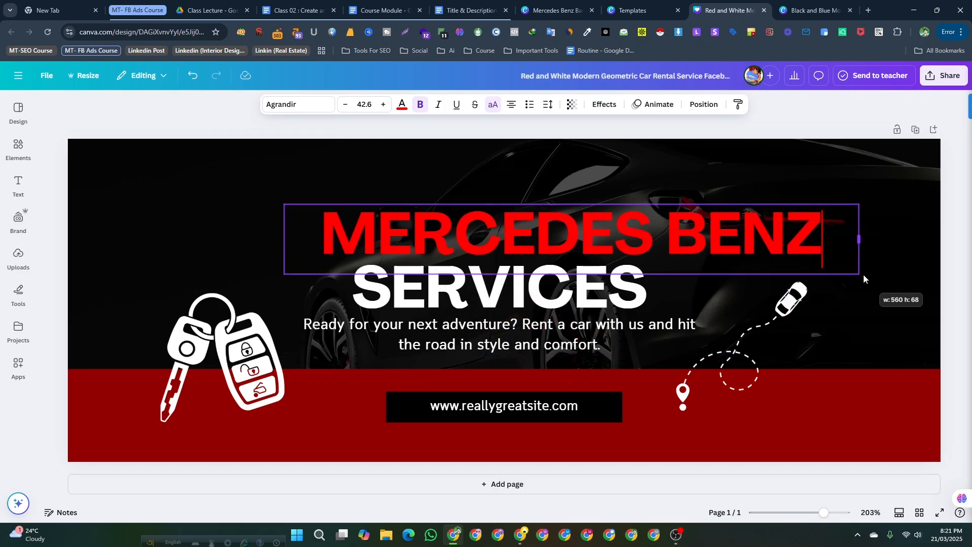
{"action": "left_click_drag", "start_coordinate": [782, 250], "coordinate": [713, 246]}
Change SERVICES to BANGLADESH, resize its box and centre it under MERCEDES BENZ
{"action": "left_click", "coordinate": [557, 296]}
{"action": "double_click", "coordinate": [557, 296]}
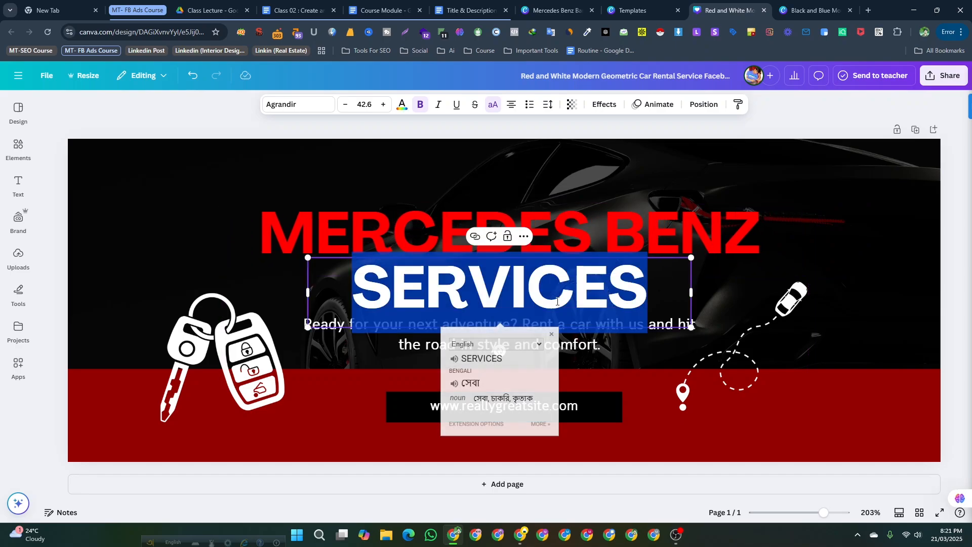
{"action": "type", "text": "BANGLADES"}
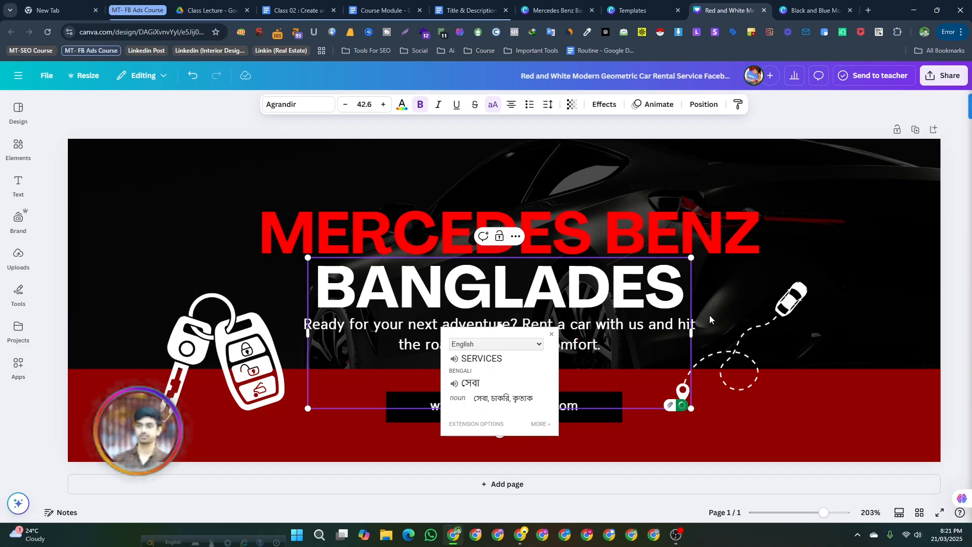
{"action": "left_click_drag", "start_coordinate": [690, 333], "coordinate": [730, 334]}
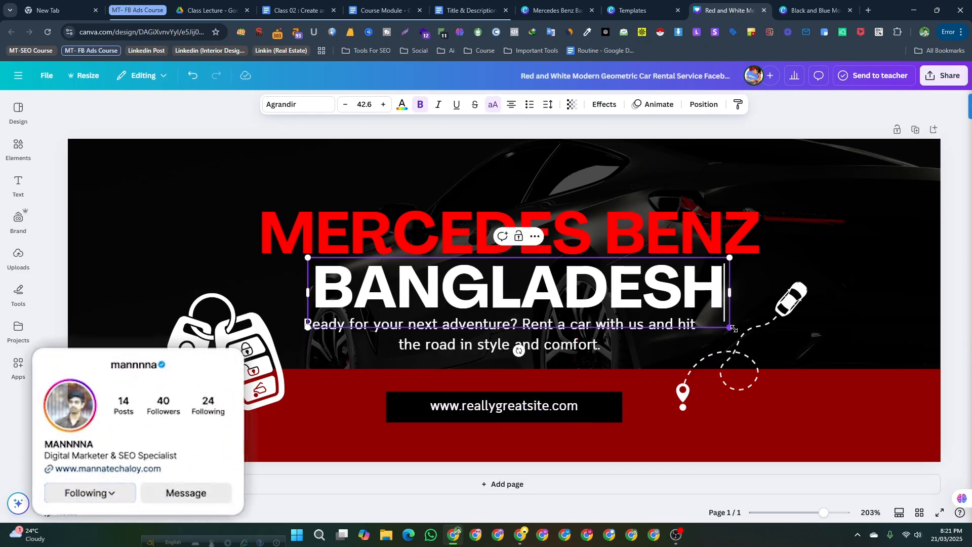
{"action": "left_click", "coordinate": [673, 126]}
{"action": "left_click", "coordinate": [575, 298]}
{"action": "left_click_drag", "start_coordinate": [575, 299], "coordinate": [560, 299]}
{"action": "left_click_drag", "start_coordinate": [714, 327], "coordinate": [704, 324]}
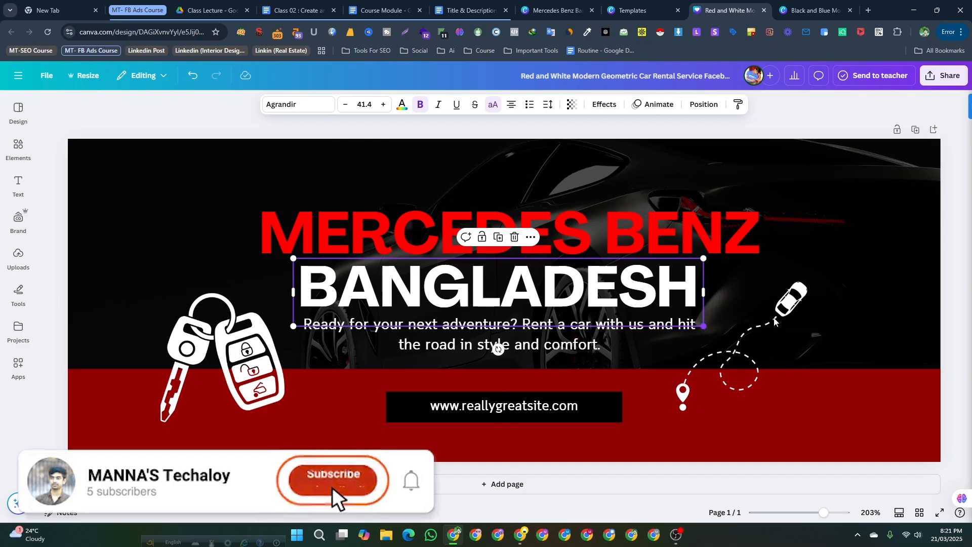
{"action": "left_click", "coordinate": [944, 312]}
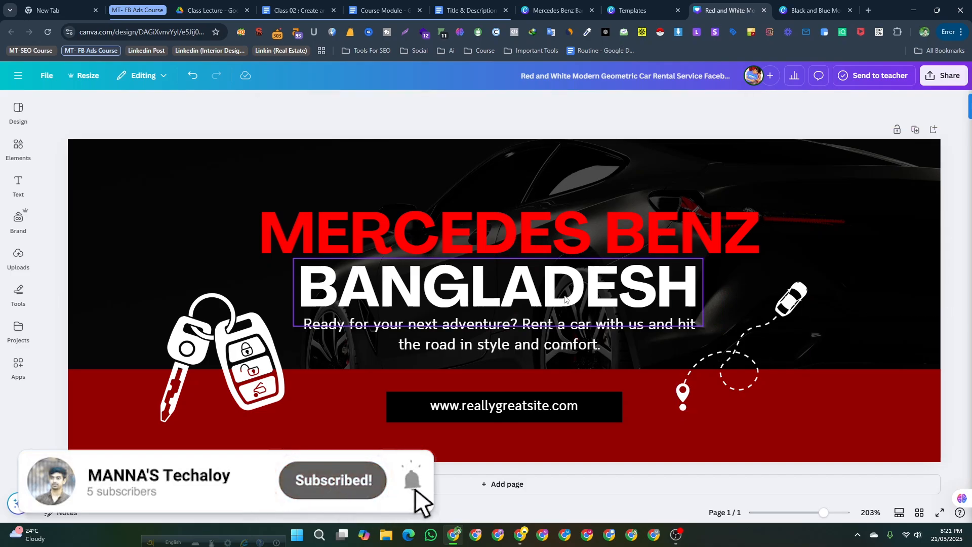
{"action": "left_click", "coordinate": [565, 299]}
{"action": "left_click_drag", "start_coordinate": [559, 286], "coordinate": [569, 289]}
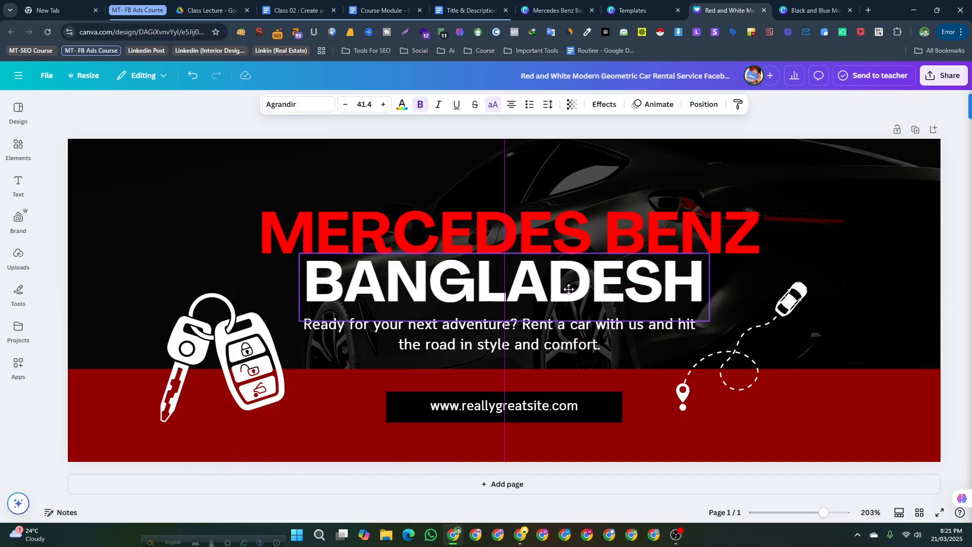
{"action": "left_click", "coordinate": [636, 353]}
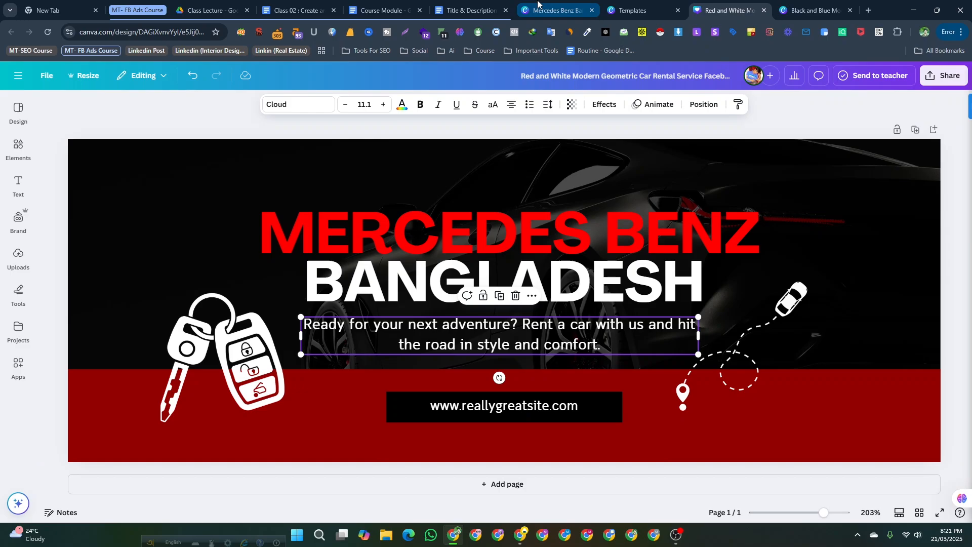
Copy the Rancon Motors showroom and 2S Center wording from the Mercedes-Benz site's SEO title
{"action": "left_click", "coordinate": [519, 534]}
{"action": "left_click", "coordinate": [197, 11]}
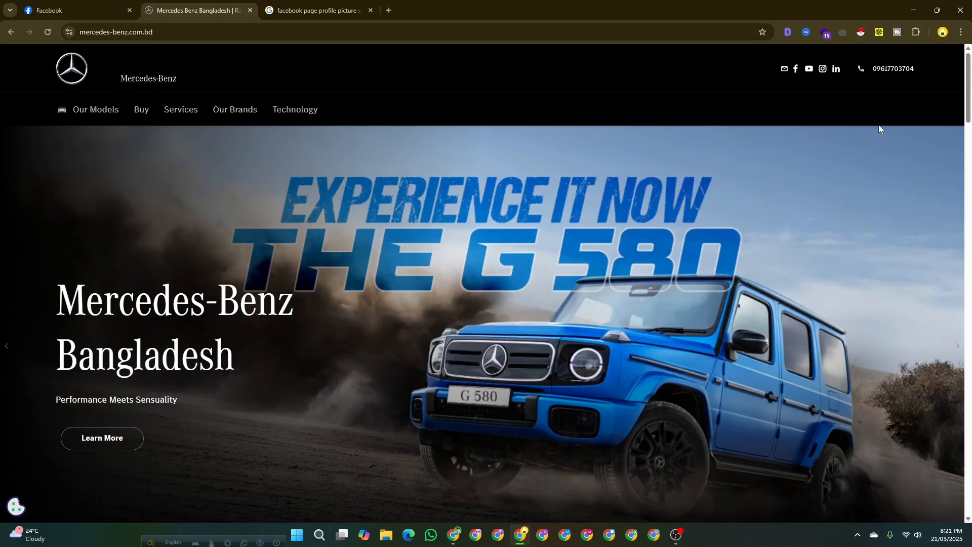
{"action": "left_click", "coordinate": [787, 32]}
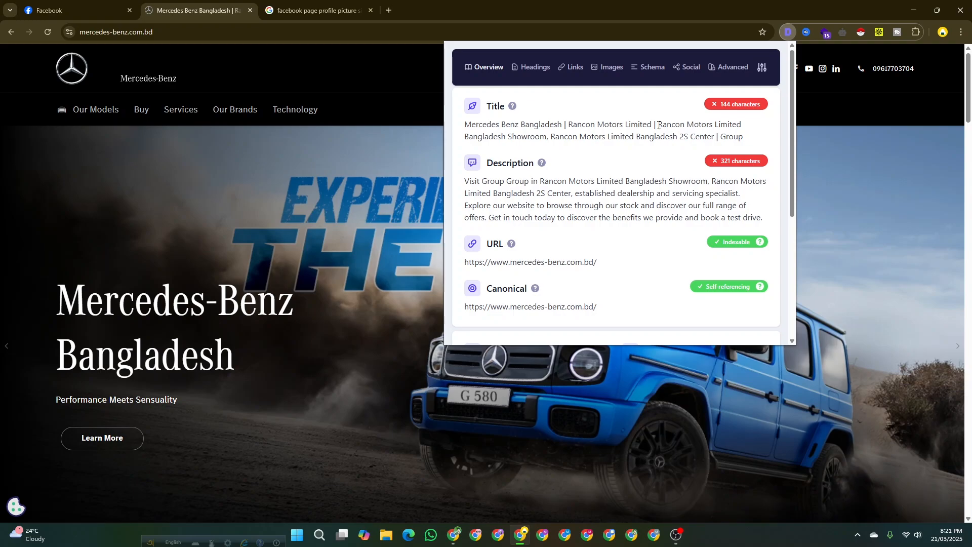
{"action": "left_click_drag", "start_coordinate": [658, 125], "coordinate": [714, 137]}
{"action": "key", "text": "ctrl+c"}
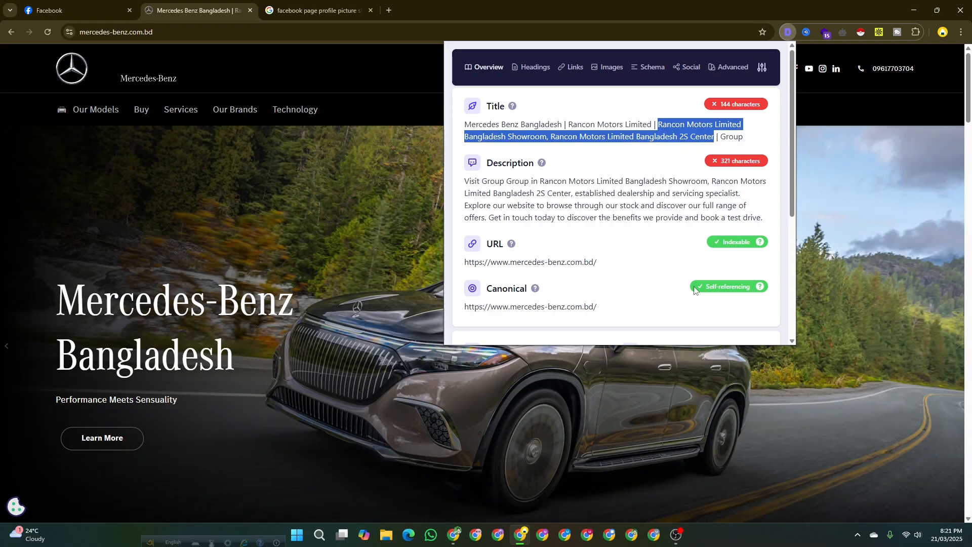
{"action": "left_click", "coordinate": [454, 534]}
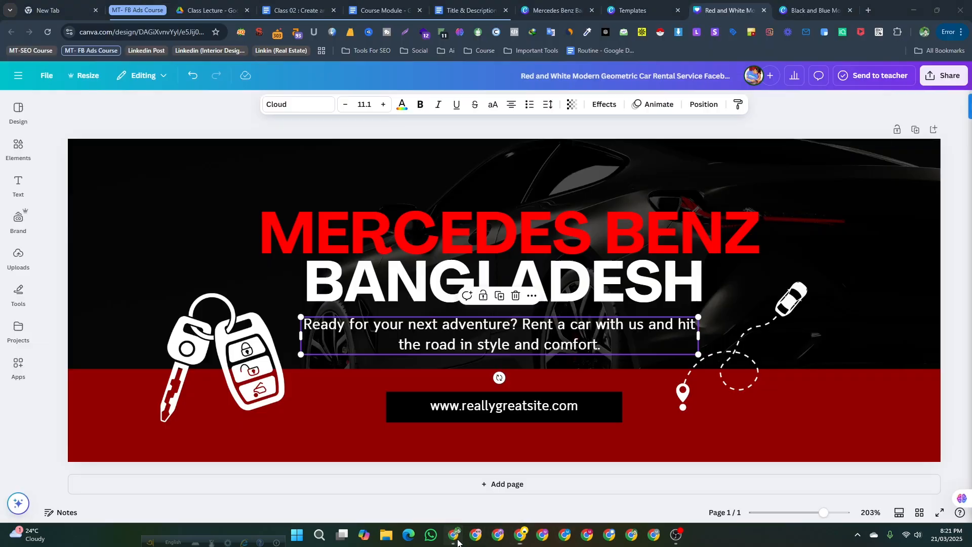
Replace the cover tagline with the copied Rancon Motors showroom and 2S Center text
{"action": "double_click", "coordinate": [506, 349]}
{"action": "key", "text": "ctrl+v"}
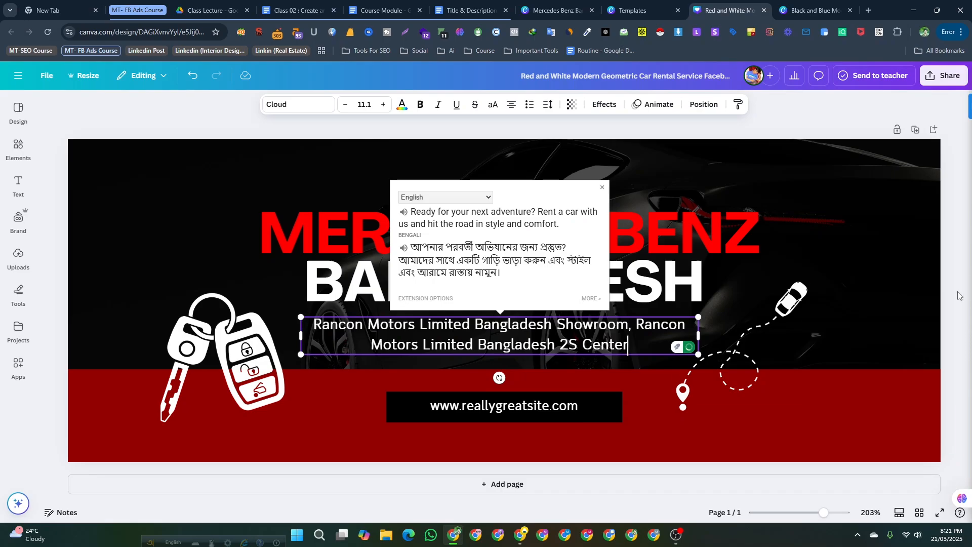
{"action": "left_click", "coordinate": [951, 292]}
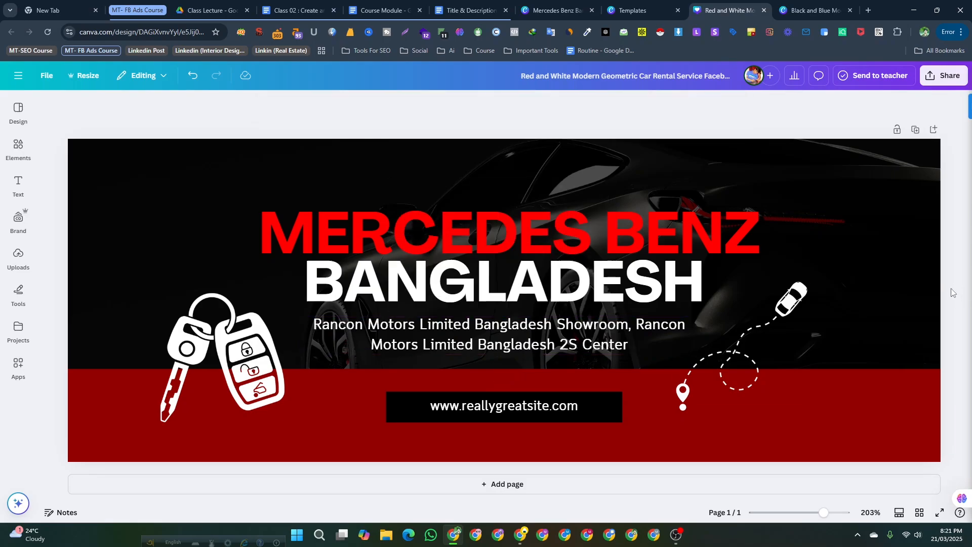
Copy the Mercedes-Benz Bangladesh site's web address from its browser tab
{"action": "left_click", "coordinate": [485, 409]}
{"action": "double_click", "coordinate": [538, 409]}
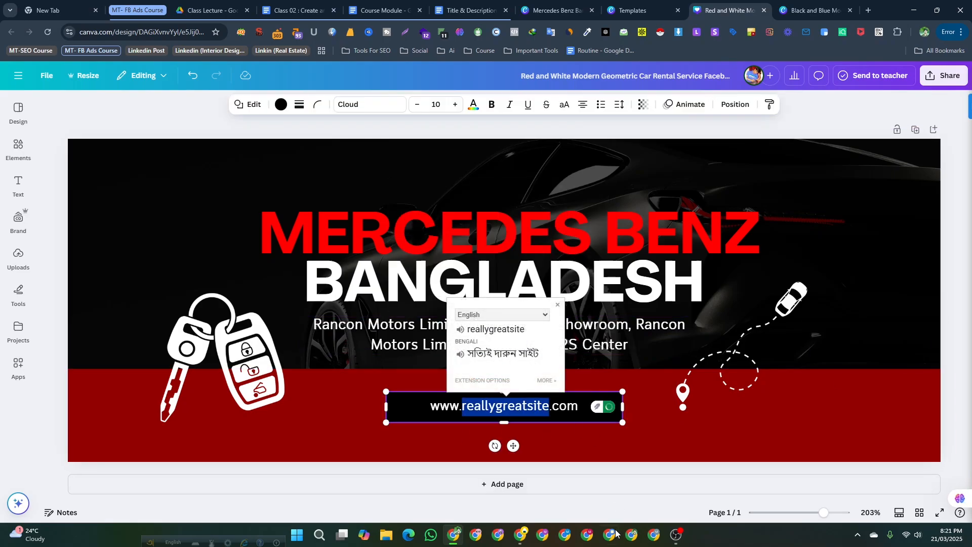
{"action": "left_click", "coordinate": [519, 534]}
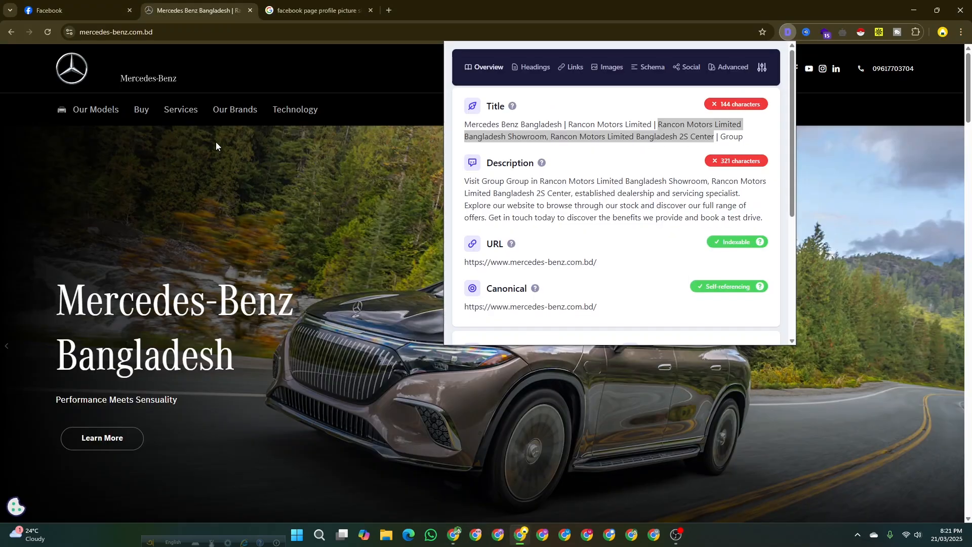
{"action": "left_click", "coordinate": [216, 146]}
{"action": "left_click", "coordinate": [168, 31]}
{"action": "key", "text": "ctrl+c"}
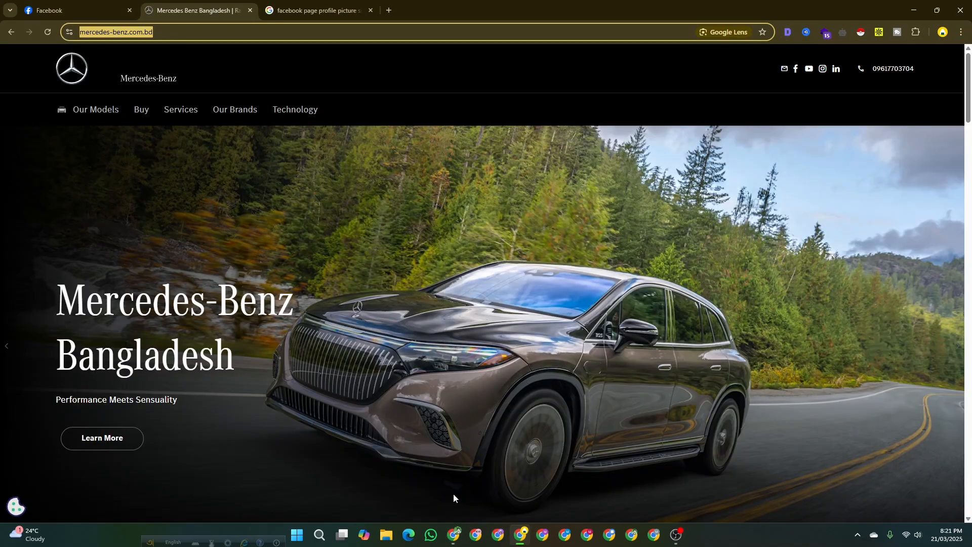
{"action": "left_click", "coordinate": [458, 538]}
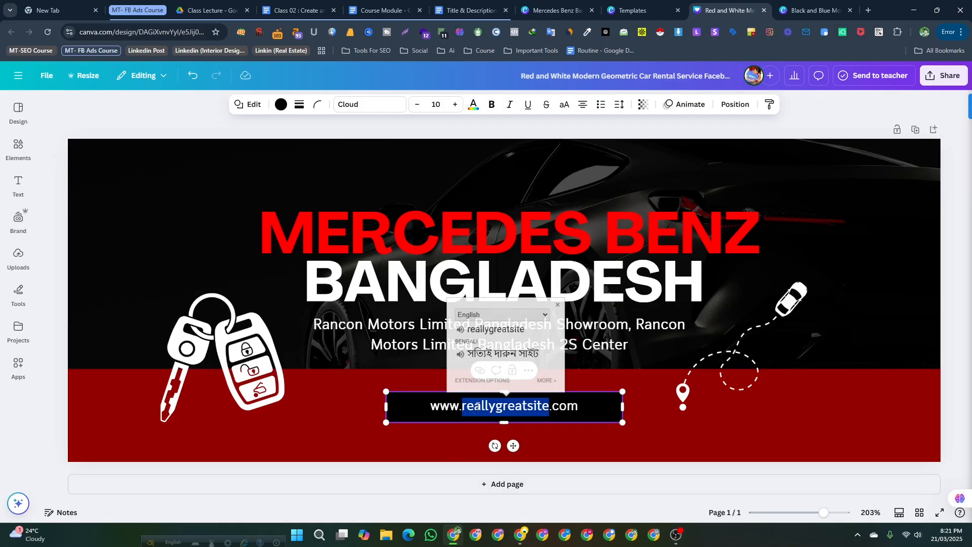
{"action": "left_click", "coordinate": [577, 407]}
{"action": "left_click_drag", "start_coordinate": [582, 406], "coordinate": [423, 406]}
{"action": "left_click", "coordinate": [735, 423]}
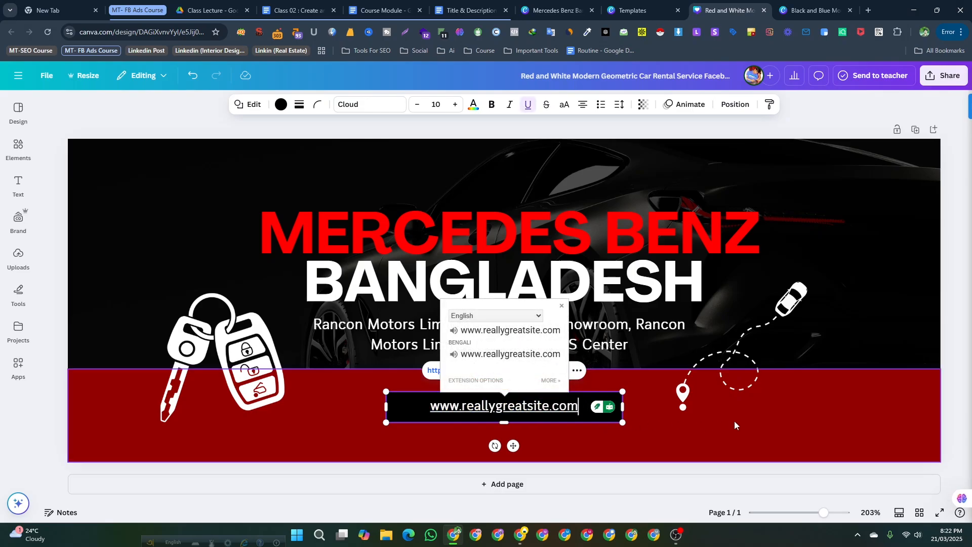
{"action": "key", "text": "ctrl+z"}
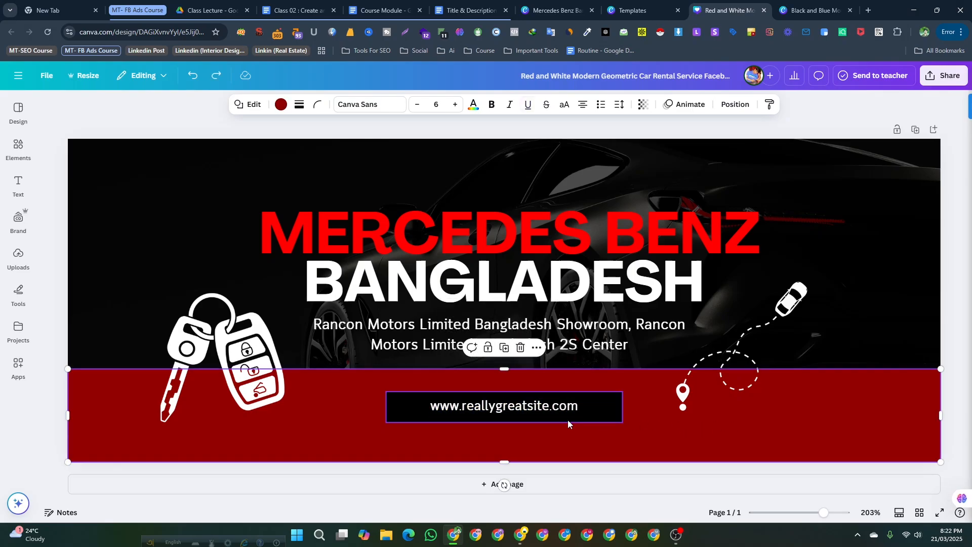
{"action": "left_click", "coordinate": [515, 407]}
{"action": "double_click", "coordinate": [515, 408]}
{"action": "left_click", "coordinate": [578, 406]}
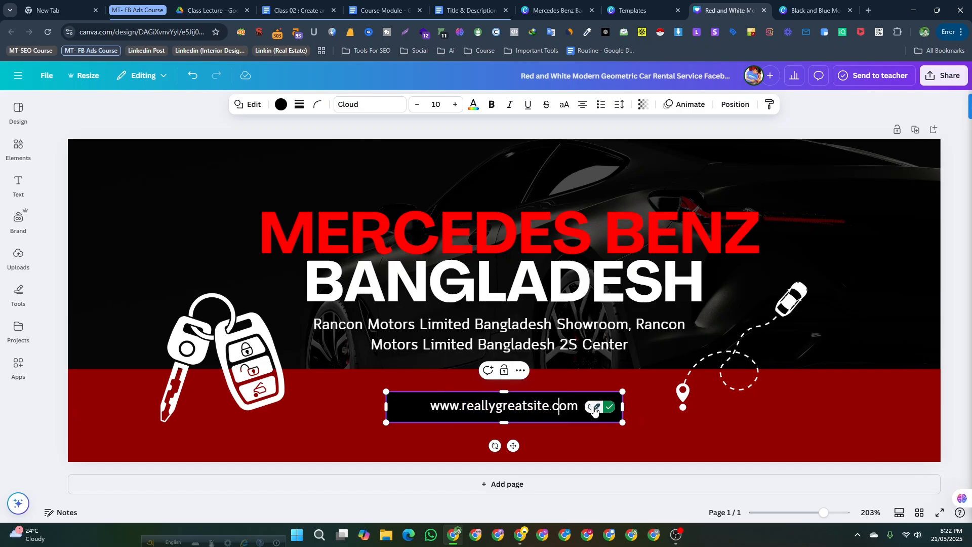
{"action": "key", "text": "BackSpace"}
{"action": "key", "text": "BackSpace"}
{"action": "key", "text": "BackSpace"}
{"action": "key", "text": "BackSpace"}
{"action": "key", "text": "BackSpace"}
{"action": "key", "text": "BackSpace"}
{"action": "key", "text": "BackSpace"}
{"action": "key", "text": "BackSpace"}
{"action": "key", "text": "BackSpace"}
{"action": "key", "text": "BackSpace"}
{"action": "key", "text": "BackSpace"}
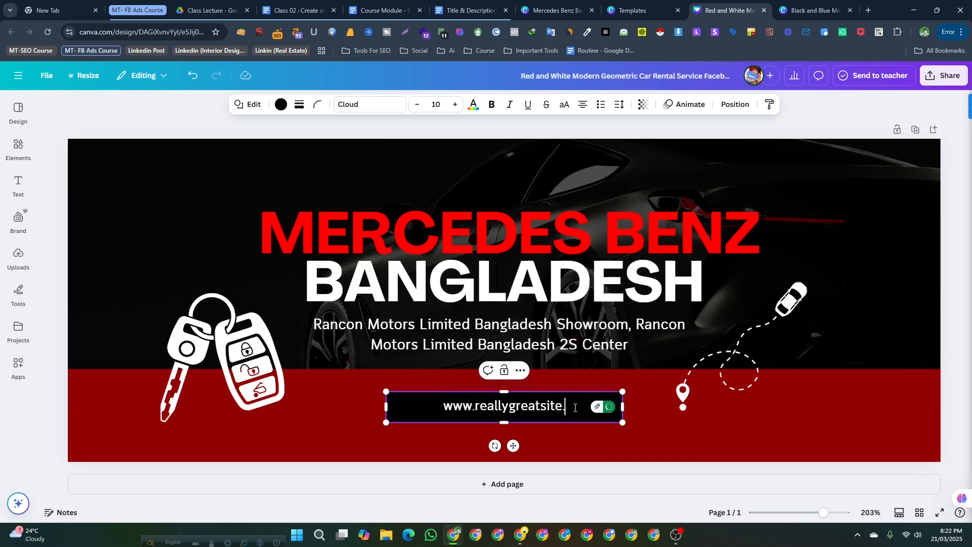
{"action": "key", "text": "BackSpace"}
{"action": "key", "text": "BackSpace"}
{"action": "key", "text": "BackSpace"}
{"action": "key", "text": "BackSpace"}
{"action": "key", "text": "BackSpace"}
{"action": "key", "text": "BackSpace"}
{"action": "key", "text": "BackSpace"}
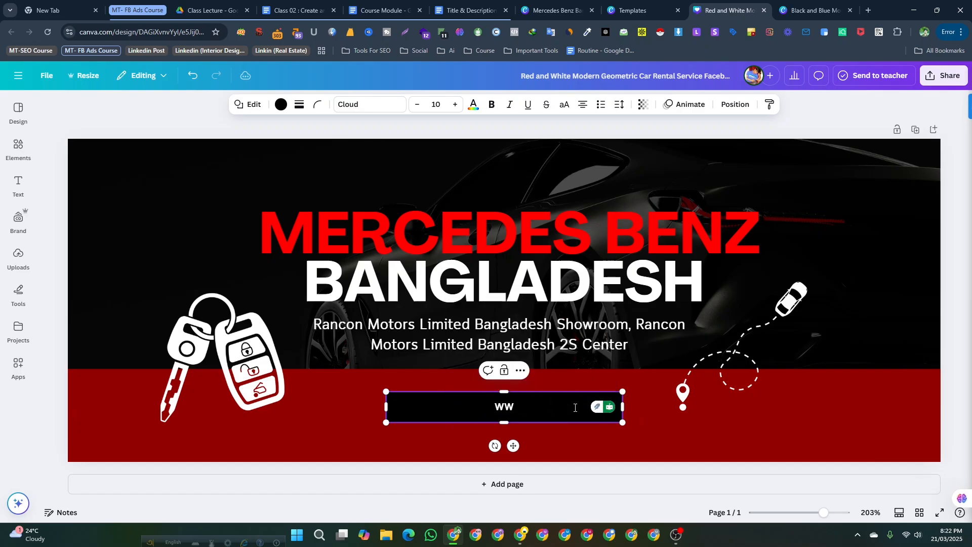
{"action": "key", "text": "ctrl+v"}
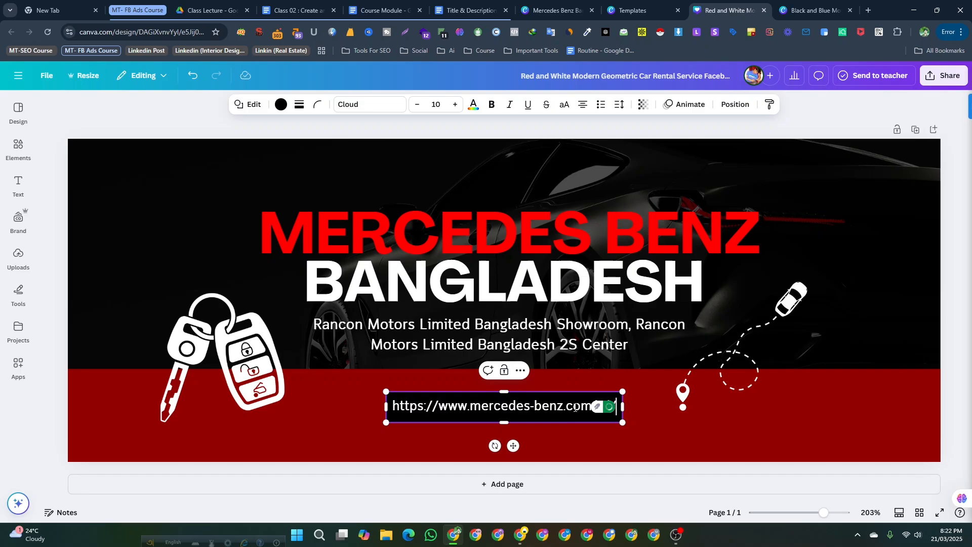
{"action": "key", "text": "BackSpace"}
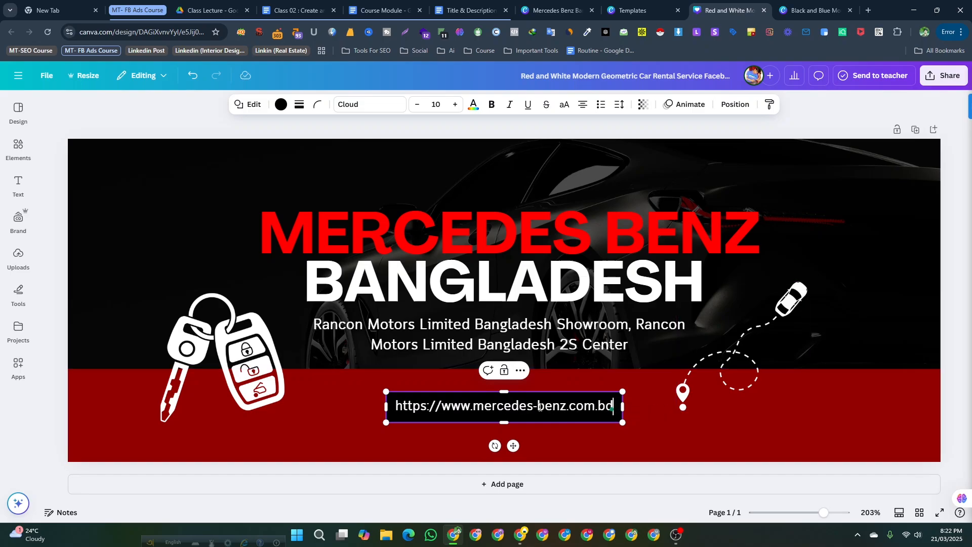
{"action": "key", "text": "BackSpace"}
{"action": "key", "text": "BackSpace"}
{"action": "key", "text": "BackSpace"}
{"action": "key", "text": "BackSpace"}
{"action": "key", "text": "BackSpace"}
{"action": "key", "text": "BackSpace"}
{"action": "key", "text": "BackSpace"}
{"action": "key", "text": "BackSpace"}
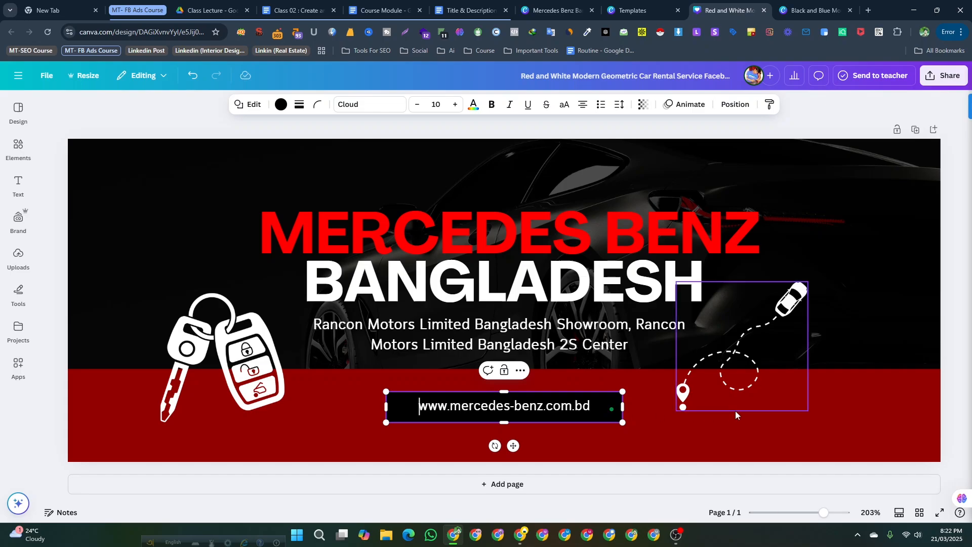
{"action": "left_click", "coordinate": [677, 430]}
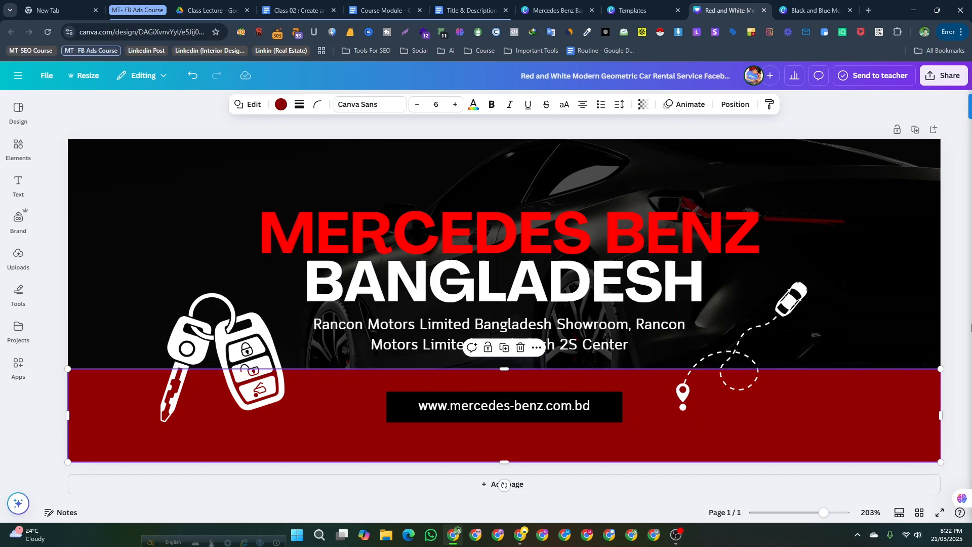
{"action": "left_click", "coordinate": [963, 324]}
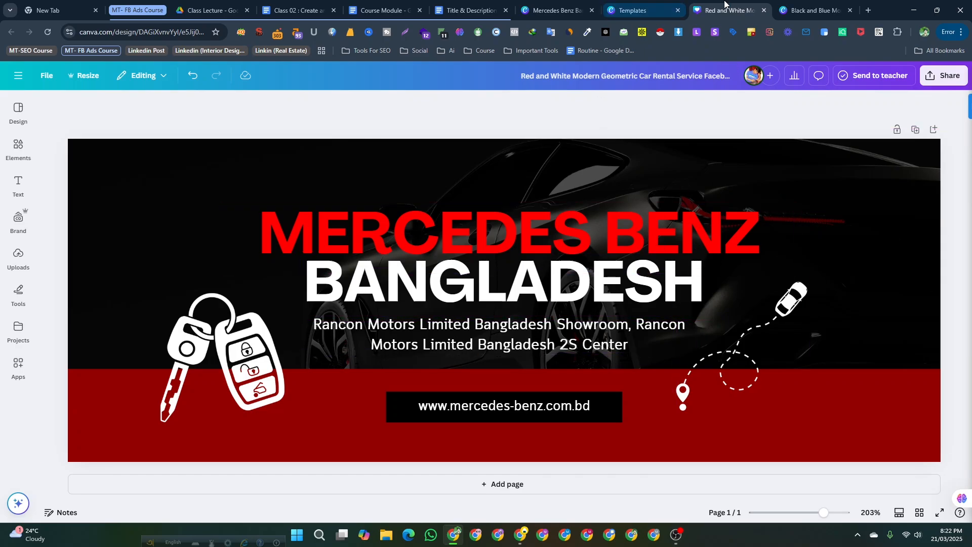
Retitle the cover design to 'Mercedes benz Bd Facebook Cover'
{"action": "left_click", "coordinate": [640, 10]}
{"action": "left_click", "coordinate": [729, 10]}
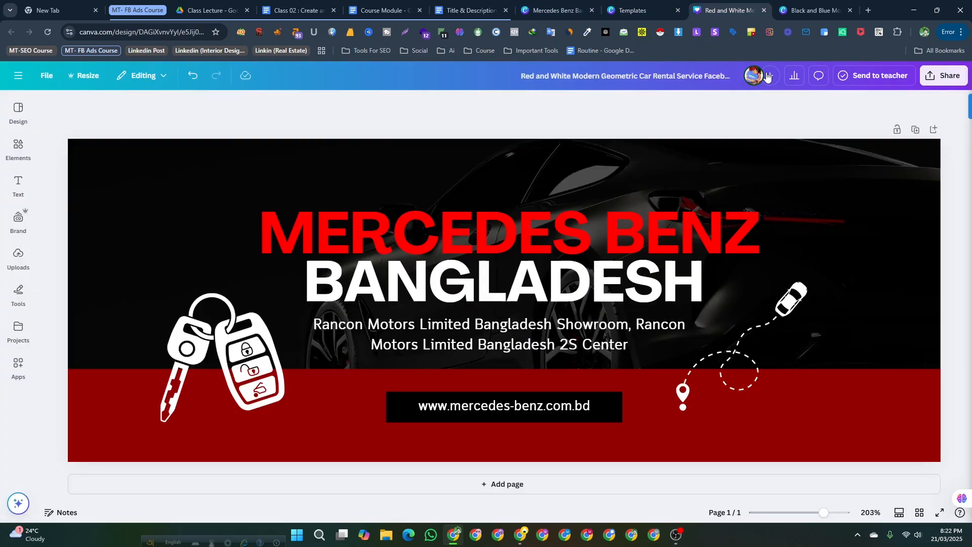
{"action": "left_click", "coordinate": [595, 75]}
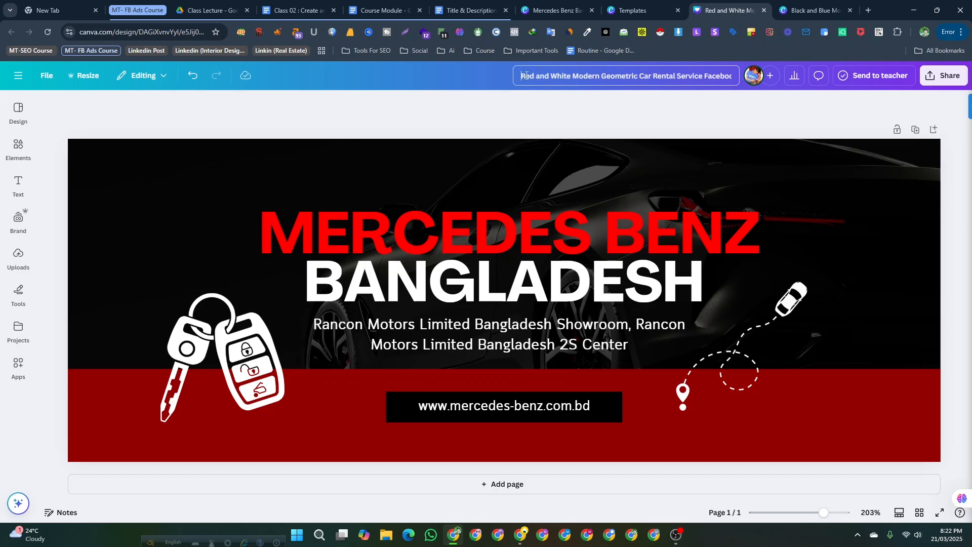
{"action": "left_click_drag", "start_coordinate": [526, 76], "coordinate": [751, 78]}
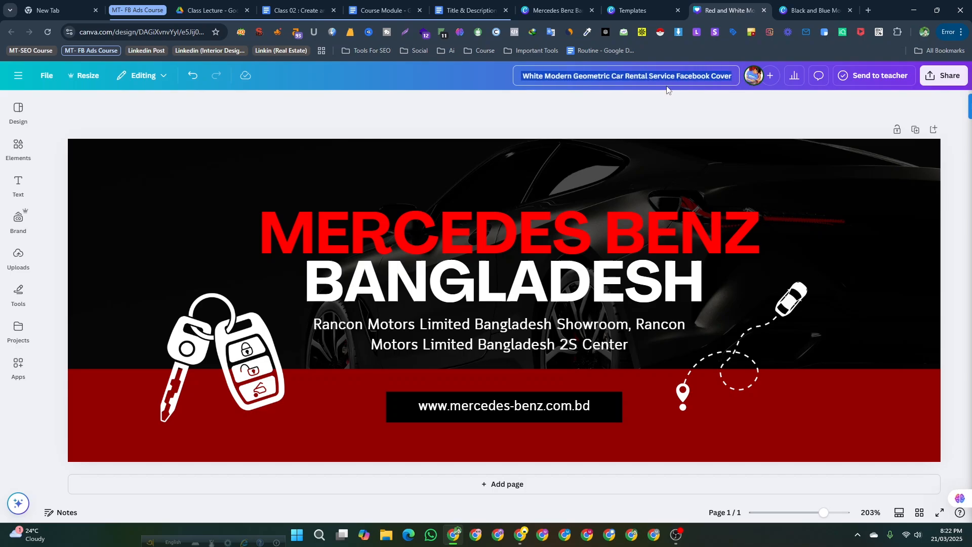
{"action": "left_click", "coordinate": [679, 77]}
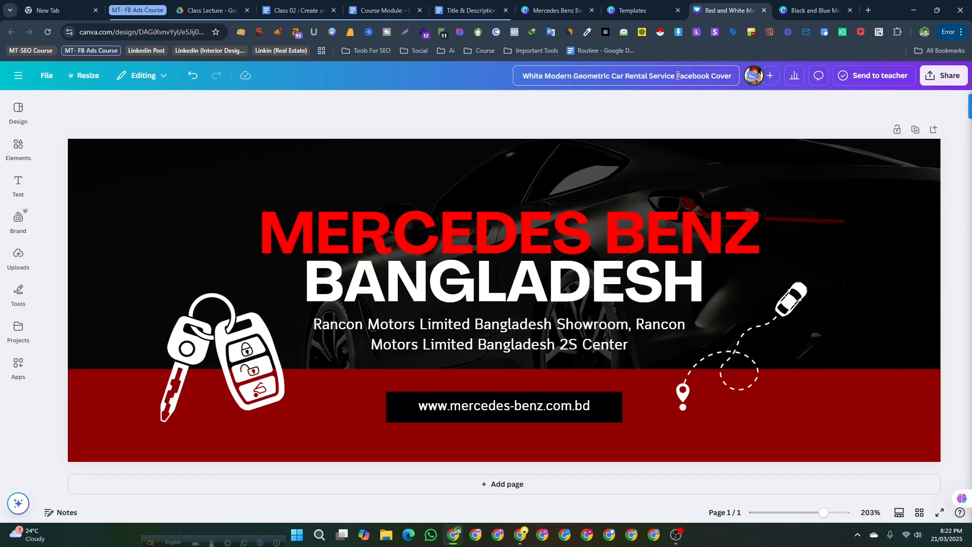
{"action": "left_click_drag", "start_coordinate": [675, 76], "coordinate": [461, 93]}
{"action": "type", "text": "Mercedes benz"}
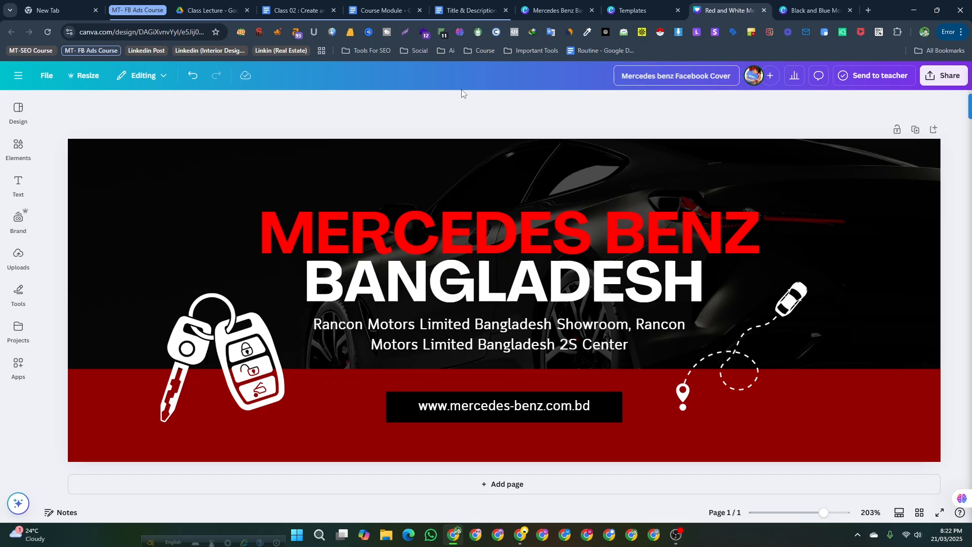
{"action": "type", "text": "Bd"}
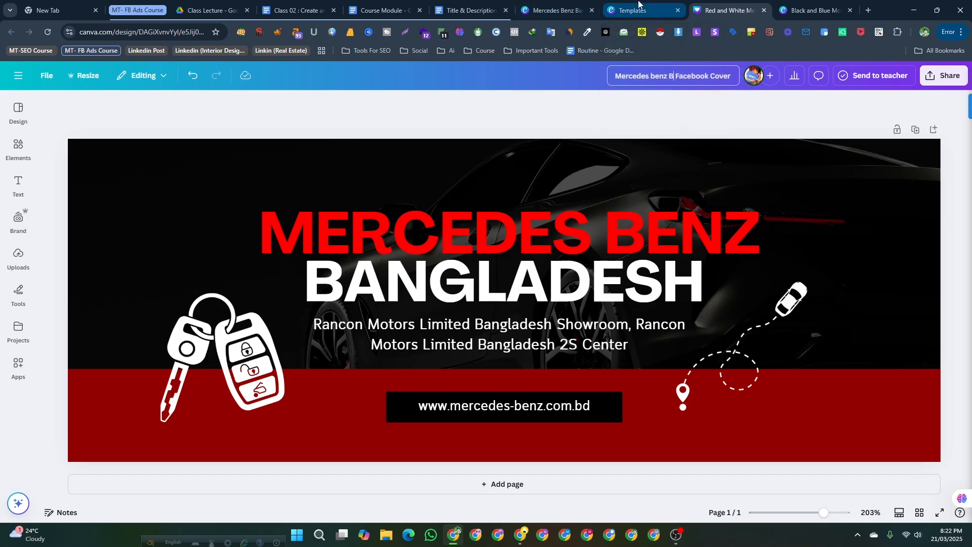
Close the unused Mercedes Benz Bangladesh design and the Templates tab
{"action": "left_click", "coordinate": [550, 6]}
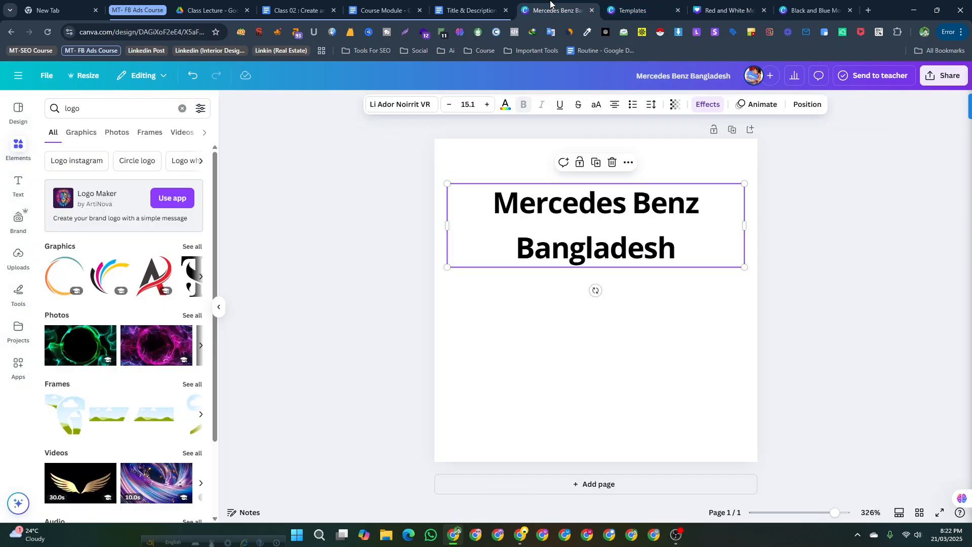
{"action": "left_click", "coordinate": [591, 11]}
{"action": "left_click", "coordinate": [591, 11]}
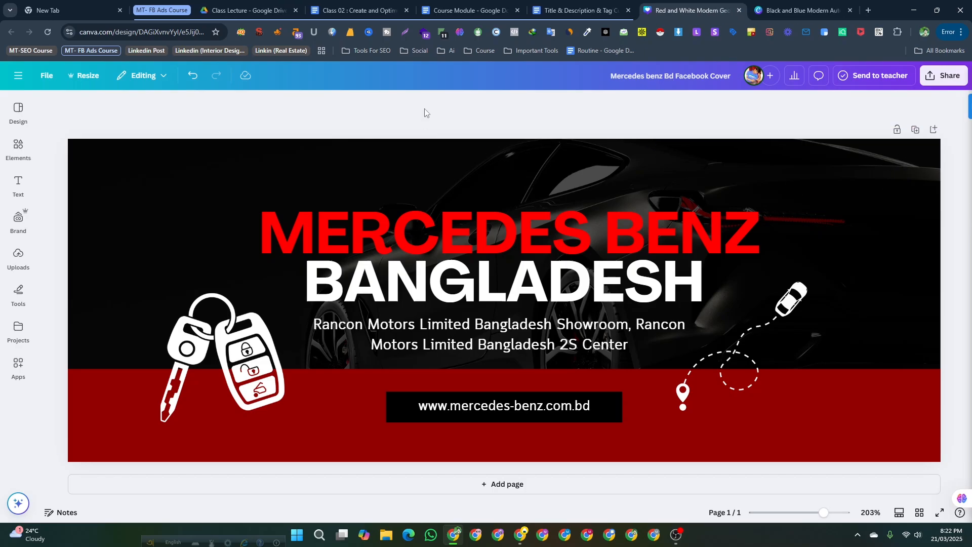
Download the black MERCEDES BENZ BD logo as a JPG, quality 100, size 1x (500 × 500)
{"action": "left_click", "coordinate": [798, 10]}
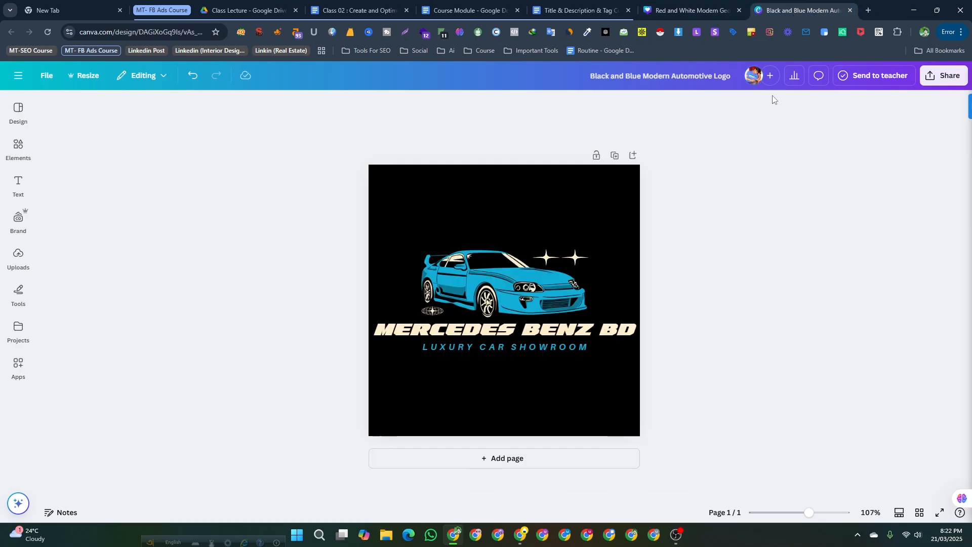
{"action": "left_click", "coordinate": [945, 76]}
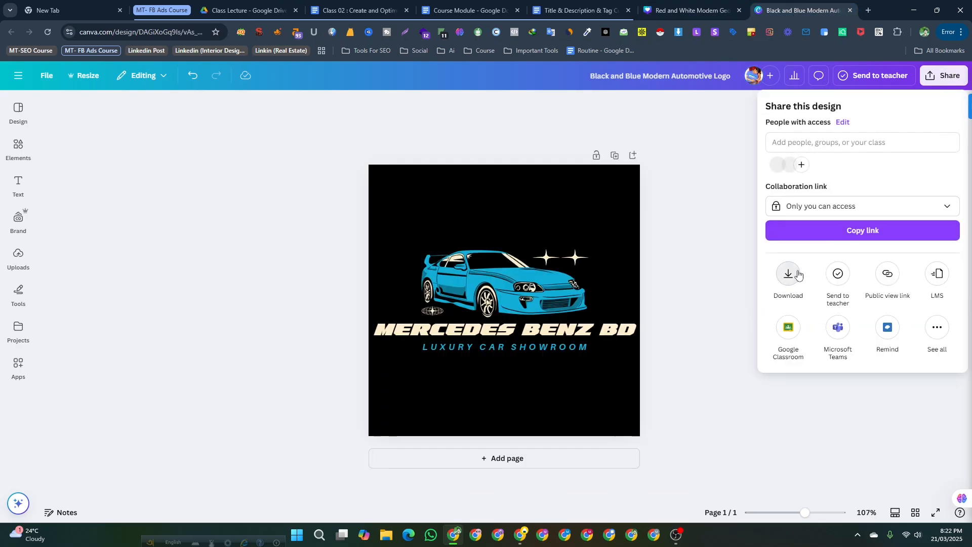
{"action": "left_click", "coordinate": [798, 274]}
{"action": "left_click", "coordinate": [846, 146]}
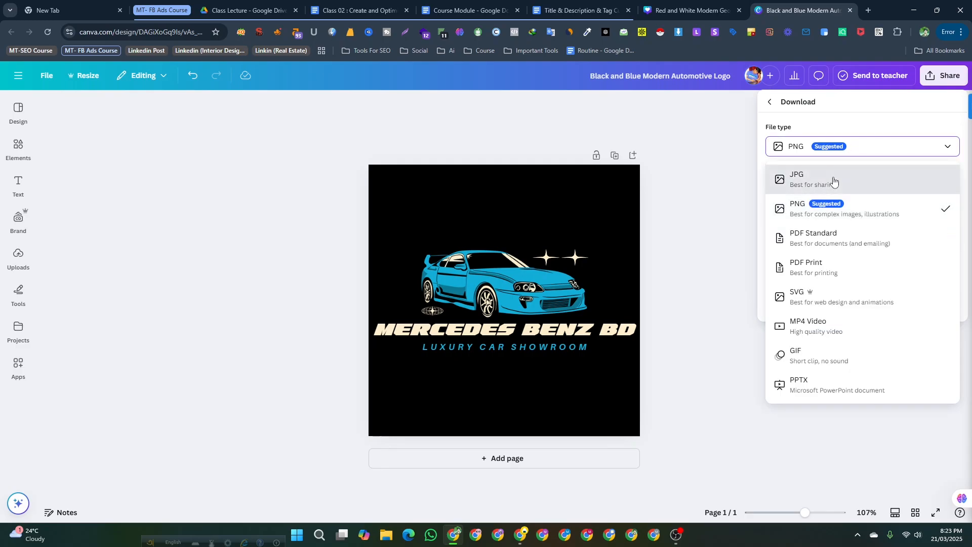
{"action": "left_click", "coordinate": [834, 181]}
{"action": "left_click_drag", "start_coordinate": [885, 225], "coordinate": [938, 232]}
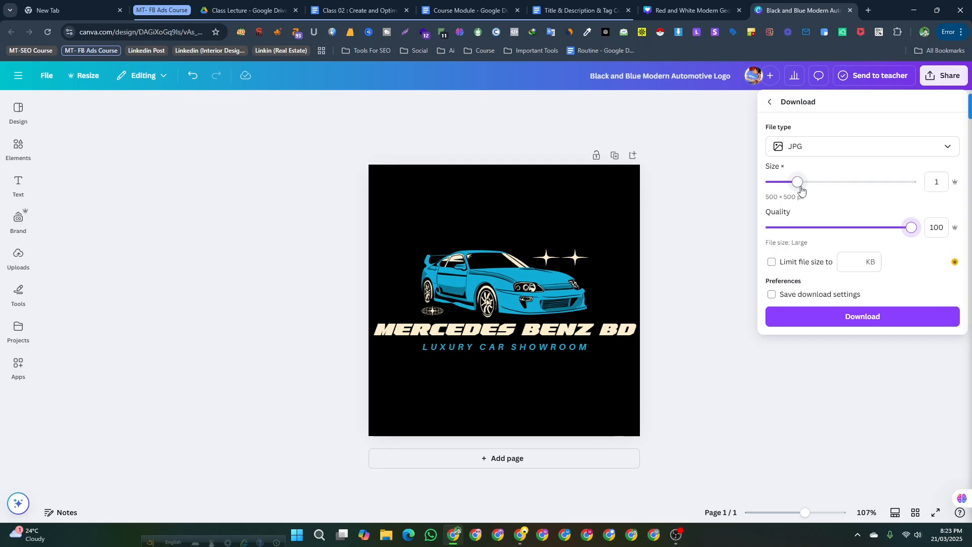
{"action": "mouse_move", "coordinate": [800, 190]}
{"action": "left_mouse_down"}
{"action": "mouse_move", "coordinate": [825, 183]}
{"action": "mouse_move", "coordinate": [796, 188]}
{"action": "left_mouse_up"}
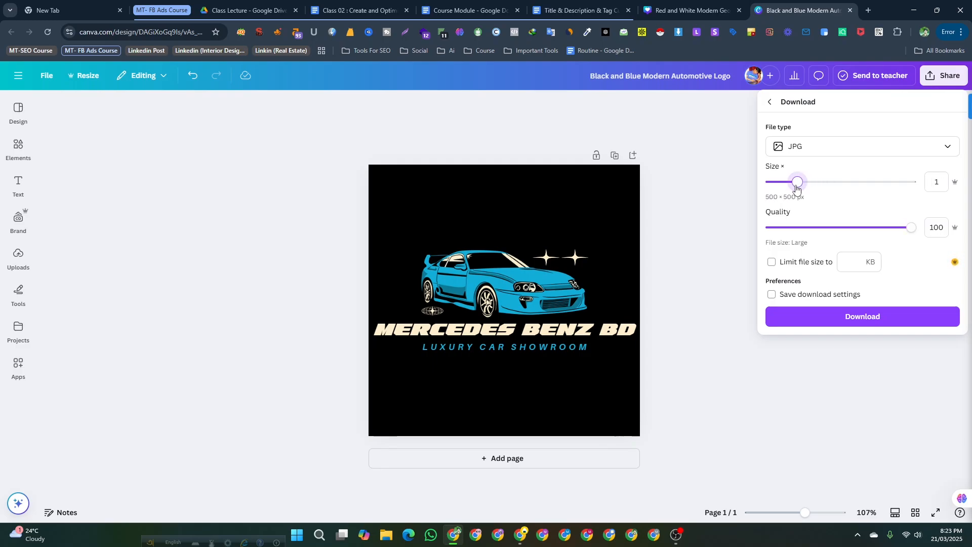
{"action": "left_click", "coordinate": [868, 322]}
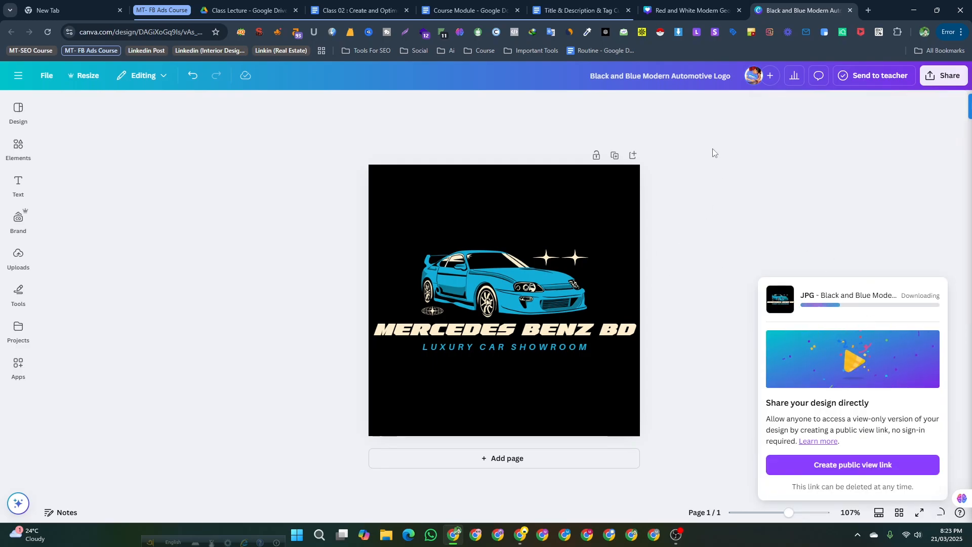
Export the Mercedes benz Bd Facebook Cover as an 851 × 315 JPG at quality 100
{"action": "left_click", "coordinate": [684, 9]}
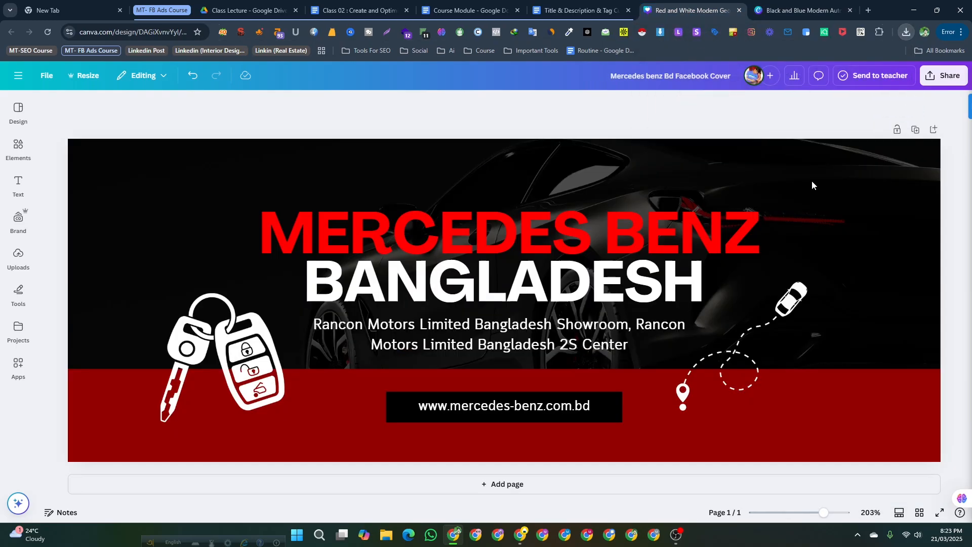
{"action": "left_click", "coordinate": [943, 75]}
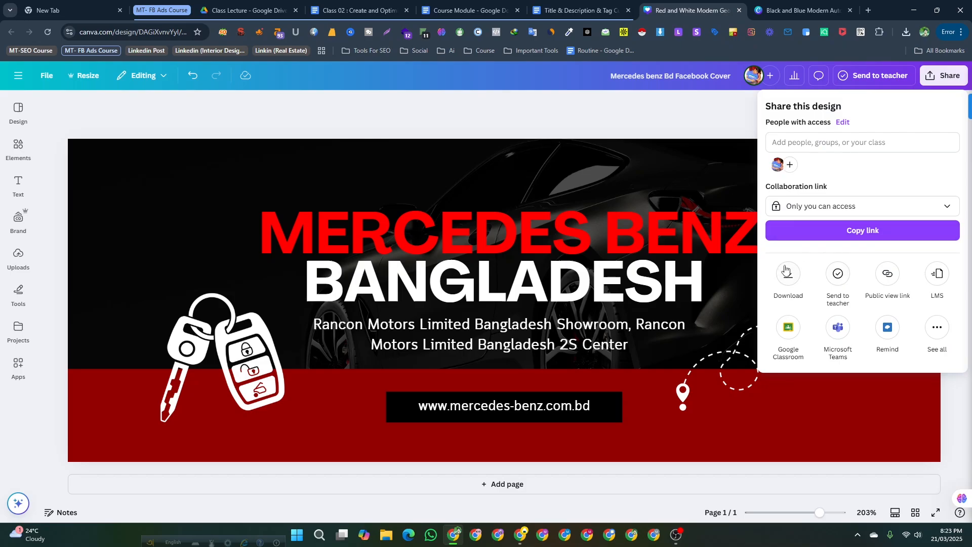
{"action": "left_click", "coordinate": [787, 273]}
{"action": "left_click", "coordinate": [841, 153]}
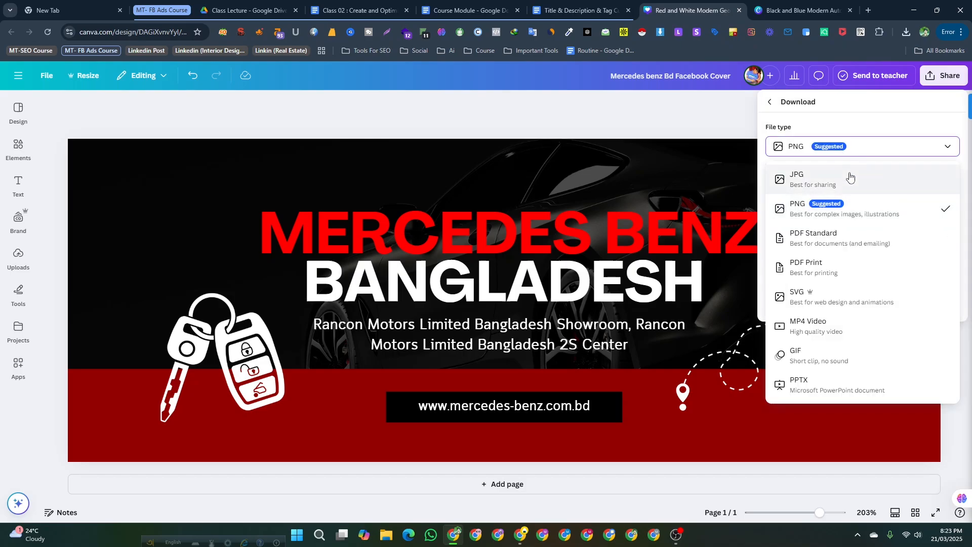
{"action": "left_click", "coordinate": [850, 177]}
{"action": "left_click_drag", "start_coordinate": [880, 227], "coordinate": [914, 227]}
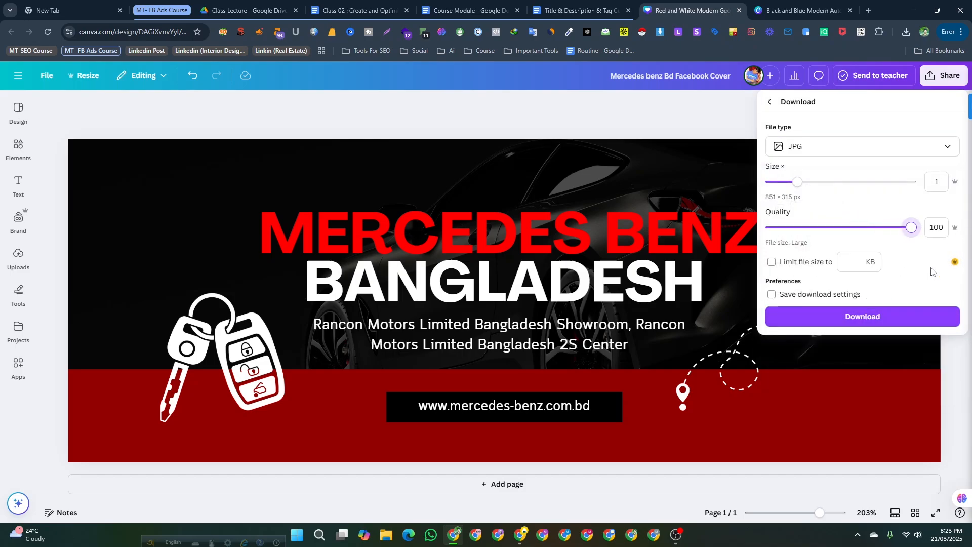
{"action": "left_click", "coordinate": [891, 310]}
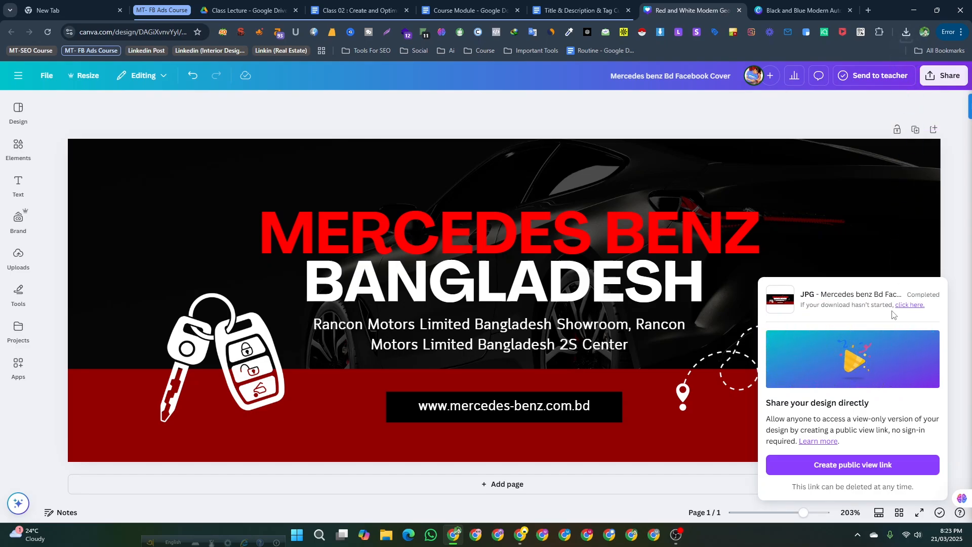
Go to the Mercedes Benz Bangladesh Facebook page and bring up its profile picture chooser
{"action": "left_click", "coordinate": [821, 105]}
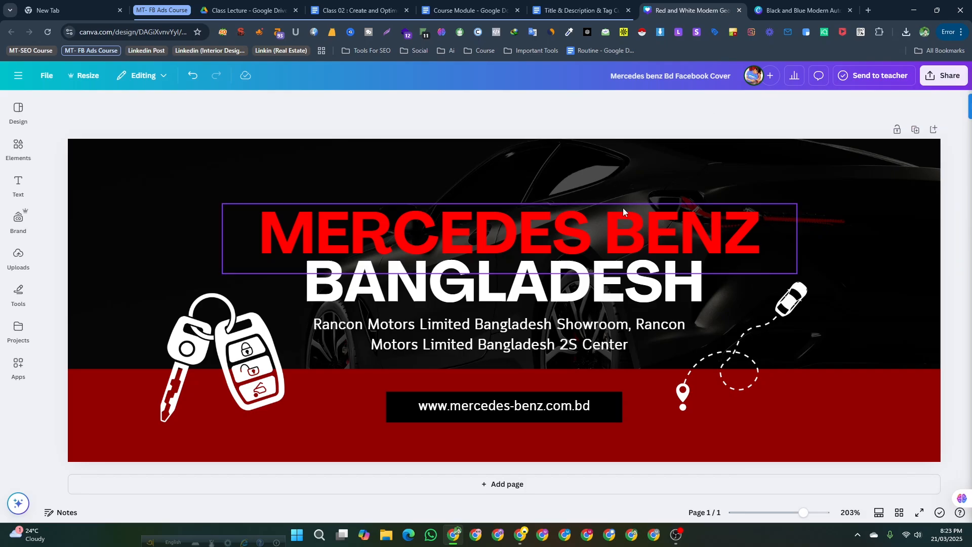
{"action": "left_click", "coordinate": [520, 540]}
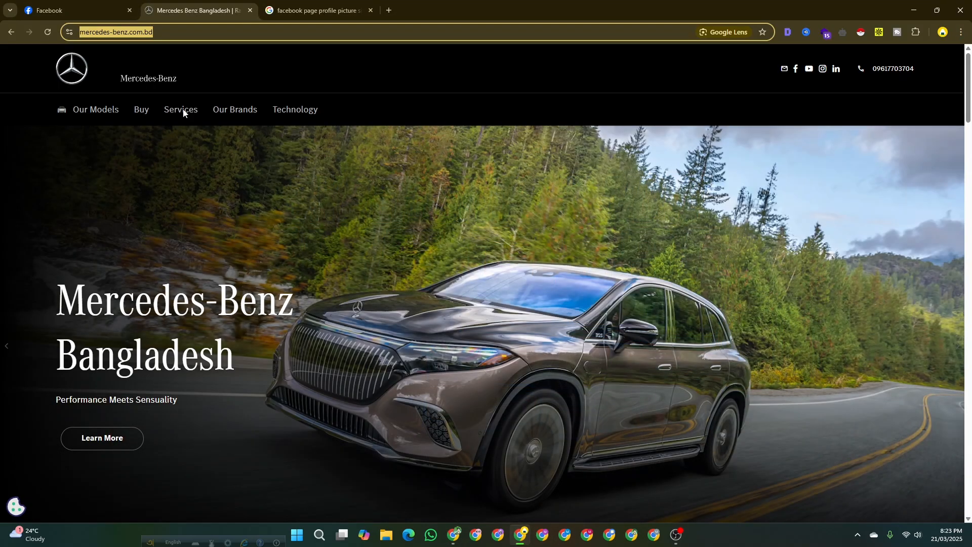
{"action": "left_click", "coordinate": [73, 10]}
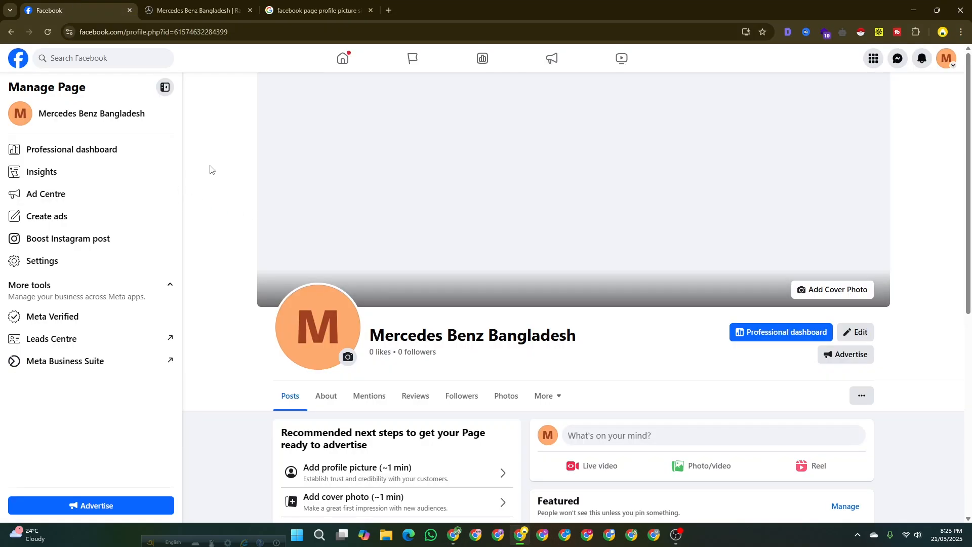
{"action": "scroll", "coordinate": [293, 248], "scroll_direction": "down", "scroll_amount": 2}
{"action": "scroll", "coordinate": [330, 335], "scroll_direction": "up", "scroll_amount": 2}
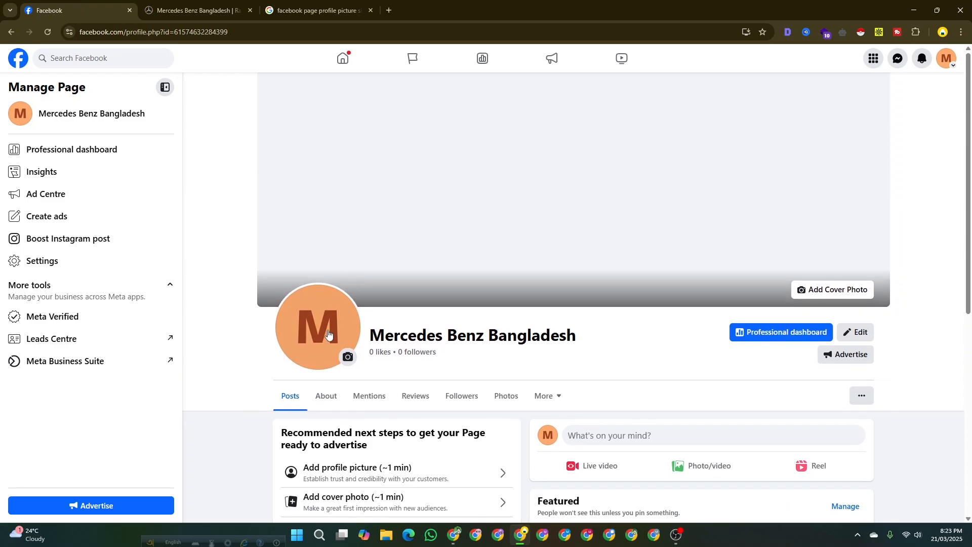
{"action": "left_click", "coordinate": [328, 334]}
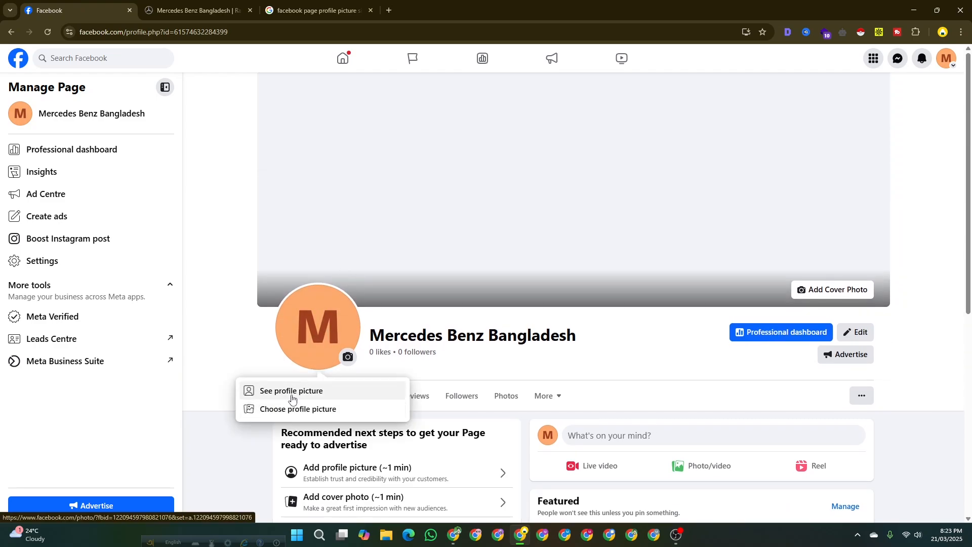
{"action": "left_click", "coordinate": [297, 410]}
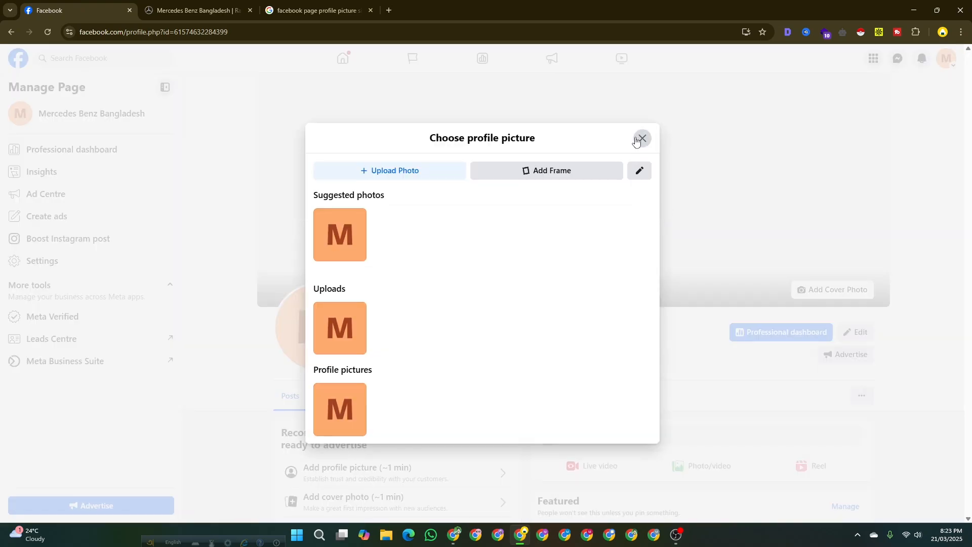
{"action": "left_click", "coordinate": [641, 139]}
{"action": "left_click", "coordinate": [317, 328]}
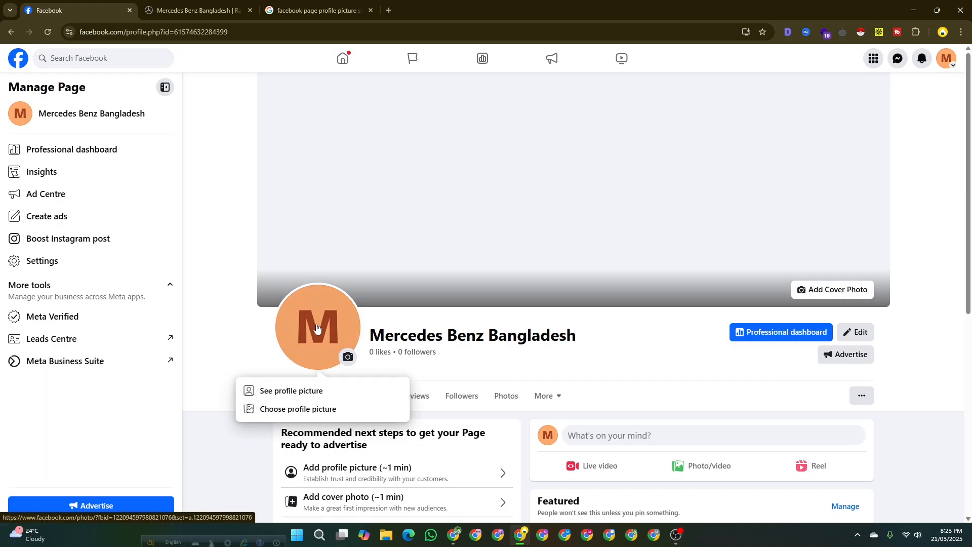
{"action": "left_click", "coordinate": [300, 411]}
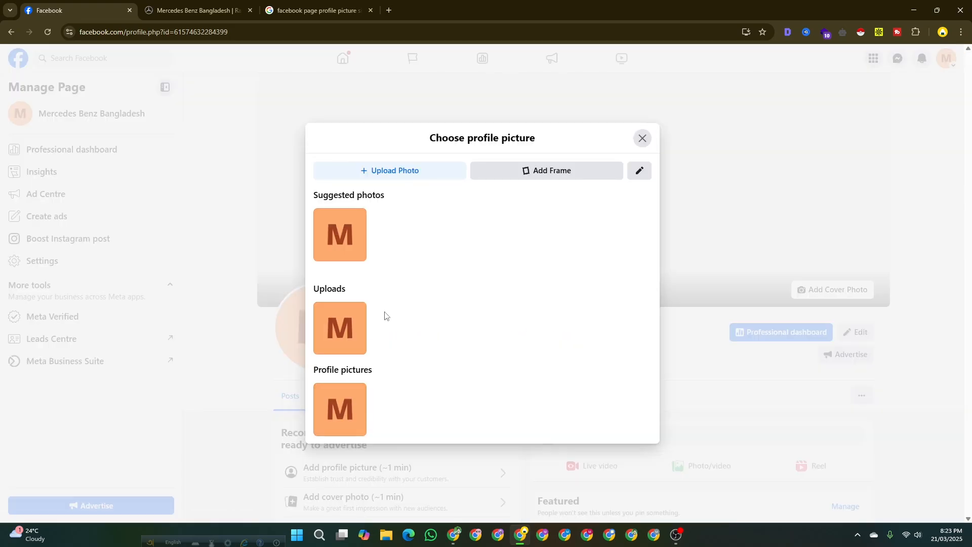
Upload the black car logo JPG from Downloads and save it as the profile picture
{"action": "left_click", "coordinate": [409, 170]}
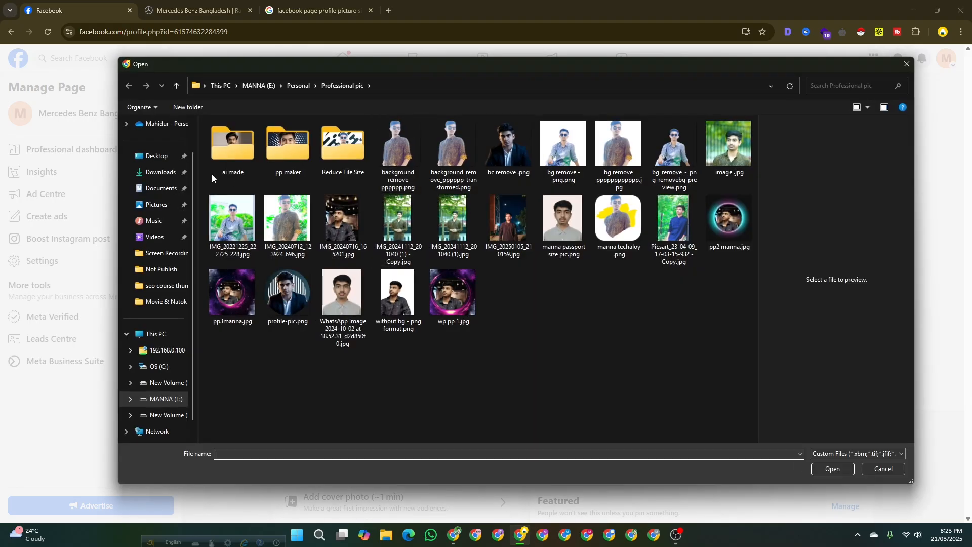
{"action": "left_click", "coordinate": [160, 207]}
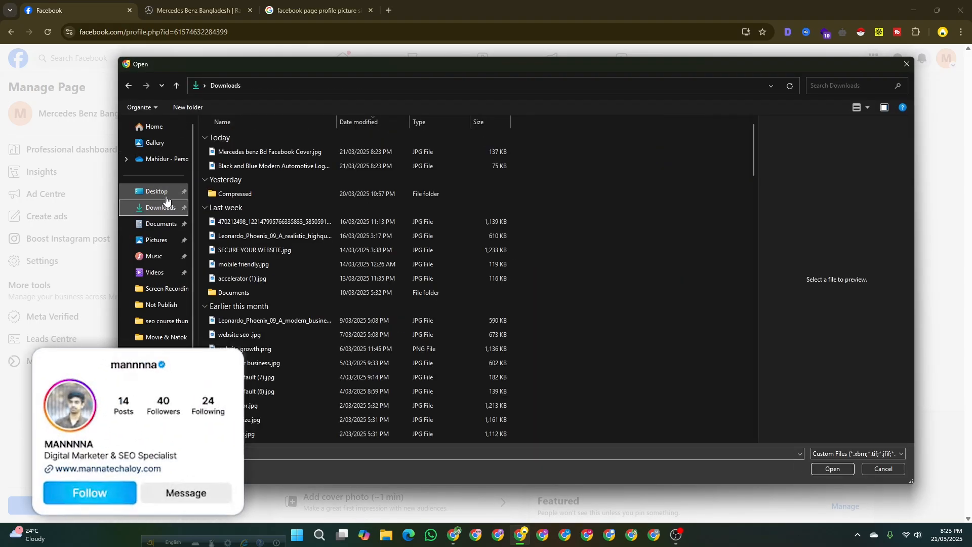
{"action": "left_click", "coordinate": [271, 167]}
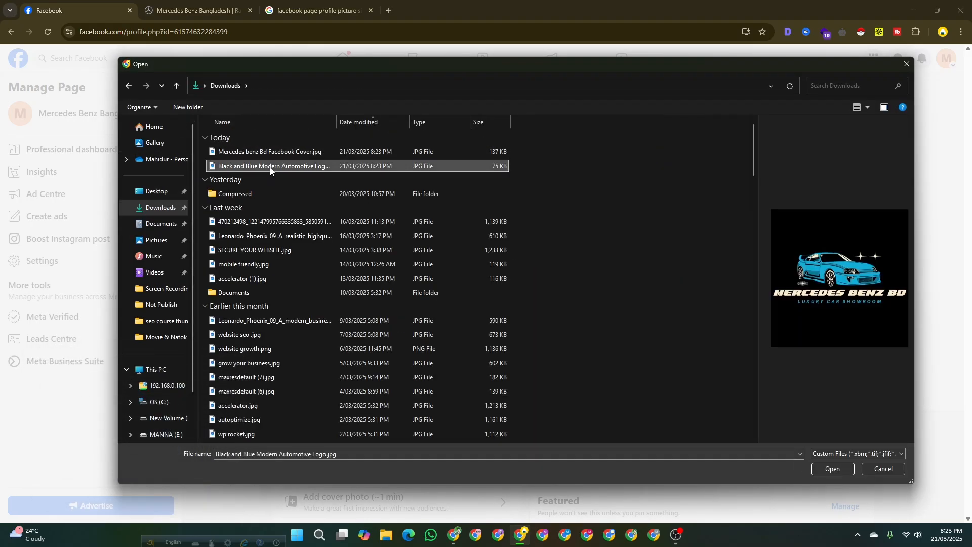
{"action": "left_click", "coordinate": [832, 469]}
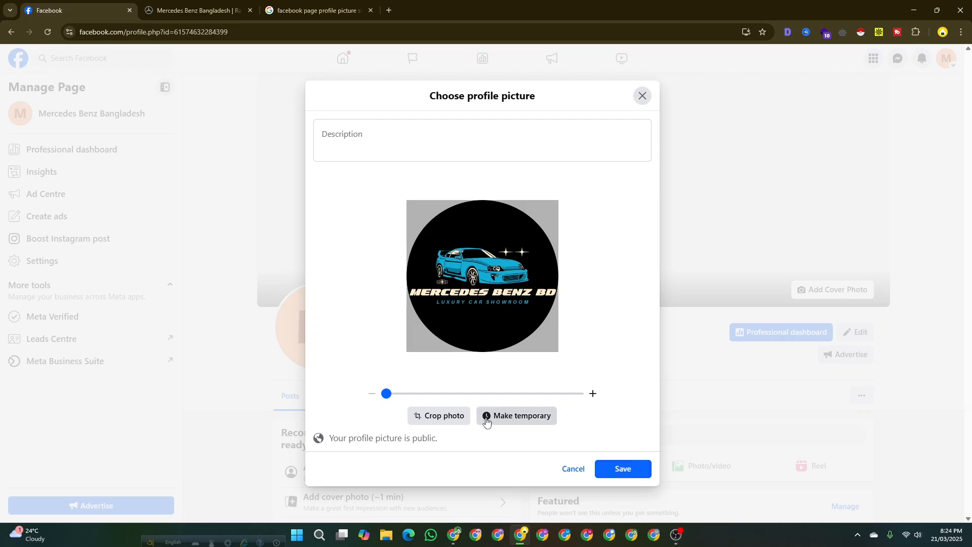
{"action": "left_click", "coordinate": [622, 467]}
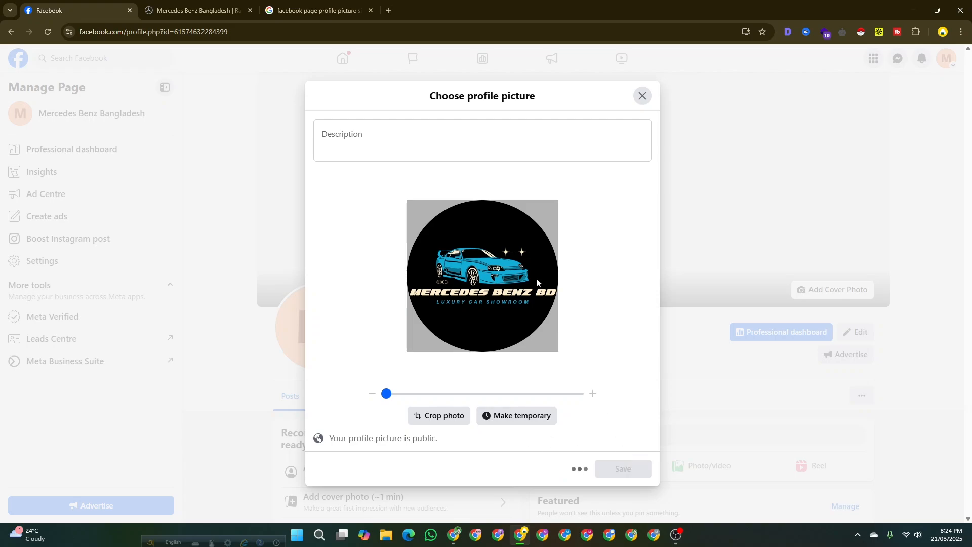
{"action": "left_click", "coordinate": [366, 135]}
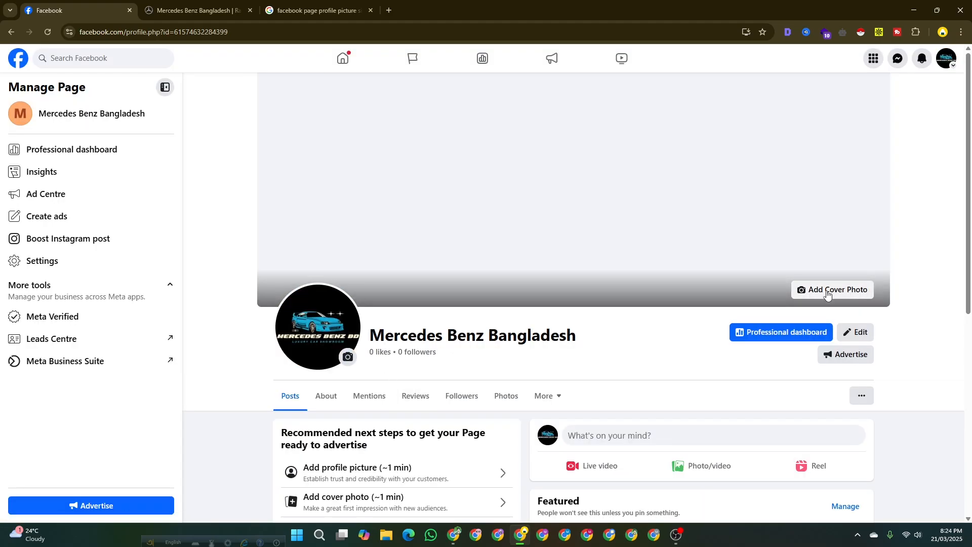
Upload 'Mercedes benz Bd Facebook Cover.jpg' as the page's cover photo and save the change
{"action": "left_click", "coordinate": [827, 293]}
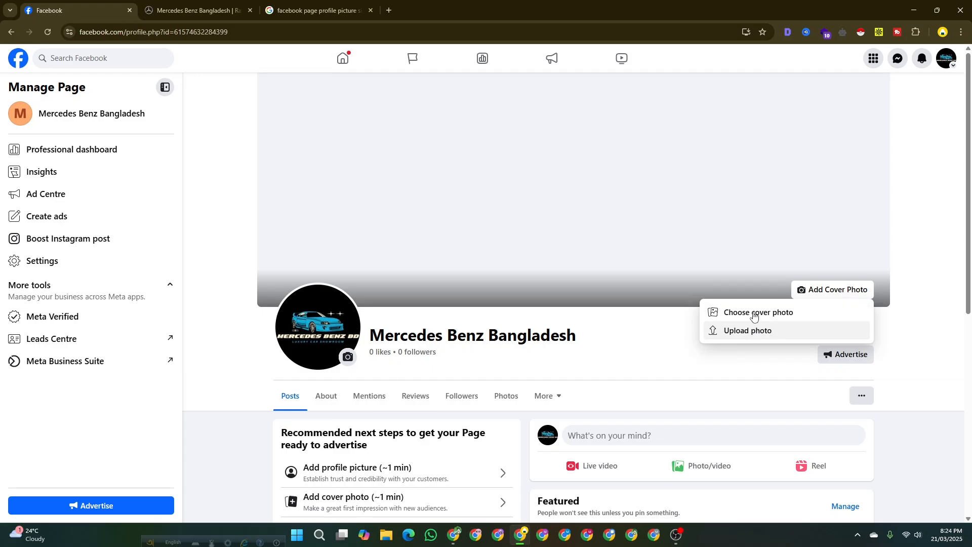
{"action": "left_click", "coordinate": [753, 314]}
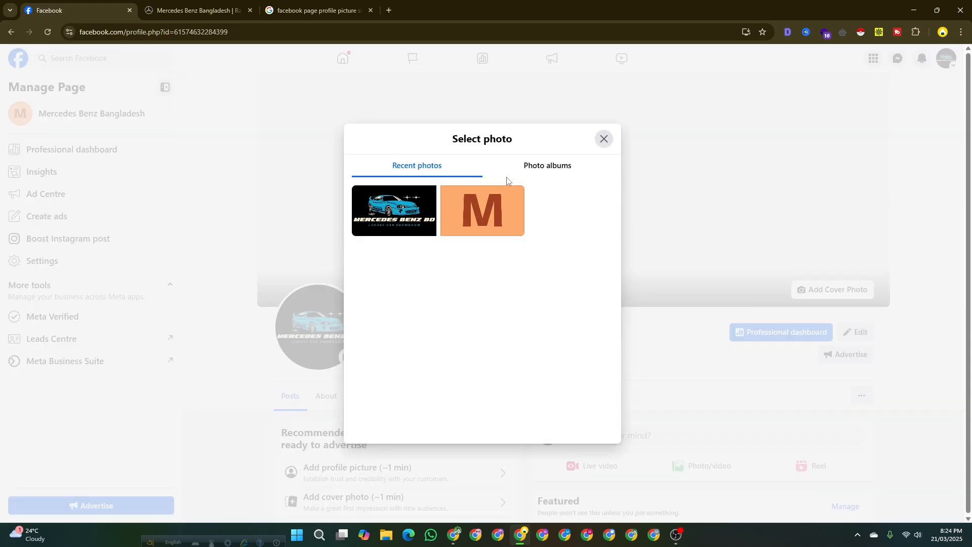
{"action": "left_click", "coordinate": [604, 139]}
{"action": "left_click", "coordinate": [830, 289]}
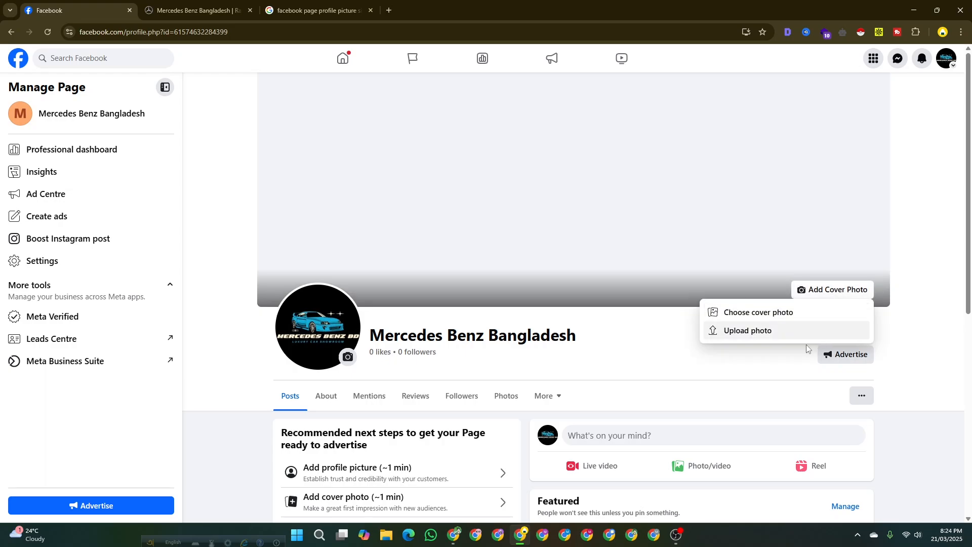
{"action": "left_click", "coordinate": [751, 329]}
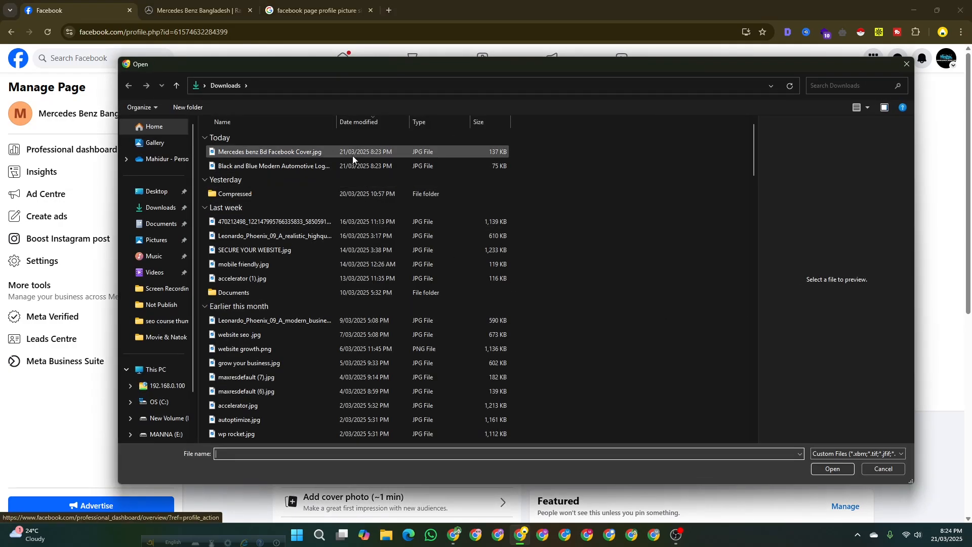
{"action": "left_click", "coordinate": [352, 154]}
{"action": "left_click", "coordinate": [831, 468]}
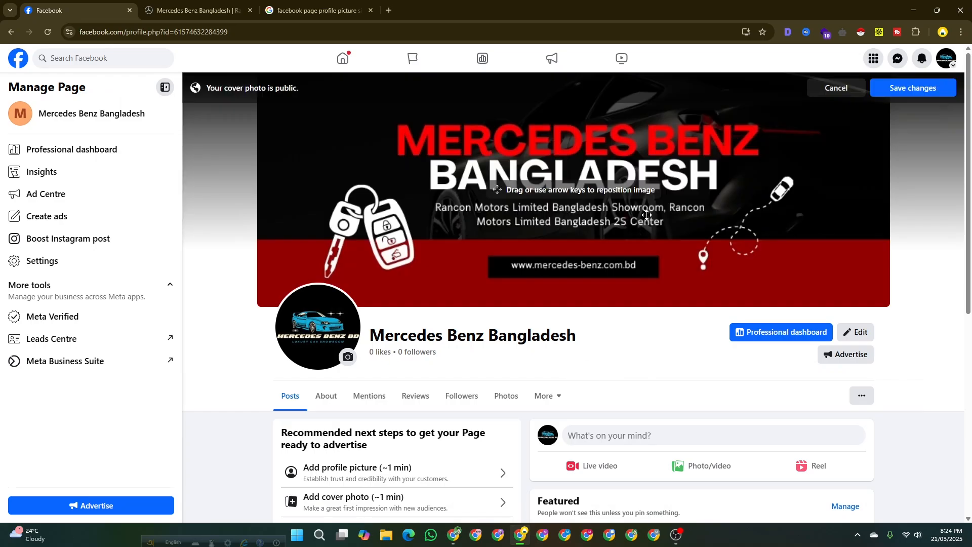
{"action": "left_click", "coordinate": [906, 91]}
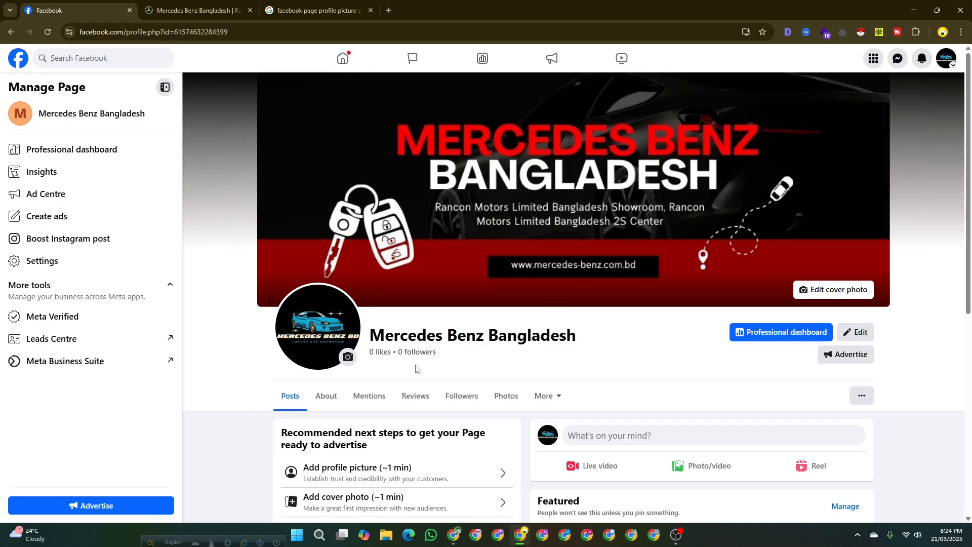
Check the new cover and open the page's About section
{"action": "scroll", "coordinate": [612, 360], "scroll_direction": "down", "scroll_amount": 1}
{"action": "scroll", "coordinate": [612, 359], "scroll_direction": "up", "scroll_amount": 1}
{"action": "scroll", "coordinate": [451, 354], "scroll_direction": "down", "scroll_amount": 5}
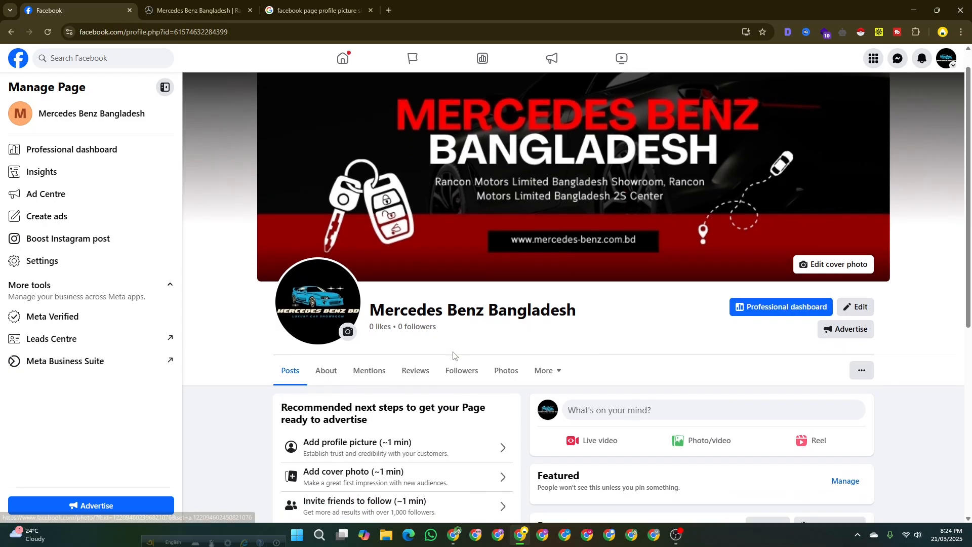
{"action": "scroll", "coordinate": [304, 383], "scroll_direction": "up", "scroll_amount": 5}
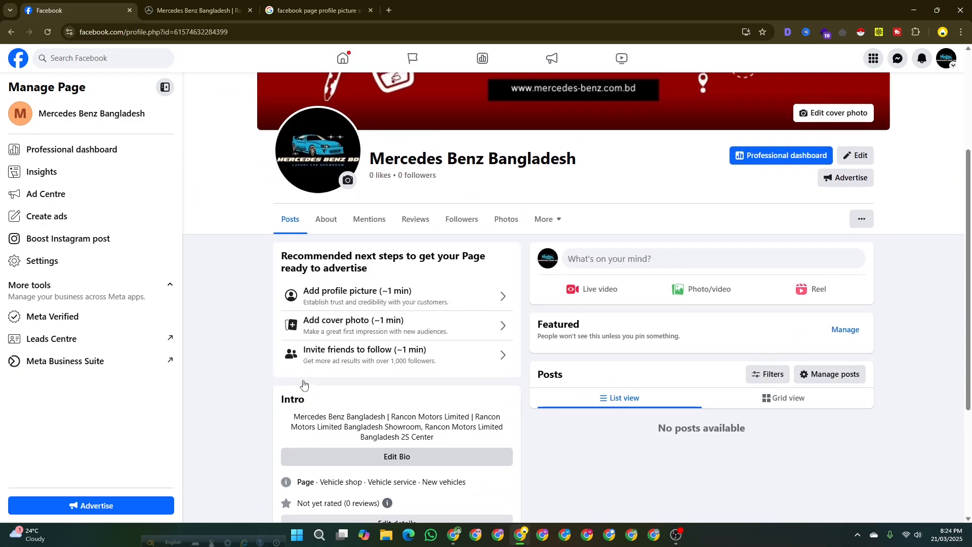
{"action": "scroll", "coordinate": [318, 299], "scroll_direction": "down", "scroll_amount": 2}
{"action": "left_click", "coordinate": [318, 298]}
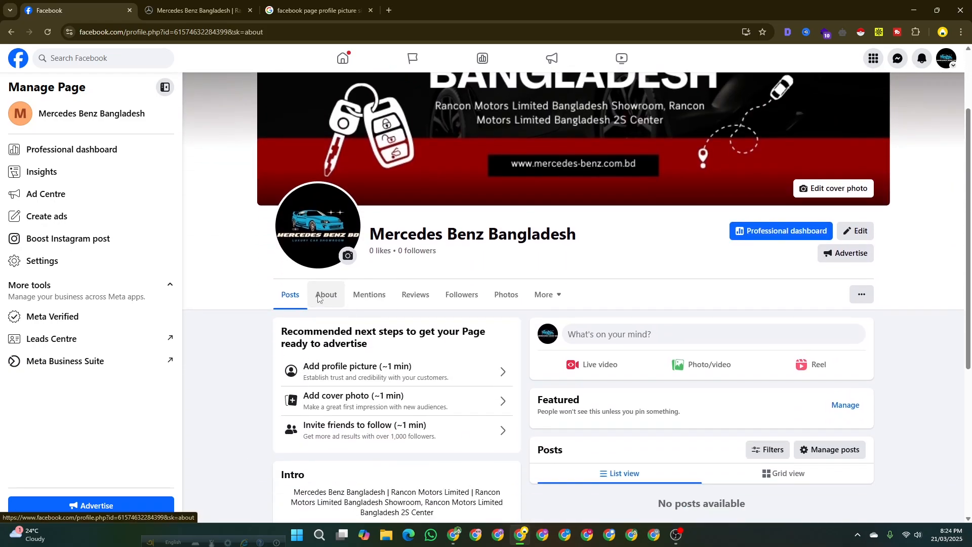
{"action": "scroll", "coordinate": [437, 182], "scroll_direction": "up", "scroll_amount": 3}
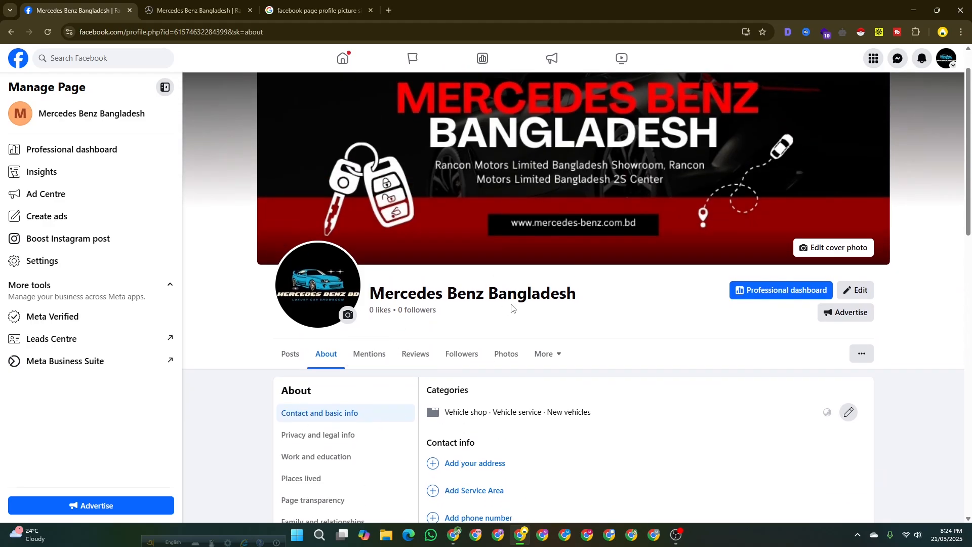
{"action": "scroll", "coordinate": [466, 341], "scroll_direction": "down", "scroll_amount": 1}
{"action": "scroll", "coordinate": [410, 436], "scroll_direction": "down", "scroll_amount": 3}
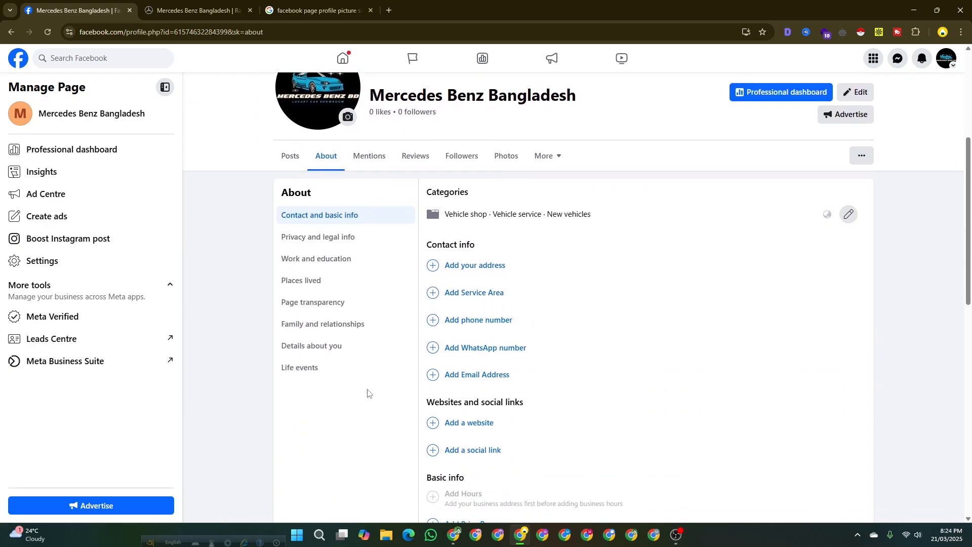
{"action": "scroll", "coordinate": [504, 412], "scroll_direction": "down", "scroll_amount": 5}
{"action": "scroll", "coordinate": [497, 403], "scroll_direction": "up", "scroll_amount": 10}
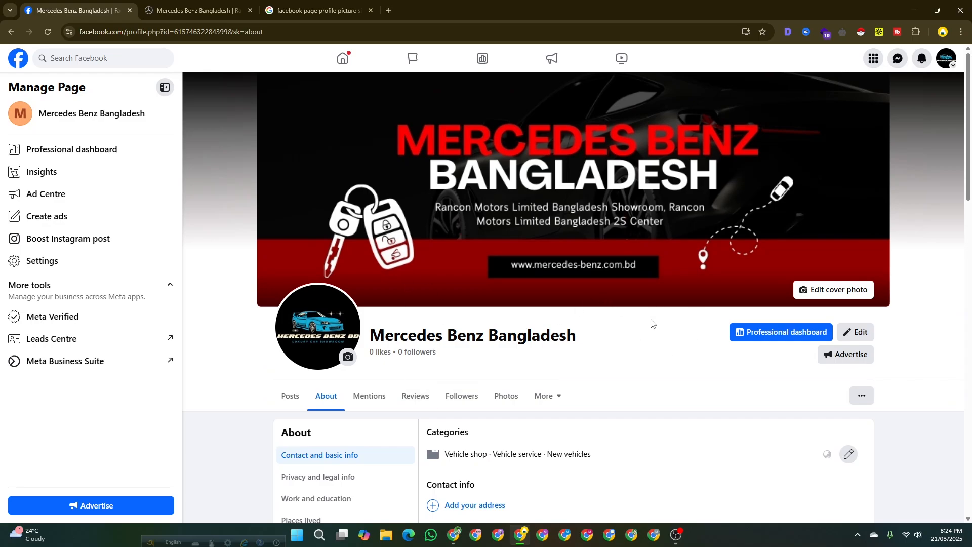
{"action": "scroll", "coordinate": [431, 284], "scroll_direction": "down", "scroll_amount": 5}
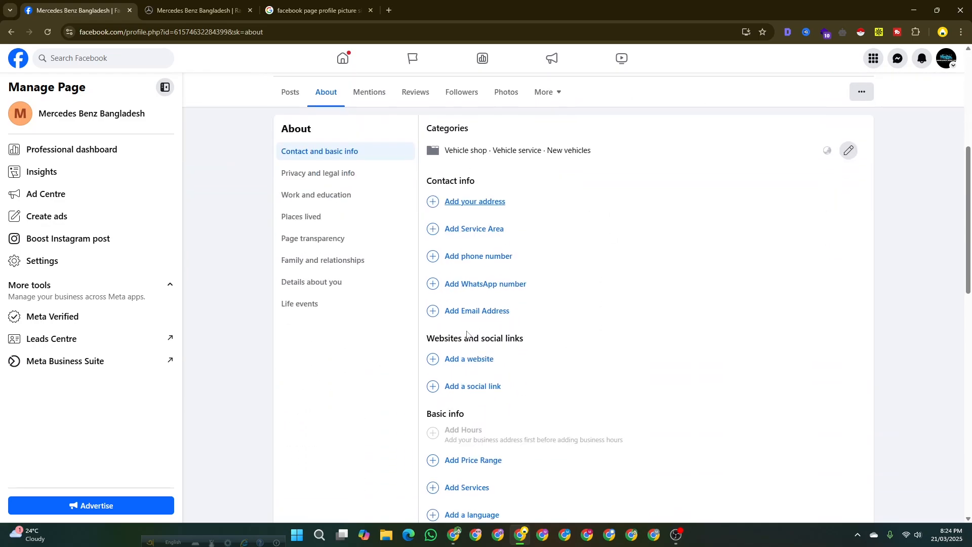
{"action": "scroll", "coordinate": [509, 356], "scroll_direction": "down", "scroll_amount": 9}
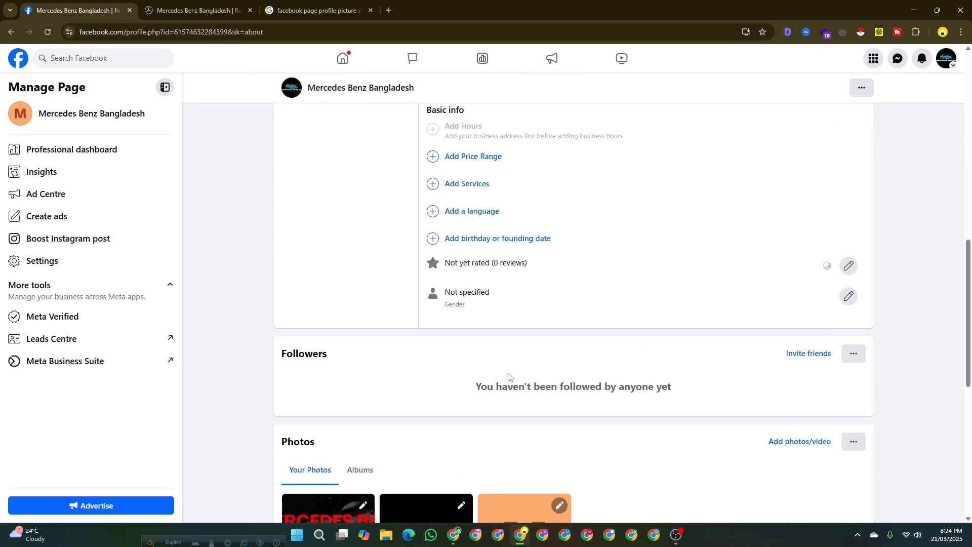
{"action": "scroll", "coordinate": [509, 377], "scroll_direction": "up", "scroll_amount": 6}
{"action": "scroll", "coordinate": [509, 377], "scroll_direction": "up", "scroll_amount": 6}
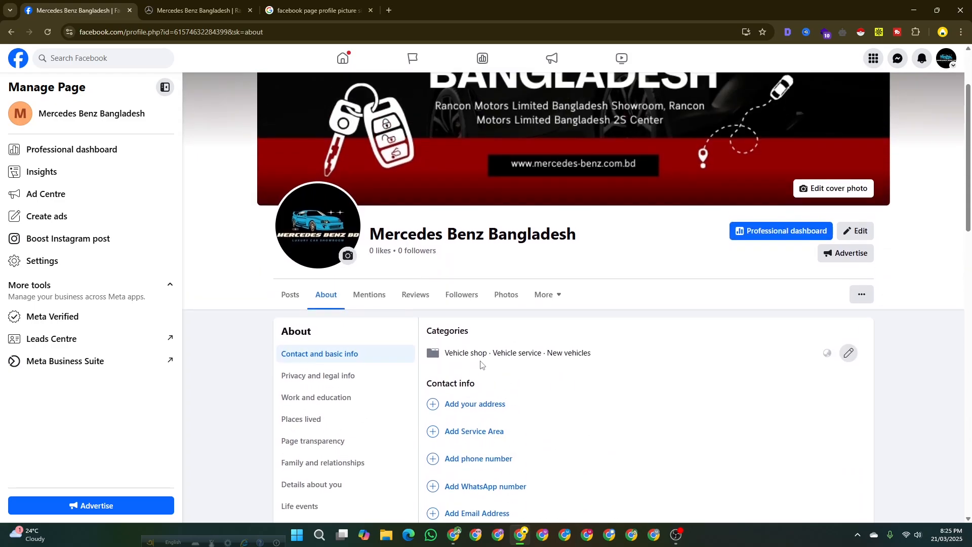
{"action": "scroll", "coordinate": [487, 366], "scroll_direction": "down", "scroll_amount": 1}
{"action": "scroll", "coordinate": [472, 333], "scroll_direction": "down", "scroll_amount": 2}
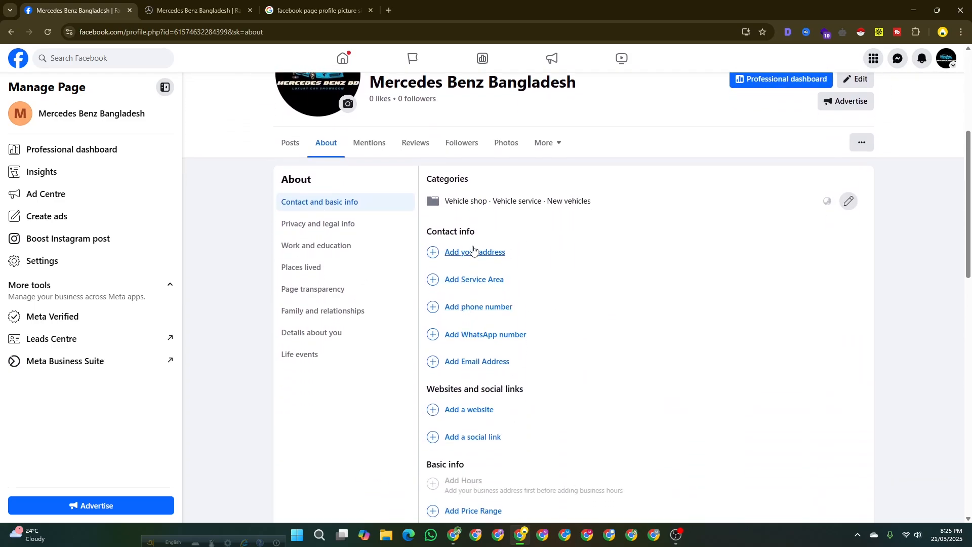
{"action": "scroll", "coordinate": [473, 252], "scroll_direction": "up", "scroll_amount": 2}
Return to Posts, reload the page, and reopen About to show Contact and basic info
{"action": "left_click", "coordinate": [290, 243]}
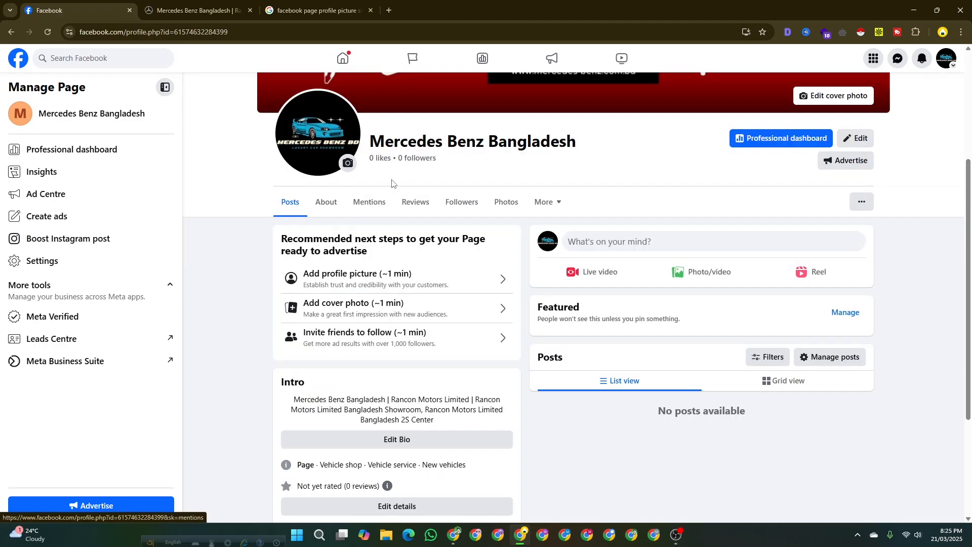
{"action": "scroll", "coordinate": [322, 370], "scroll_direction": "up", "scroll_amount": 3}
{"action": "scroll", "coordinate": [322, 370], "scroll_direction": "down", "scroll_amount": 3}
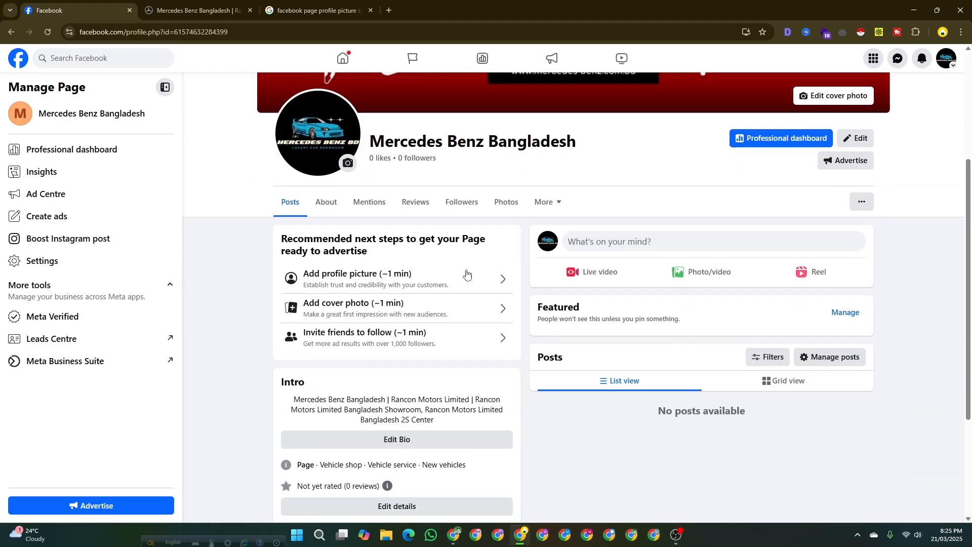
{"action": "scroll", "coordinate": [336, 381], "scroll_direction": "down", "scroll_amount": 2}
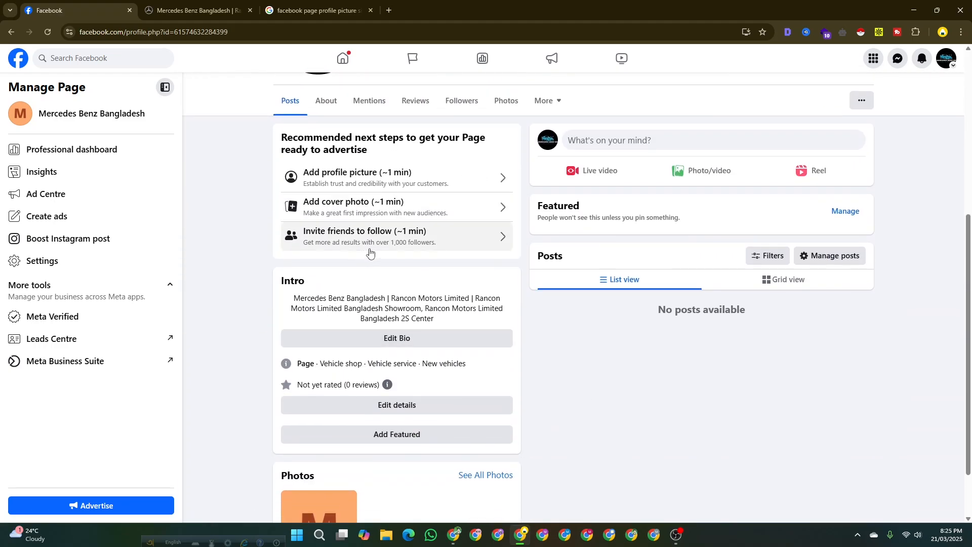
{"action": "left_click", "coordinate": [46, 32]}
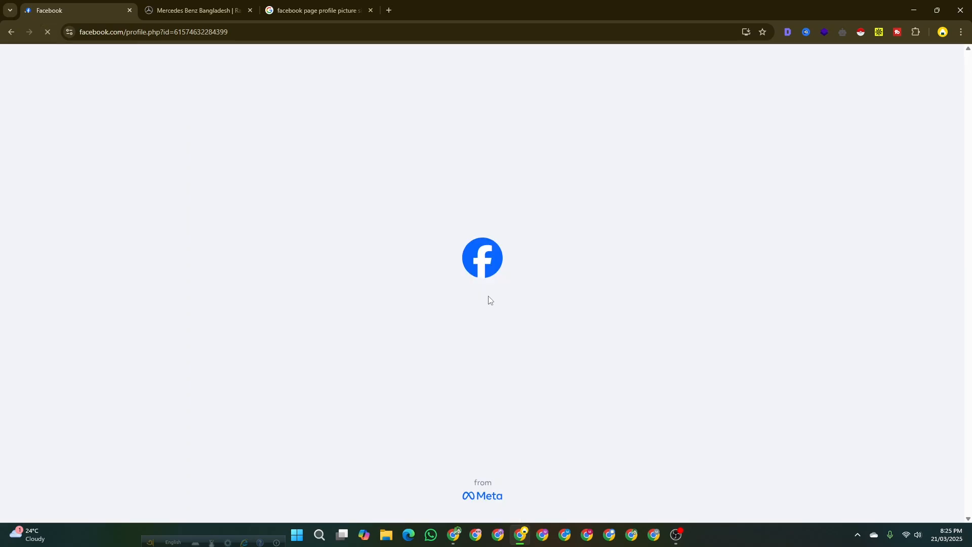
{"action": "scroll", "coordinate": [383, 363], "scroll_direction": "down", "scroll_amount": 5}
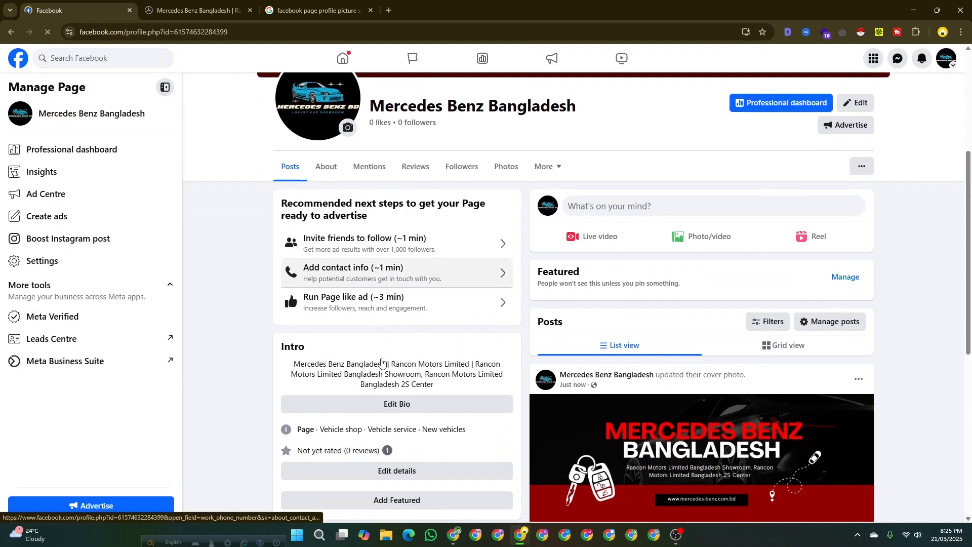
{"action": "scroll", "coordinate": [349, 334], "scroll_direction": "up", "scroll_amount": 1}
{"action": "scroll", "coordinate": [348, 350], "scroll_direction": "down", "scroll_amount": 2}
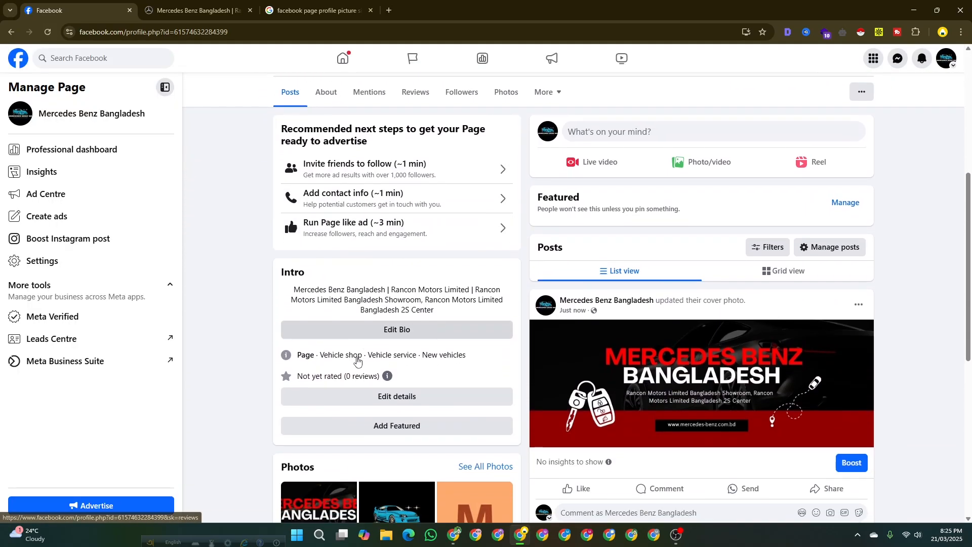
{"action": "scroll", "coordinate": [349, 329], "scroll_direction": "up", "scroll_amount": 3}
{"action": "left_click", "coordinate": [332, 245]}
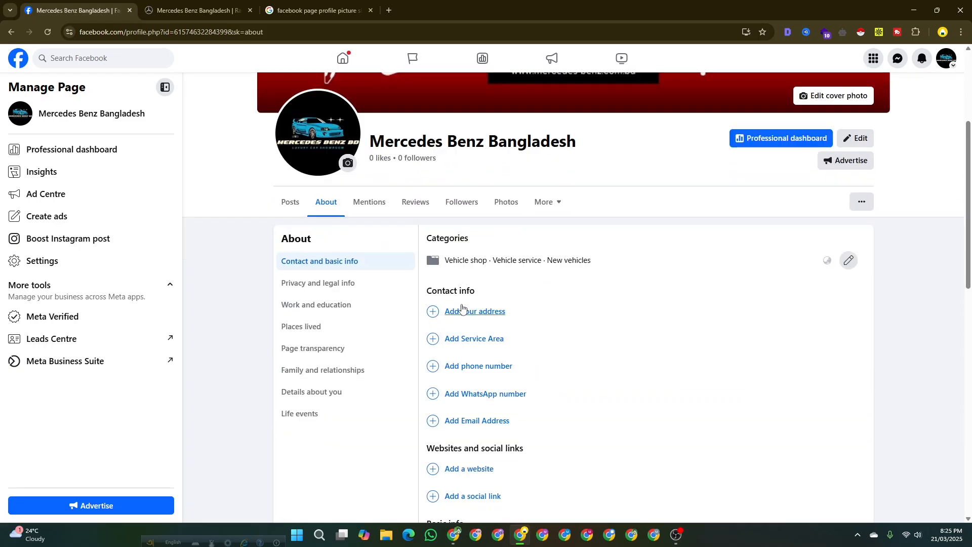
{"action": "scroll", "coordinate": [462, 307], "scroll_direction": "down", "scroll_amount": 1}
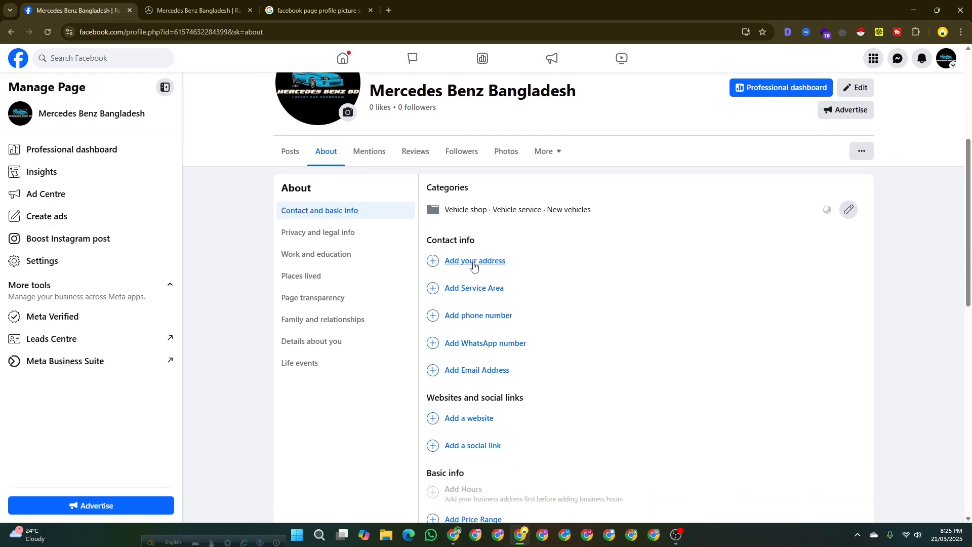
Start adding the page's address under Contact info and put the cursor in the empty Address field
{"action": "left_click", "coordinate": [474, 261]}
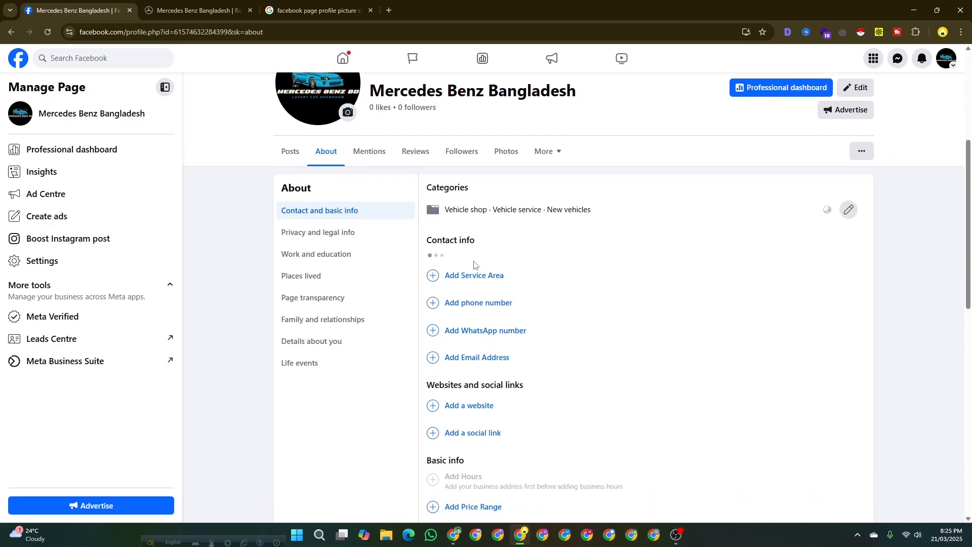
{"action": "left_click", "coordinate": [464, 271]}
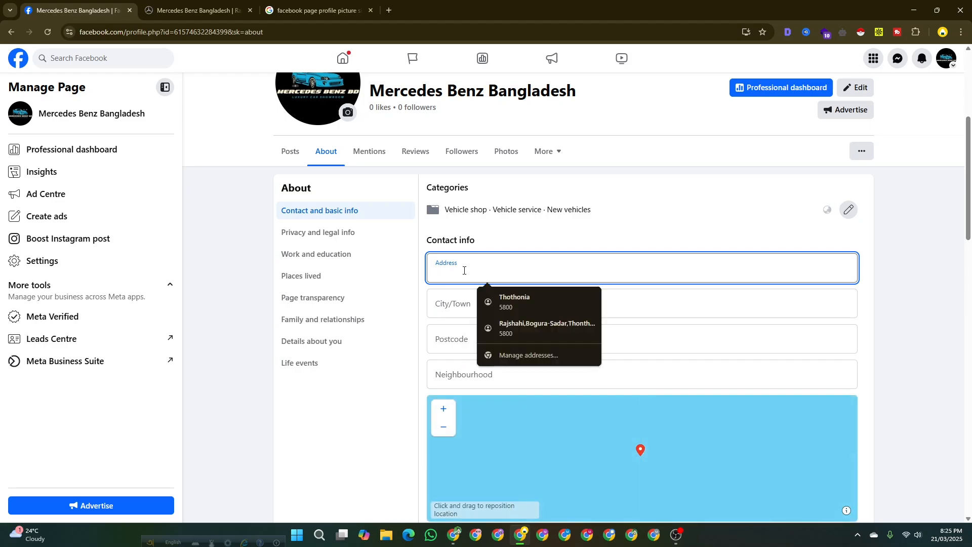
{"action": "scroll", "coordinate": [463, 270], "scroll_direction": "up", "scroll_amount": 3}
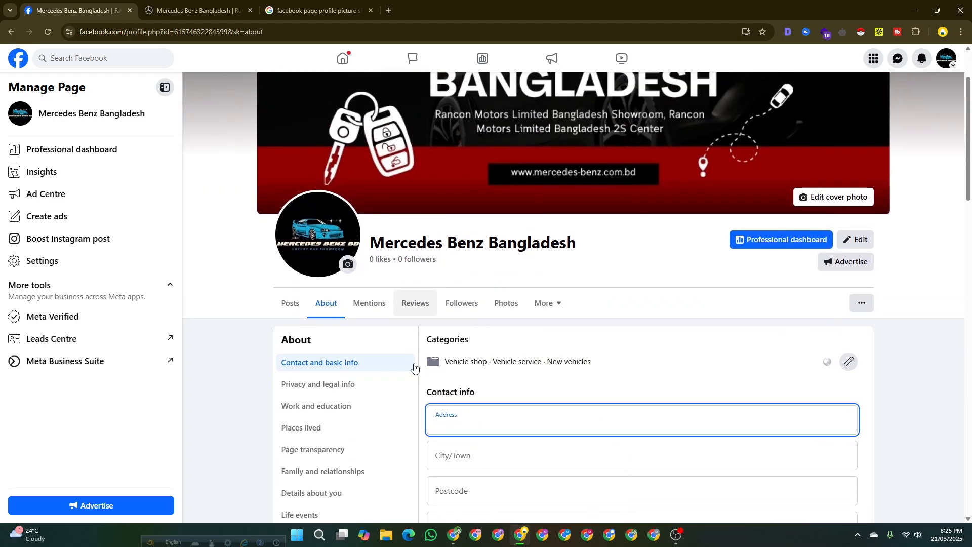
{"action": "scroll", "coordinate": [571, 334], "scroll_direction": "up", "scroll_amount": 2}
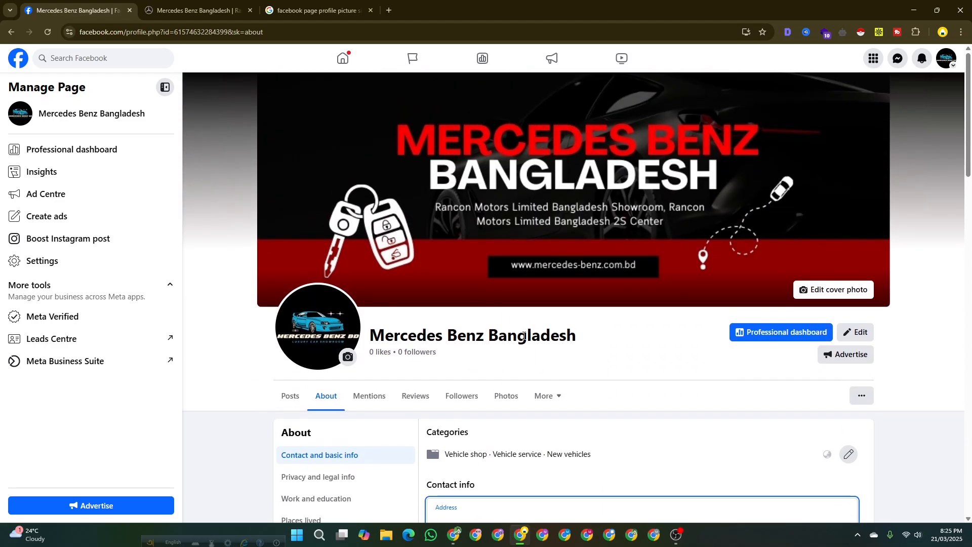
{"action": "scroll", "coordinate": [527, 393], "scroll_direction": "down", "scroll_amount": 3}
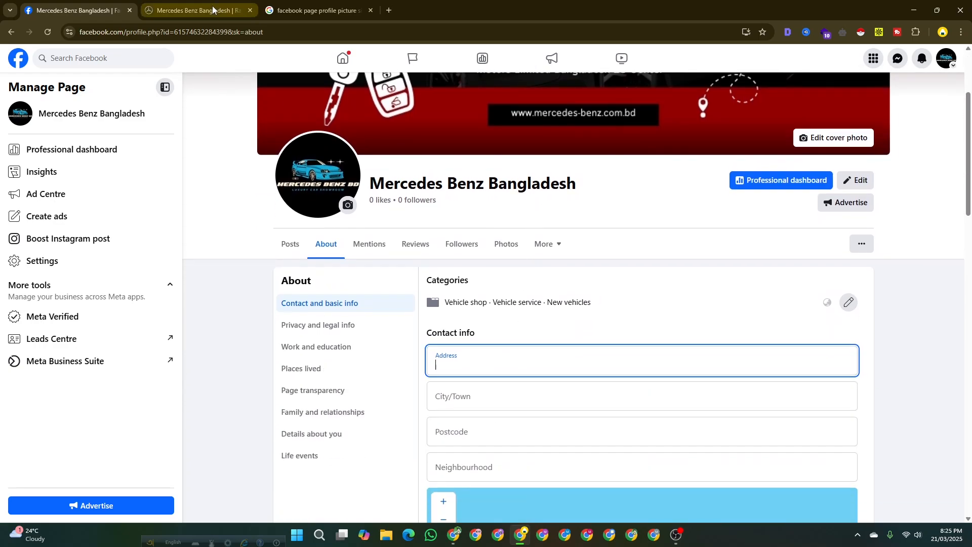
{"action": "scroll", "coordinate": [605, 189], "scroll_direction": "up", "scroll_amount": 2}
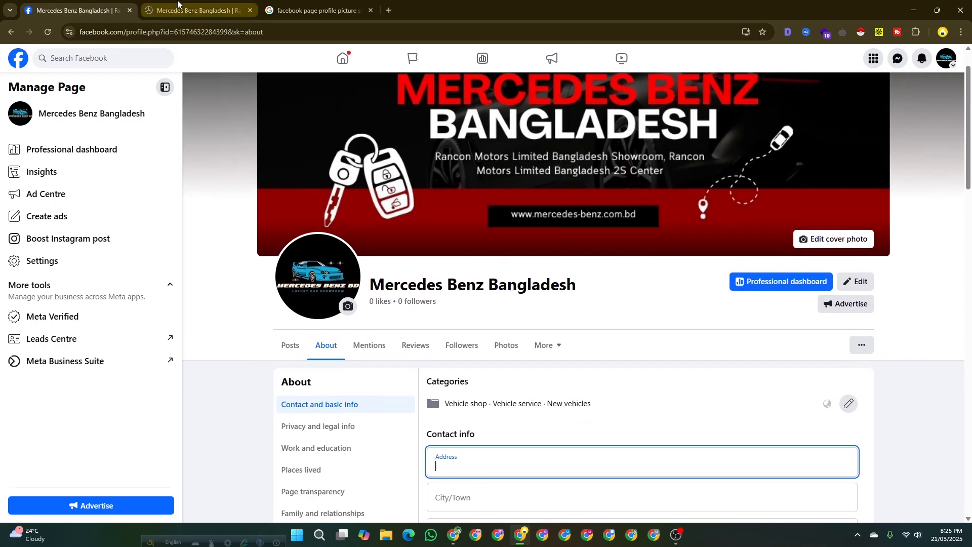
Bring up the mercedes-benz.com.bd site and scroll down to the footer's opening hours and addresses
{"action": "left_click", "coordinate": [197, 10]}
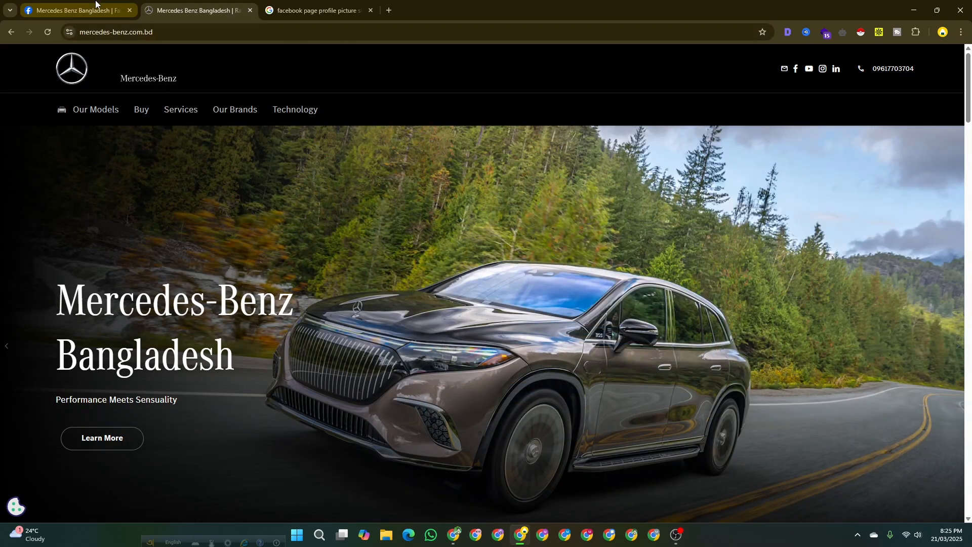
{"action": "scroll", "coordinate": [566, 339], "scroll_direction": "down", "scroll_amount": 2}
{"action": "scroll", "coordinate": [566, 339], "scroll_direction": "down", "scroll_amount": 20}
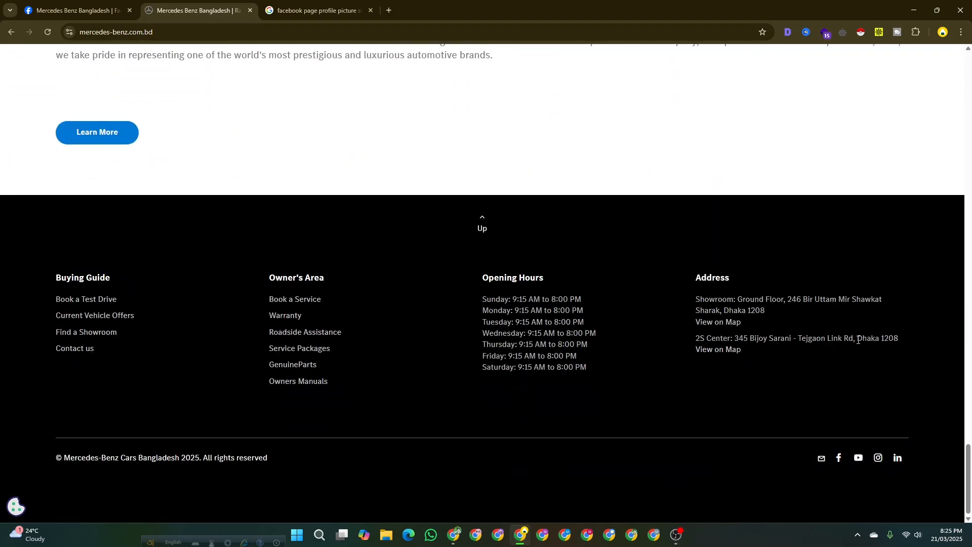
Set the Facebook address form's City/Town to Dhaka, Bangladesh
{"action": "left_click", "coordinate": [76, 10]}
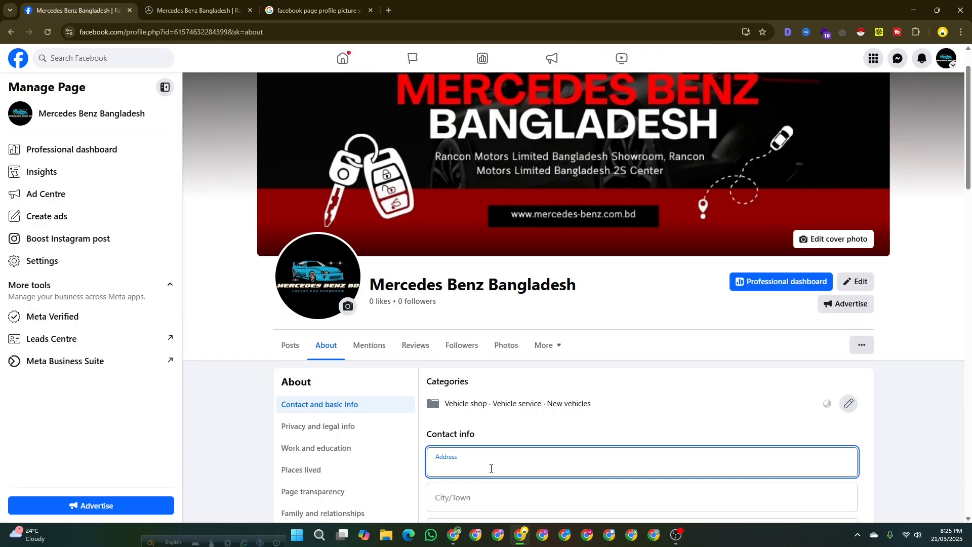
{"action": "scroll", "coordinate": [479, 463], "scroll_direction": "down", "scroll_amount": 2}
{"action": "left_click", "coordinate": [461, 364]}
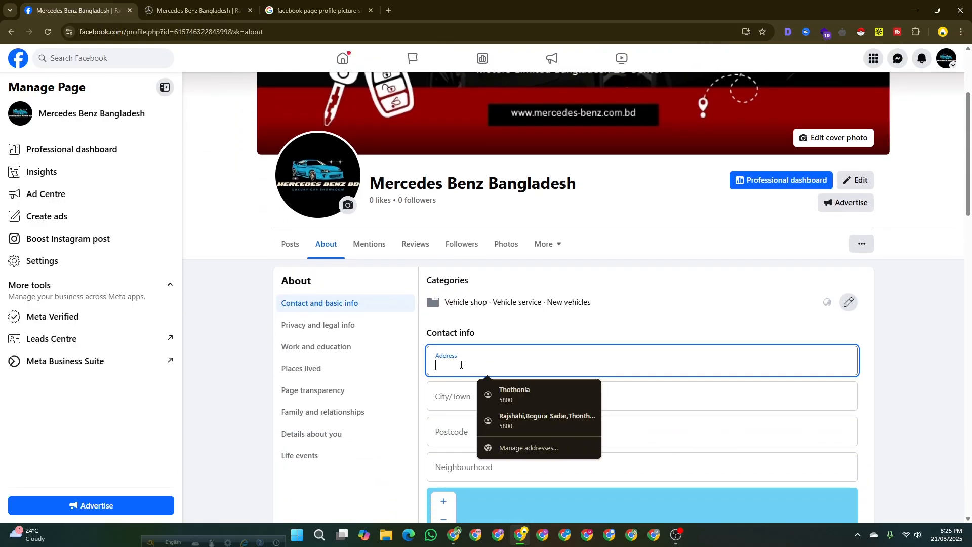
{"action": "left_click", "coordinate": [467, 400]}
{"action": "key", "text": "Tab"}
{"action": "key", "text": "Tab"}
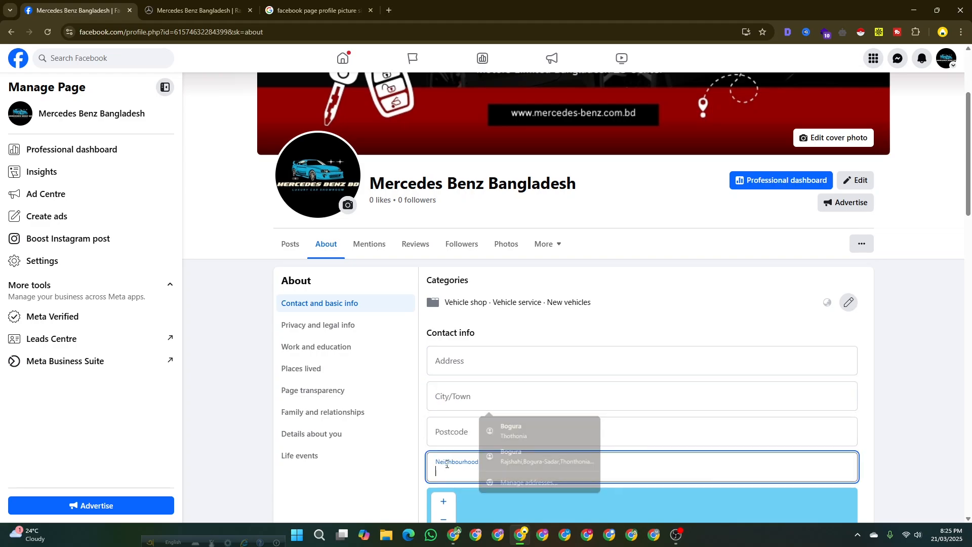
{"action": "left_click", "coordinate": [454, 408]}
{"action": "type", "text": "D"}
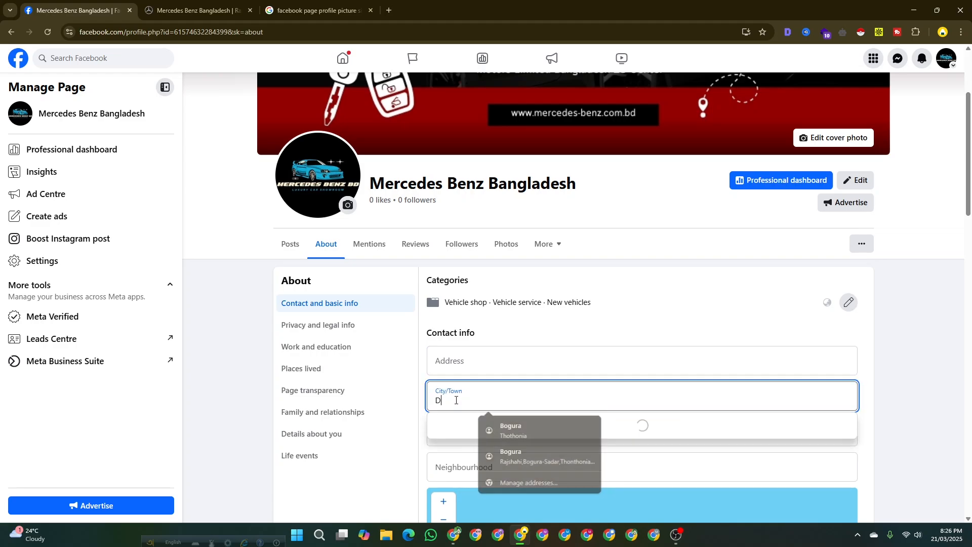
{"action": "type", "text": "haka"}
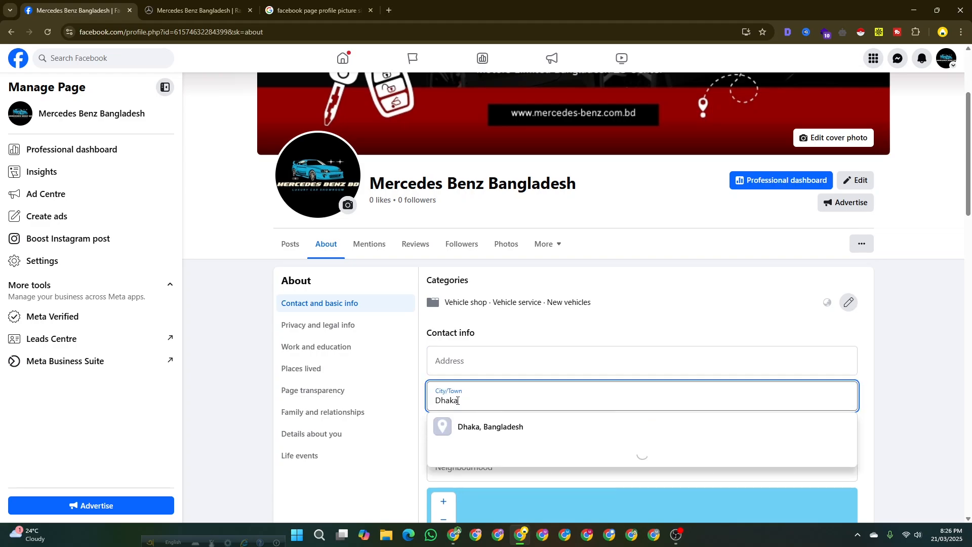
{"action": "left_click", "coordinate": [484, 435]}
Begin the street address with 'T' and bring up the Mercedes-Benz site's address footer
{"action": "left_click", "coordinate": [484, 362]}
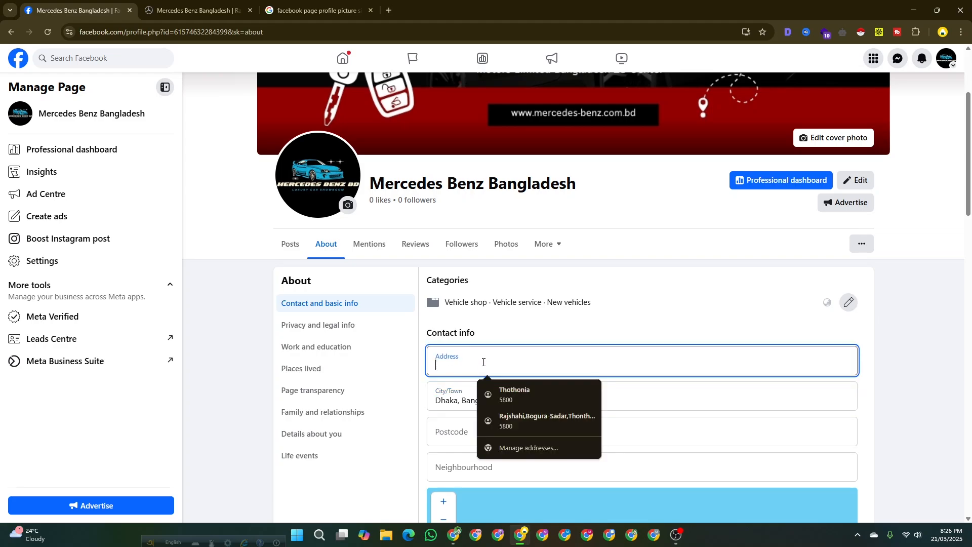
{"action": "type", "text": "Tej"}
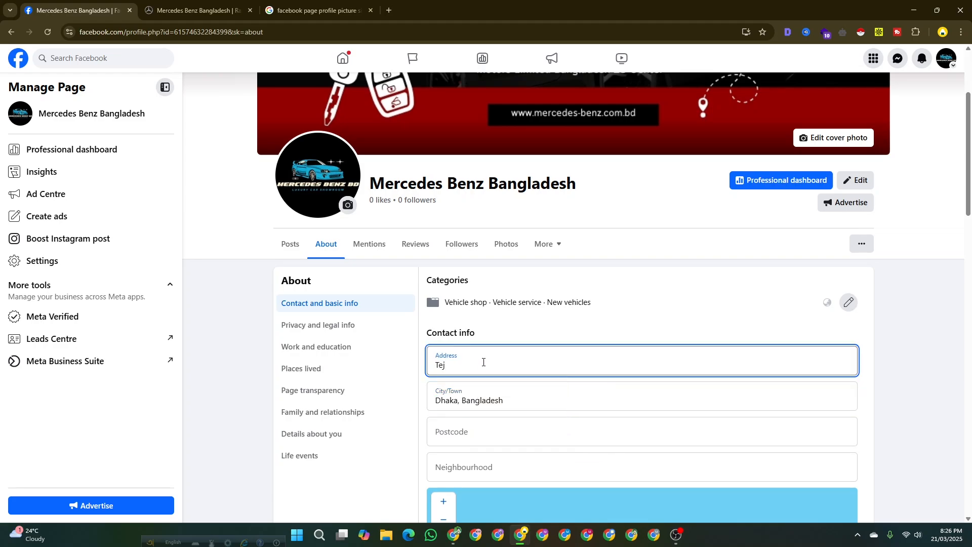
{"action": "left_click", "coordinate": [313, 9]}
{"action": "left_click", "coordinate": [204, 7]}
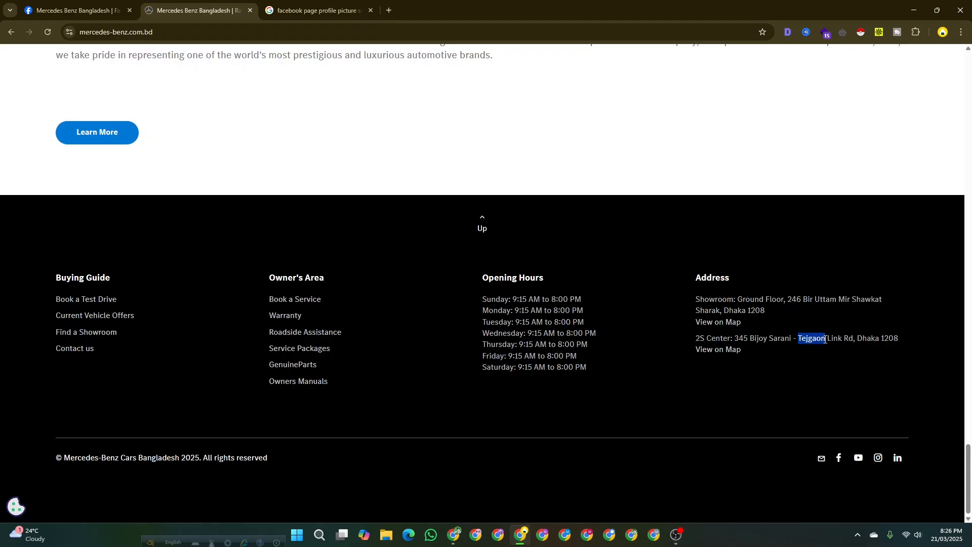
Copy 'Tejgaon Link Rd' from the site footer into Facebook's Address field
{"action": "left_click_drag", "start_coordinate": [826, 338], "coordinate": [860, 340]}
{"action": "key", "text": "ctrl+c"}
{"action": "left_click", "coordinate": [52, 6]}
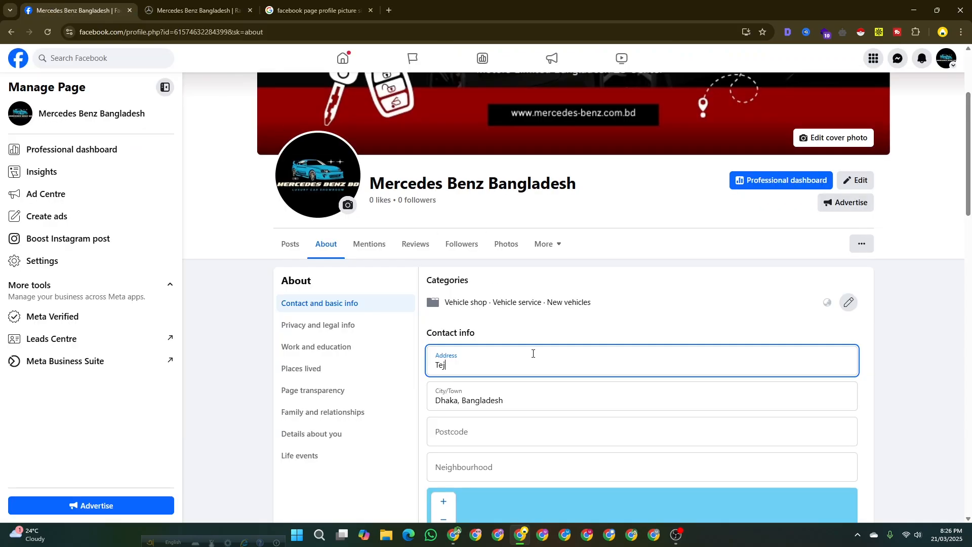
{"action": "left_click_drag", "start_coordinate": [498, 371], "coordinate": [317, 373]}
{"action": "key", "text": "ctrl+v"}
{"action": "left_click", "coordinate": [526, 436]}
Select the full 2S Center address line on the Mercedes-Benz site
{"action": "left_click", "coordinate": [197, 11]}
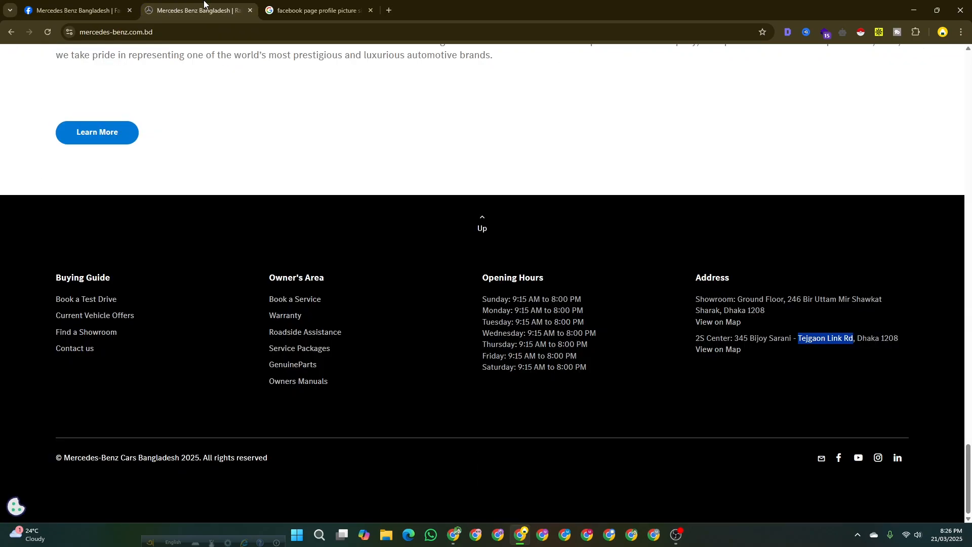
{"action": "left_click", "coordinate": [756, 363]}
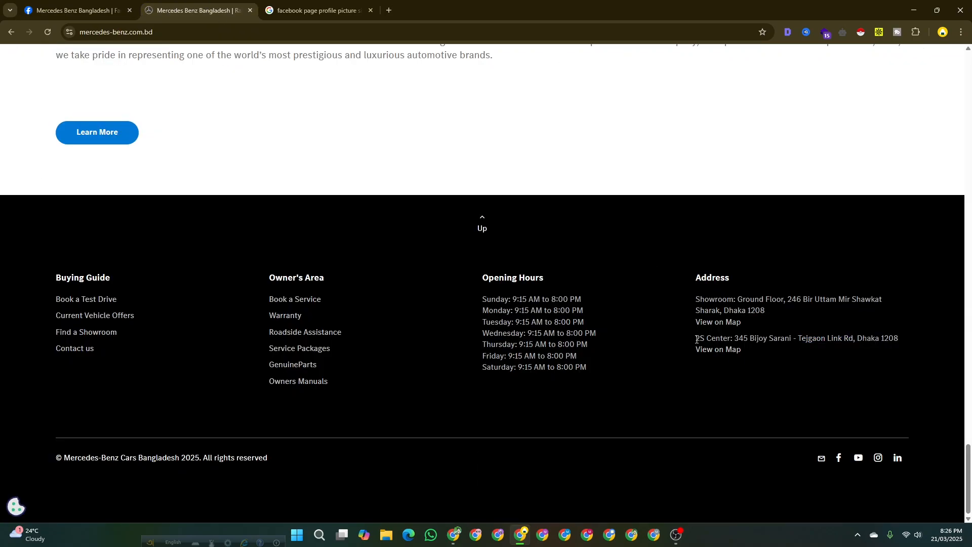
{"action": "left_click_drag", "start_coordinate": [696, 341], "coordinate": [896, 339]}
{"action": "key", "text": "ctrl+c"}
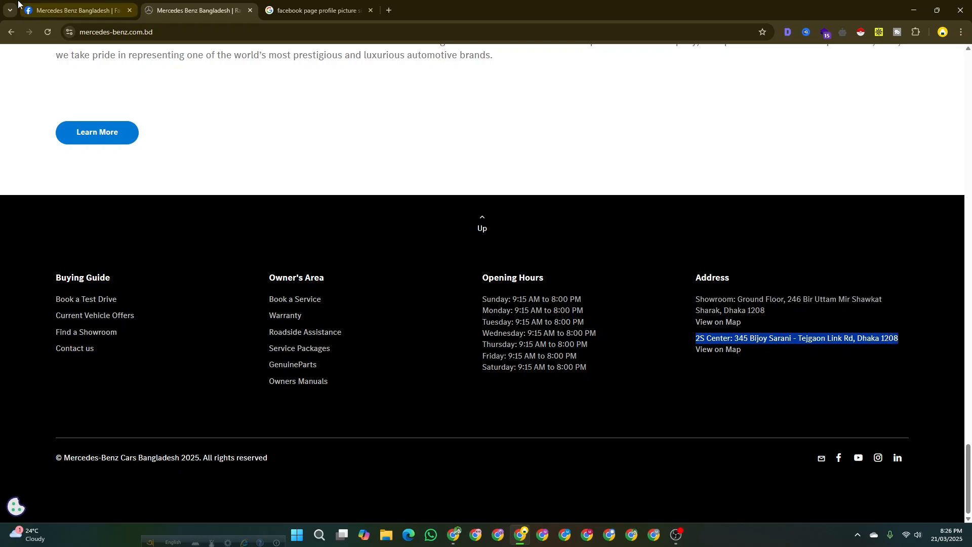
{"action": "left_click", "coordinate": [76, 10]}
Replace the Address with the full 2S Center line and copy 1208 into Postcode
{"action": "left_click", "coordinate": [522, 365]}
{"action": "key", "text": "ctrl+a"}
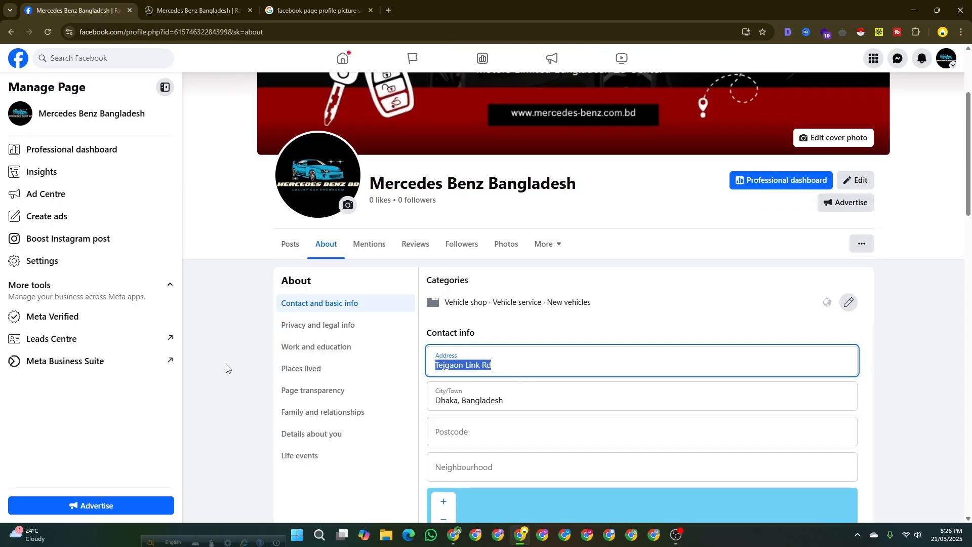
{"action": "key", "text": "ctrl+v"}
{"action": "left_click_drag", "start_coordinate": [642, 365], "coordinate": [621, 368]}
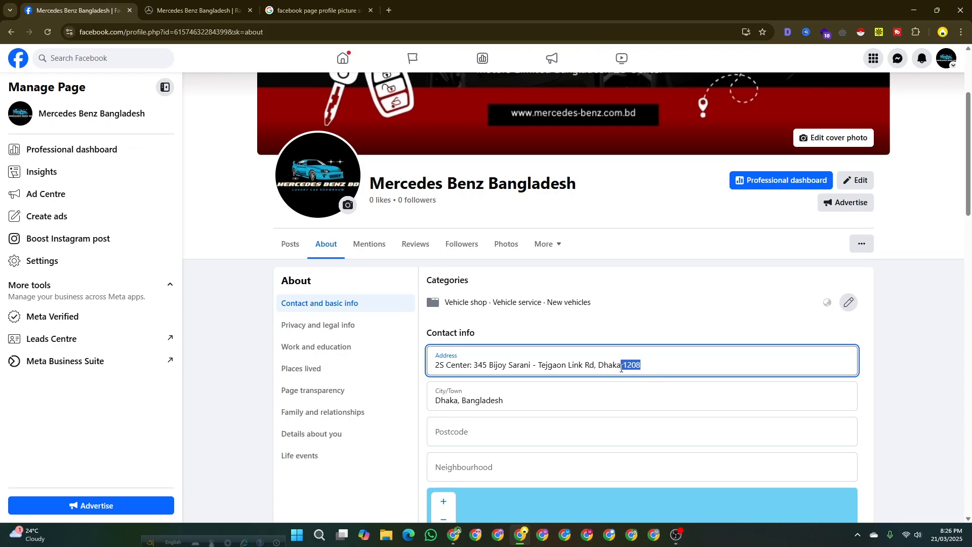
{"action": "key", "text": "ctrl+c"}
{"action": "left_click", "coordinate": [474, 433]}
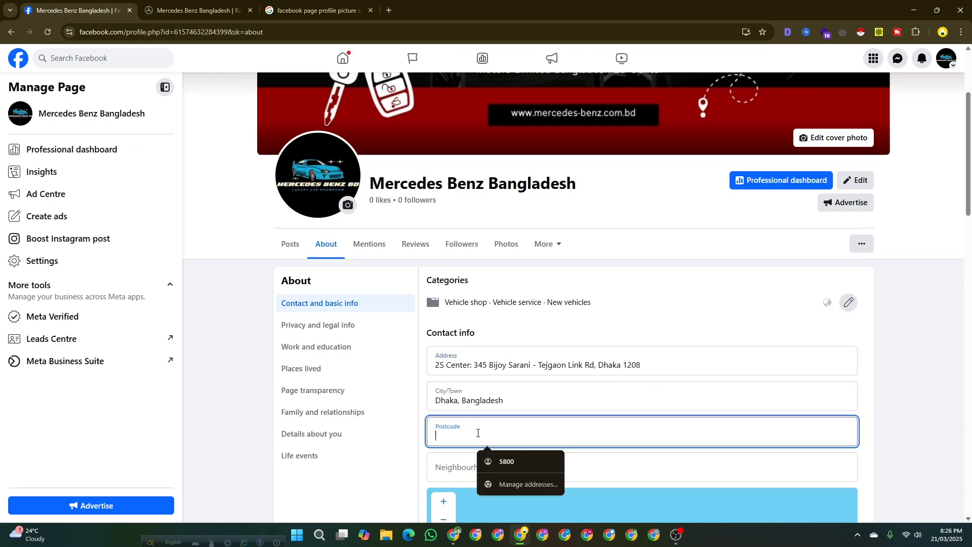
{"action": "key", "text": "ctrl+v"}
Copy 'Tejgaon' from the address into the Neighbourhood field
{"action": "left_click", "coordinate": [476, 473]}
{"action": "scroll", "coordinate": [475, 473], "scroll_direction": "down", "scroll_amount": 3}
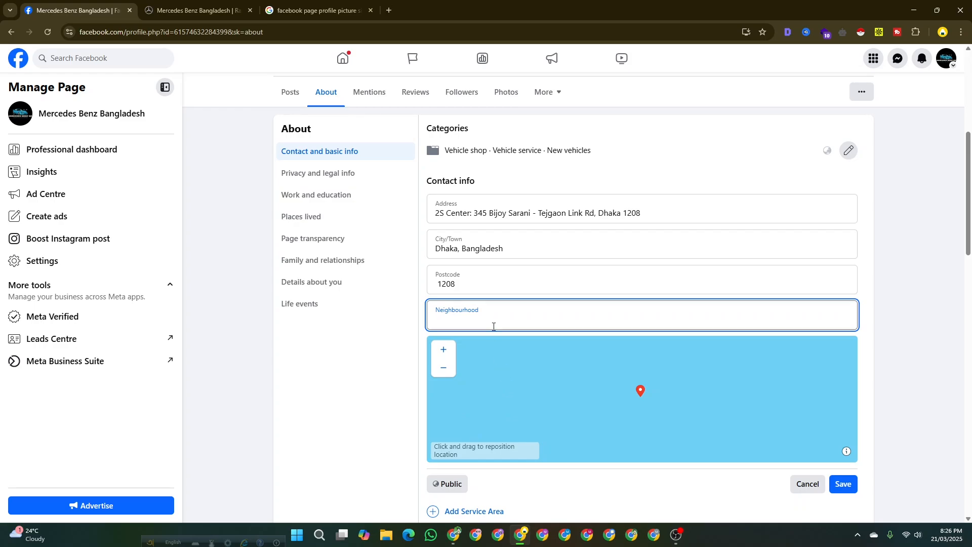
{"action": "left_click", "coordinate": [311, 442]}
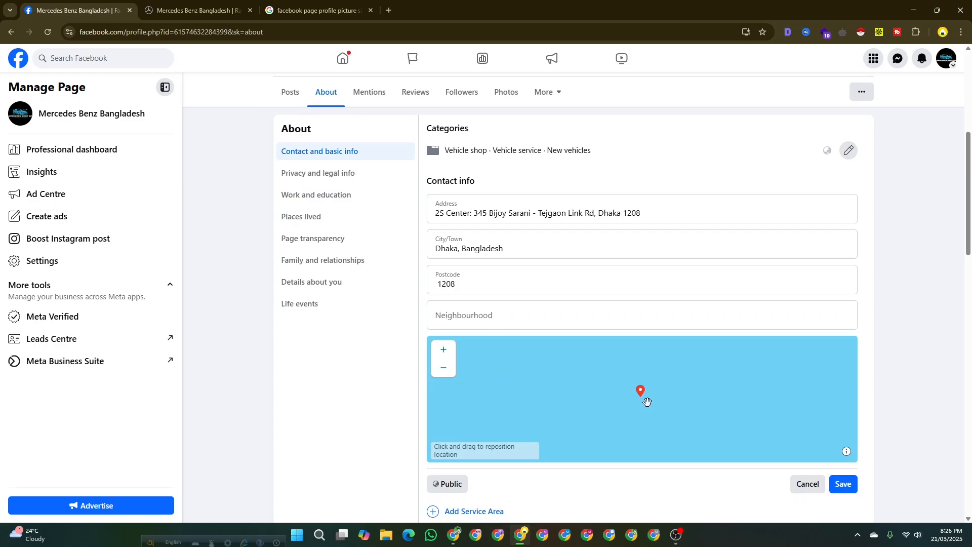
{"action": "scroll", "coordinate": [642, 394], "scroll_direction": "down", "scroll_amount": 3}
{"action": "scroll", "coordinate": [647, 401], "scroll_direction": "up", "scroll_amount": 3}
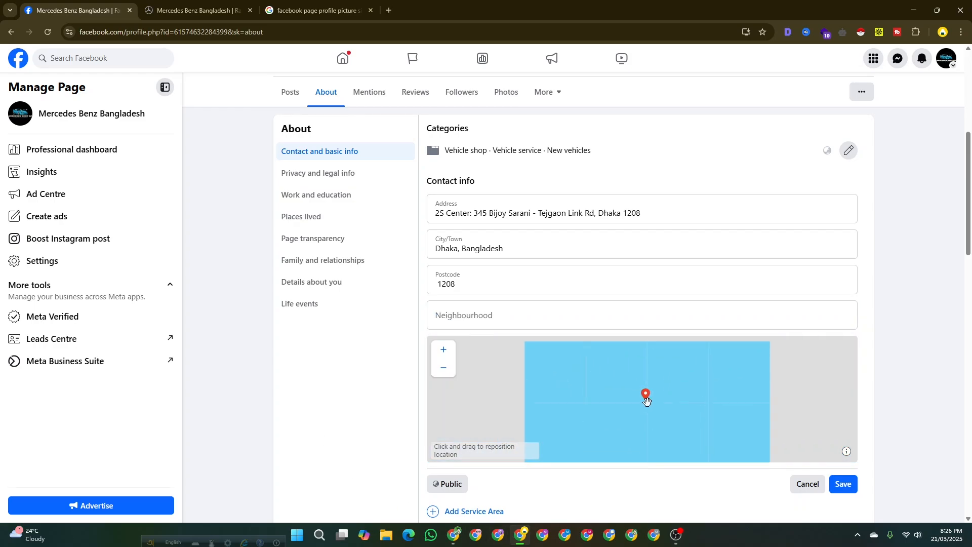
{"action": "left_click", "coordinate": [635, 213]}
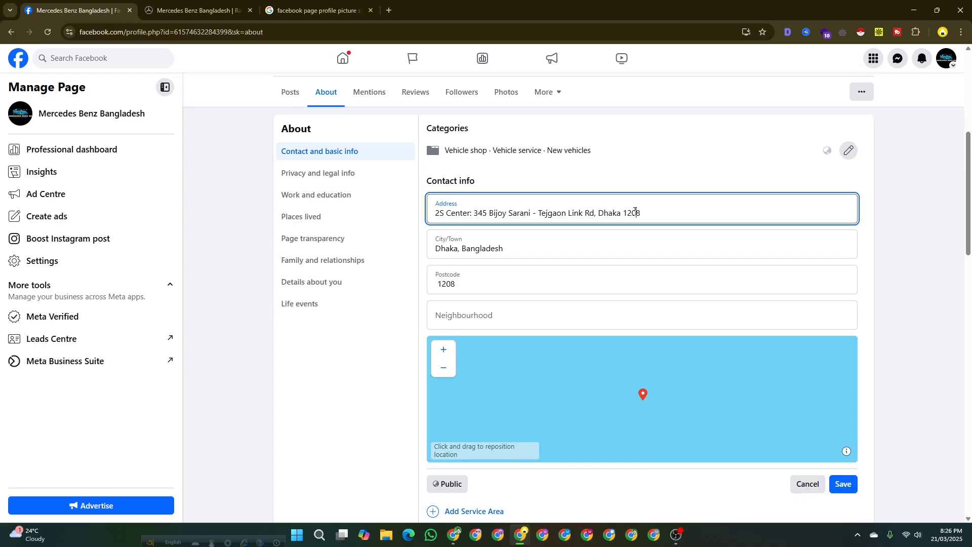
{"action": "left_click", "coordinate": [518, 312]}
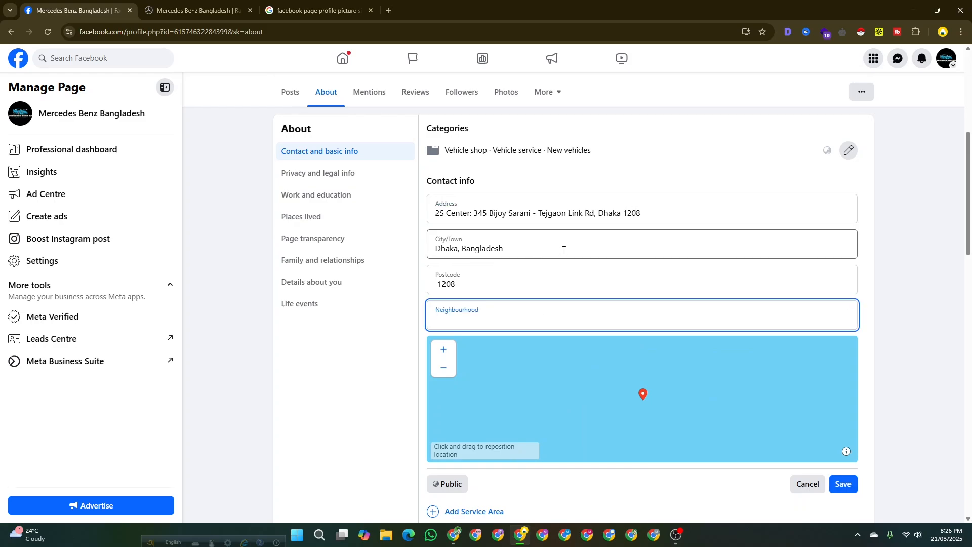
{"action": "left_click_drag", "start_coordinate": [538, 213], "coordinate": [554, 213]}
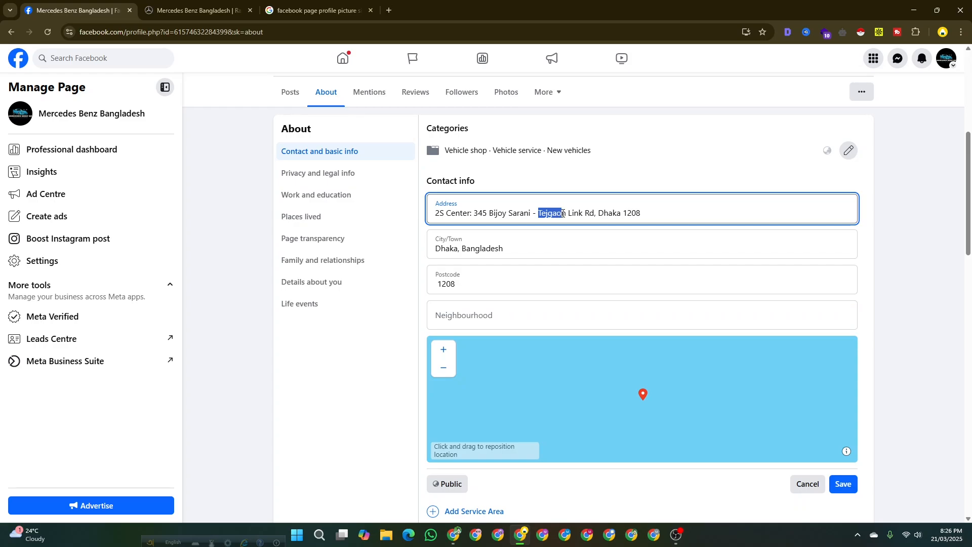
{"action": "key", "text": "ctrl+c"}
{"action": "left_click", "coordinate": [447, 314]}
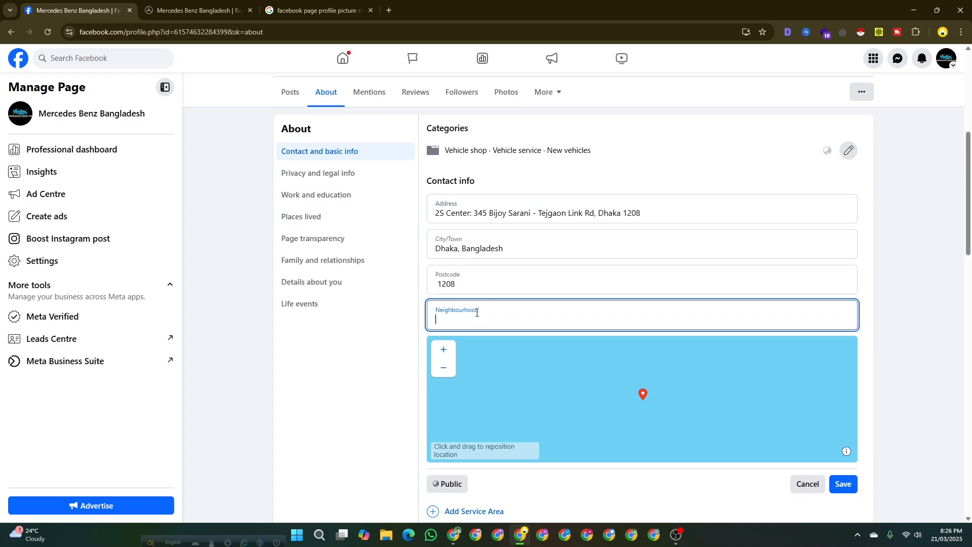
{"action": "key", "text": "ctrl+v"}
{"action": "left_click", "coordinate": [379, 361]}
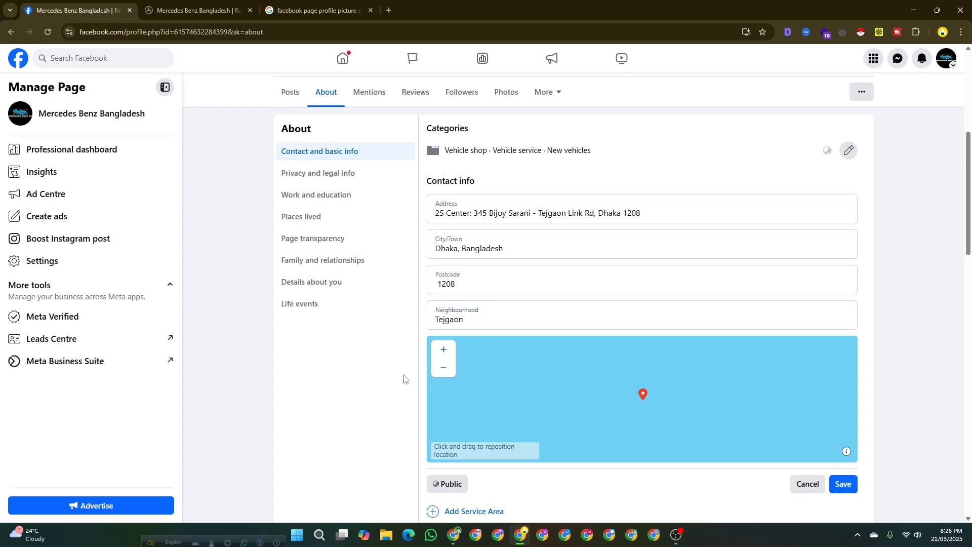
Zoom the location map in and replace the Neighbourhood 'Tejgaon' with 'bangladesh'
{"action": "scroll", "coordinate": [512, 408], "scroll_direction": "down", "scroll_amount": 3}
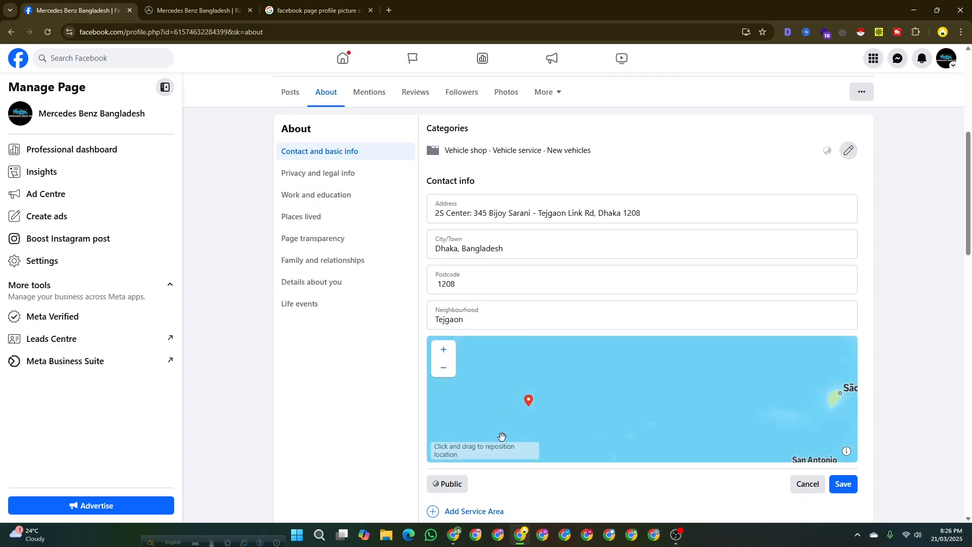
{"action": "scroll", "coordinate": [716, 402], "scroll_direction": "down", "scroll_amount": 3}
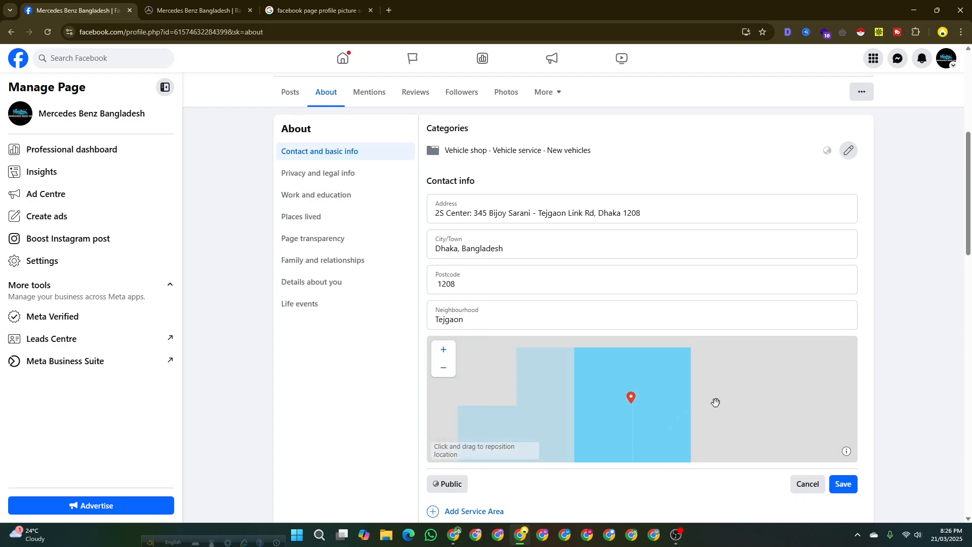
{"action": "scroll", "coordinate": [715, 403], "scroll_direction": "down", "scroll_amount": 1}
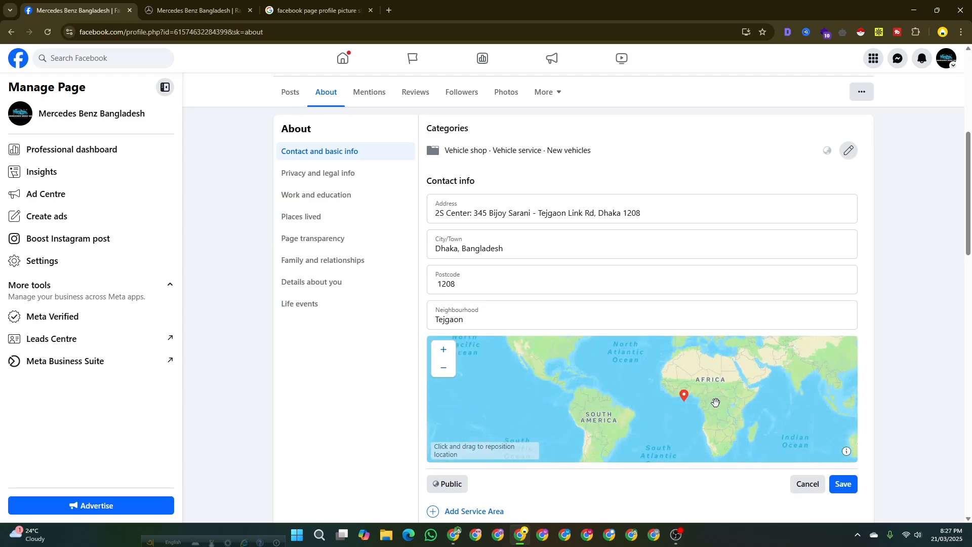
{"action": "scroll", "coordinate": [715, 403], "scroll_direction": "up", "scroll_amount": 1}
{"action": "scroll", "coordinate": [466, 432], "scroll_direction": "down", "scroll_amount": 1}
{"action": "scroll", "coordinate": [384, 468], "scroll_direction": "down", "scroll_amount": 3}
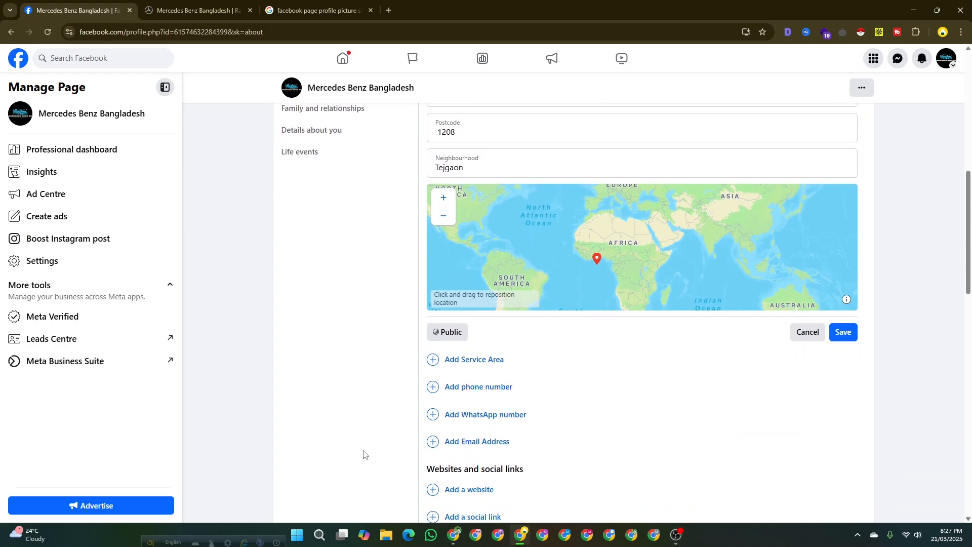
{"action": "scroll", "coordinate": [388, 452], "scroll_direction": "up", "scroll_amount": 2}
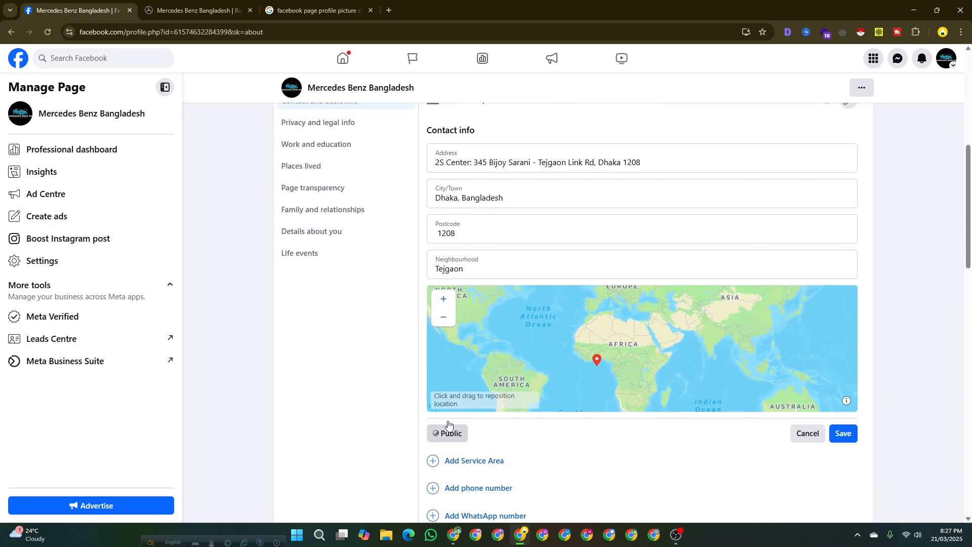
{"action": "left_click", "coordinate": [444, 302]}
{"action": "left_click", "coordinate": [475, 268]}
{"action": "scroll", "coordinate": [475, 267], "scroll_direction": "down", "scroll_amount": 1}
{"action": "scroll", "coordinate": [408, 302], "scroll_direction": "up", "scroll_amount": 2}
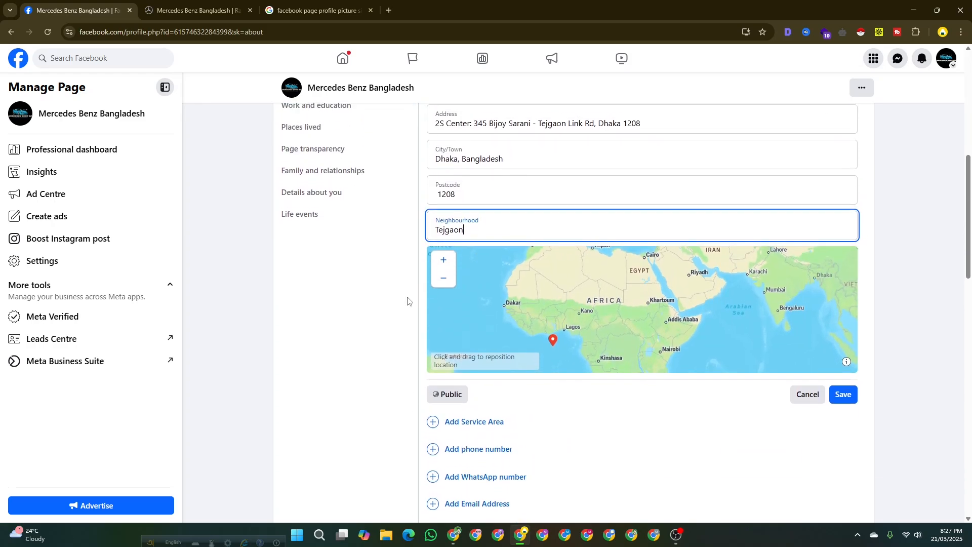
{"action": "scroll", "coordinate": [485, 317], "scroll_direction": "up", "scroll_amount": 1}
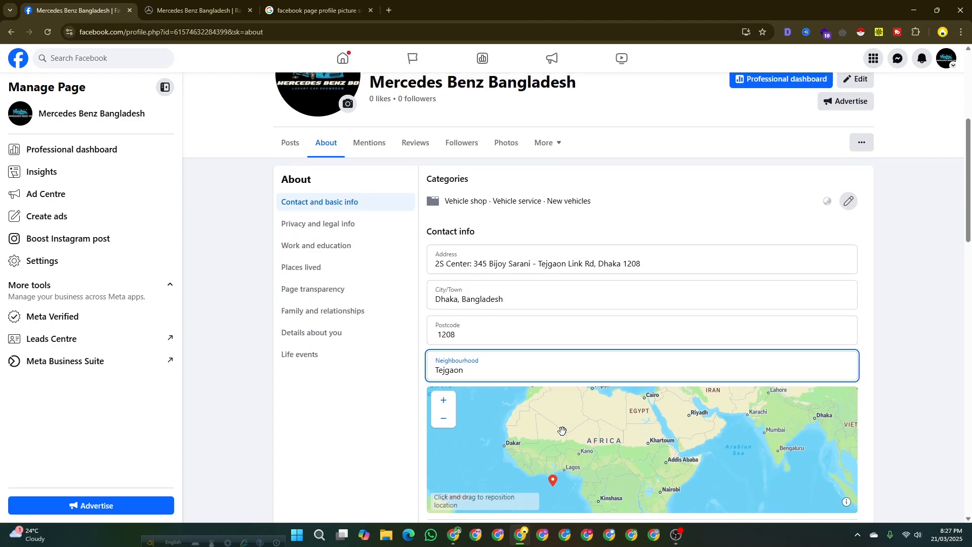
{"action": "left_click_drag", "start_coordinate": [496, 368], "coordinate": [388, 370]}
{"action": "key", "text": "ctrl+c"}
{"action": "type", "text": "bangladesh"}
{"action": "left_click", "coordinate": [409, 402]}
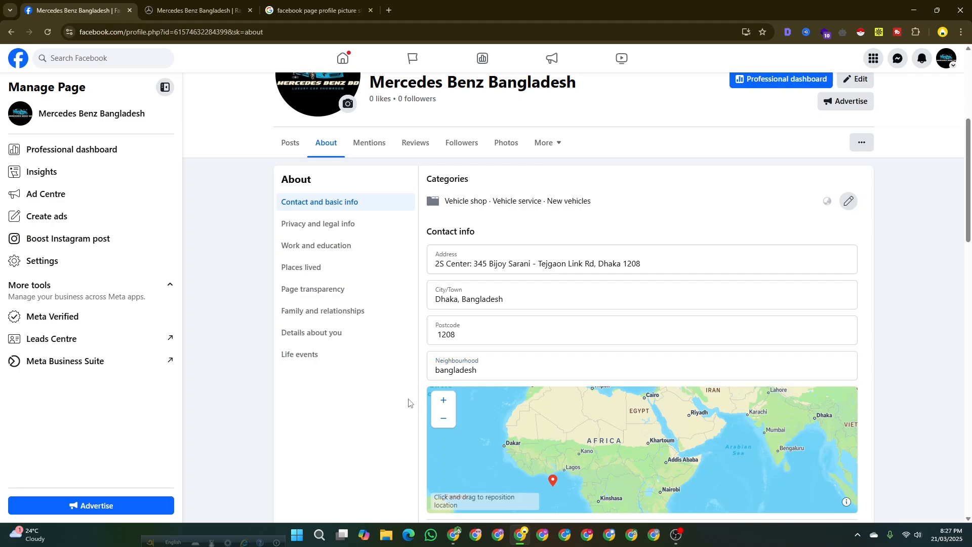
Clear all text from the Address field
{"action": "scroll", "coordinate": [416, 397], "scroll_direction": "down", "scroll_amount": 3}
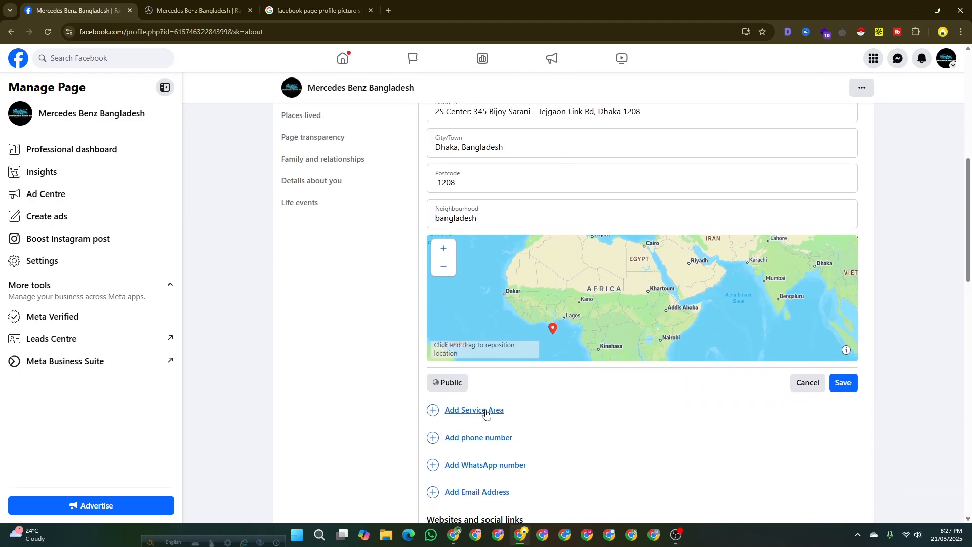
{"action": "scroll", "coordinate": [486, 414], "scroll_direction": "down", "scroll_amount": 1}
{"action": "scroll", "coordinate": [484, 435], "scroll_direction": "up", "scroll_amount": 3}
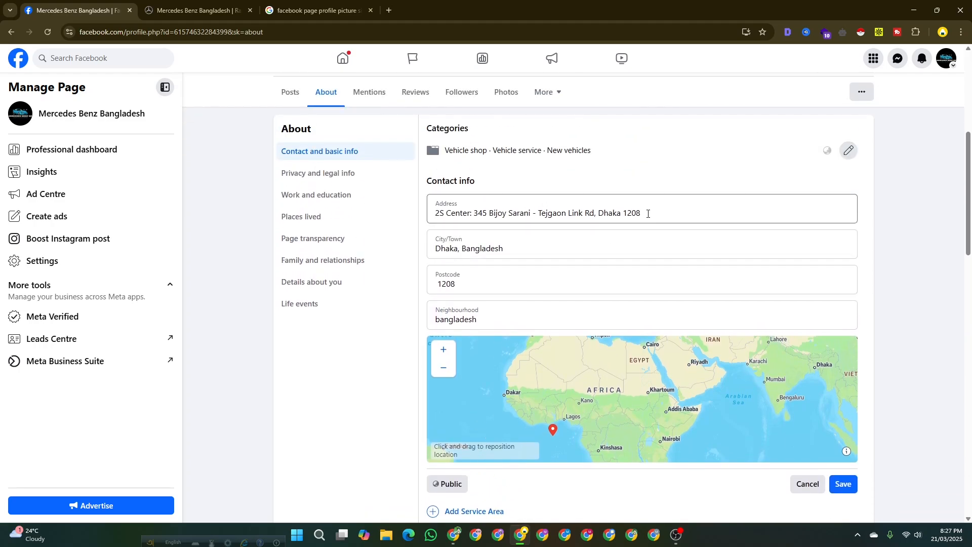
{"action": "left_click_drag", "start_coordinate": [645, 212], "coordinate": [391, 211]}
{"action": "key", "text": "BackSpace"}
{"action": "scroll", "coordinate": [506, 274], "scroll_direction": "up", "scroll_amount": 2}
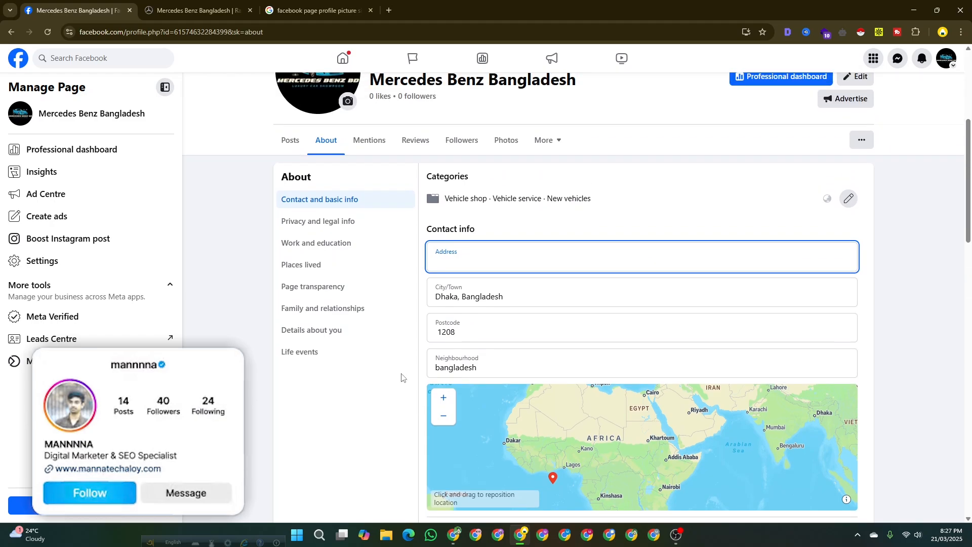
Paste Tejgaon into Address, empty the Neighbourhood field, then discard the old address form
{"action": "left_click", "coordinate": [494, 322]}
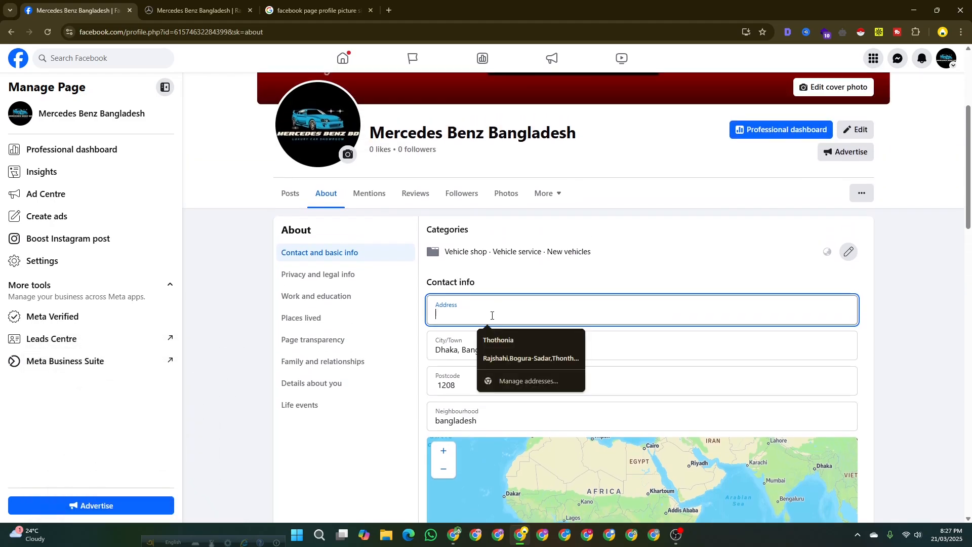
{"action": "key", "text": "ctrl+v"}
{"action": "left_click", "coordinate": [374, 363]}
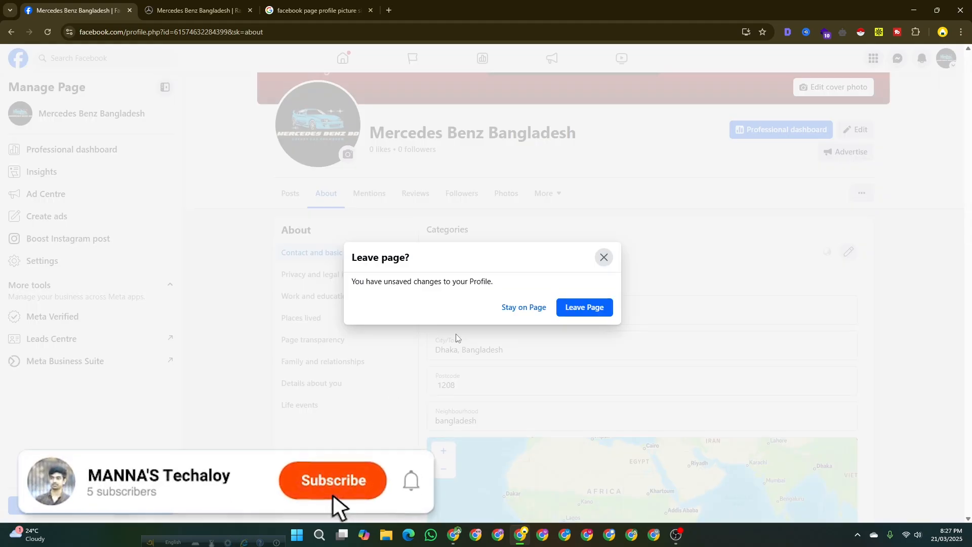
{"action": "left_click", "coordinate": [605, 258]}
{"action": "scroll", "coordinate": [516, 375], "scroll_direction": "down", "scroll_amount": 1}
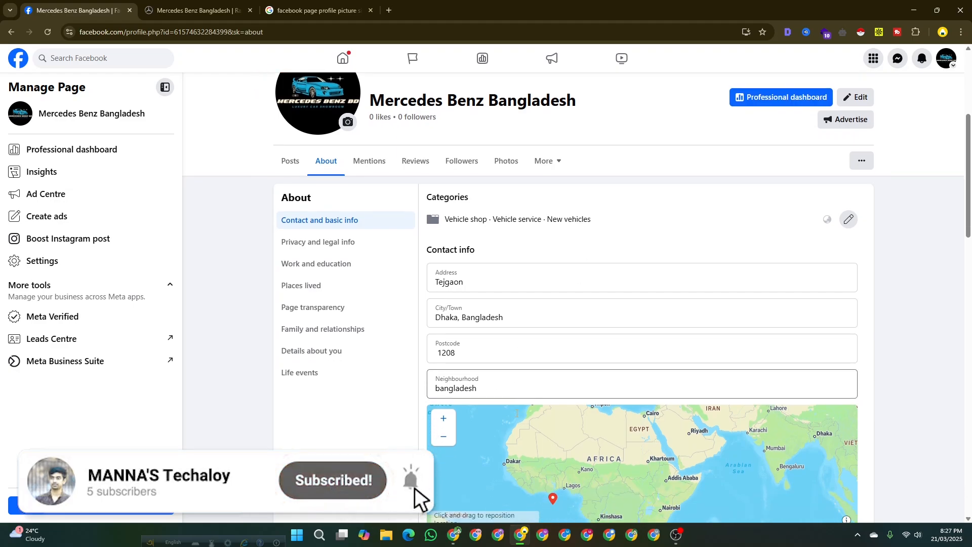
{"action": "left_click", "coordinate": [516, 372]}
{"action": "left_click_drag", "start_coordinate": [516, 373], "coordinate": [365, 373]}
{"action": "key", "text": "BackSpace"}
{"action": "left_click", "coordinate": [375, 428]}
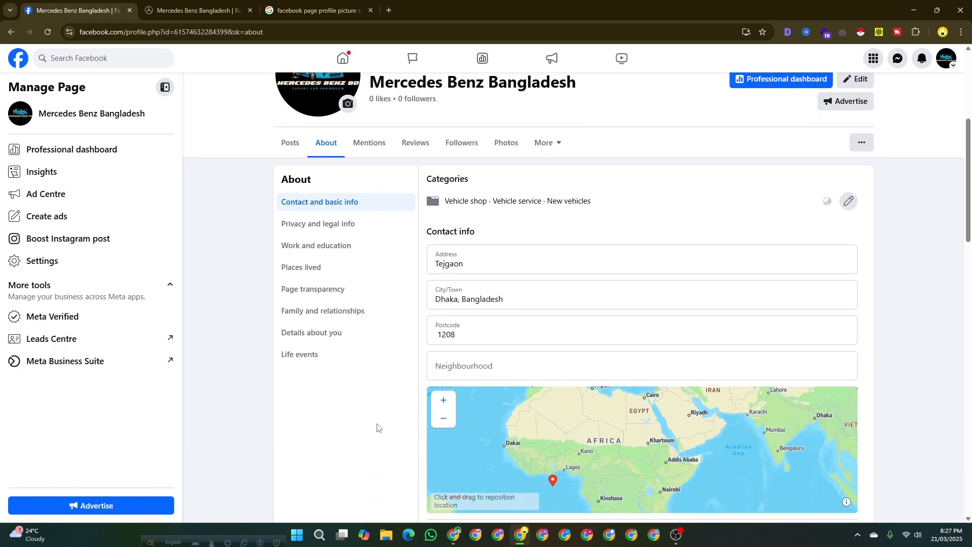
{"action": "scroll", "coordinate": [378, 428], "scroll_direction": "down", "scroll_amount": 3}
{"action": "left_click", "coordinate": [807, 382]}
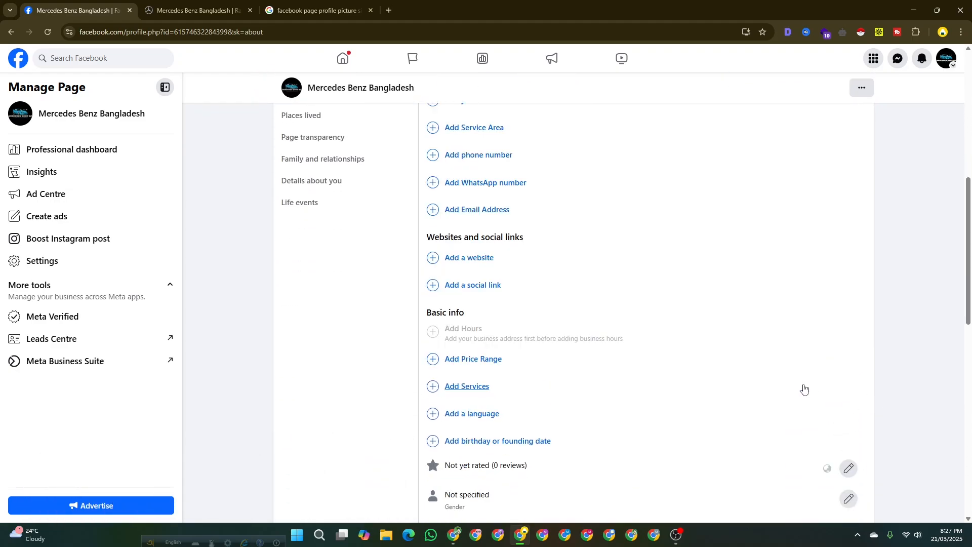
Start a new address with Tejgaon as Address and Dhaka, Bangladesh as City/Town
{"action": "scroll", "coordinate": [542, 385], "scroll_direction": "up", "scroll_amount": 2}
{"action": "scroll", "coordinate": [542, 385], "scroll_direction": "up", "scroll_amount": 2}
{"action": "left_click", "coordinate": [493, 303]}
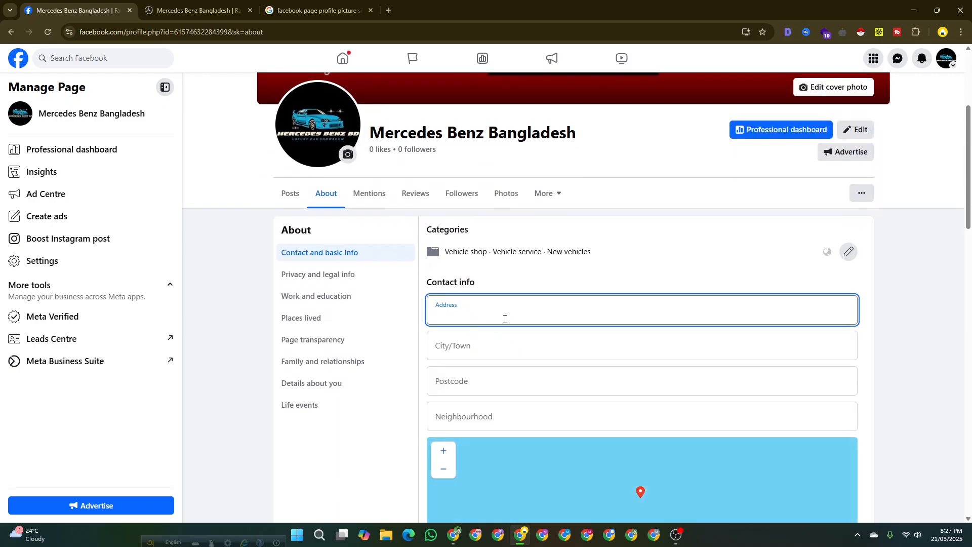
{"action": "left_click", "coordinate": [504, 319]}
{"action": "key", "text": "ctrl+v"}
{"action": "left_click", "coordinate": [486, 346]}
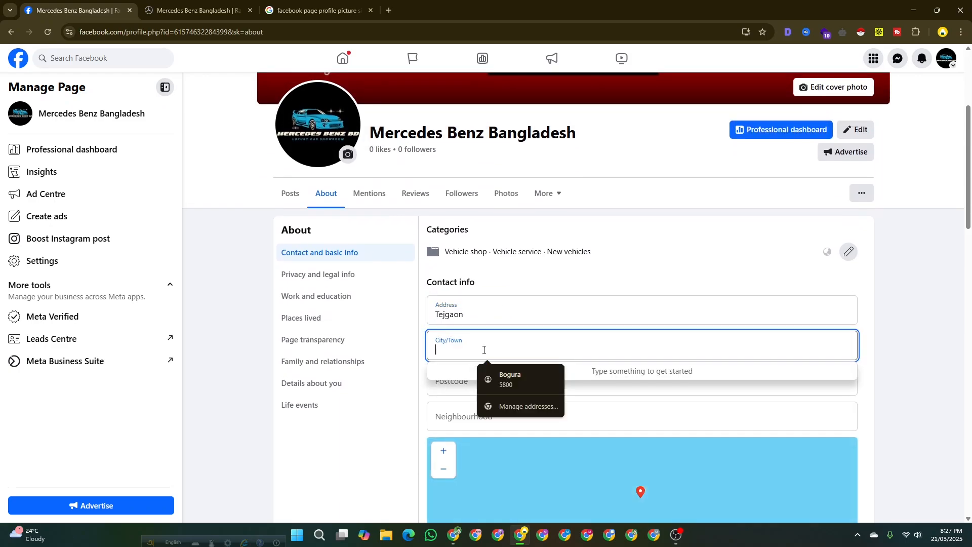
{"action": "type", "text": "tejgoa"}
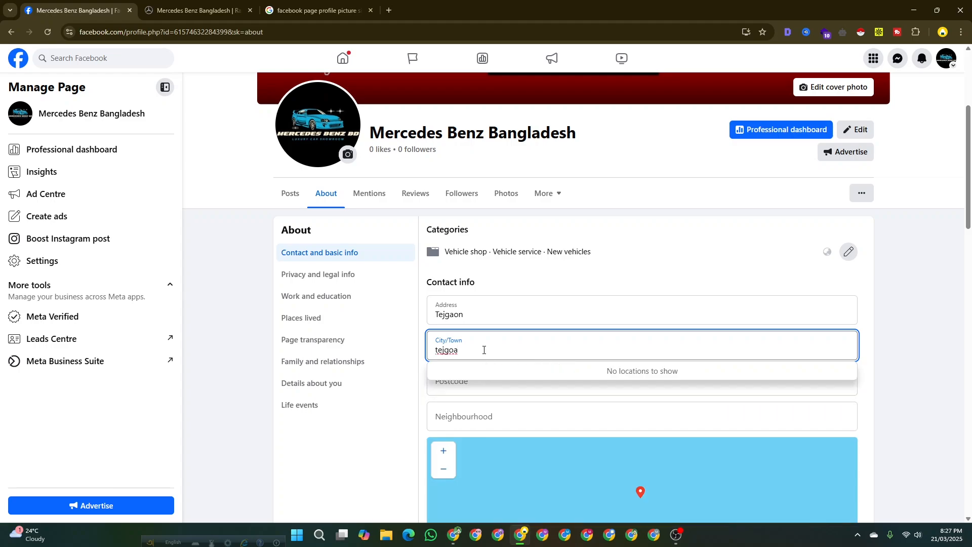
{"action": "type", "text": "n"}
{"action": "key", "text": "BackSpace"}
{"action": "key", "text": "BackSpace"}
{"action": "key", "text": "BackSpace"}
{"action": "key", "text": "BackSpace"}
{"action": "key", "text": "BackSpace"}
{"action": "key", "text": "BackSpace"}
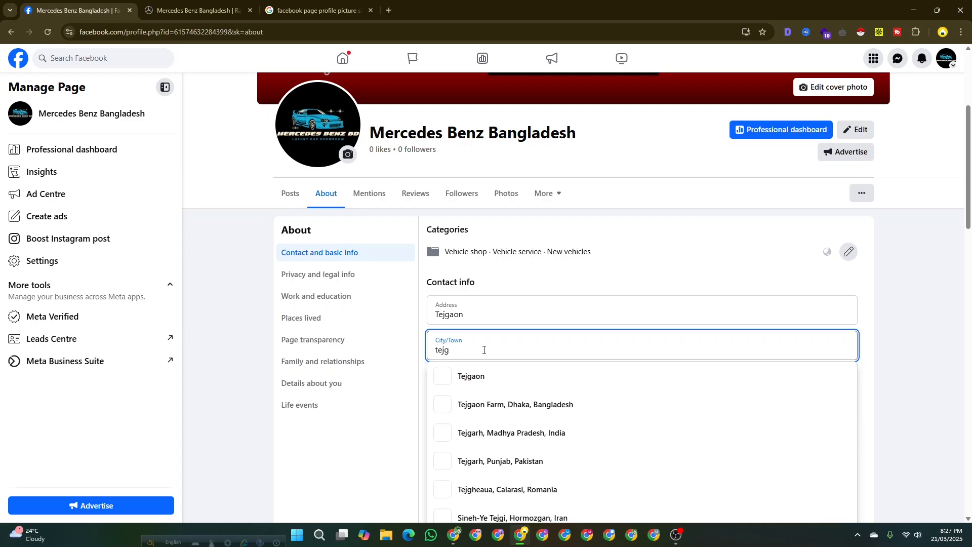
{"action": "key", "text": "BackSpace"}
{"action": "type", "text": "Dha"}
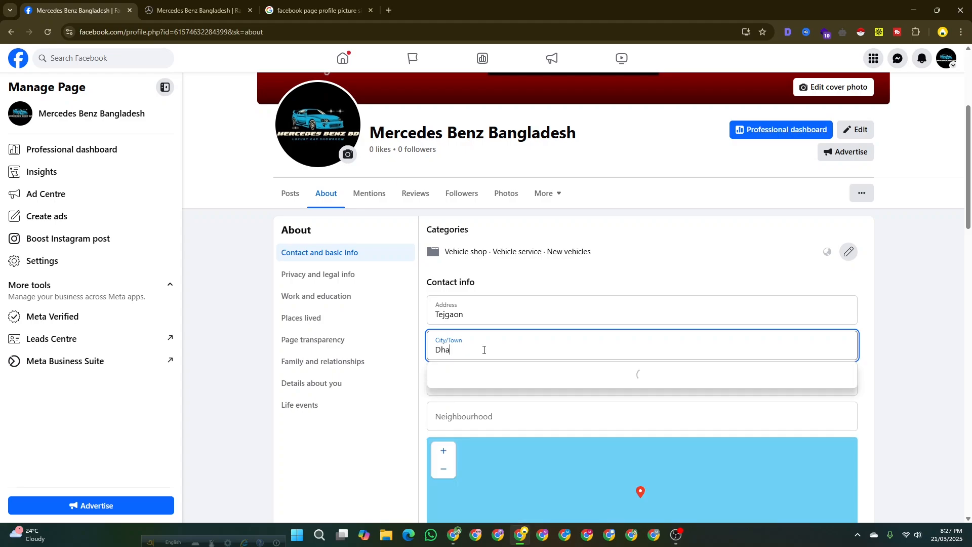
{"action": "type", "text": "ka"}
{"action": "left_click", "coordinate": [494, 375]}
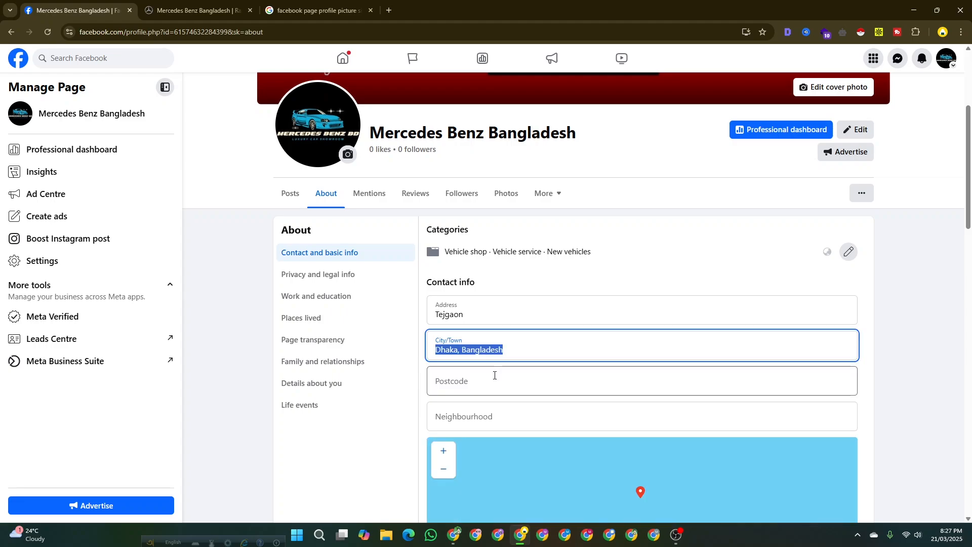
Copy postcode 1208 from the service centre address on the website into Postcode
{"action": "scroll", "coordinate": [430, 369], "scroll_direction": "down", "scroll_amount": 1}
{"action": "left_click", "coordinate": [466, 340]}
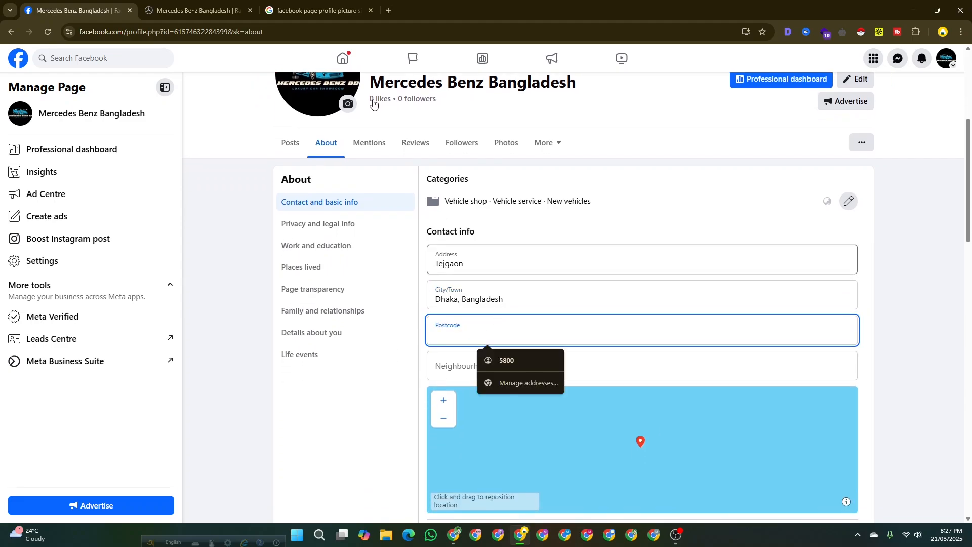
{"action": "left_click", "coordinate": [231, 11]}
{"action": "left_click", "coordinate": [700, 340]}
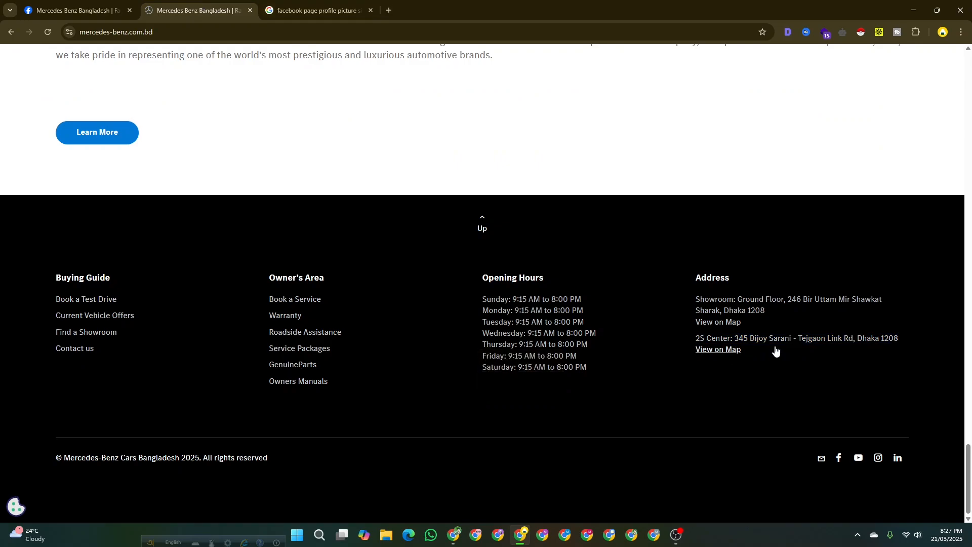
{"action": "left_click_drag", "start_coordinate": [881, 337], "coordinate": [901, 338]}
{"action": "key", "text": "ctrl+c"}
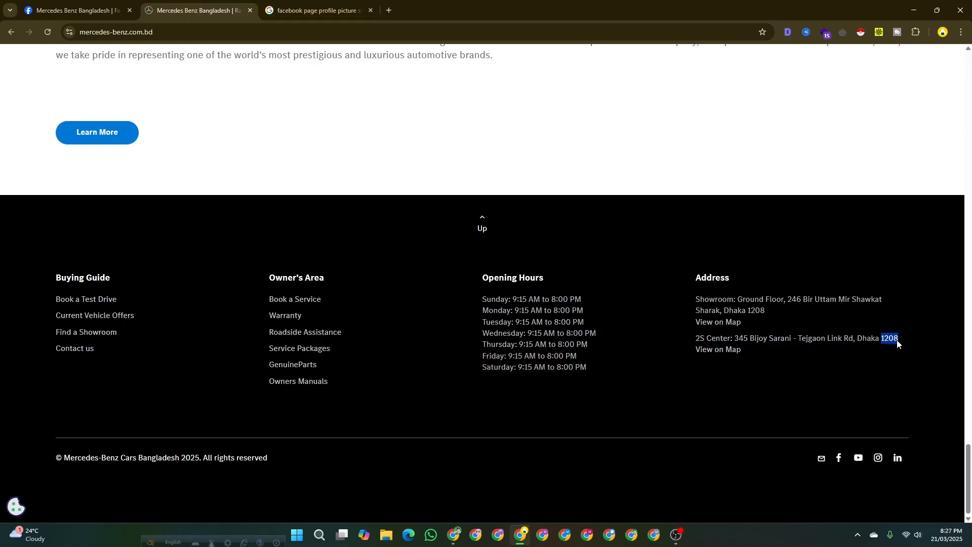
{"action": "left_click", "coordinate": [76, 10]}
{"action": "key", "text": "ctrl+v"}
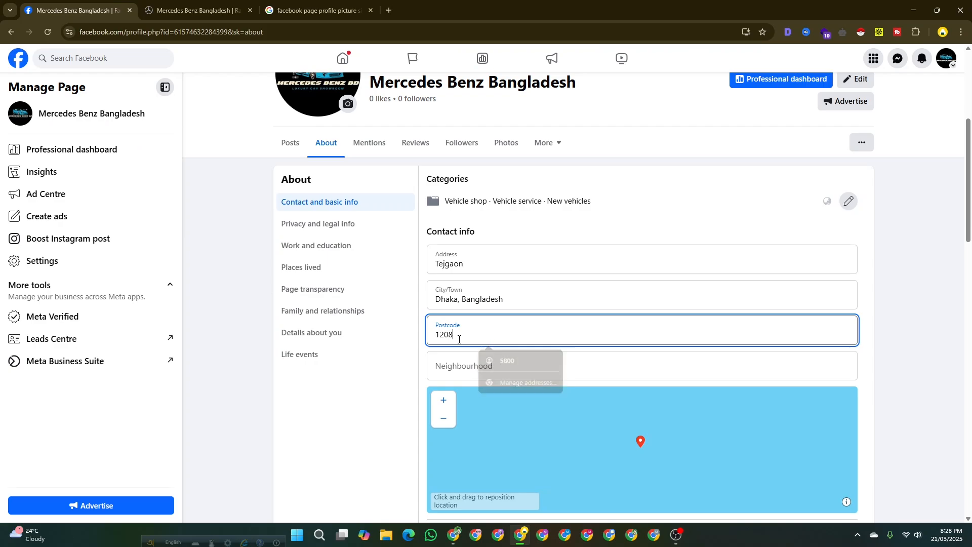
Save the new address and decline the browser's offer to save it
{"action": "left_click", "coordinate": [409, 379]}
{"action": "left_click", "coordinate": [520, 263]}
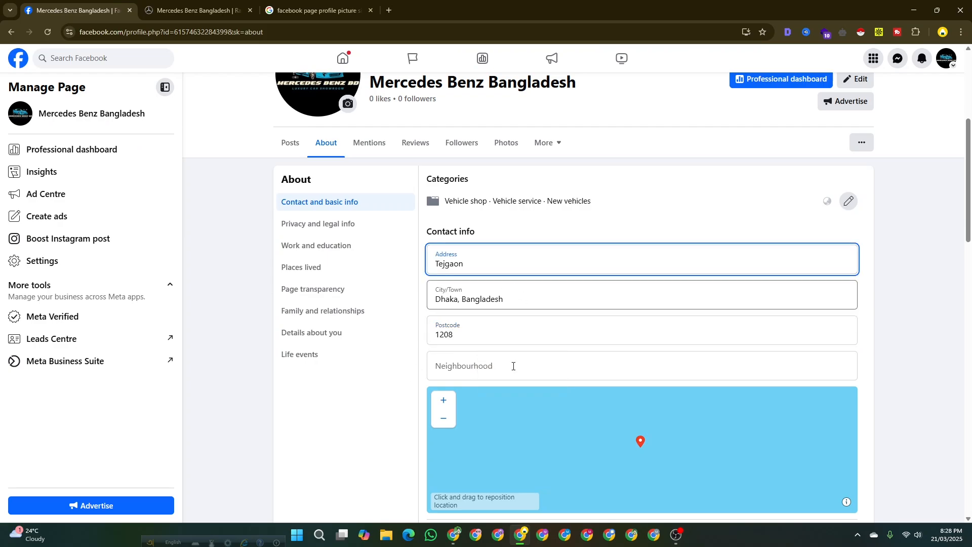
{"action": "scroll", "coordinate": [374, 440], "scroll_direction": "down", "scroll_amount": 4}
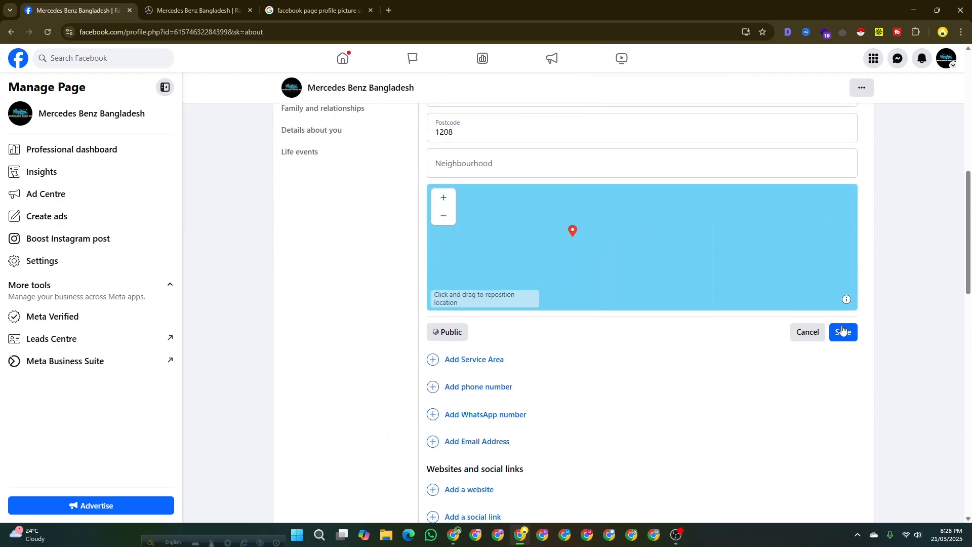
{"action": "left_click", "coordinate": [842, 331]}
{"action": "scroll", "coordinate": [361, 413], "scroll_direction": "up", "scroll_amount": 2}
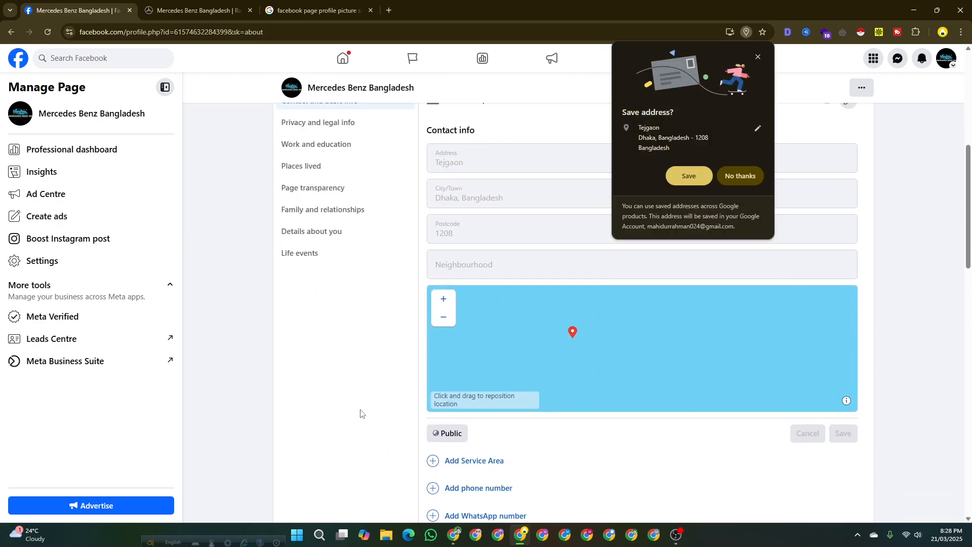
{"action": "left_click", "coordinate": [747, 177]}
{"action": "scroll", "coordinate": [490, 375], "scroll_direction": "up", "scroll_amount": 2}
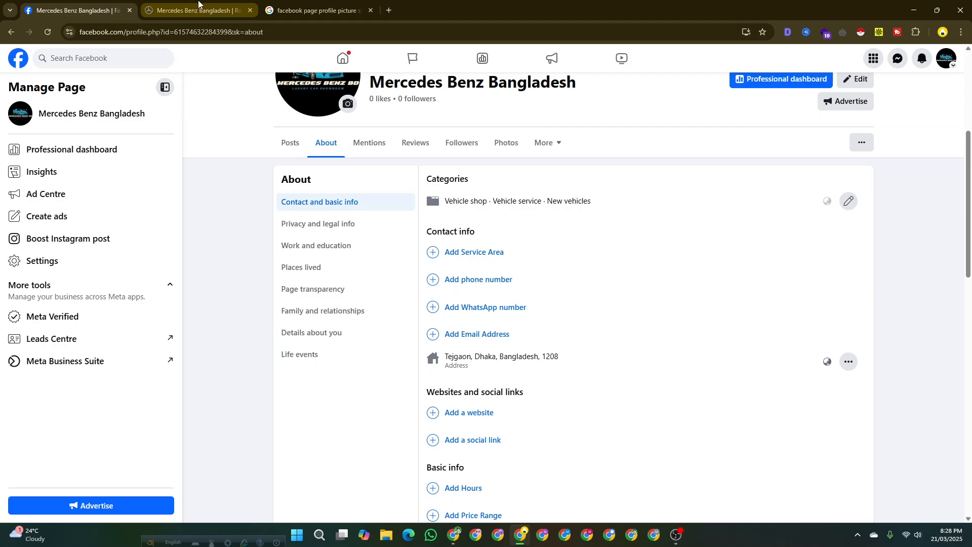
Copy the 2S Center: 345 Bijoy Sarani - Tejgaon Link Rd line from the site footer
{"action": "left_click", "coordinate": [198, 5]}
{"action": "left_click", "coordinate": [752, 402]}
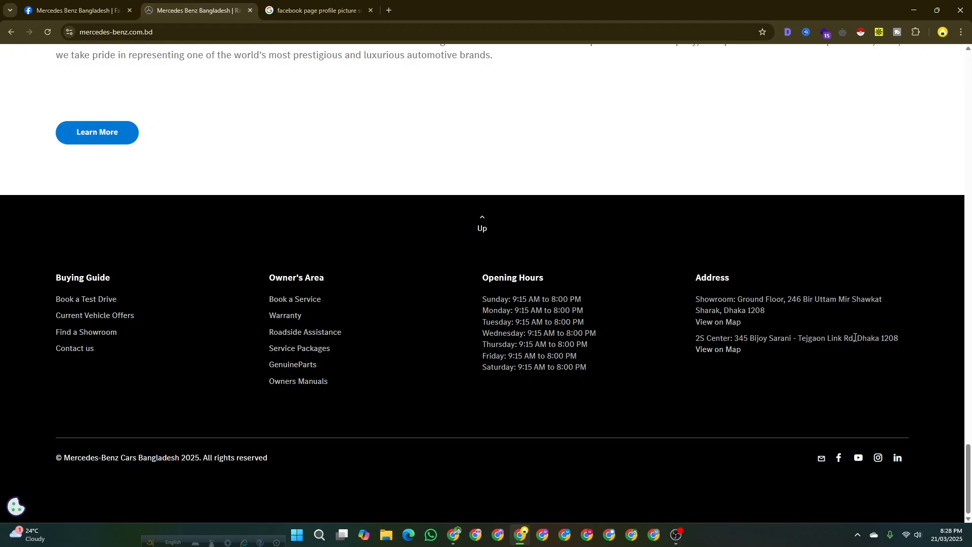
{"action": "left_click_drag", "start_coordinate": [853, 338], "coordinate": [697, 340]}
{"action": "key", "text": "ctrl+c"}
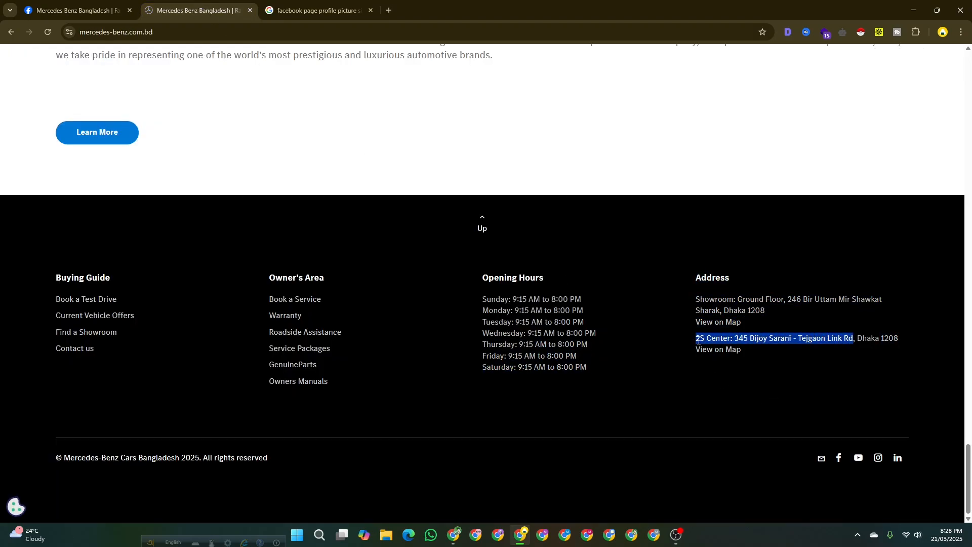
{"action": "left_click", "coordinate": [99, 5]}
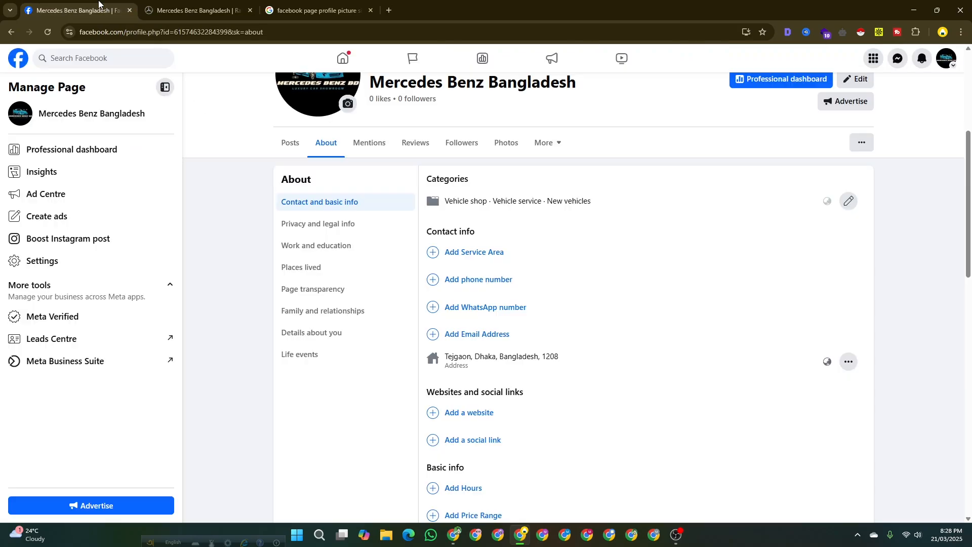
Edit the saved address, replace Tejgaon with the pasted 2S Center line, and save
{"action": "left_click", "coordinate": [849, 362]}
{"action": "left_click", "coordinate": [729, 397]}
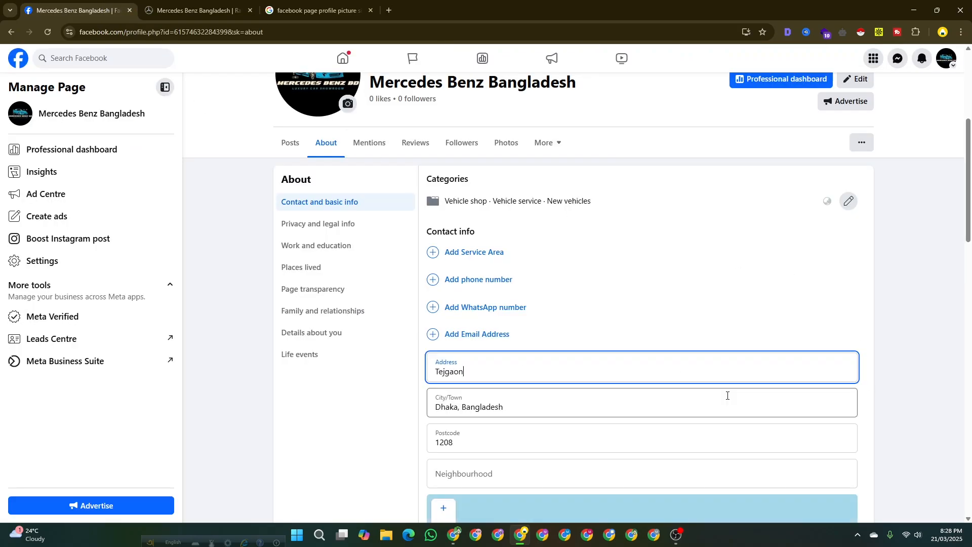
{"action": "key", "text": "ctrl+a"}
{"action": "key", "text": "ctrl+v"}
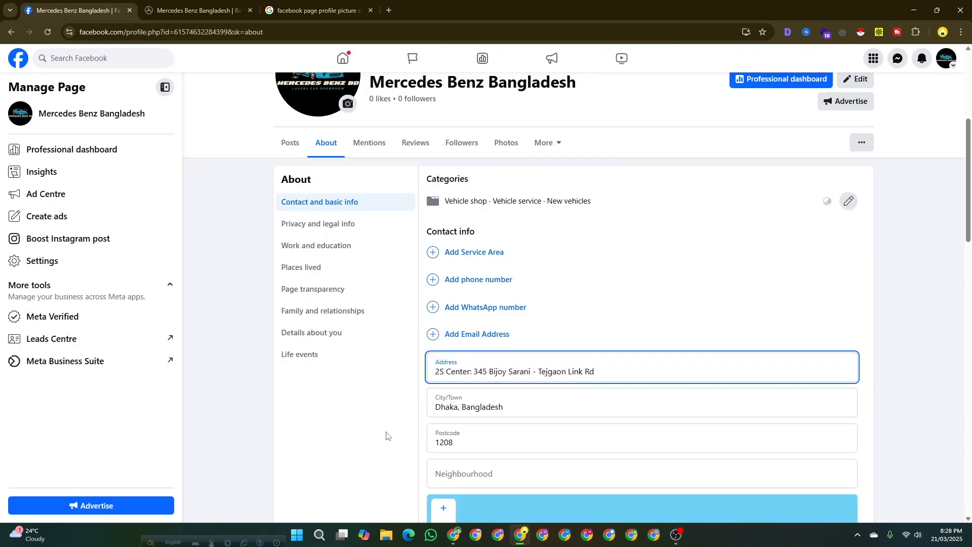
{"action": "scroll", "coordinate": [687, 433], "scroll_direction": "down", "scroll_amount": 1}
{"action": "scroll", "coordinate": [709, 434], "scroll_direction": "down", "scroll_amount": 4}
{"action": "left_click", "coordinate": [841, 390]}
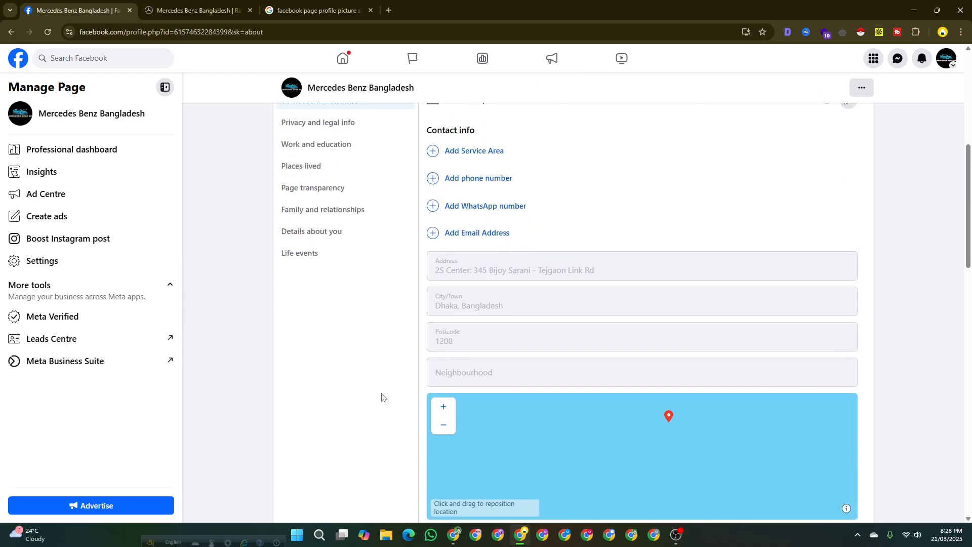
{"action": "scroll", "coordinate": [379, 385], "scroll_direction": "up", "scroll_amount": 1}
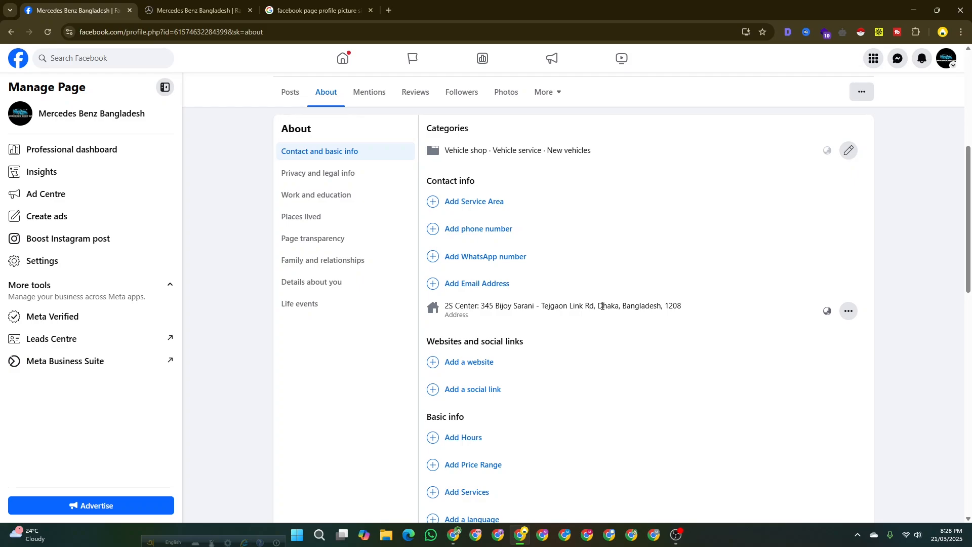
{"action": "scroll", "coordinate": [602, 306], "scroll_direction": "up", "scroll_amount": 1}
Start adding a service area to the contact info and focus its search field
{"action": "left_click", "coordinate": [471, 253]}
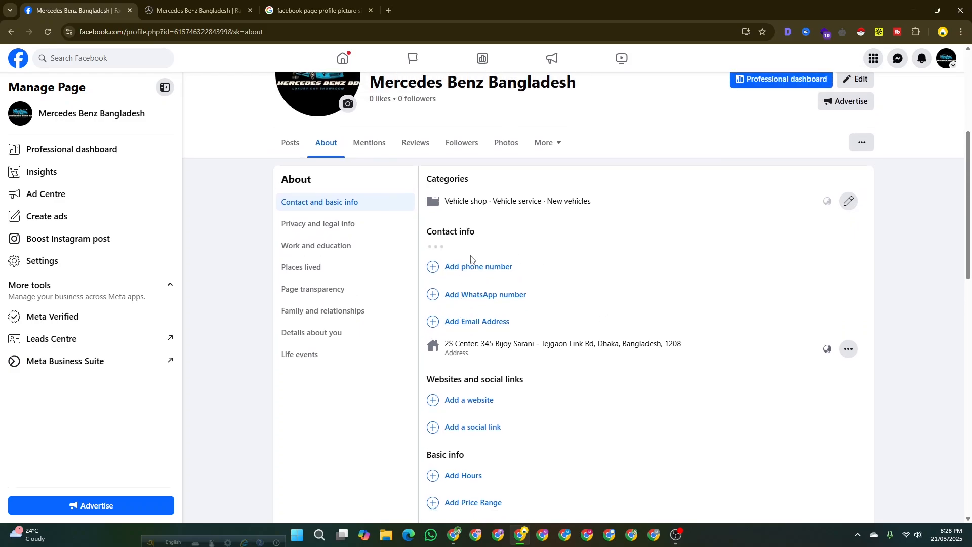
{"action": "left_click", "coordinate": [524, 268]}
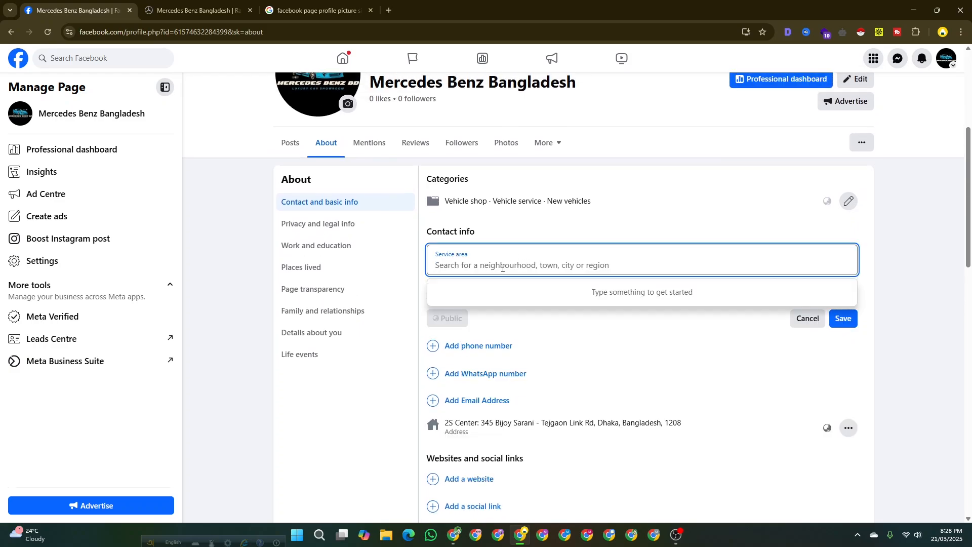
{"action": "left_click", "coordinate": [389, 395]}
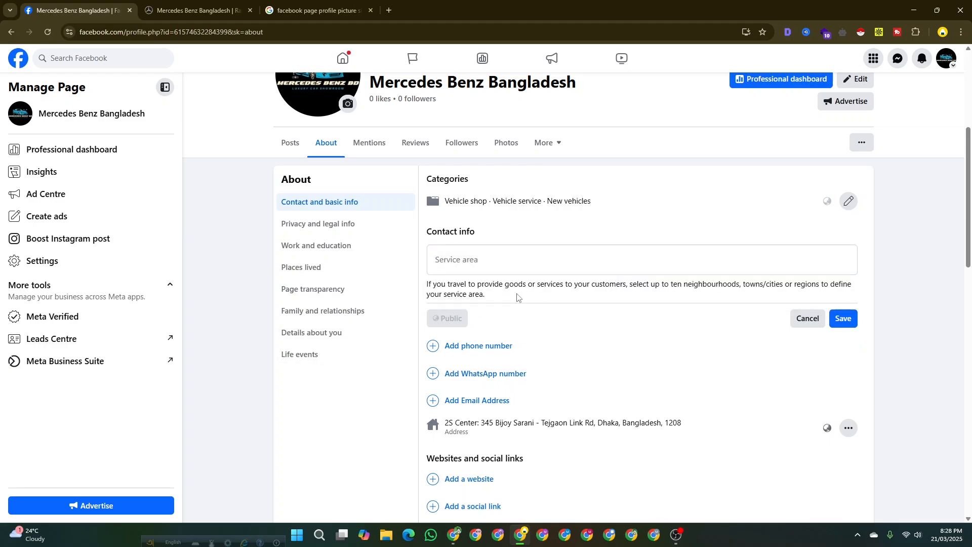
{"action": "left_click", "coordinate": [513, 260]}
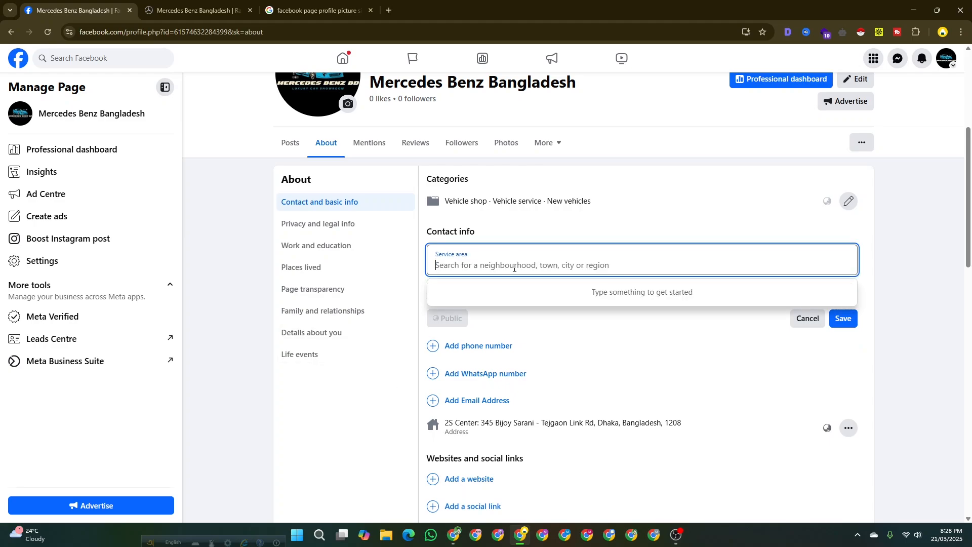
{"action": "scroll", "coordinate": [516, 267], "scroll_direction": "up", "scroll_amount": 2}
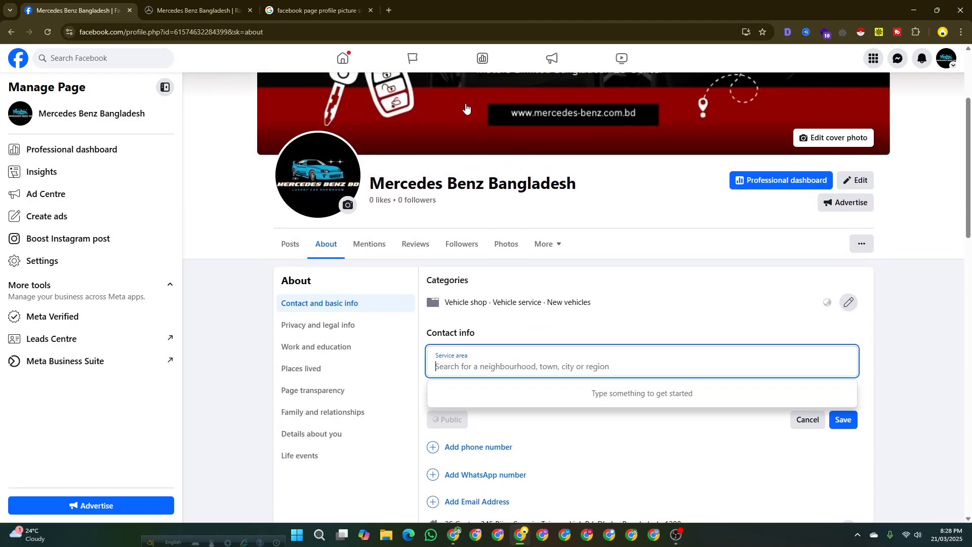
{"action": "scroll", "coordinate": [494, 277], "scroll_direction": "up", "scroll_amount": 1}
{"action": "scroll", "coordinate": [467, 311], "scroll_direction": "down", "scroll_amount": 1}
{"action": "left_click", "coordinate": [334, 491]}
{"action": "left_click", "coordinate": [506, 366]}
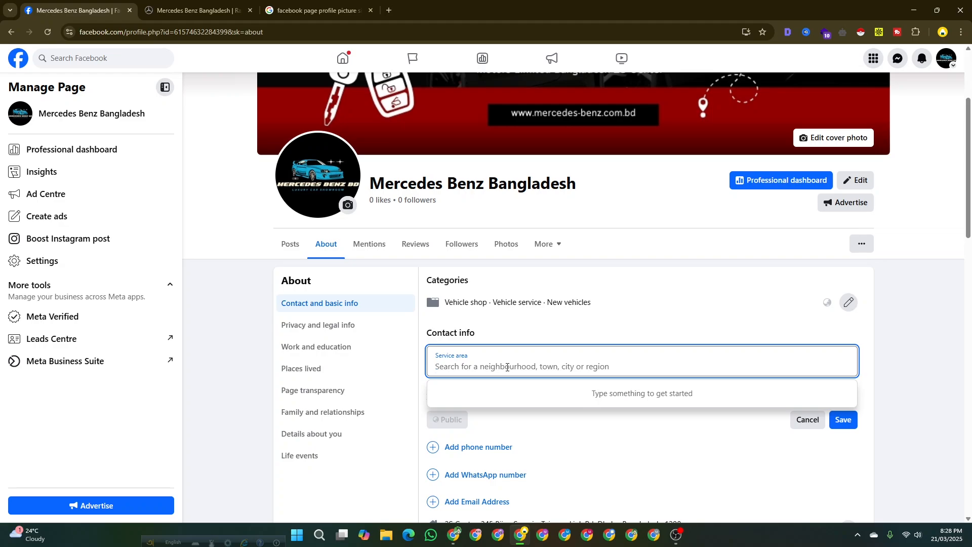
Clear the accidental text selection of the page name
{"action": "scroll", "coordinate": [502, 261], "scroll_direction": "up", "scroll_amount": 2}
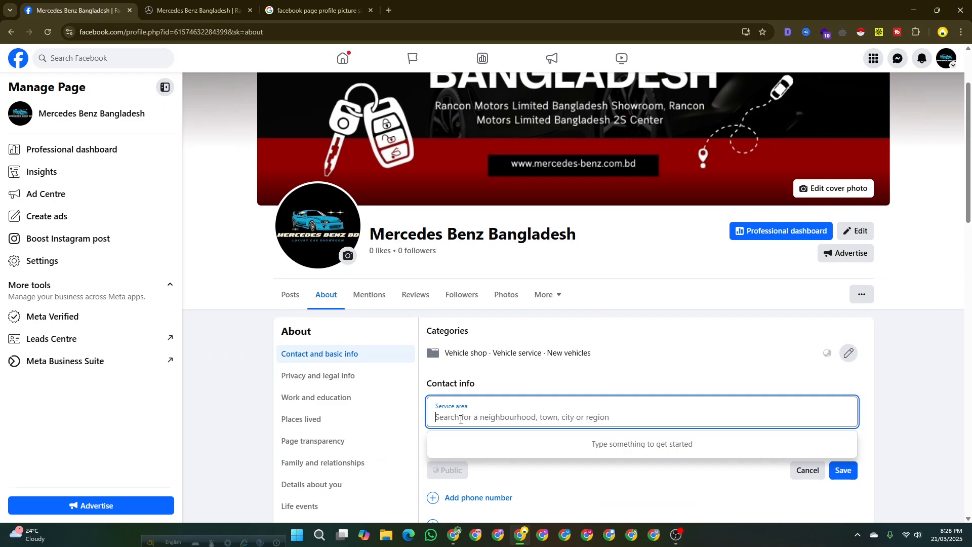
{"action": "scroll", "coordinate": [392, 273], "scroll_direction": "up", "scroll_amount": 2}
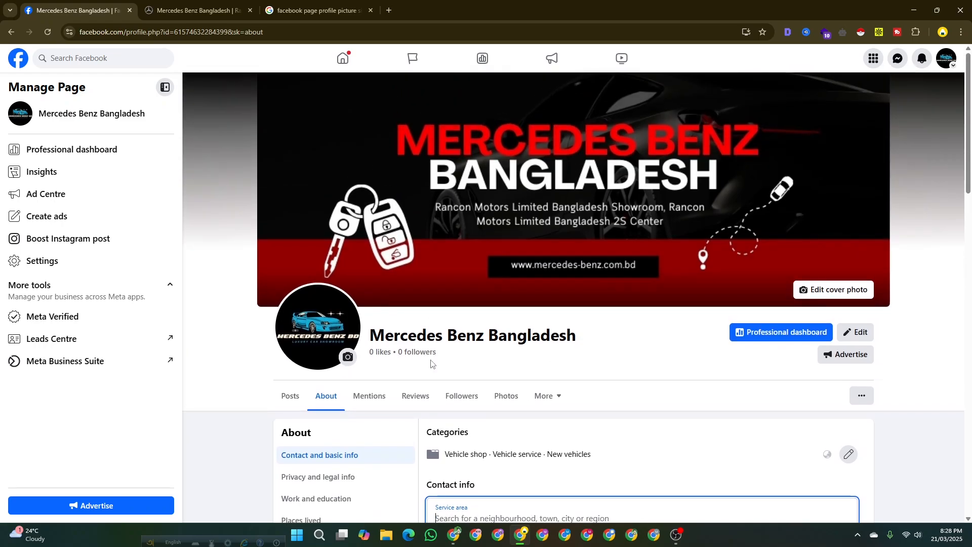
{"action": "scroll", "coordinate": [579, 391], "scroll_direction": "down", "scroll_amount": 2}
{"action": "left_click_drag", "start_coordinate": [490, 233], "coordinate": [601, 235]}
{"action": "key", "text": "ctrl+c"}
{"action": "left_click", "coordinate": [597, 256]}
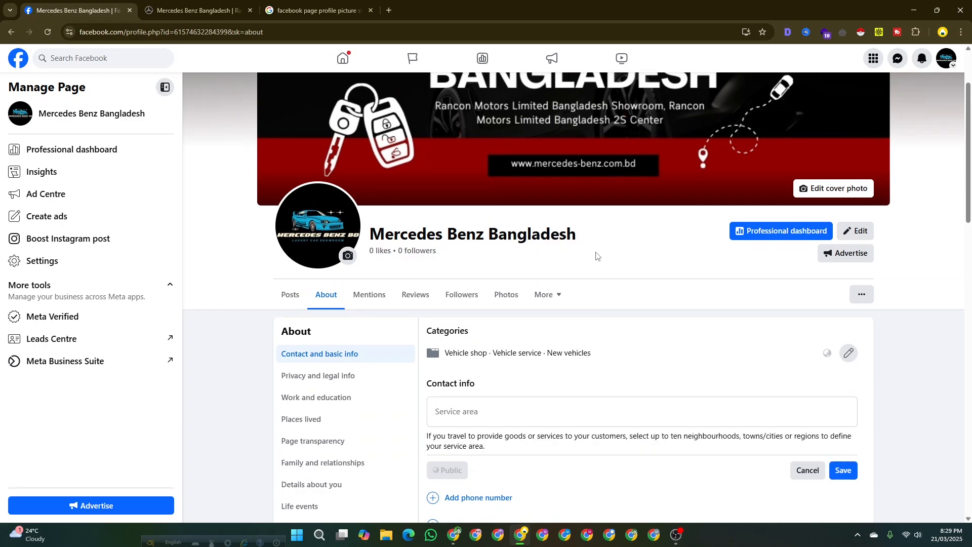
{"action": "scroll", "coordinate": [453, 277], "scroll_direction": "up", "scroll_amount": 2}
{"action": "scroll", "coordinate": [453, 278], "scroll_direction": "down", "scroll_amount": 2}
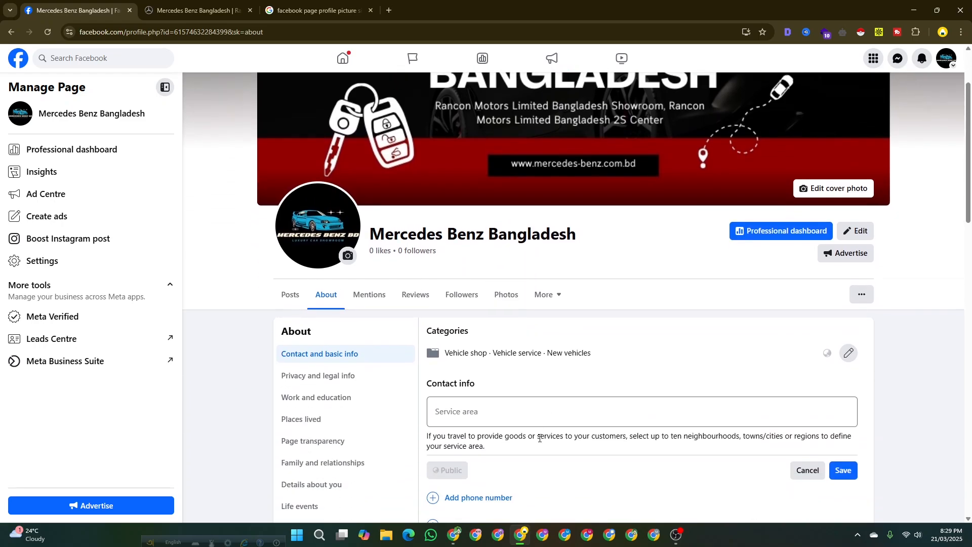
Paste Bangladesh into the service area search, choose 'Dhaka, Dhaka Division, Bangladesh' and save
{"action": "left_click", "coordinate": [502, 414]}
{"action": "key", "text": "ctrl+v"}
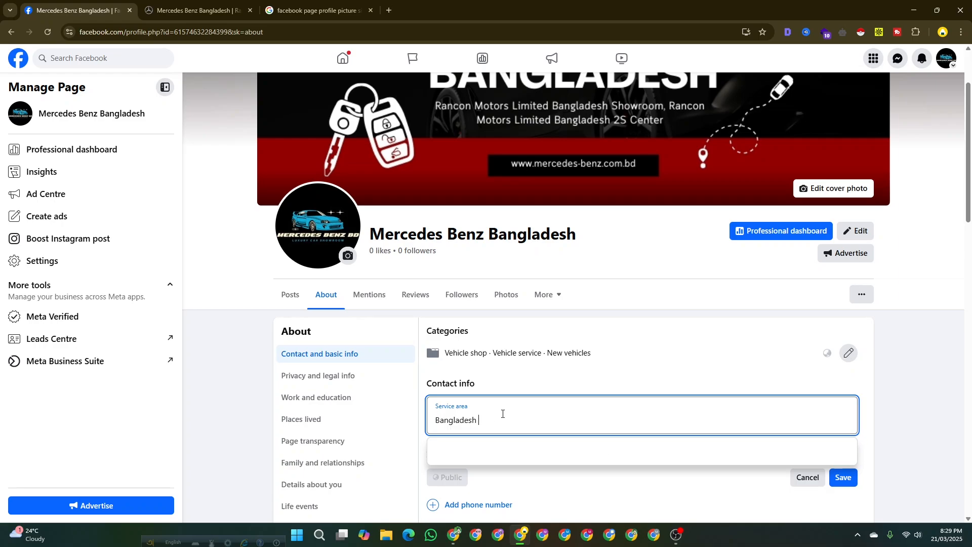
{"action": "scroll", "coordinate": [504, 413], "scroll_direction": "down", "scroll_amount": 1}
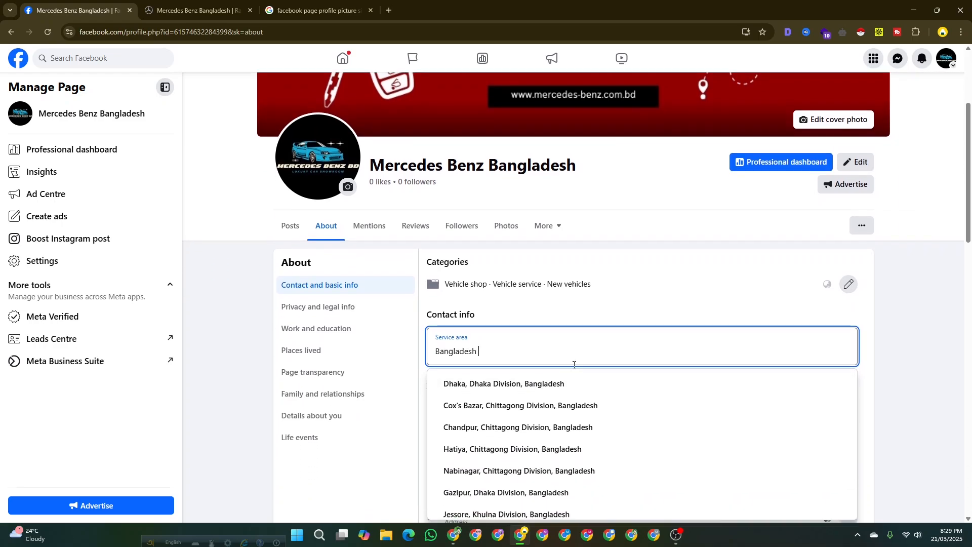
{"action": "scroll", "coordinate": [562, 390], "scroll_direction": "down", "scroll_amount": 1}
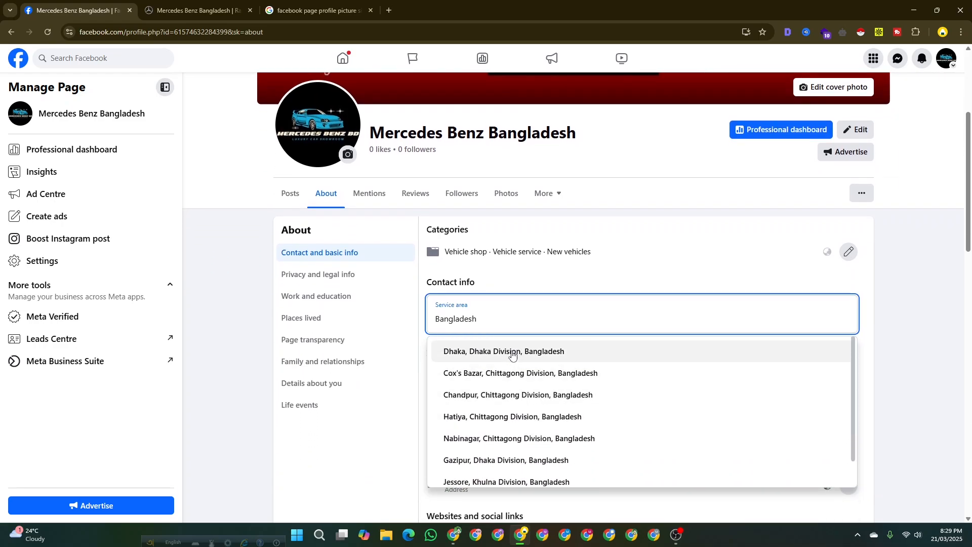
{"action": "left_click", "coordinate": [585, 352]}
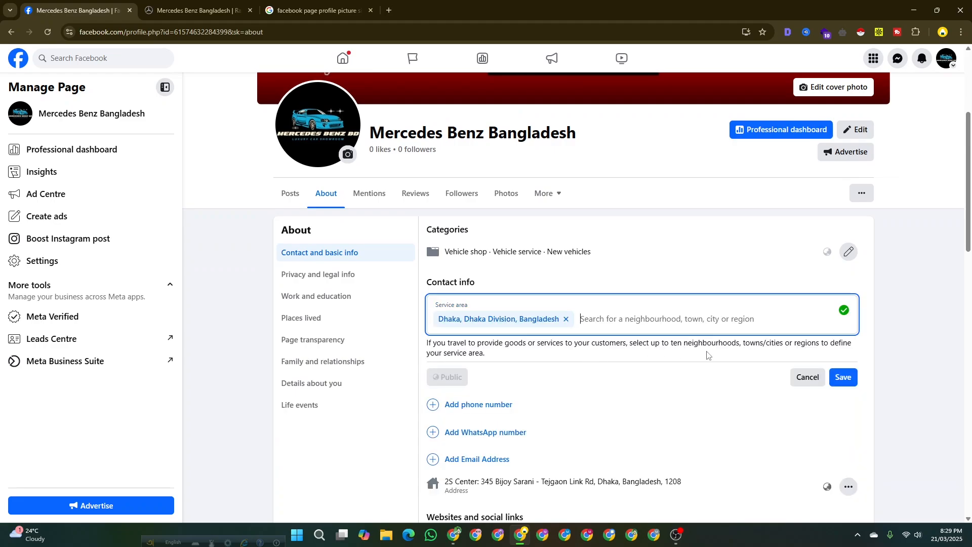
{"action": "left_click", "coordinate": [835, 377]}
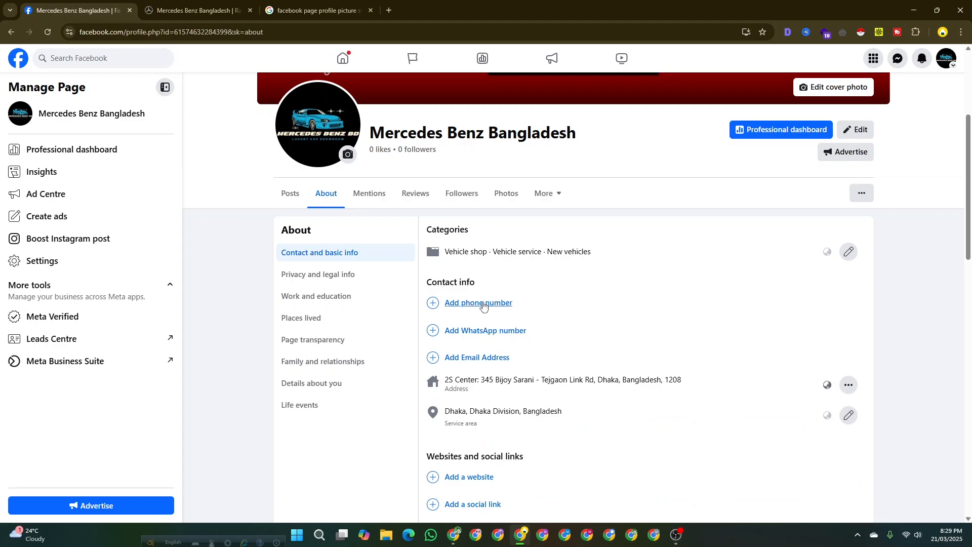
Add and save a mobile phone number with Bangladesh's +880 code, checked against the Mercedes-Benz website
{"action": "left_click", "coordinate": [478, 303]}
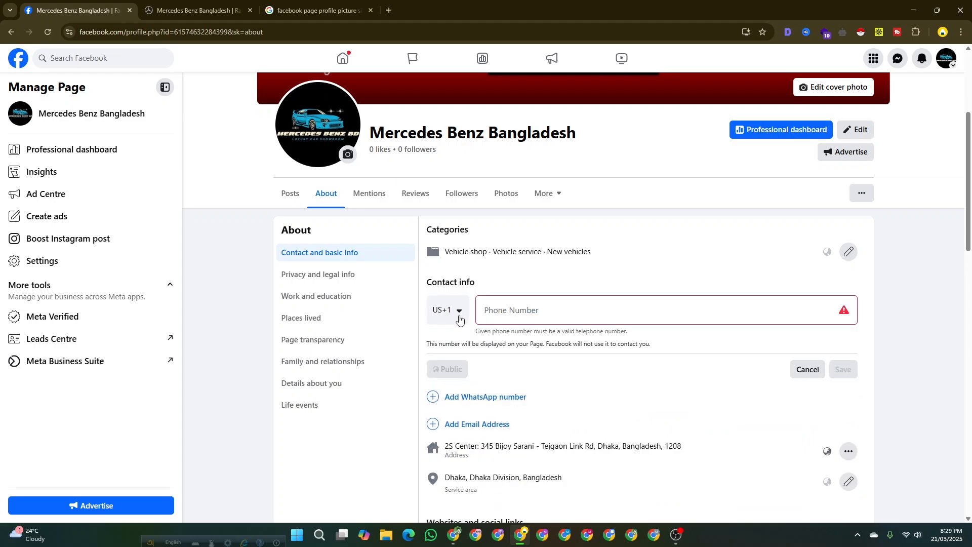
{"action": "left_click", "coordinate": [454, 319]}
{"action": "scroll", "coordinate": [486, 418], "scroll_direction": "down", "scroll_amount": 3}
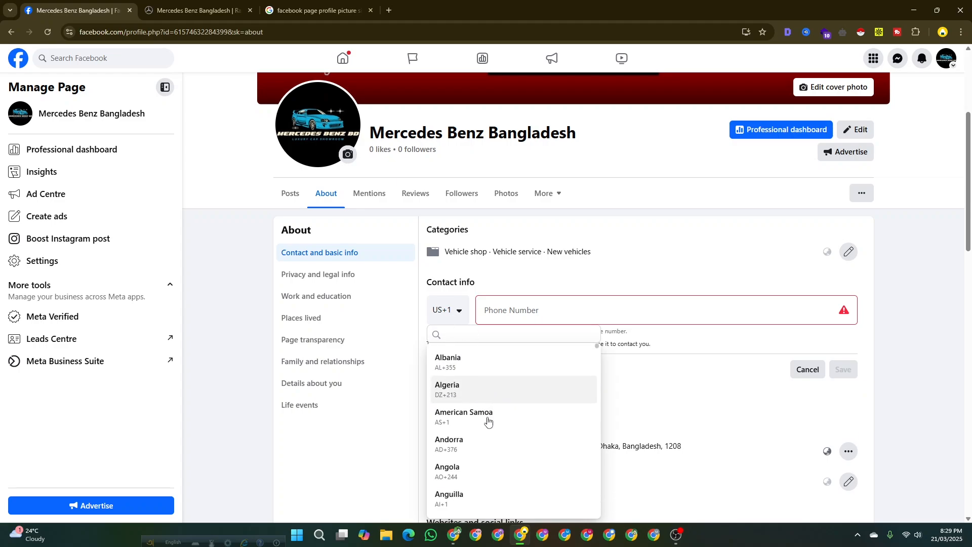
{"action": "scroll", "coordinate": [484, 442], "scroll_direction": "down", "scroll_amount": 5}
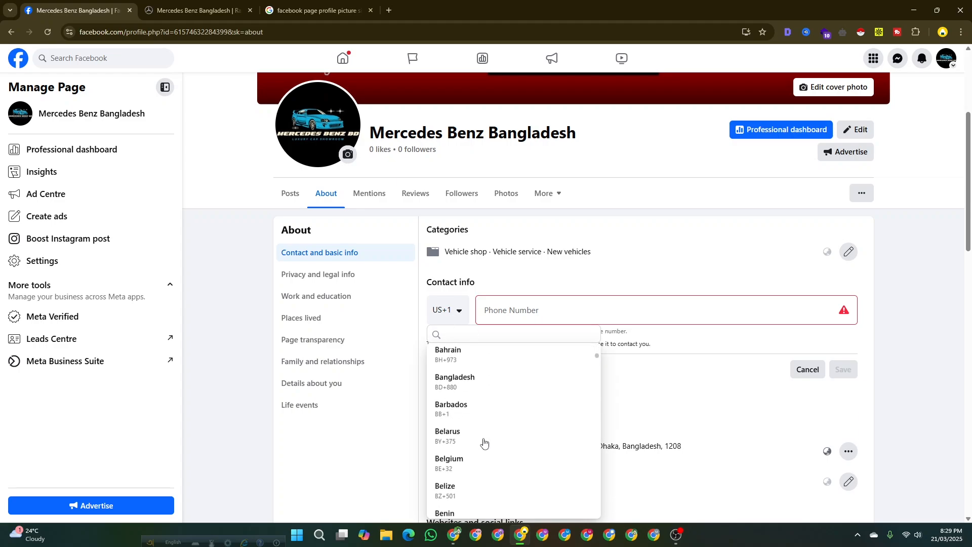
{"action": "left_click", "coordinate": [462, 370]}
{"action": "left_click", "coordinate": [533, 310]}
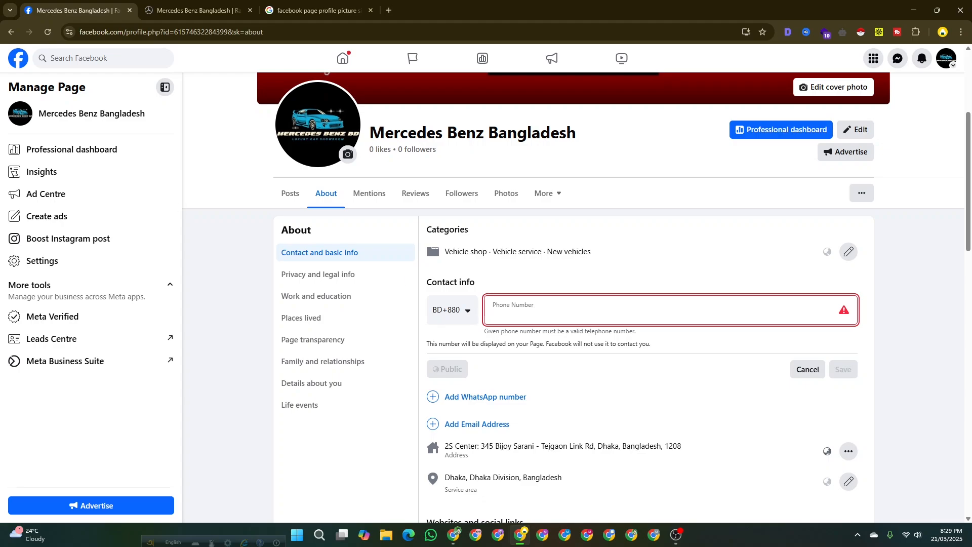
{"action": "left_click", "coordinate": [171, 8]}
{"action": "left_click", "coordinate": [702, 449]}
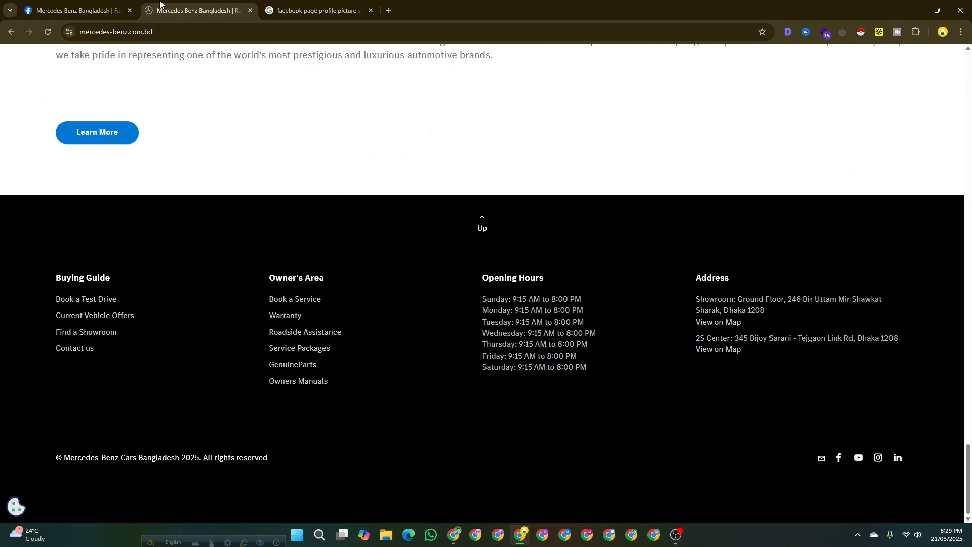
{"action": "left_click", "coordinate": [76, 10]}
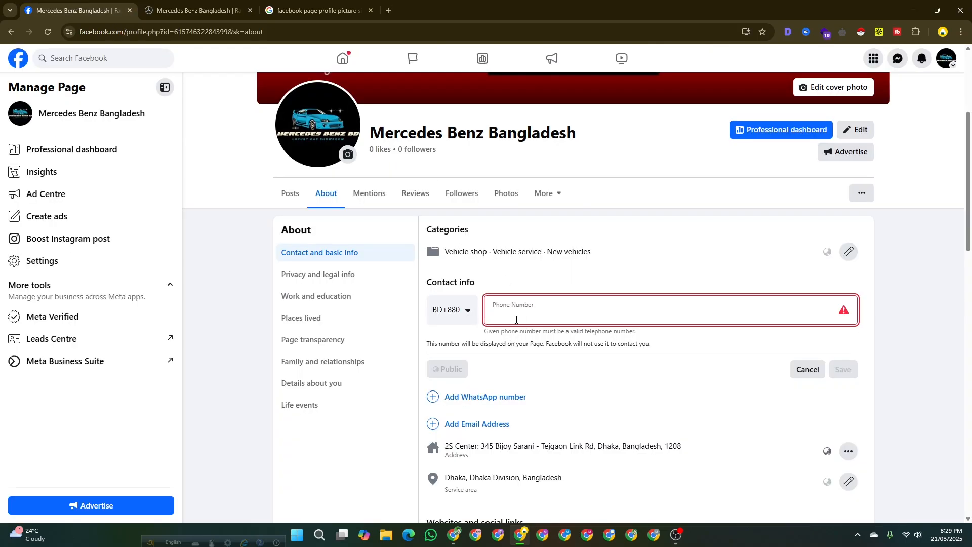
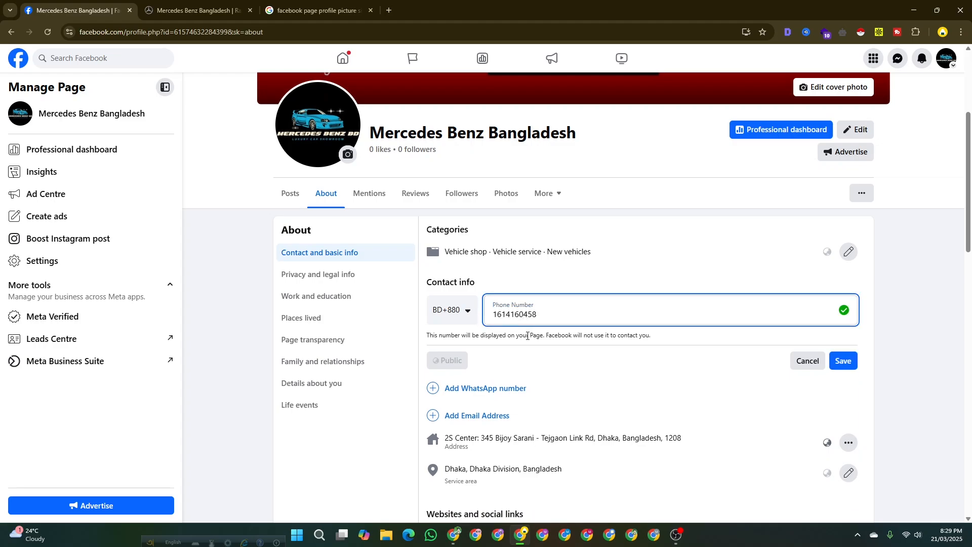
{"action": "left_click", "coordinate": [843, 361]}
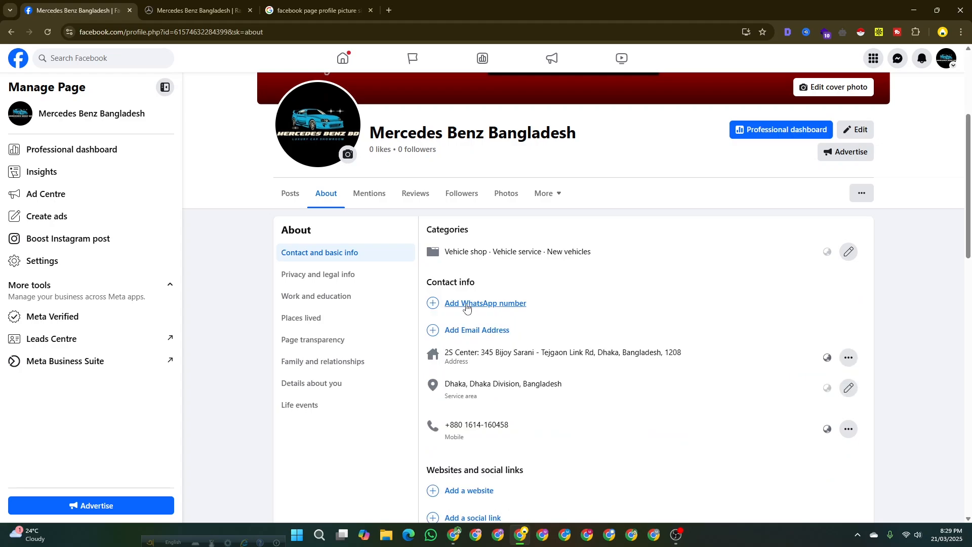
Link a WhatsApp number by requesting a WhatsApp code, entering the received code and confirming it
{"action": "left_click", "coordinate": [466, 307]}
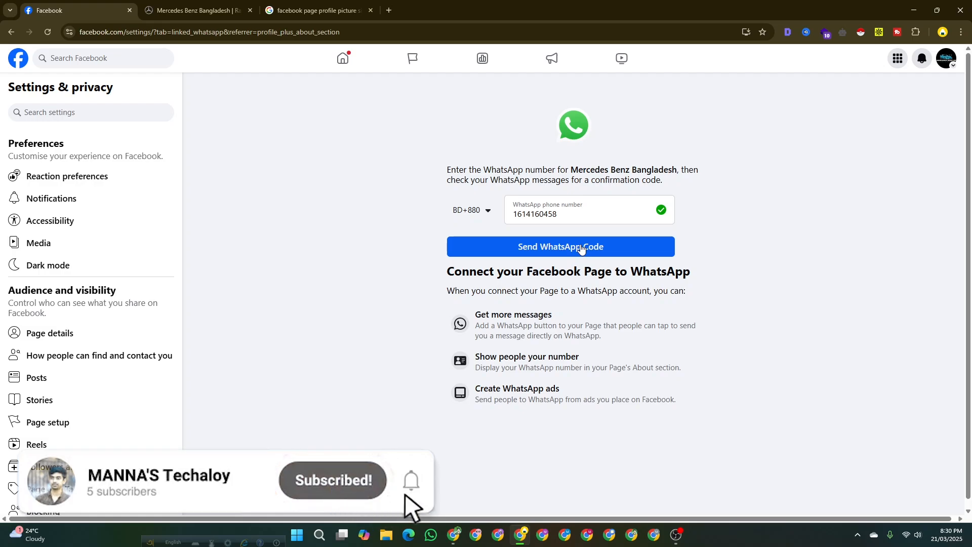
{"action": "left_click", "coordinate": [581, 248]}
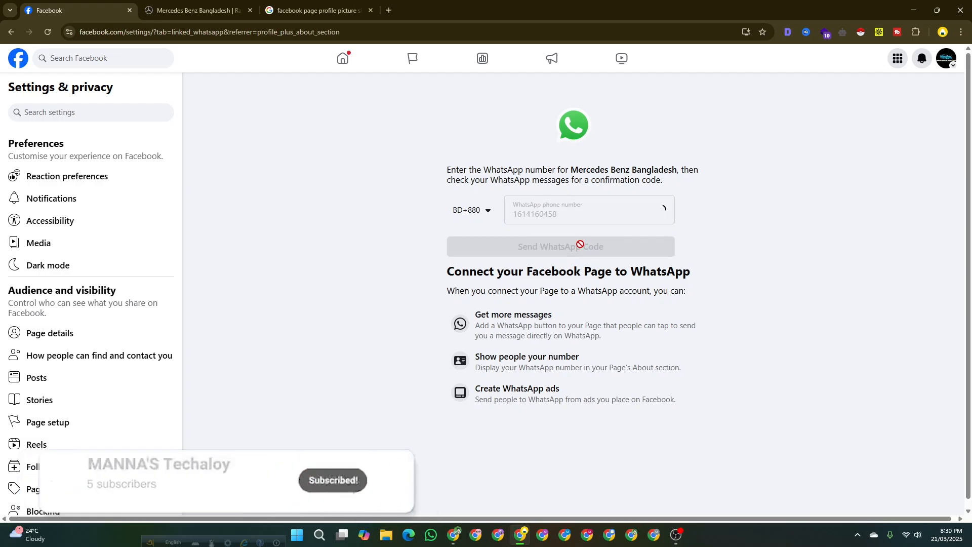
{"action": "left_click", "coordinate": [442, 303]}
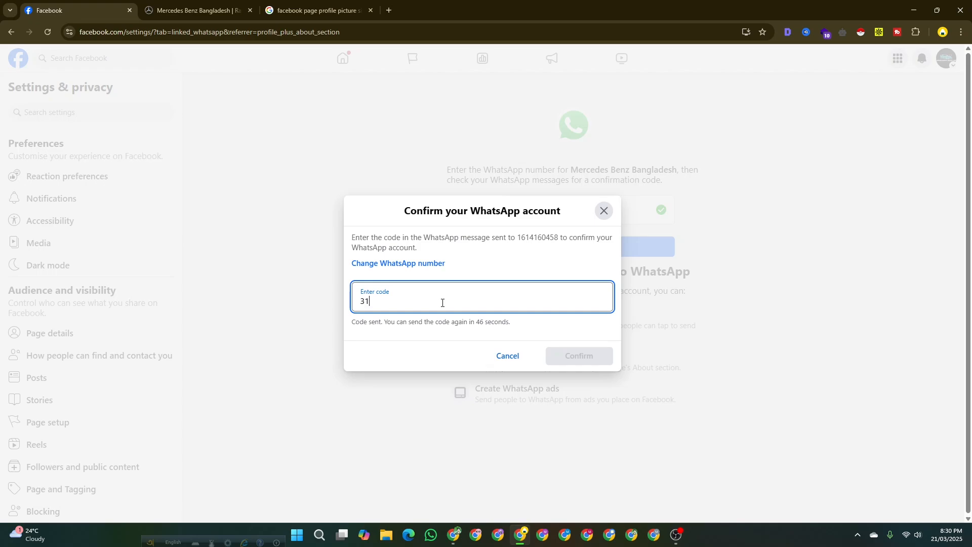
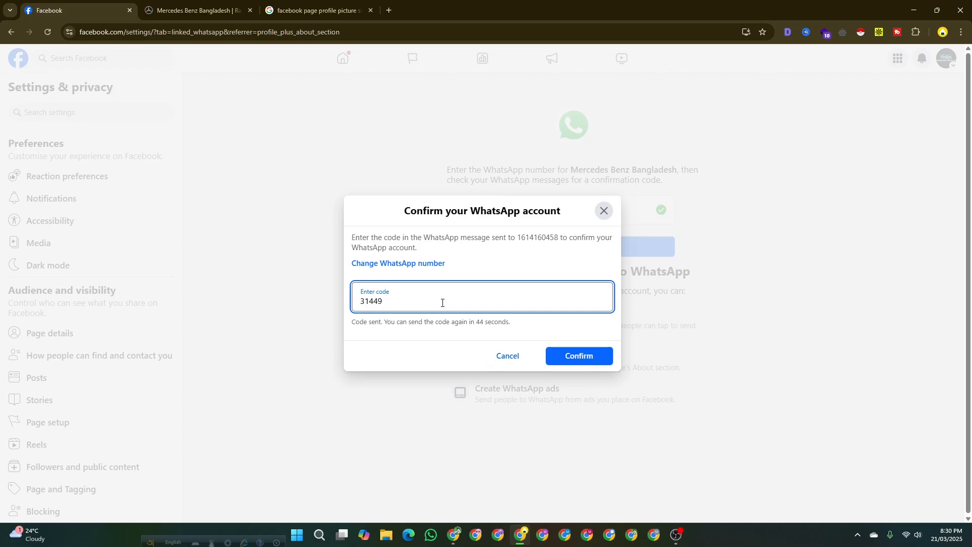
{"action": "left_click", "coordinate": [590, 361]}
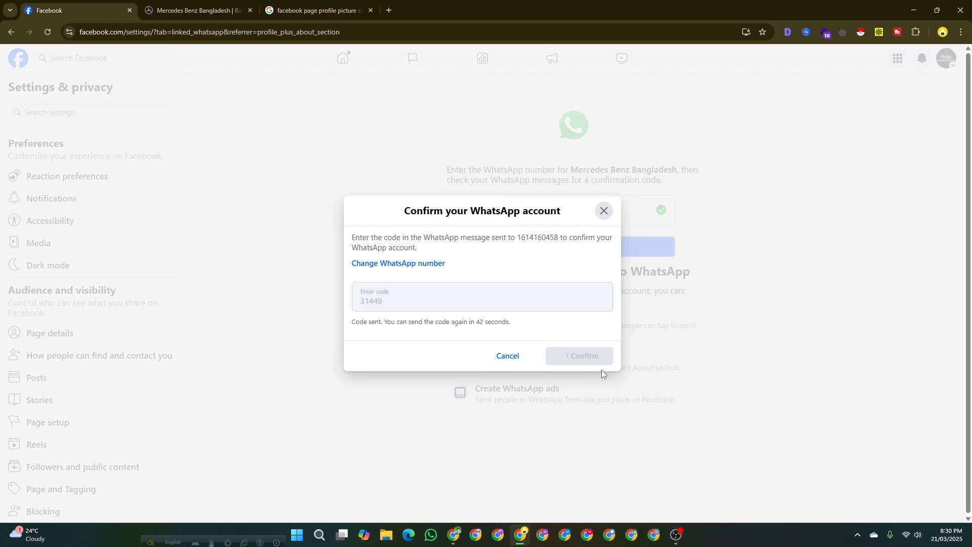
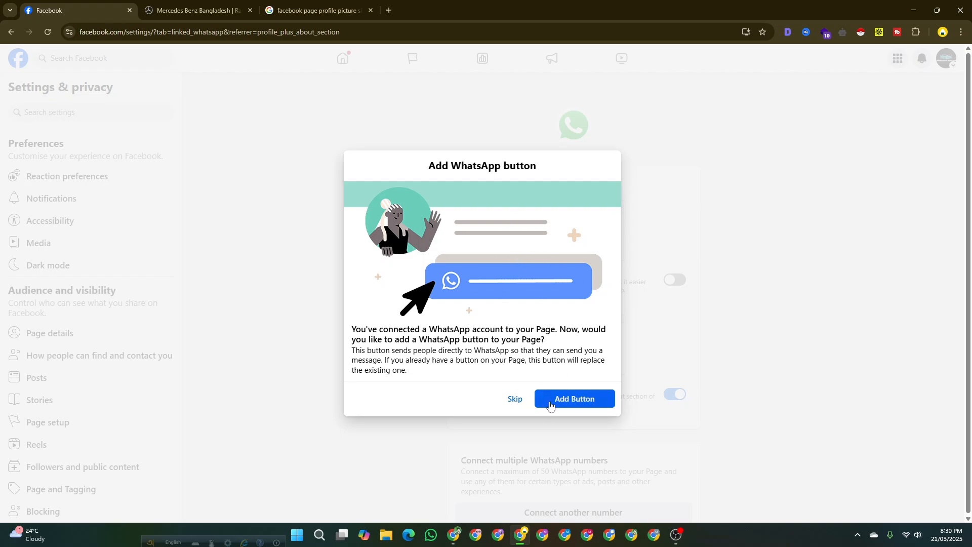
Add the WhatsApp button to the Page, skipping the post, ad and WhatsApp Business offers
{"action": "left_click", "coordinate": [555, 400]}
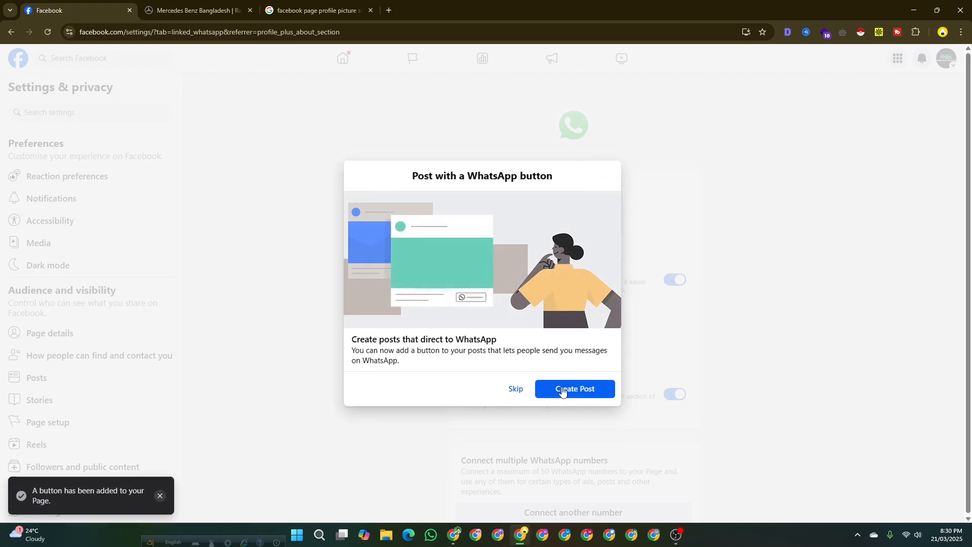
{"action": "left_click", "coordinate": [519, 390]}
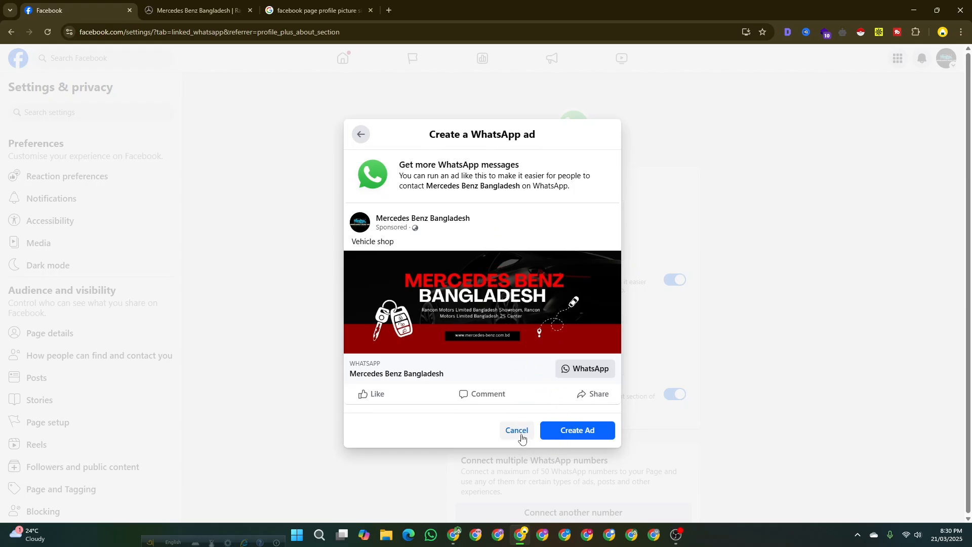
{"action": "left_click", "coordinate": [518, 434]}
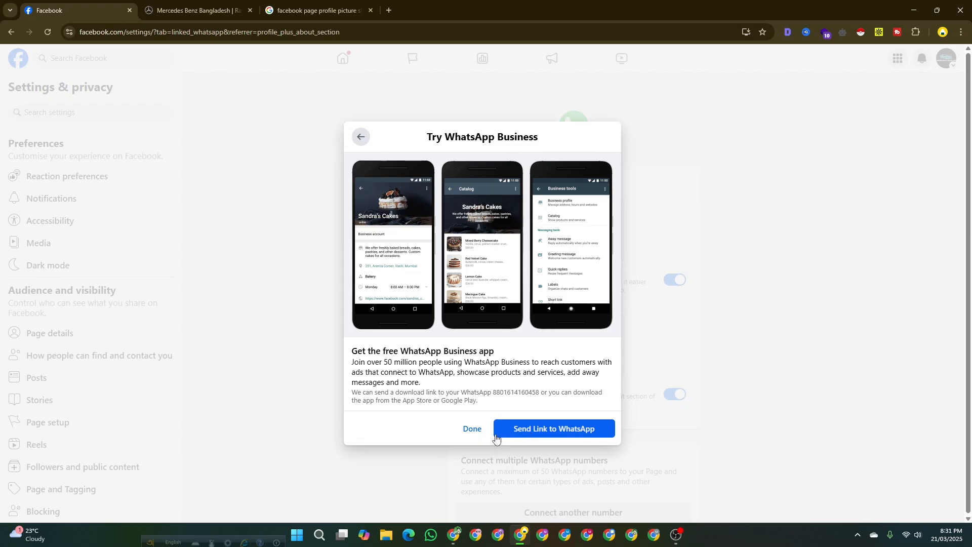
{"action": "left_click", "coordinate": [474, 430]}
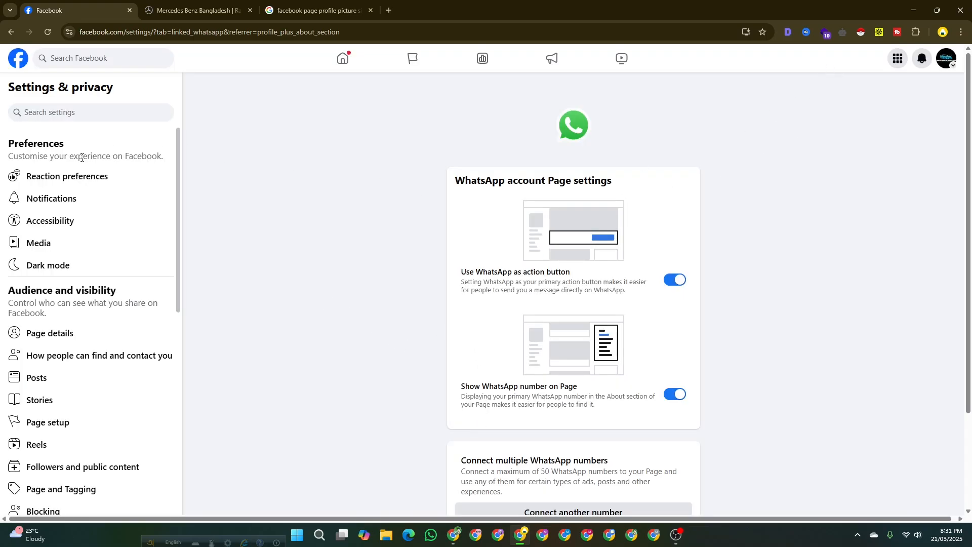
Switch to the Mercedes Benz Bangladesh Page profile and open its About section
{"action": "left_click", "coordinate": [946, 58]}
{"action": "left_click", "coordinate": [859, 103]}
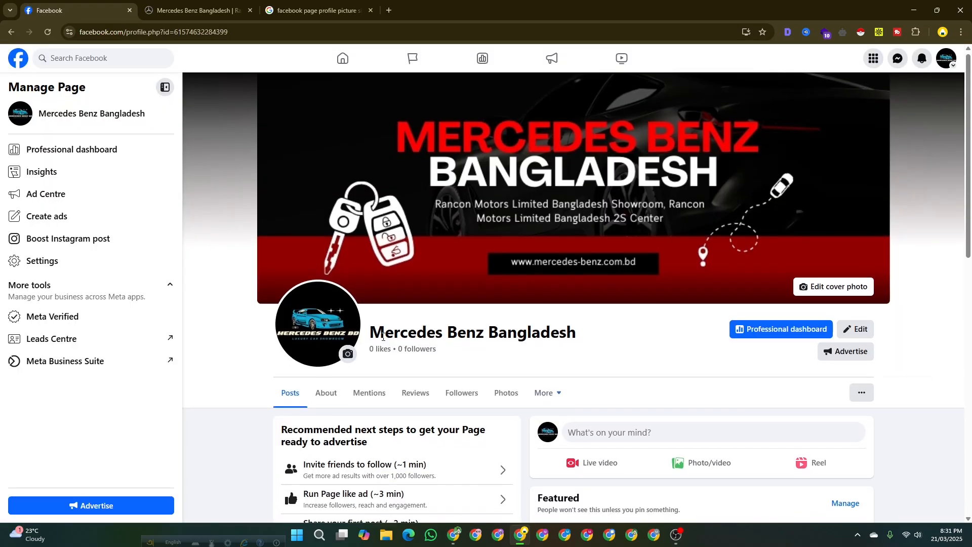
{"action": "scroll", "coordinate": [383, 336], "scroll_direction": "down", "scroll_amount": 4}
{"action": "scroll", "coordinate": [329, 349], "scroll_direction": "up", "scroll_amount": 3}
{"action": "left_click", "coordinate": [328, 347]}
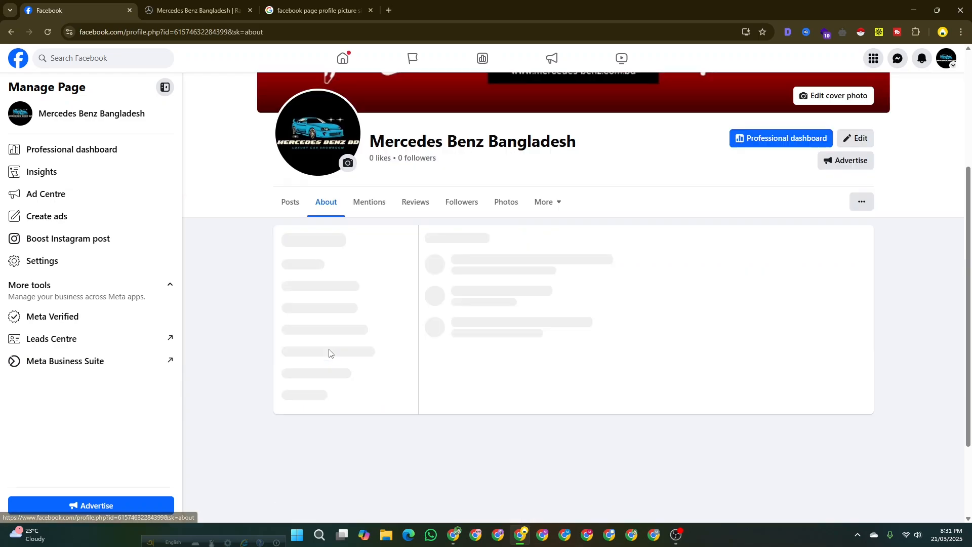
{"action": "scroll", "coordinate": [255, 334], "scroll_direction": "down", "scroll_amount": 2}
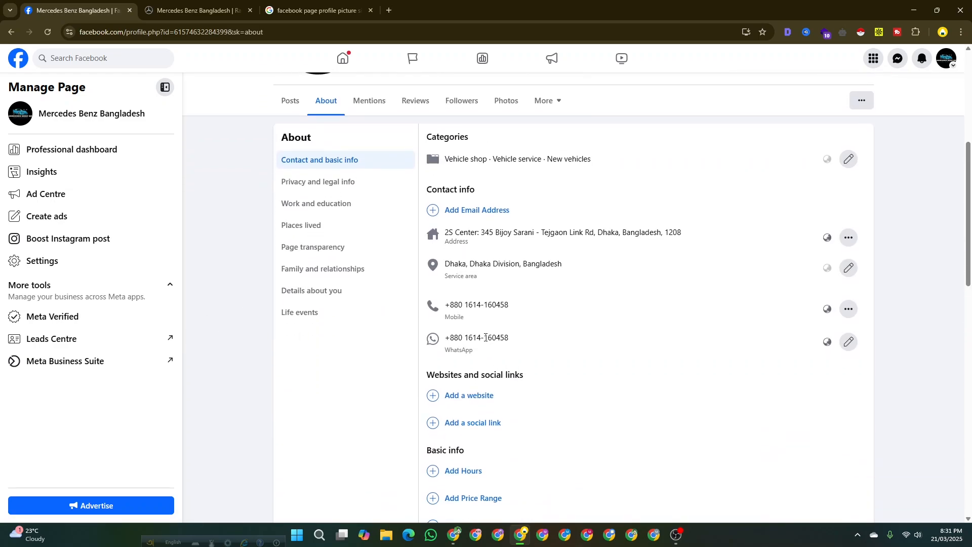
Add and save the contact e-mail address under Contact info
{"action": "left_click", "coordinate": [480, 210]}
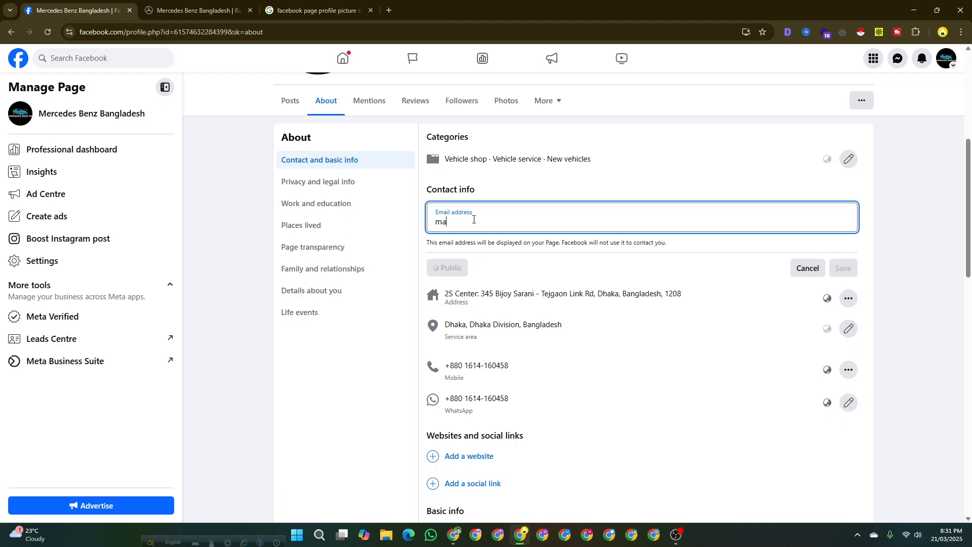
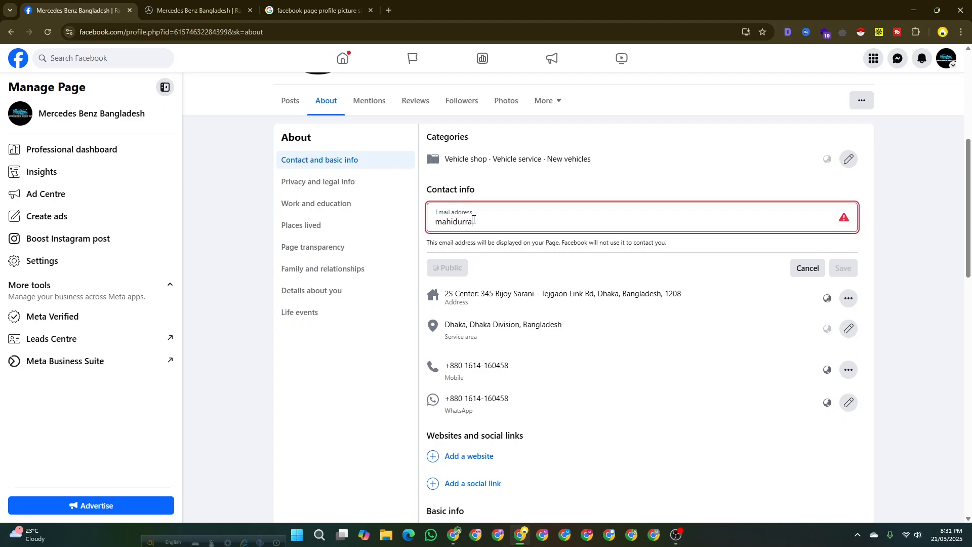
{"action": "left_click", "coordinate": [842, 268]}
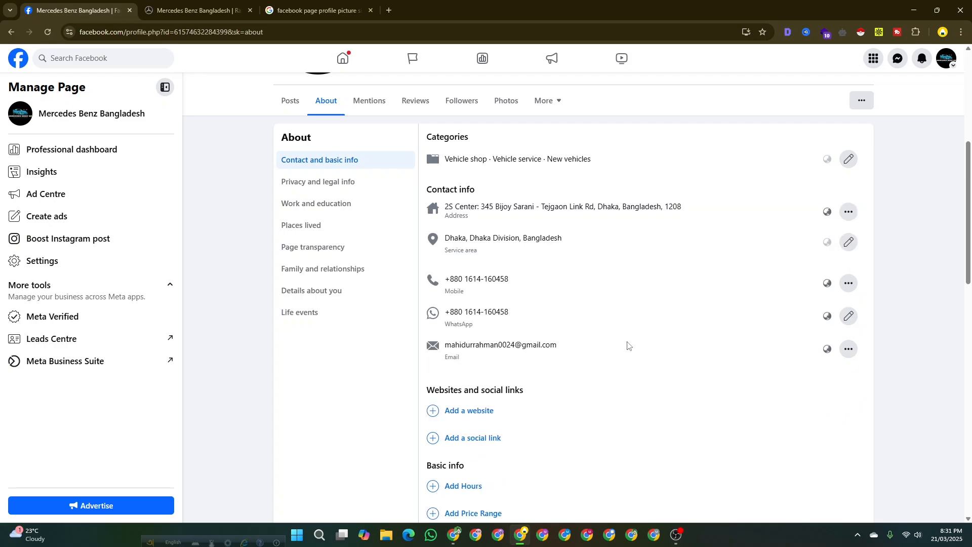
{"action": "scroll", "coordinate": [514, 334], "scroll_direction": "down", "scroll_amount": 1}
{"action": "scroll", "coordinate": [514, 335], "scroll_direction": "down", "scroll_amount": 1}
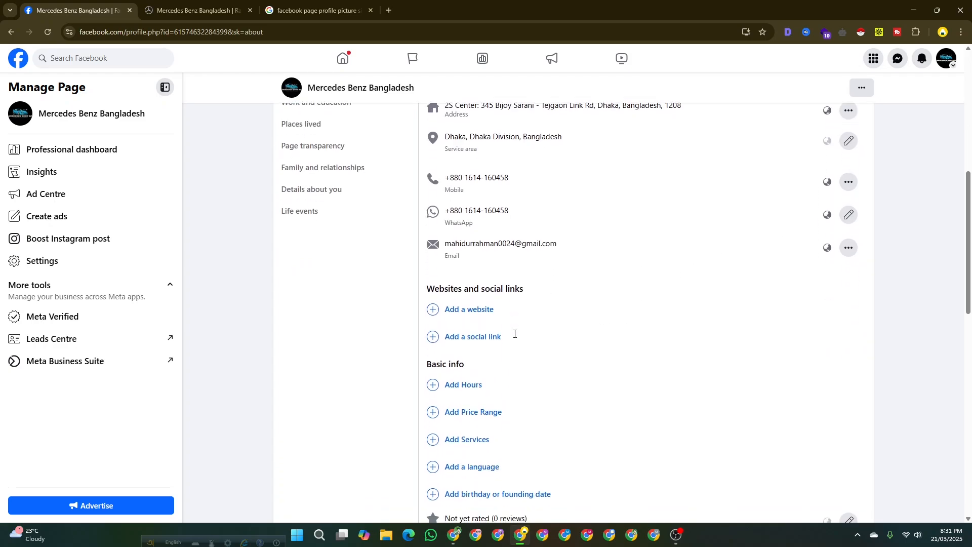
Start a website entry and type mannatechaloy.com into a new browser tab
{"action": "left_click", "coordinate": [475, 313]}
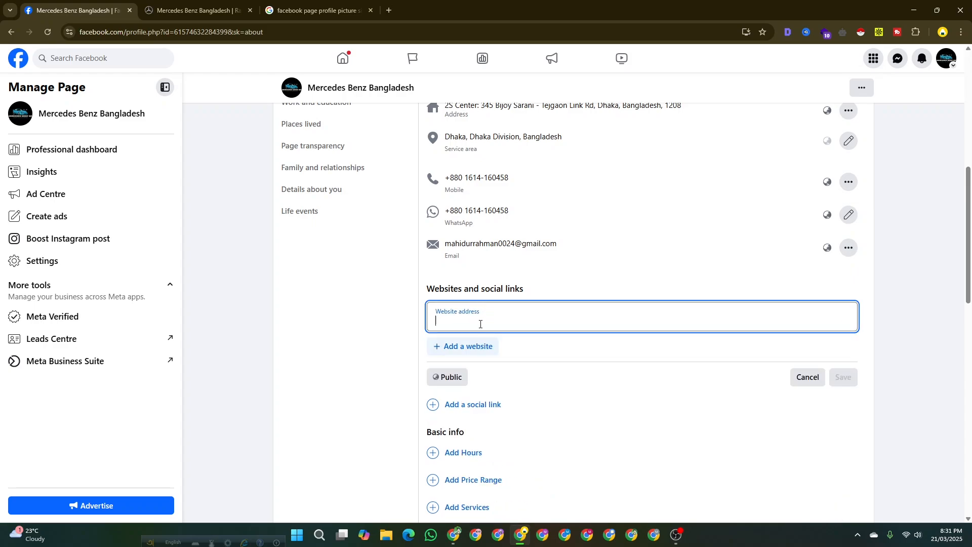
{"action": "left_click", "coordinate": [394, 11]}
{"action": "type", "text": "mannatechaloy.com"}
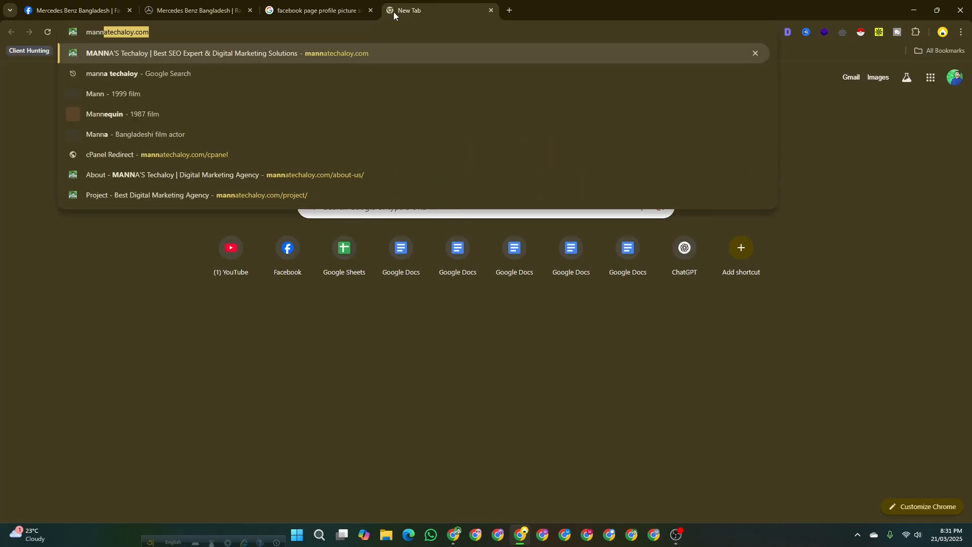
{"action": "left_click", "coordinate": [211, 7]}
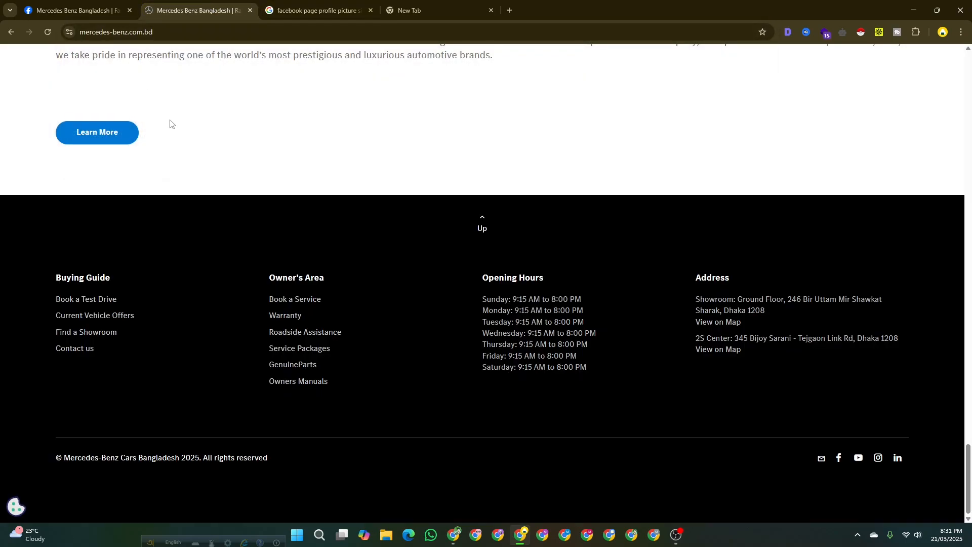
{"action": "scroll", "coordinate": [172, 123], "scroll_direction": "up", "scroll_amount": 20}
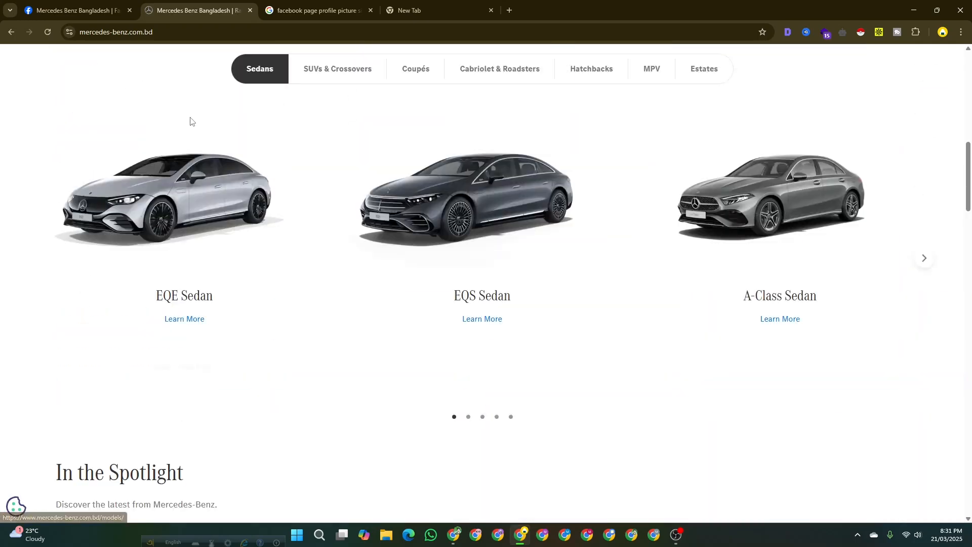
{"action": "scroll", "coordinate": [223, 122], "scroll_direction": "up", "scroll_amount": 10}
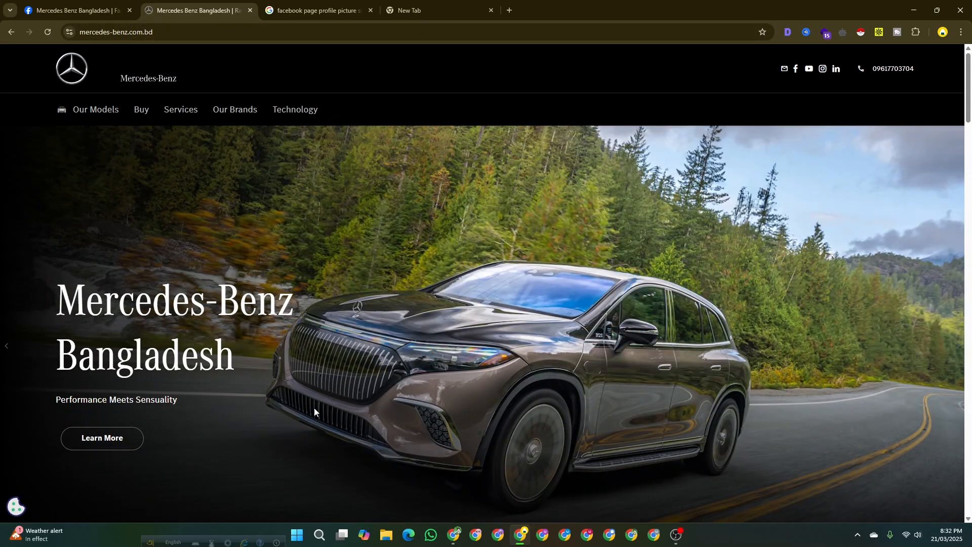
{"action": "scroll", "coordinate": [304, 407], "scroll_direction": "down", "scroll_amount": 20}
{"action": "scroll", "coordinate": [298, 405], "scroll_direction": "up", "scroll_amount": 11}
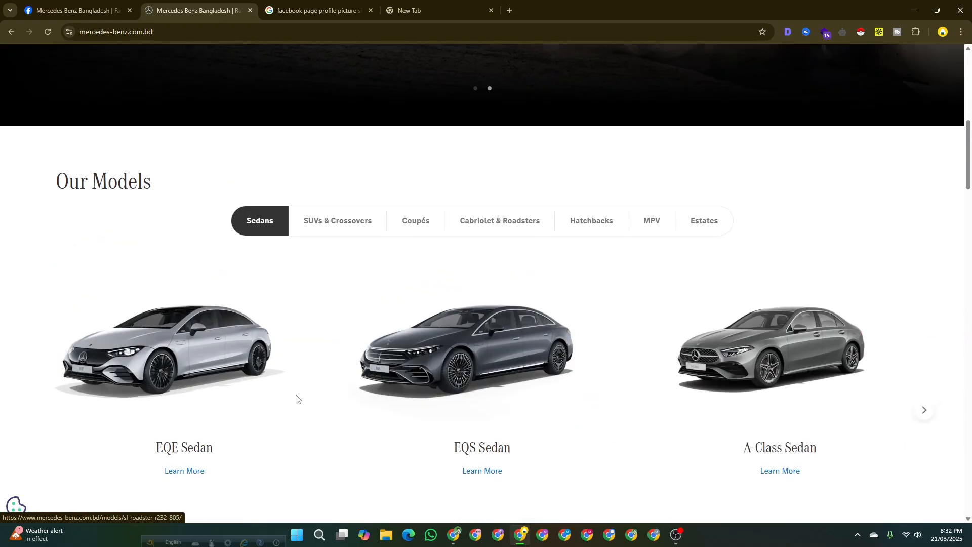
{"action": "scroll", "coordinate": [296, 397], "scroll_direction": "up", "scroll_amount": 10}
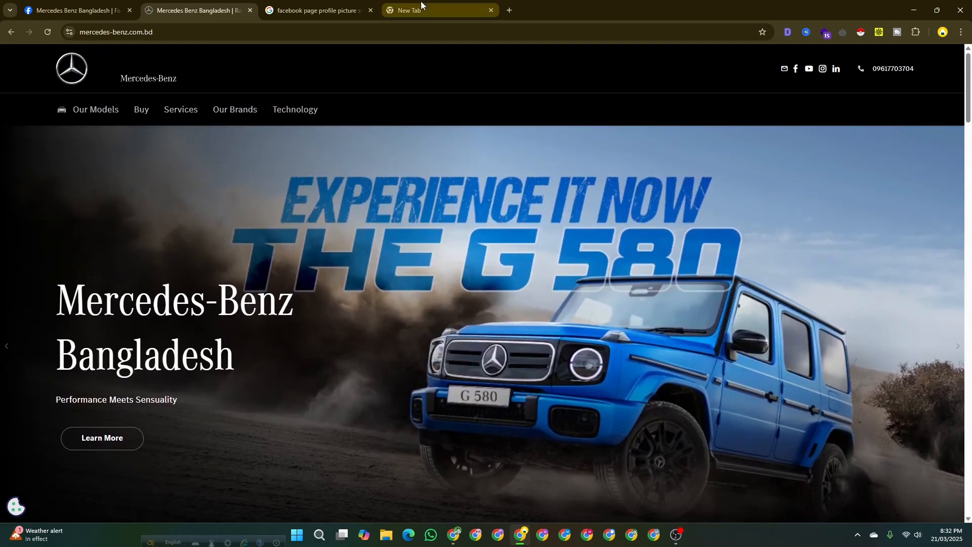
Load mannatechaloy.com, copy its full URL, and paste and save it as the Page website
{"action": "left_click", "coordinate": [421, 2]}
{"action": "key", "text": "Return"}
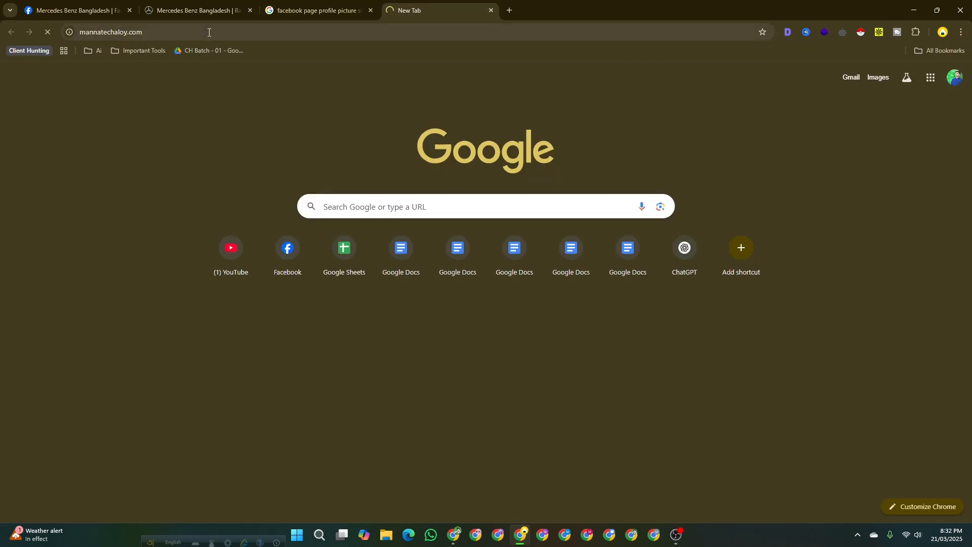
{"action": "left_click", "coordinate": [209, 32]}
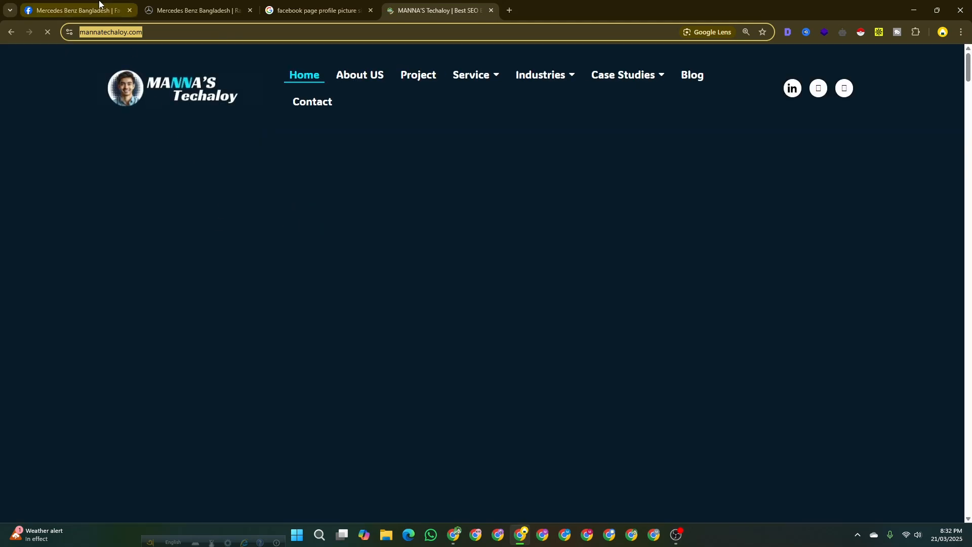
{"action": "left_click", "coordinate": [76, 10]}
{"action": "type", "text": "https://mannatechaloy.com/"}
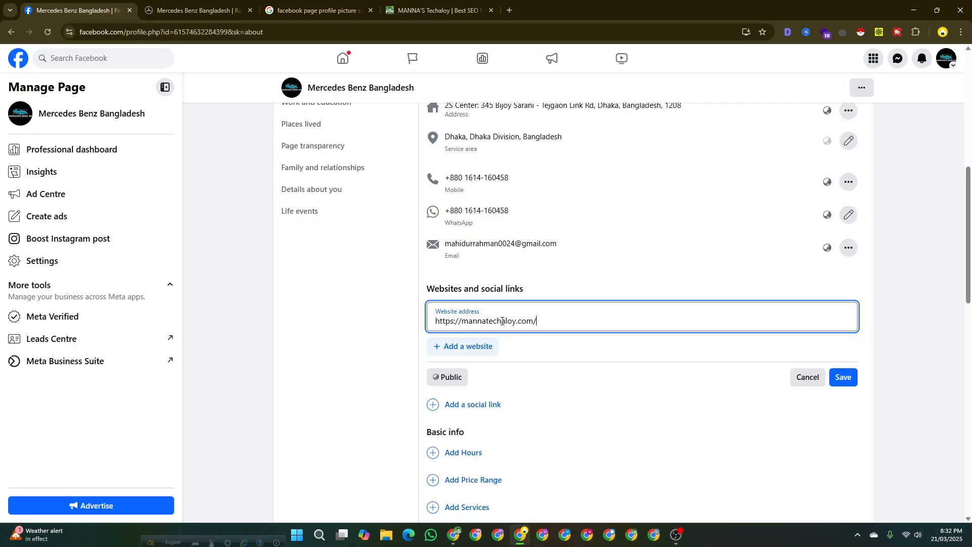
{"action": "left_click", "coordinate": [843, 377]}
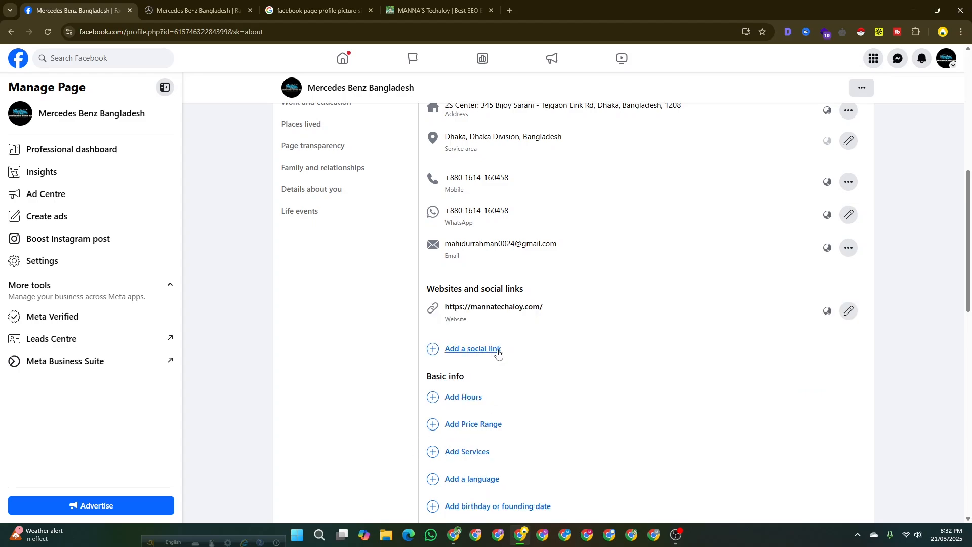
Add a new social link and choose Instagram as its platform
{"action": "left_click", "coordinate": [474, 349]}
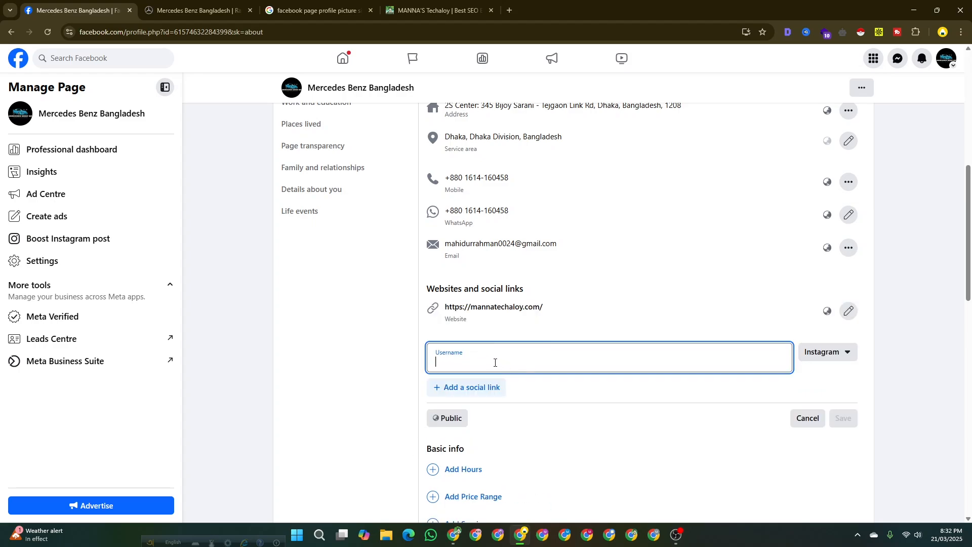
{"action": "scroll", "coordinate": [495, 362], "scroll_direction": "up", "scroll_amount": 8}
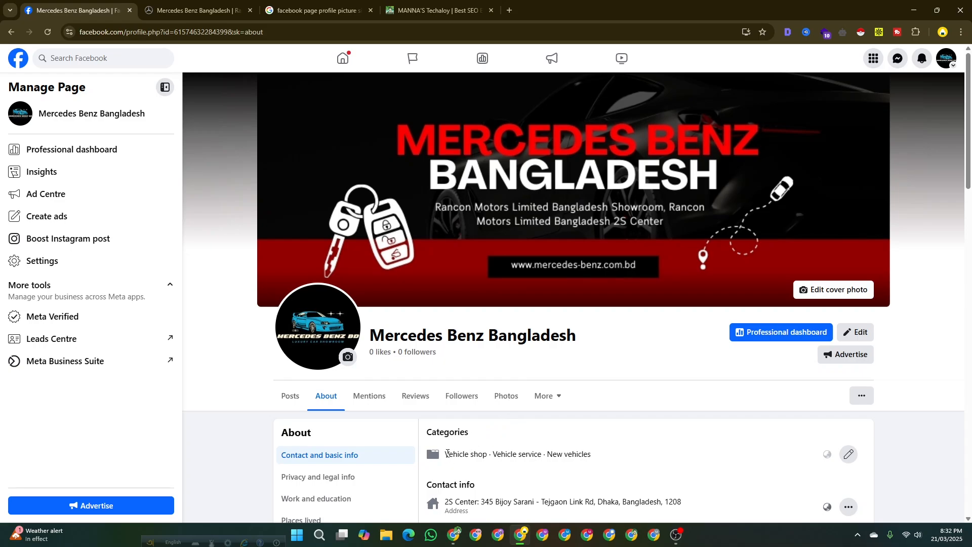
{"action": "scroll", "coordinate": [447, 453], "scroll_direction": "down", "scroll_amount": 2}
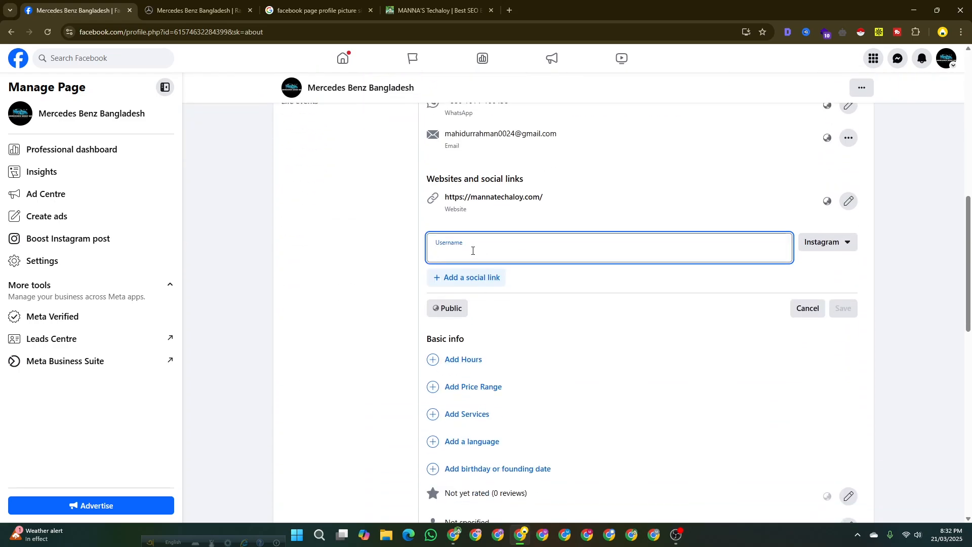
{"action": "scroll", "coordinate": [472, 250], "scroll_direction": "up", "scroll_amount": 2}
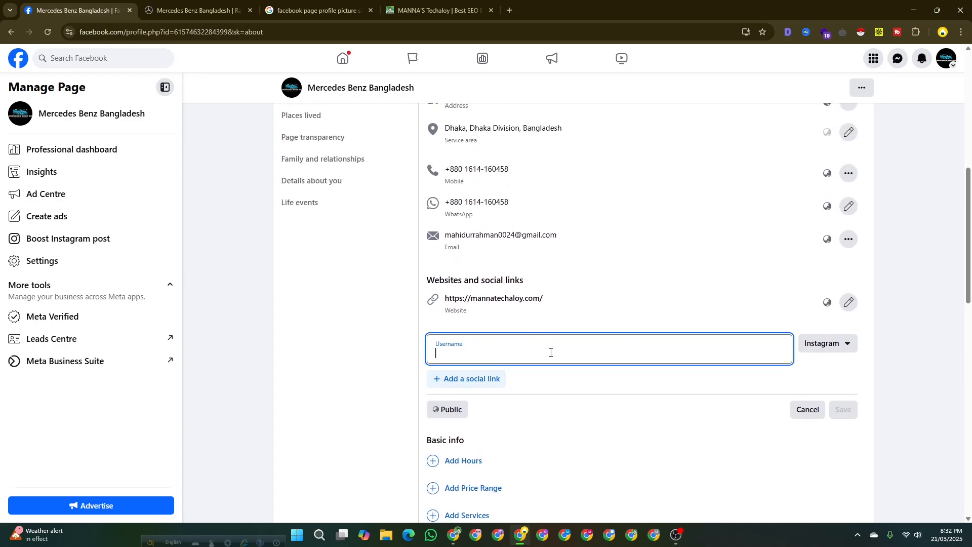
{"action": "left_click", "coordinate": [827, 344]}
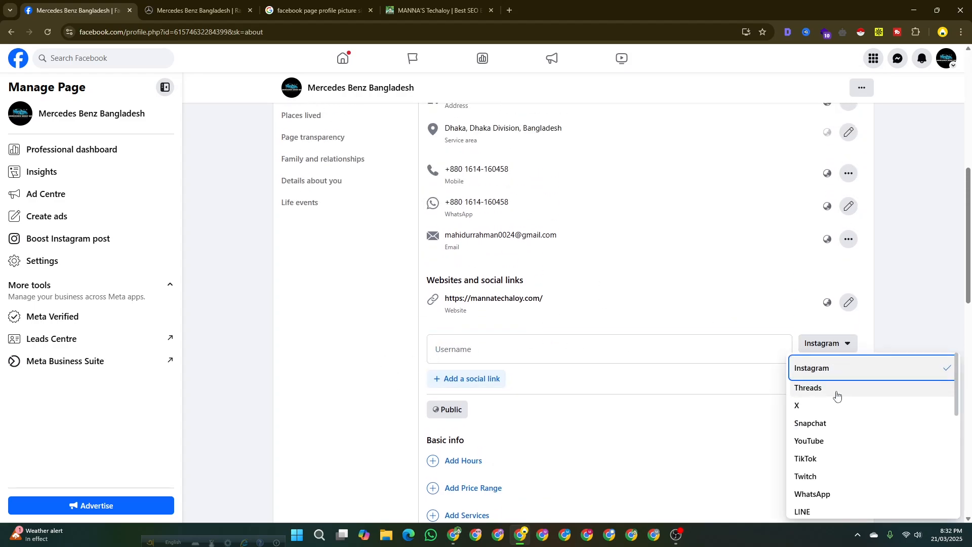
{"action": "scroll", "coordinate": [830, 390], "scroll_direction": "down", "scroll_amount": 1}
{"action": "scroll", "coordinate": [698, 332], "scroll_direction": "down", "scroll_amount": 4}
{"action": "scroll", "coordinate": [805, 278], "scroll_direction": "up", "scroll_amount": 1}
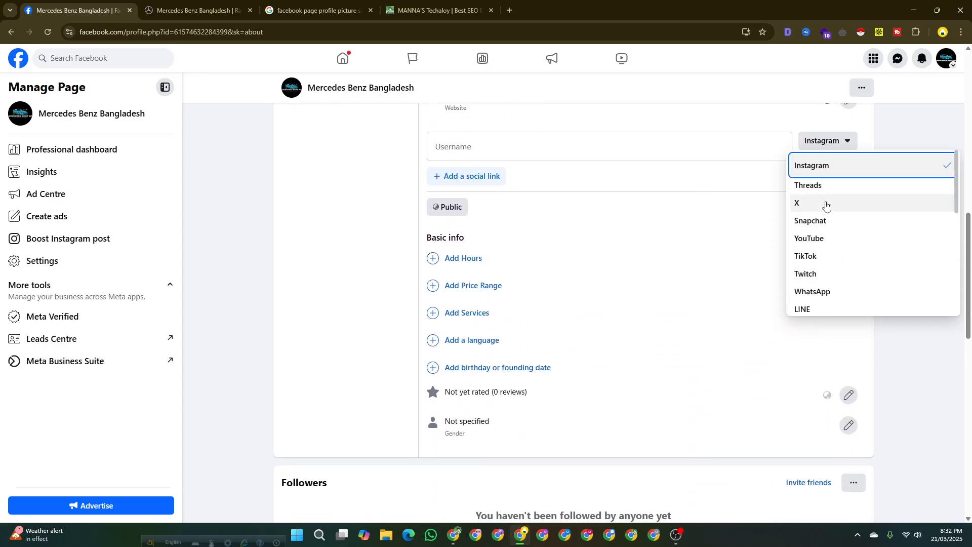
{"action": "scroll", "coordinate": [826, 208], "scroll_direction": "down", "scroll_amount": 1}
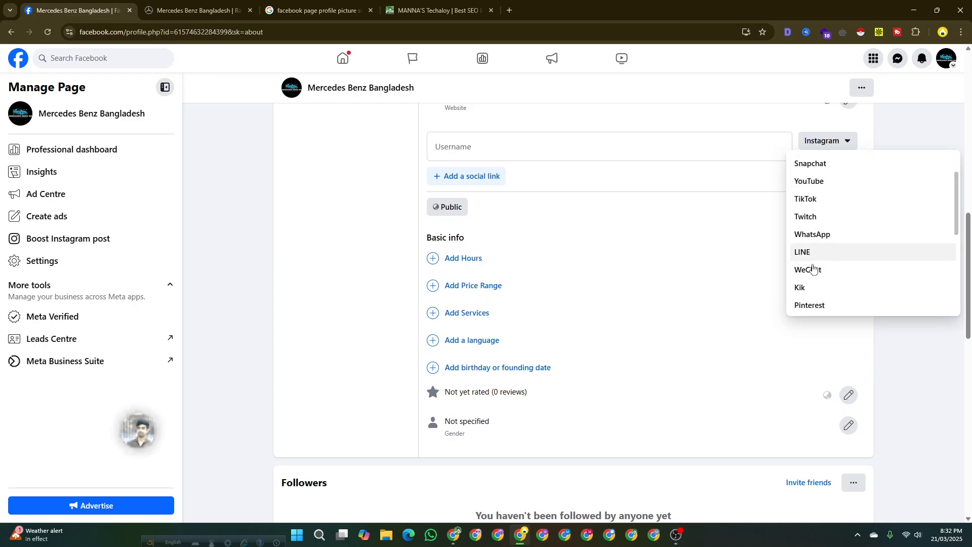
{"action": "scroll", "coordinate": [820, 254], "scroll_direction": "down", "scroll_amount": 1}
{"action": "scroll", "coordinate": [822, 253], "scroll_direction": "down", "scroll_amount": 1}
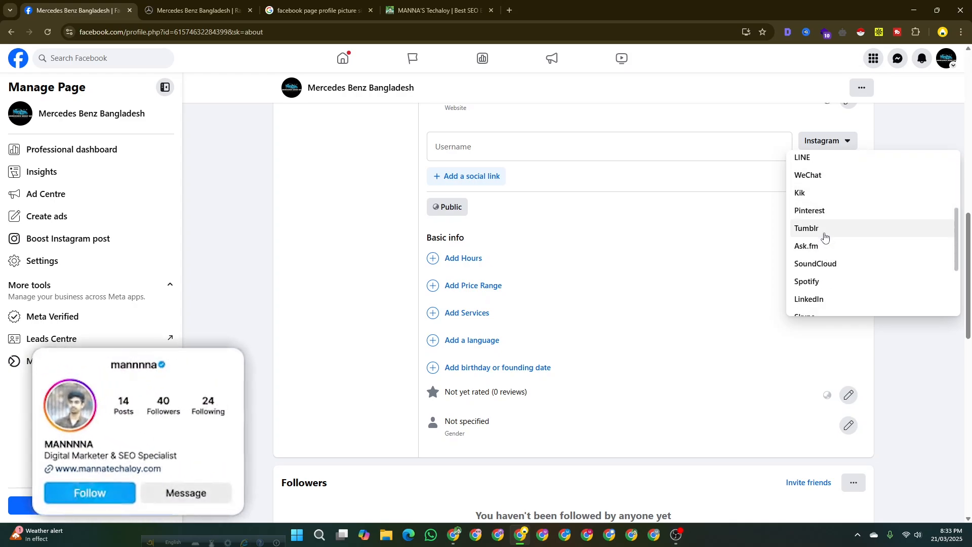
{"action": "scroll", "coordinate": [850, 253], "scroll_direction": "down", "scroll_amount": 1}
{"action": "scroll", "coordinate": [848, 256], "scroll_direction": "up", "scroll_amount": 1}
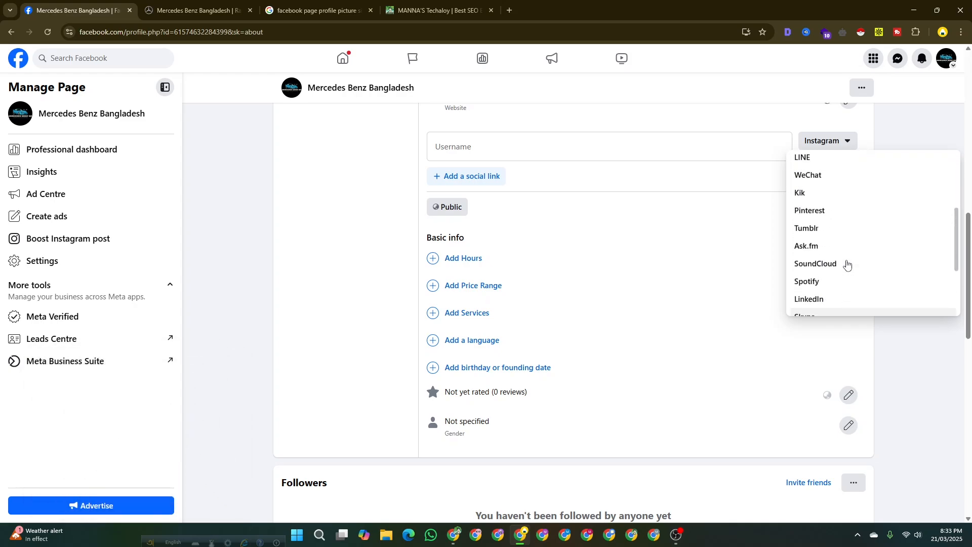
{"action": "scroll", "coordinate": [847, 265], "scroll_direction": "up", "scroll_amount": 2}
{"action": "scroll", "coordinate": [476, 281], "scroll_direction": "up", "scroll_amount": 3}
{"action": "left_click", "coordinate": [489, 302]}
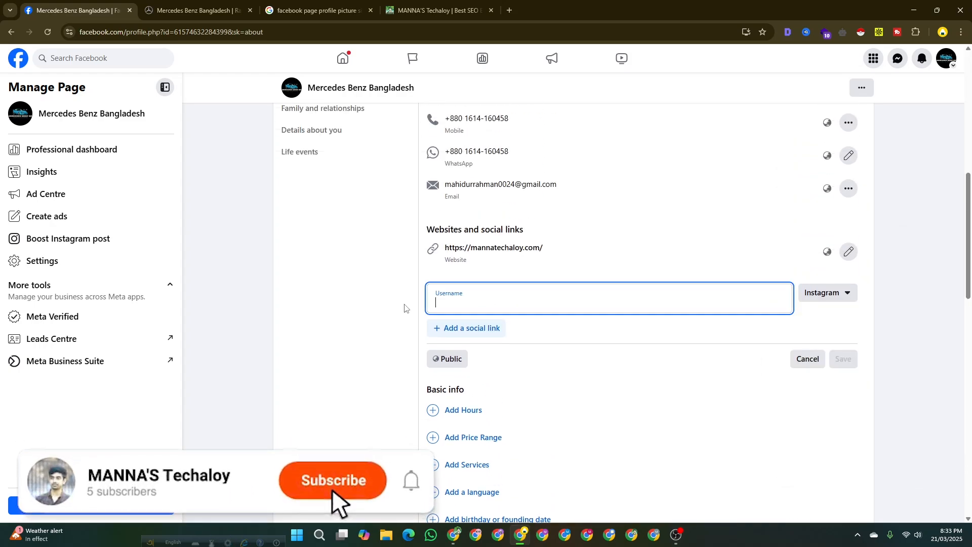
Put the cursor in the empty Instagram username field, then switch browser windows
{"action": "scroll", "coordinate": [562, 274], "scroll_direction": "up", "scroll_amount": 4}
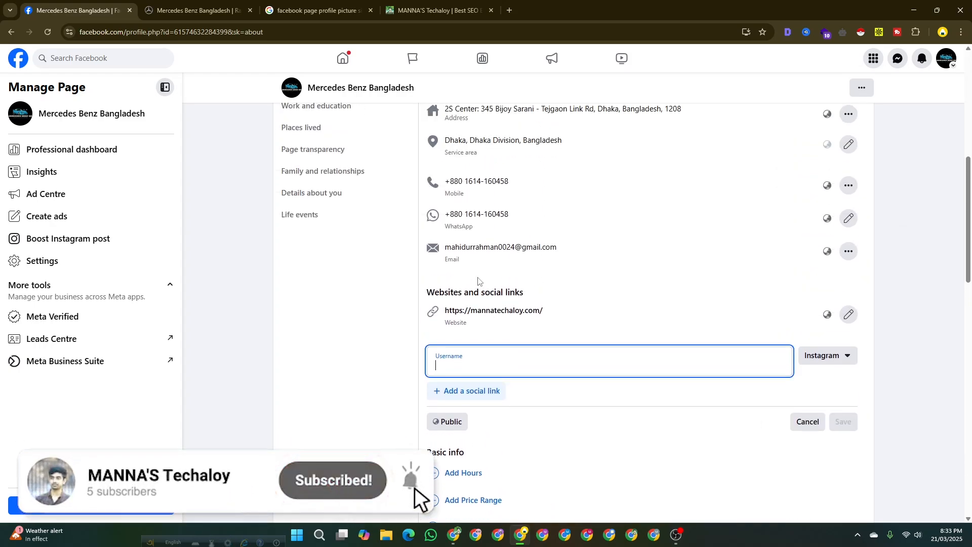
{"action": "scroll", "coordinate": [567, 177], "scroll_direction": "down", "scroll_amount": 3}
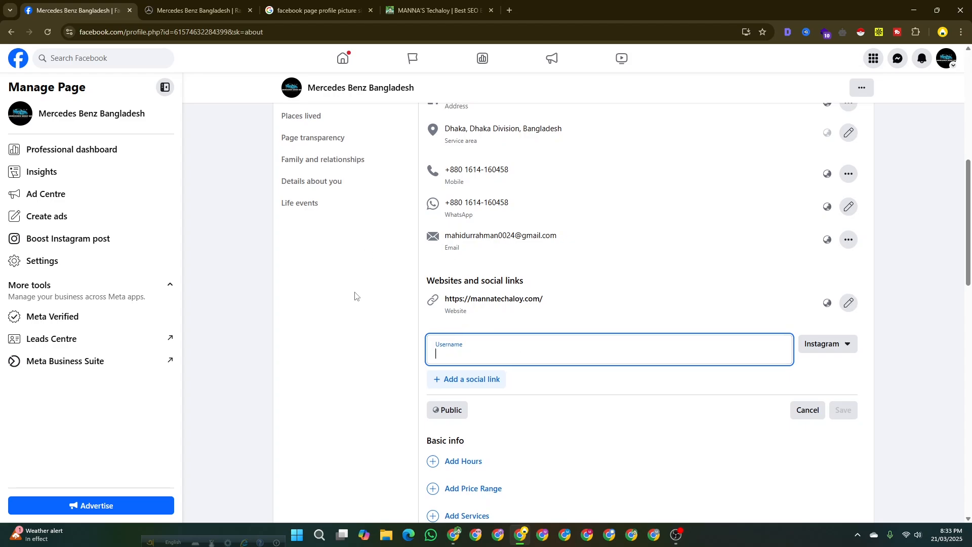
{"action": "scroll", "coordinate": [496, 252], "scroll_direction": "up", "scroll_amount": 2}
{"action": "scroll", "coordinate": [521, 304], "scroll_direction": "down", "scroll_amount": 3}
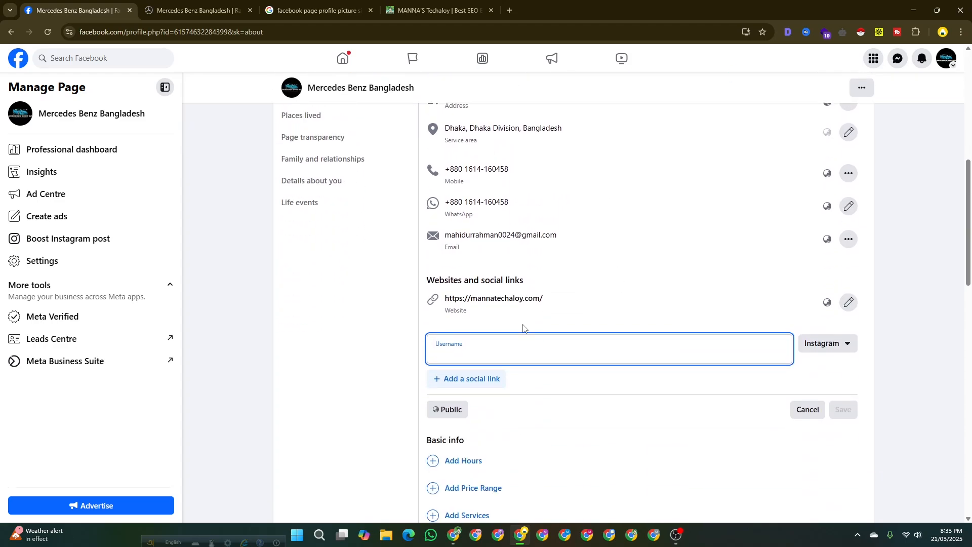
{"action": "left_click", "coordinate": [464, 353]}
{"action": "scroll", "coordinate": [416, 347], "scroll_direction": "down", "scroll_amount": 2}
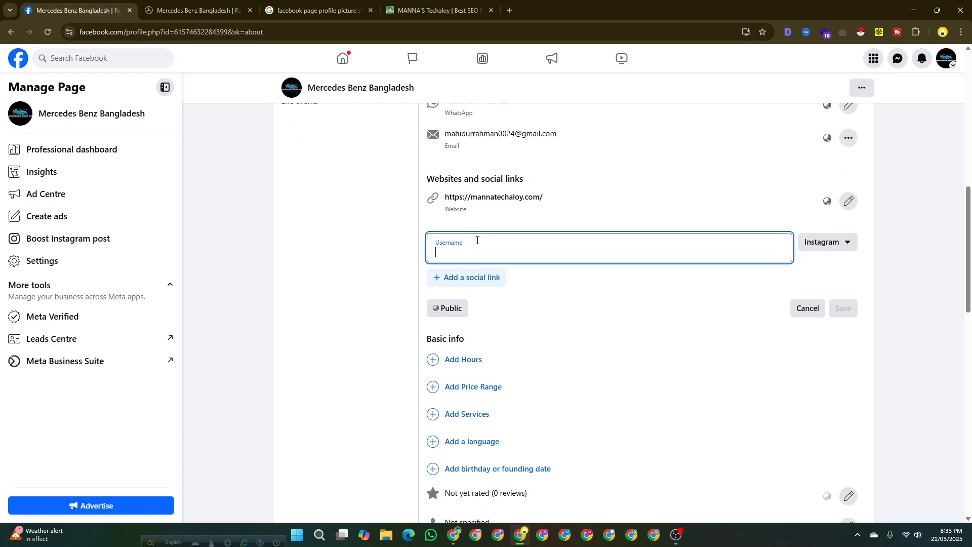
{"action": "left_click", "coordinate": [455, 537]}
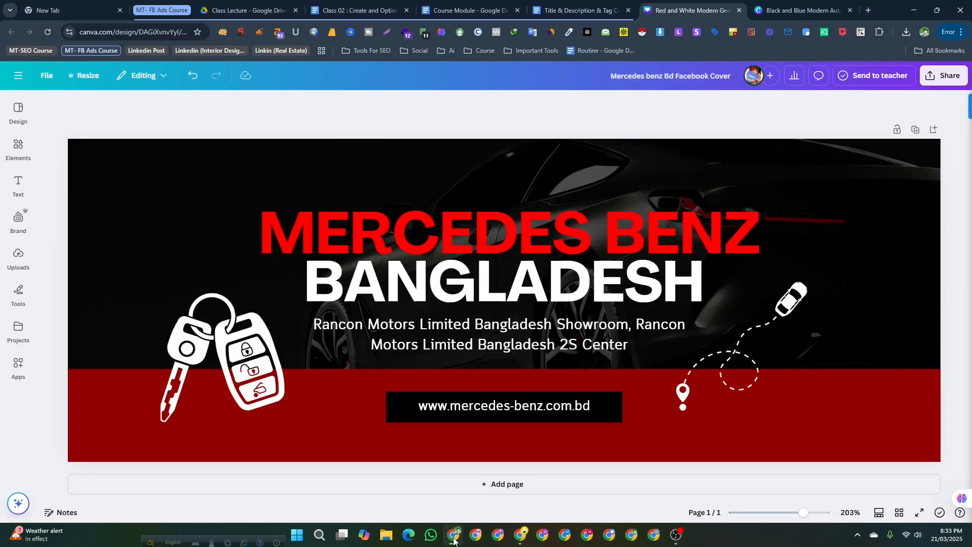
Open Instagram from the Social bookmarks folder and go to the account's own profile
{"action": "left_click", "coordinate": [477, 534]}
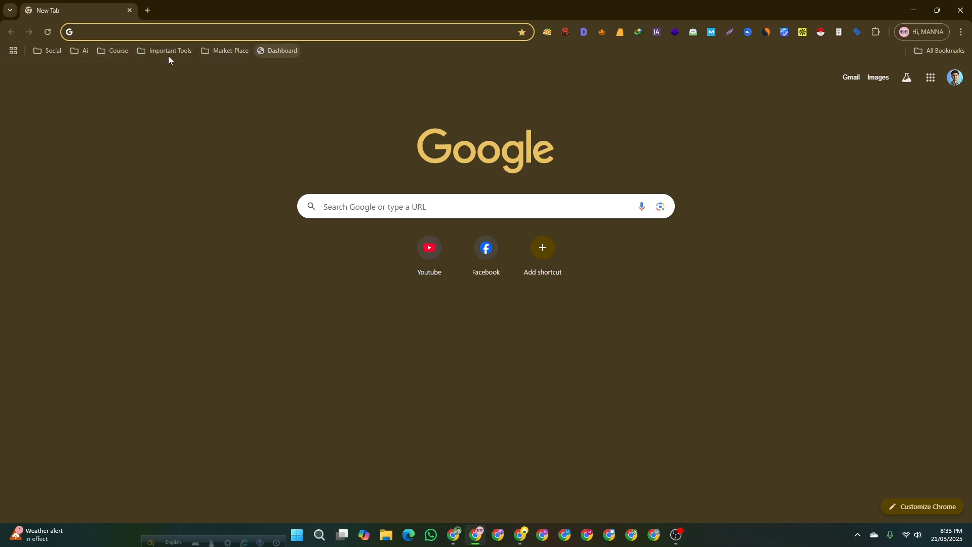
{"action": "left_click", "coordinate": [45, 53]}
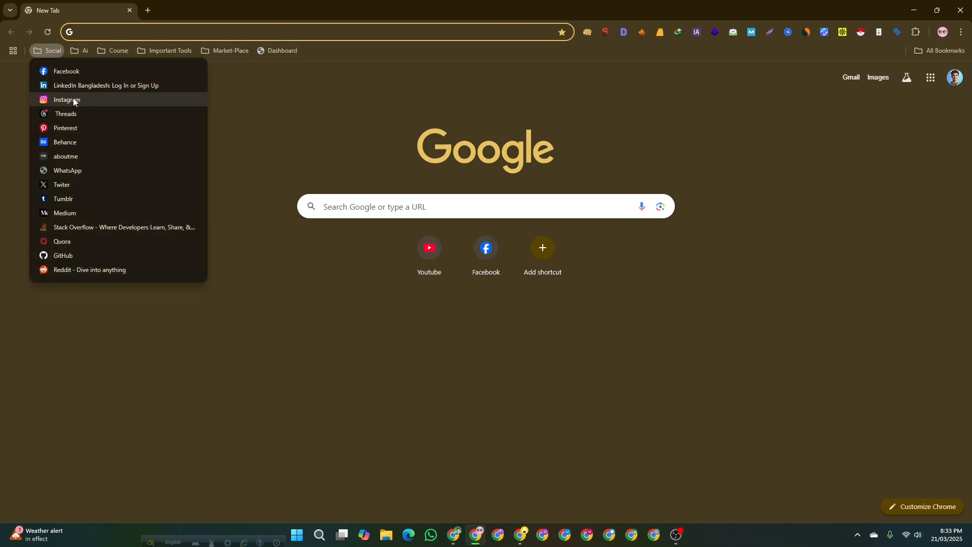
{"action": "left_click", "coordinate": [73, 100]}
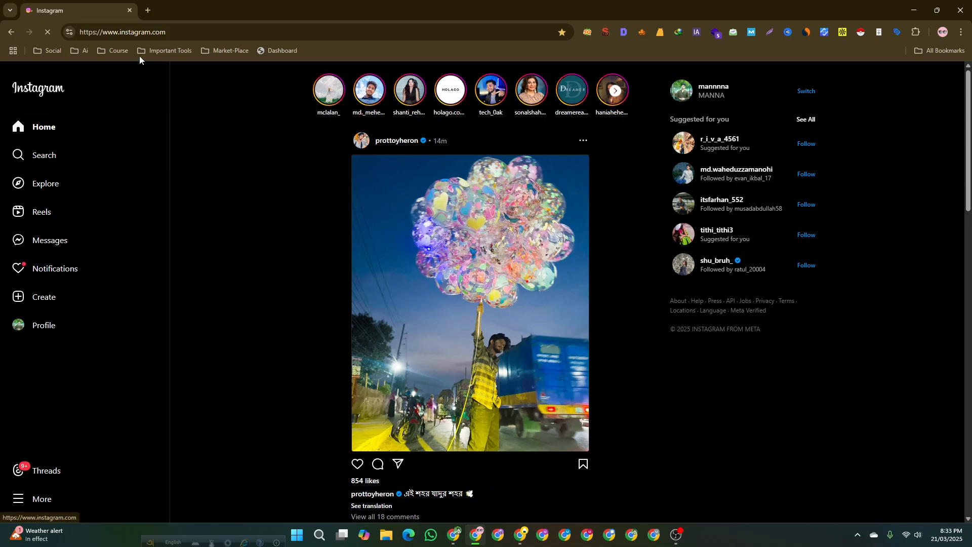
{"action": "left_click", "coordinate": [41, 326]}
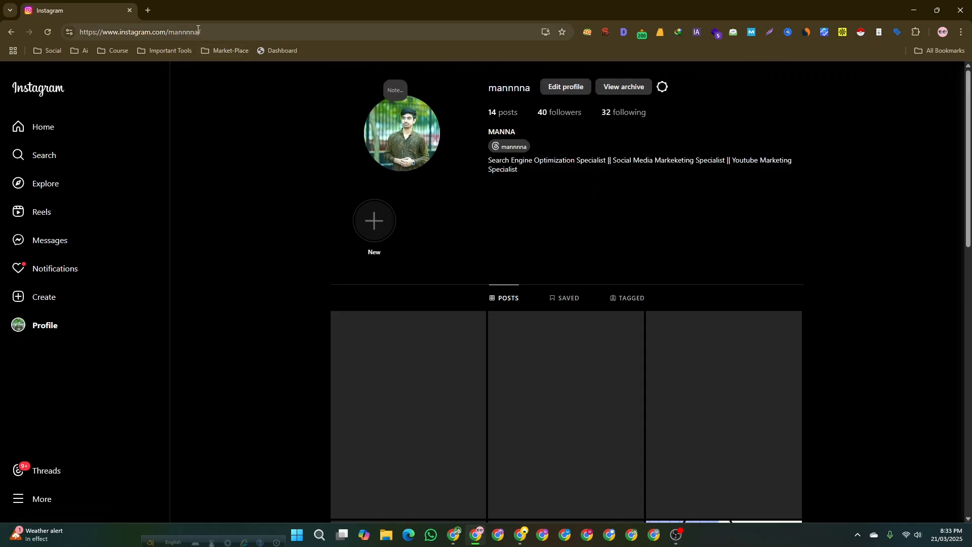
Select the profile username in the address bar to read it, then deselect it
{"action": "left_click_drag", "start_coordinate": [198, 32], "coordinate": [168, 32]}
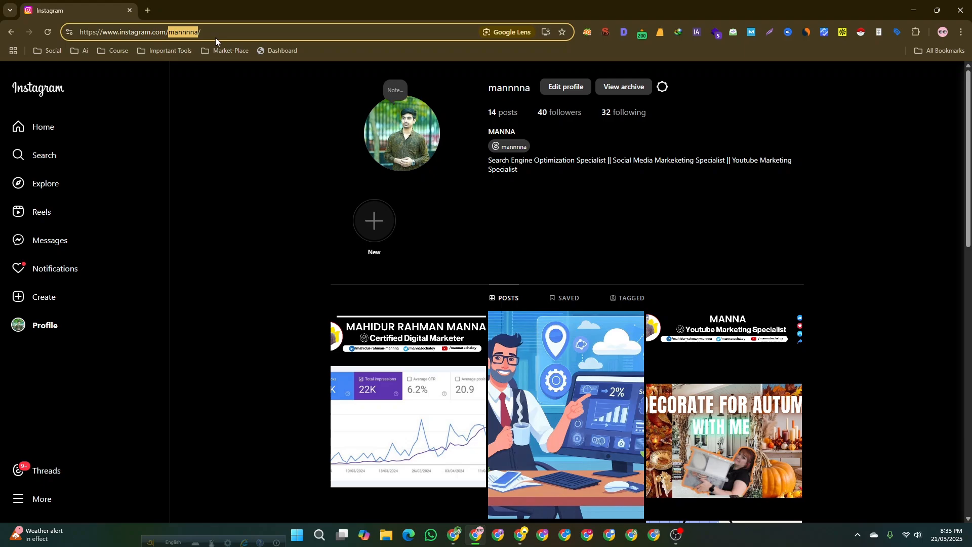
{"action": "left_click", "coordinate": [190, 162]}
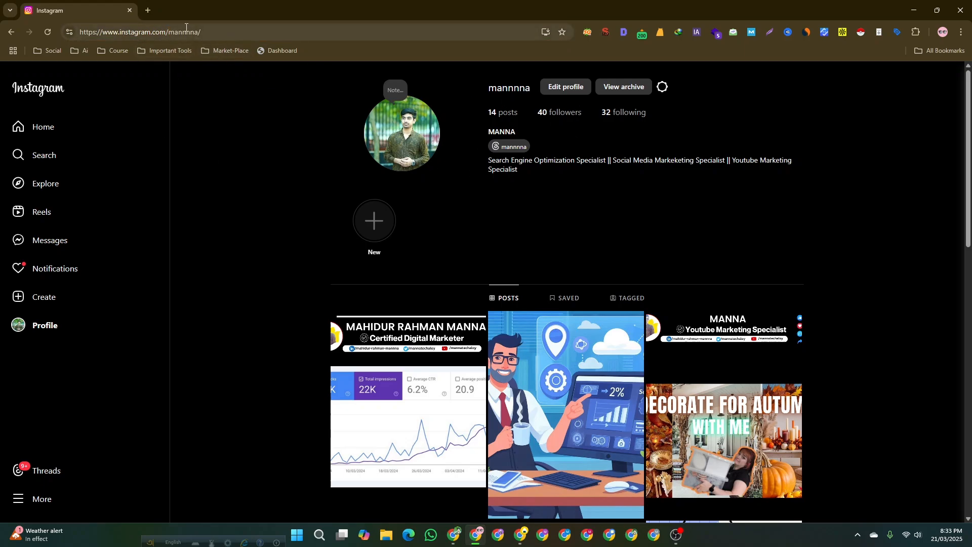
Enter and save the Instagram username, then test the link and close its tab
{"action": "left_click", "coordinate": [519, 534]}
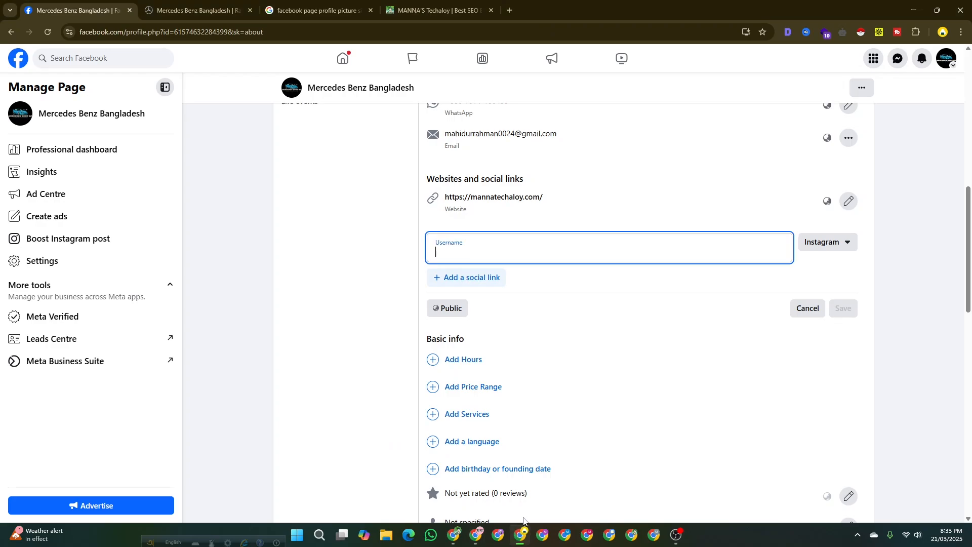
{"action": "type", "text": "mannnna"}
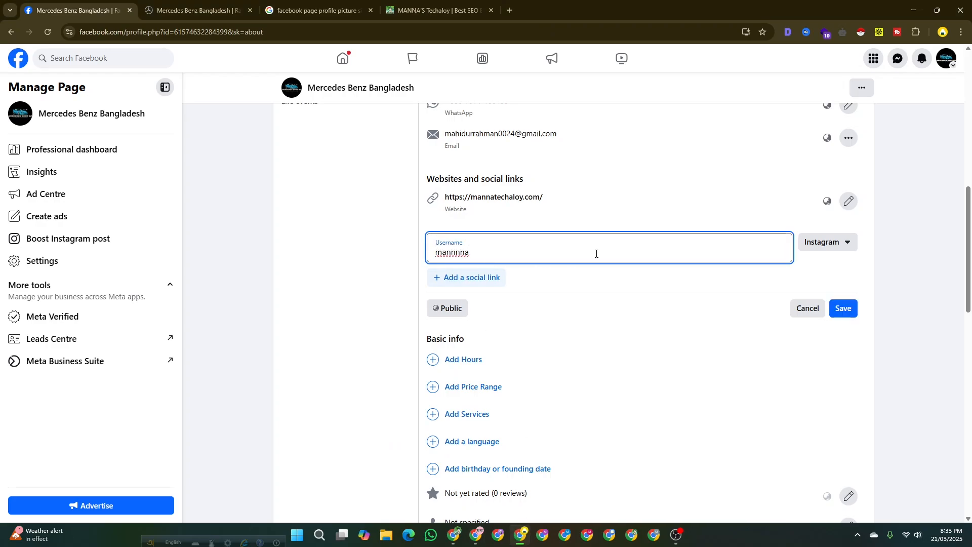
{"action": "left_click", "coordinate": [843, 309]}
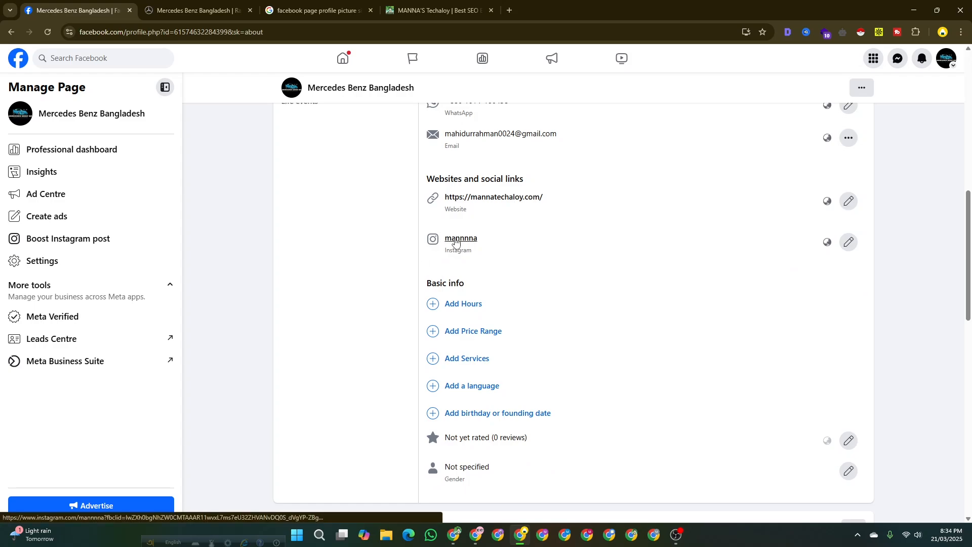
{"action": "left_click", "coordinate": [454, 239]}
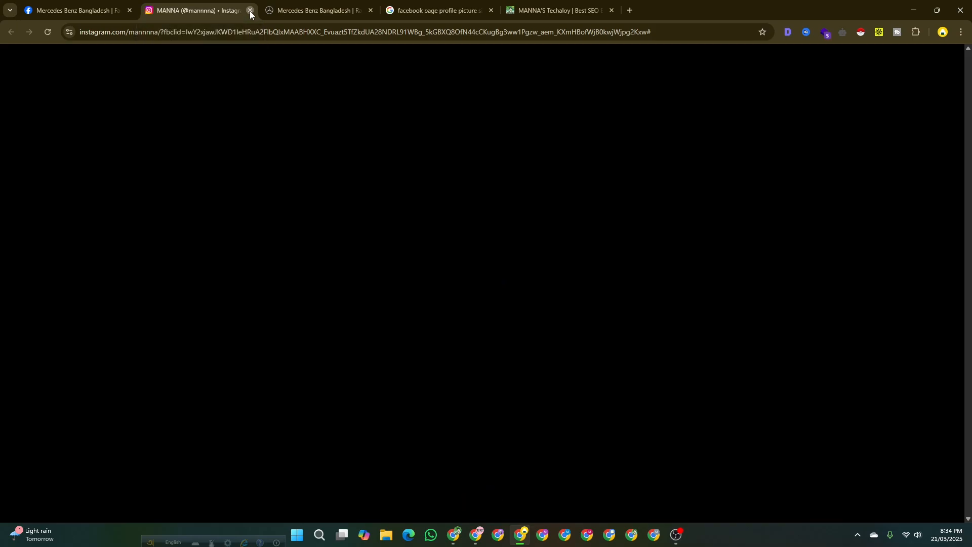
{"action": "left_click", "coordinate": [250, 11]}
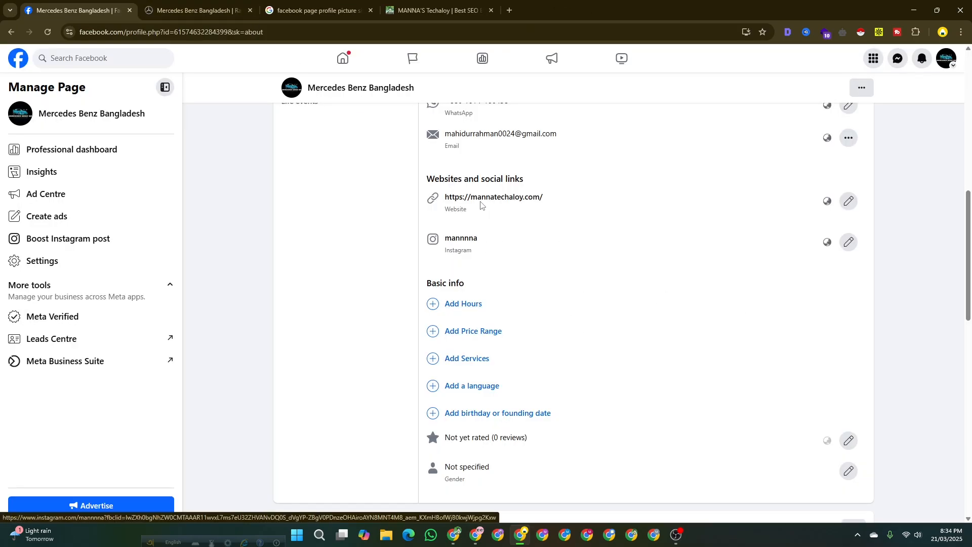
Edit the social links, add two more Instagram entries and save
{"action": "scroll", "coordinate": [532, 182], "scroll_direction": "up", "scroll_amount": 1}
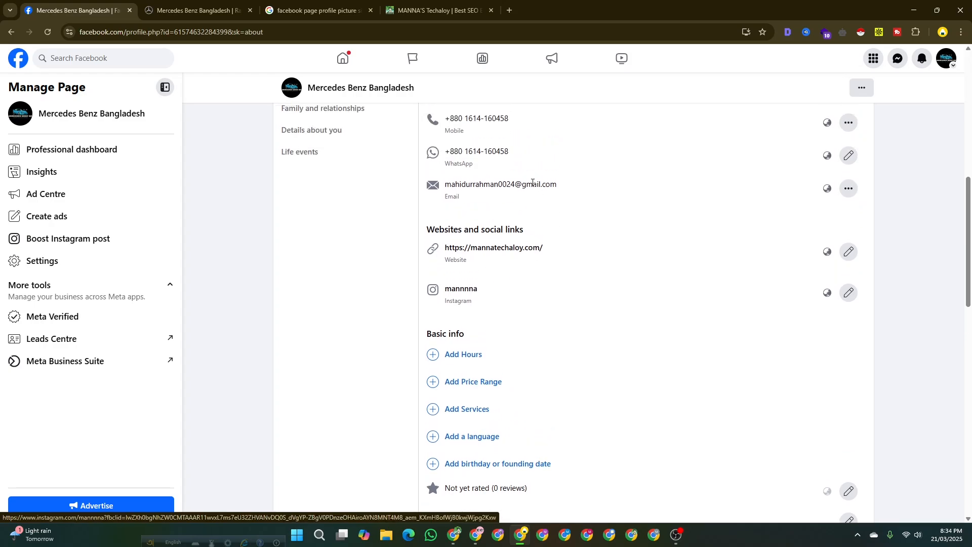
{"action": "scroll", "coordinate": [540, 316], "scroll_direction": "down", "scroll_amount": 1}
{"action": "scroll", "coordinate": [521, 357], "scroll_direction": "up", "scroll_amount": 1}
{"action": "left_click", "coordinate": [849, 293]}
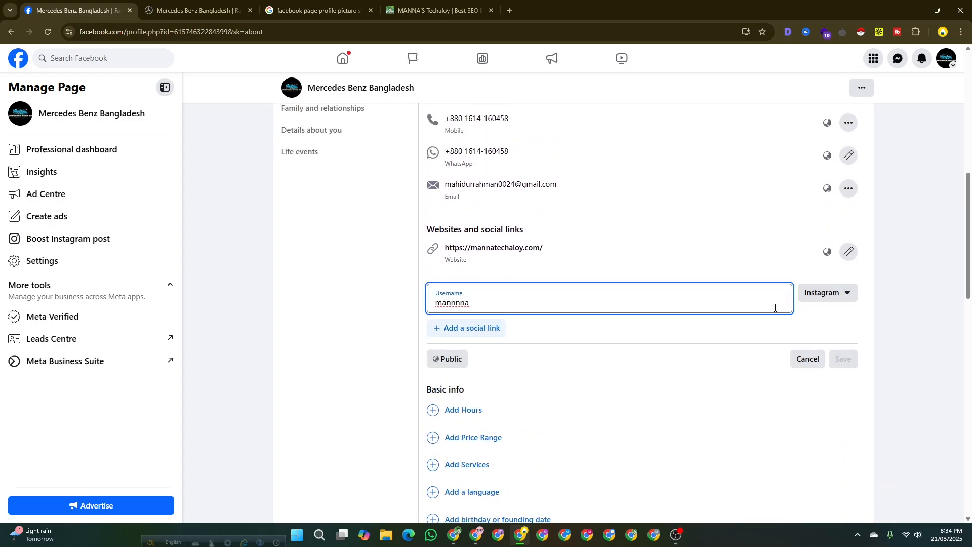
{"action": "left_click", "coordinate": [466, 328]}
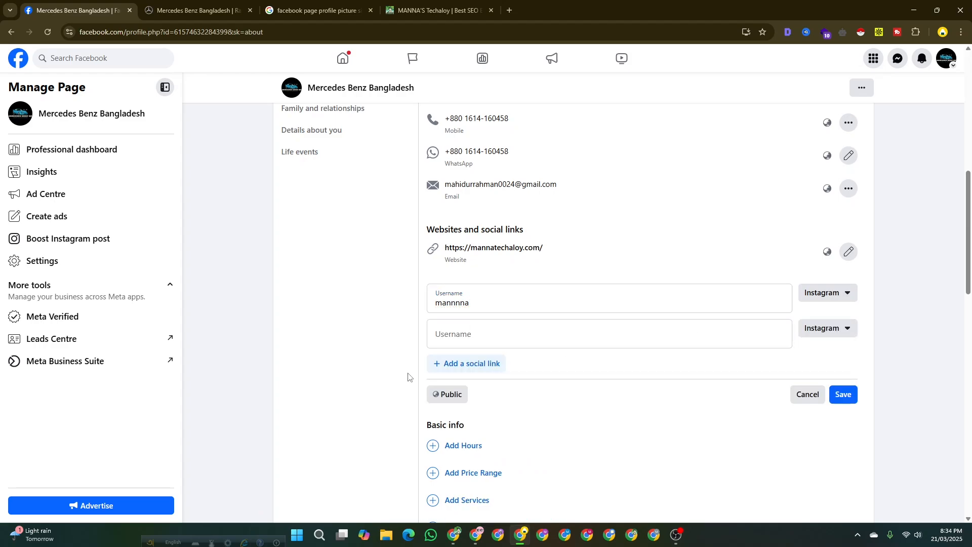
{"action": "left_click", "coordinate": [468, 364]}
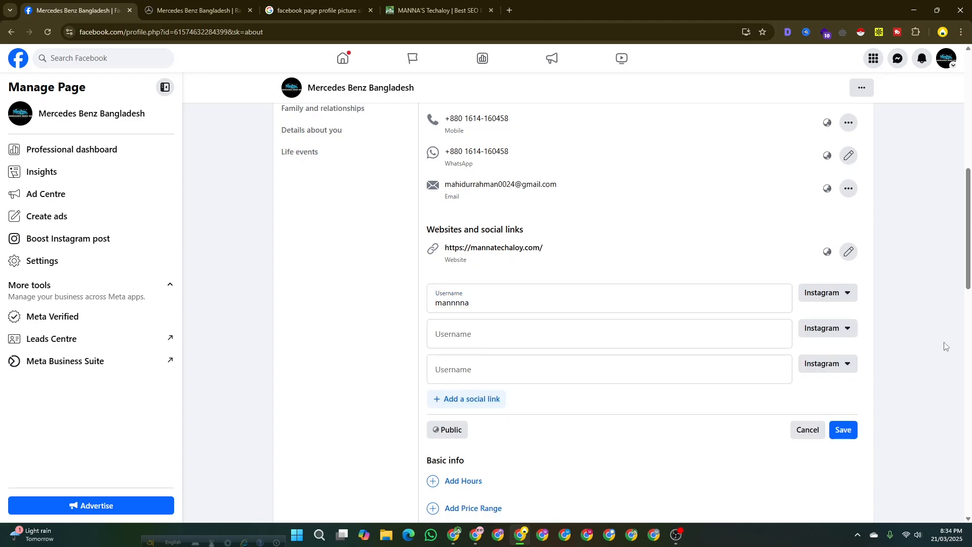
{"action": "left_click", "coordinate": [843, 429]}
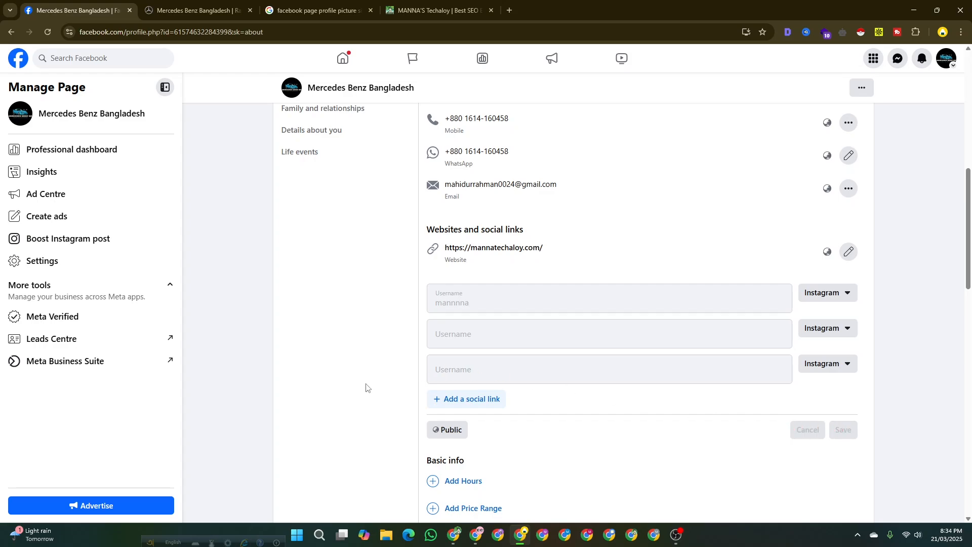
Scroll down to Basic info and start adding the Page's business hours
{"action": "scroll", "coordinate": [503, 306], "scroll_direction": "up", "scroll_amount": 5}
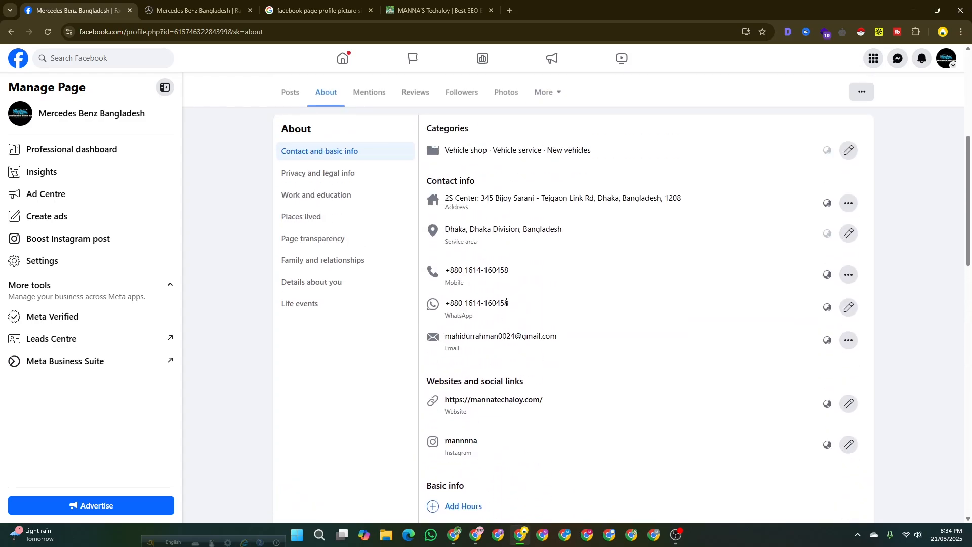
{"action": "scroll", "coordinate": [505, 301], "scroll_direction": "up", "scroll_amount": 4}
{"action": "scroll", "coordinate": [507, 302], "scroll_direction": "down", "scroll_amount": 4}
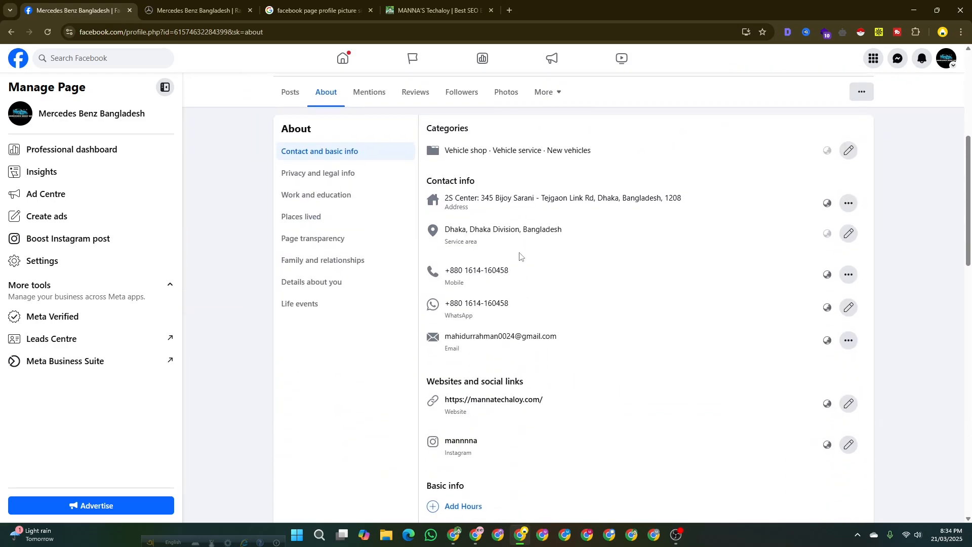
{"action": "scroll", "coordinate": [520, 256], "scroll_direction": "down", "scroll_amount": 9}
{"action": "scroll", "coordinate": [495, 332], "scroll_direction": "up", "scroll_amount": 13}
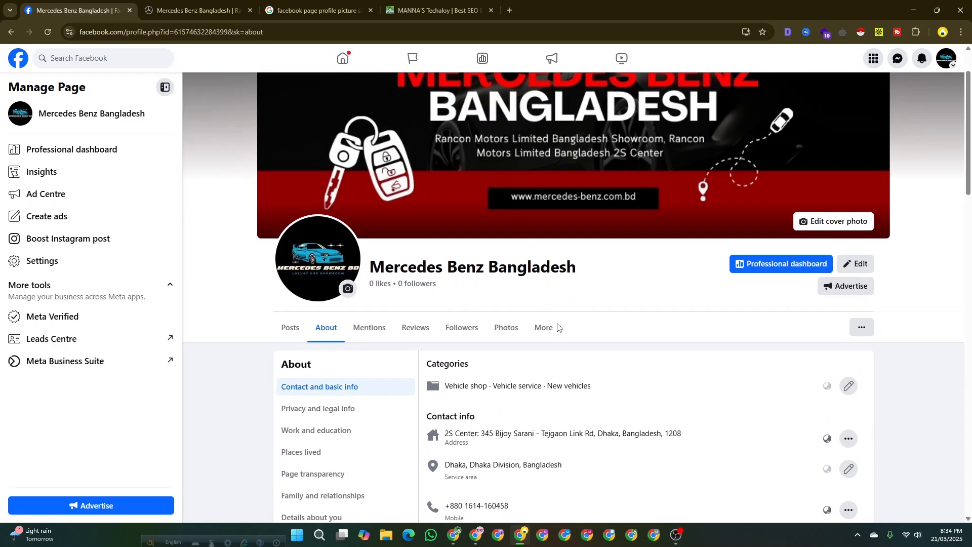
{"action": "scroll", "coordinate": [719, 232], "scroll_direction": "down", "scroll_amount": 4}
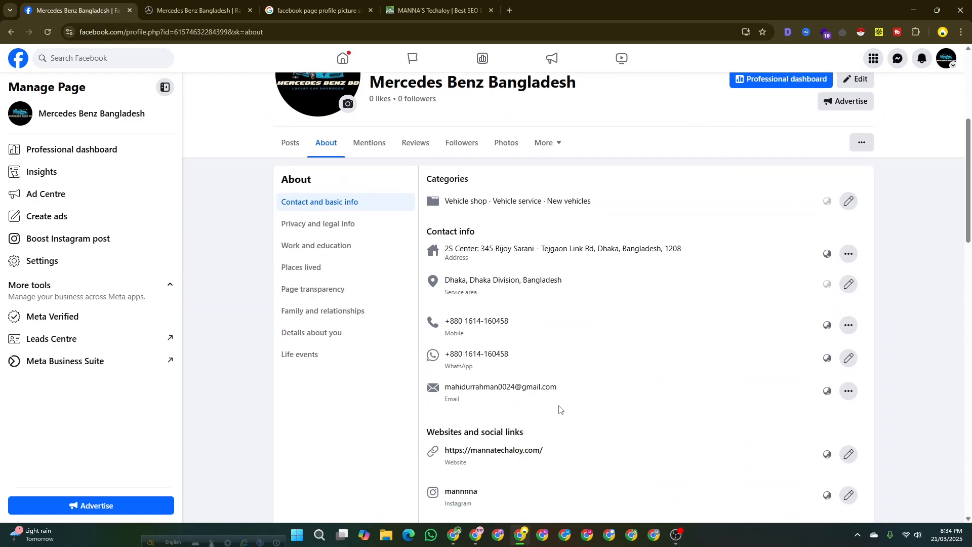
{"action": "scroll", "coordinate": [559, 409], "scroll_direction": "down", "scroll_amount": 6}
{"action": "scroll", "coordinate": [506, 349], "scroll_direction": "up", "scroll_amount": 1}
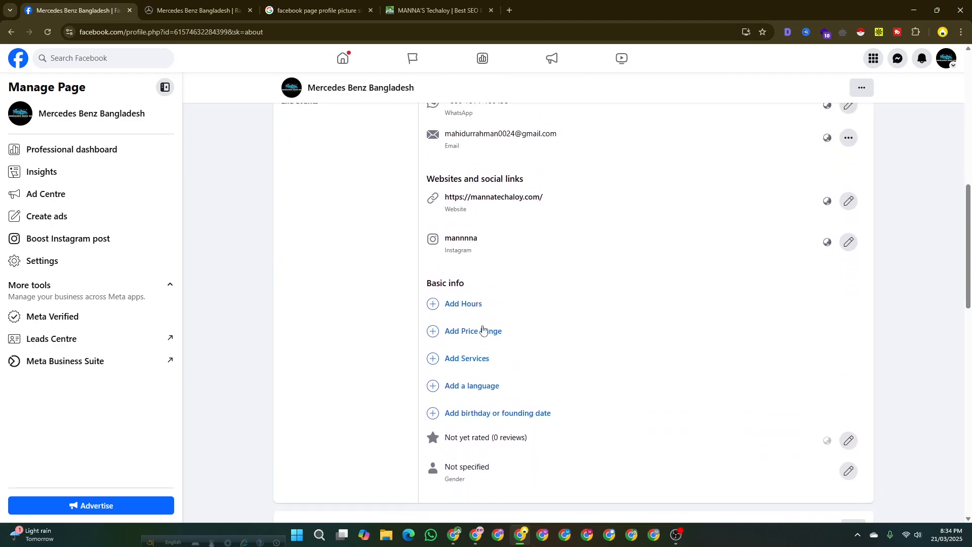
{"action": "scroll", "coordinate": [456, 351], "scroll_direction": "up", "scroll_amount": 1}
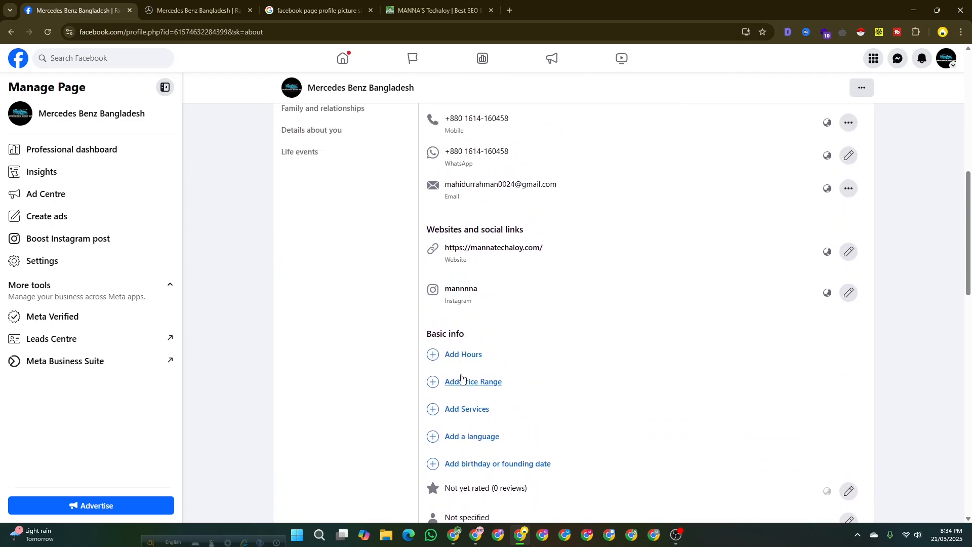
{"action": "left_click", "coordinate": [462, 355]}
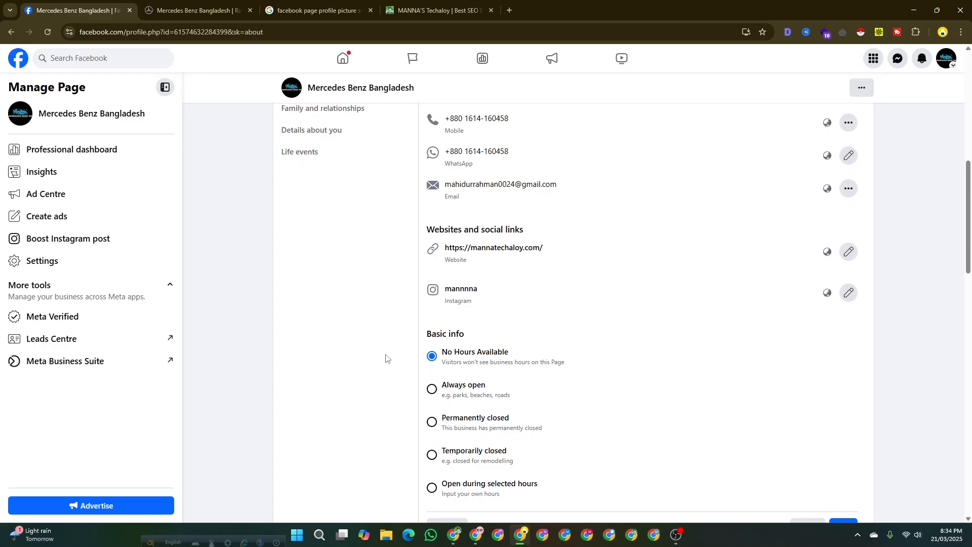
Choose 'Open during selected hours' to reveal per-day opening and closing fields
{"action": "scroll", "coordinate": [386, 357], "scroll_direction": "down", "scroll_amount": 2}
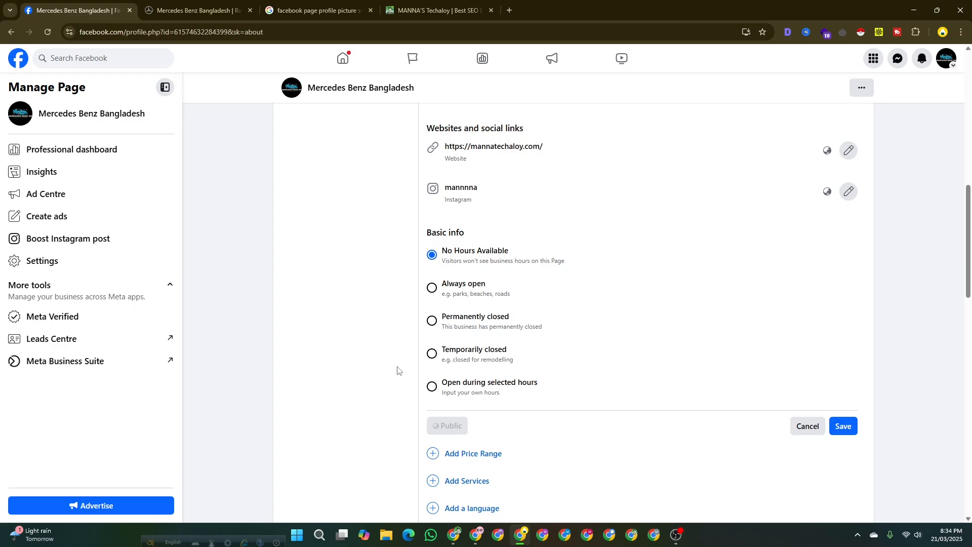
{"action": "scroll", "coordinate": [398, 370], "scroll_direction": "down", "scroll_amount": 1}
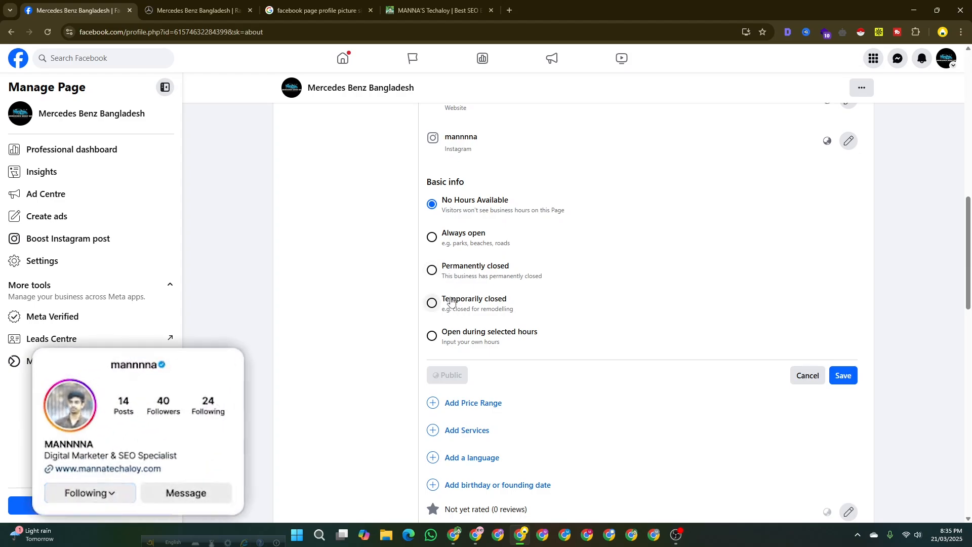
{"action": "left_click", "coordinate": [433, 337]}
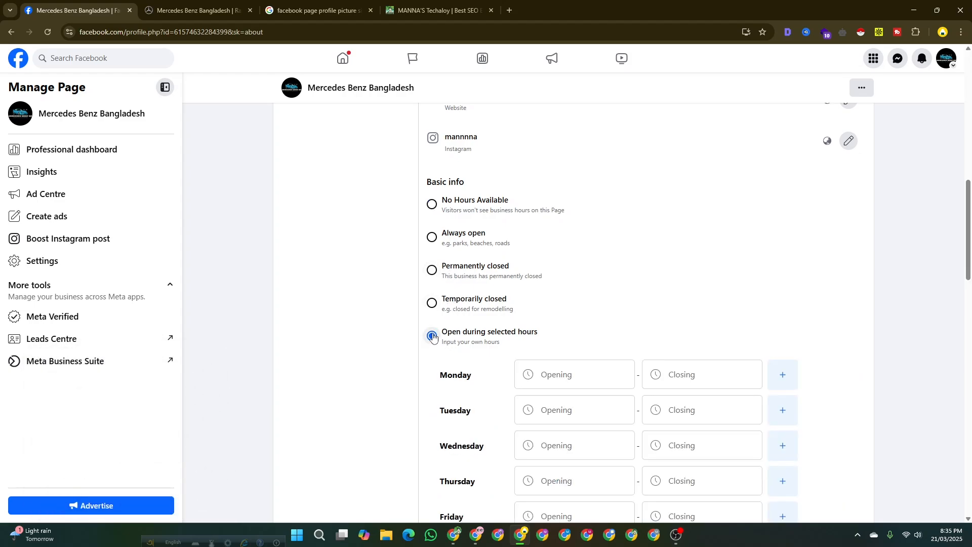
Set Monday's opening time to 08:00
{"action": "scroll", "coordinate": [451, 329], "scroll_direction": "down", "scroll_amount": 1}
{"action": "left_click", "coordinate": [545, 328]}
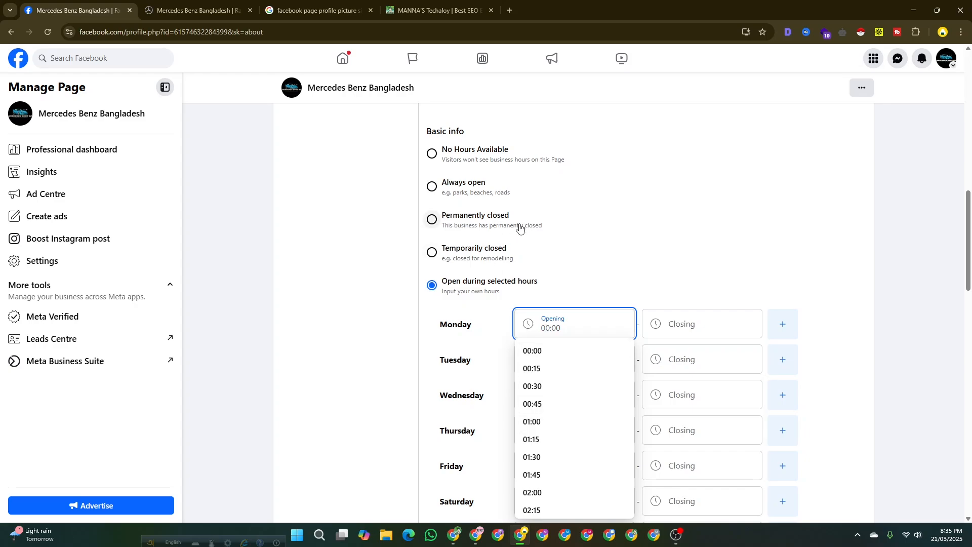
{"action": "scroll", "coordinate": [640, 245], "scroll_direction": "down", "scroll_amount": 2}
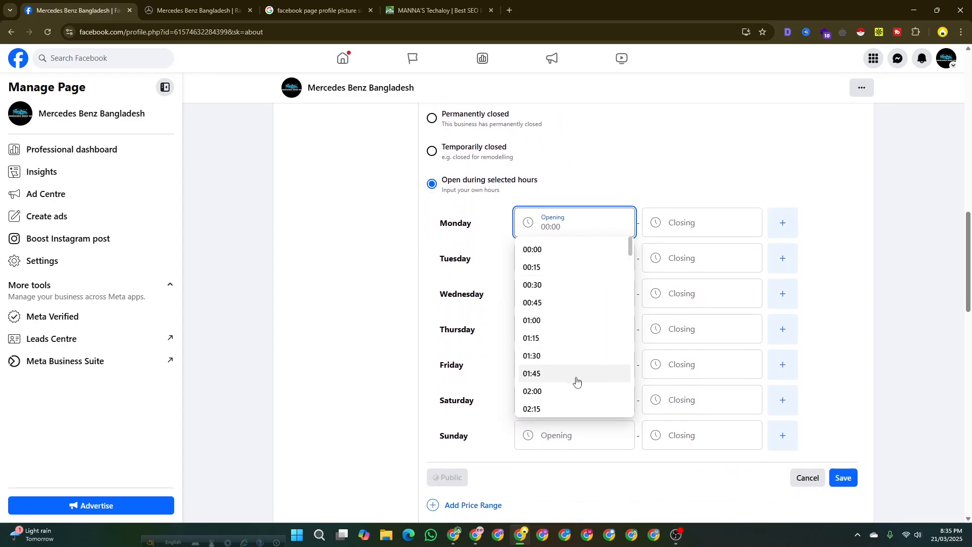
{"action": "scroll", "coordinate": [567, 380], "scroll_direction": "down", "scroll_amount": 5}
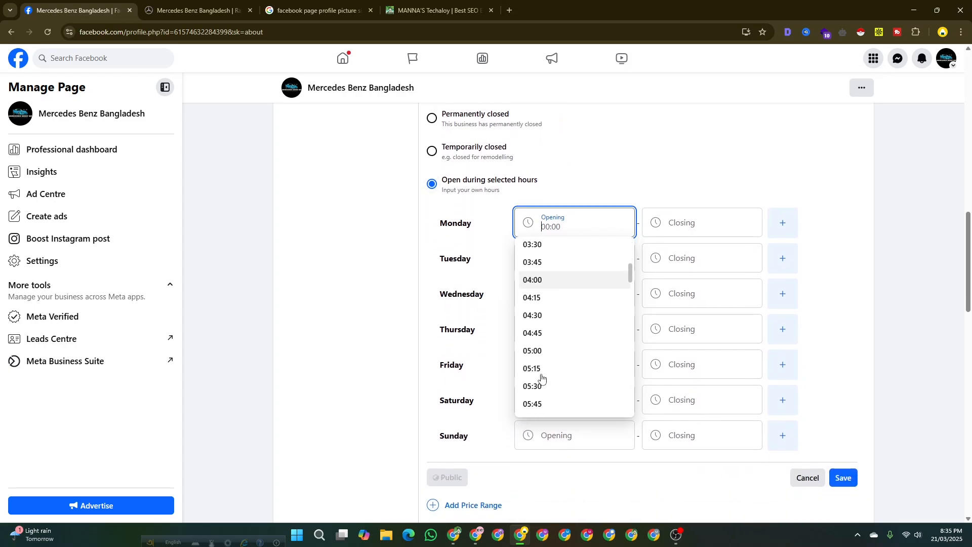
{"action": "scroll", "coordinate": [543, 370], "scroll_direction": "down", "scroll_amount": 1}
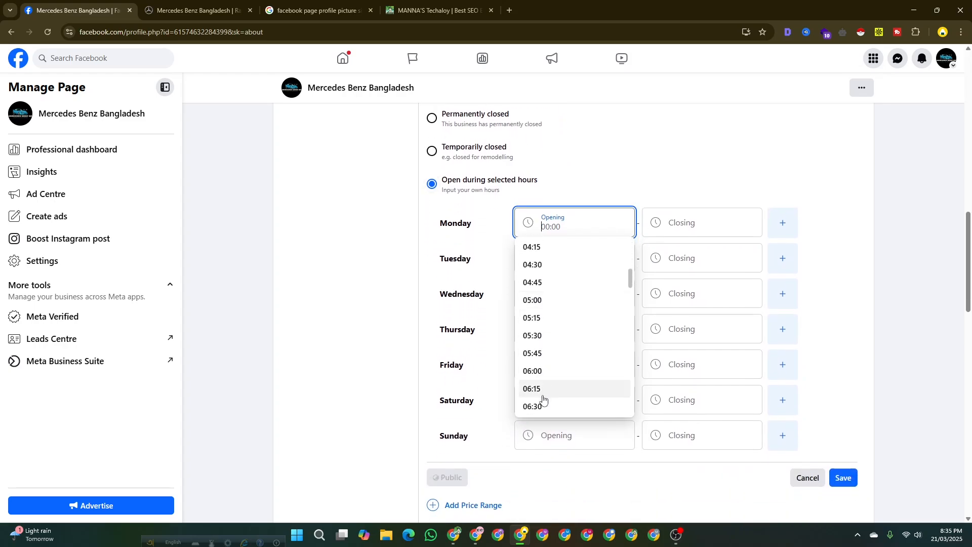
{"action": "scroll", "coordinate": [542, 389], "scroll_direction": "down", "scroll_amount": 3}
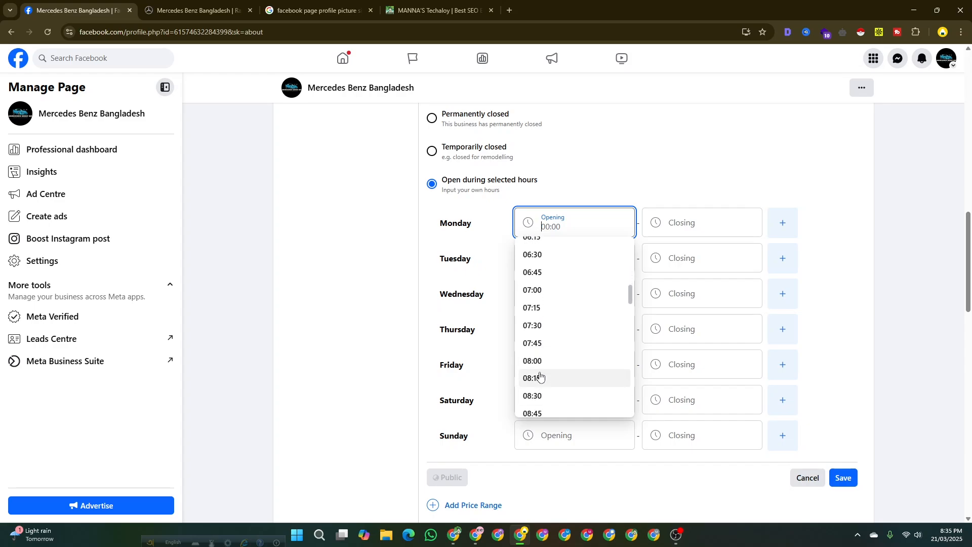
{"action": "left_click", "coordinate": [538, 360]}
Set Monday's closing time to 18:00
{"action": "left_click", "coordinate": [705, 223]}
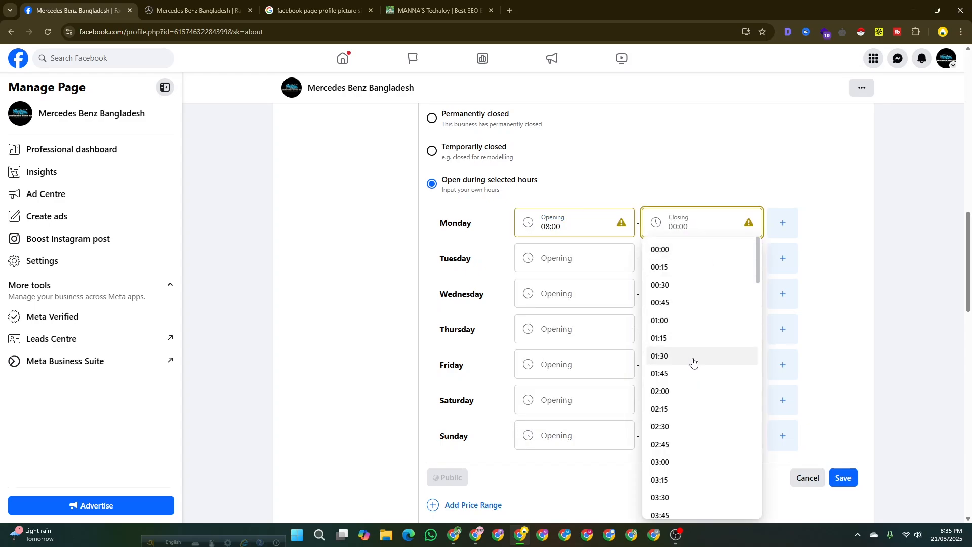
{"action": "scroll", "coordinate": [693, 375], "scroll_direction": "down", "scroll_amount": 5}
{"action": "scroll", "coordinate": [686, 389], "scroll_direction": "down", "scroll_amount": 5}
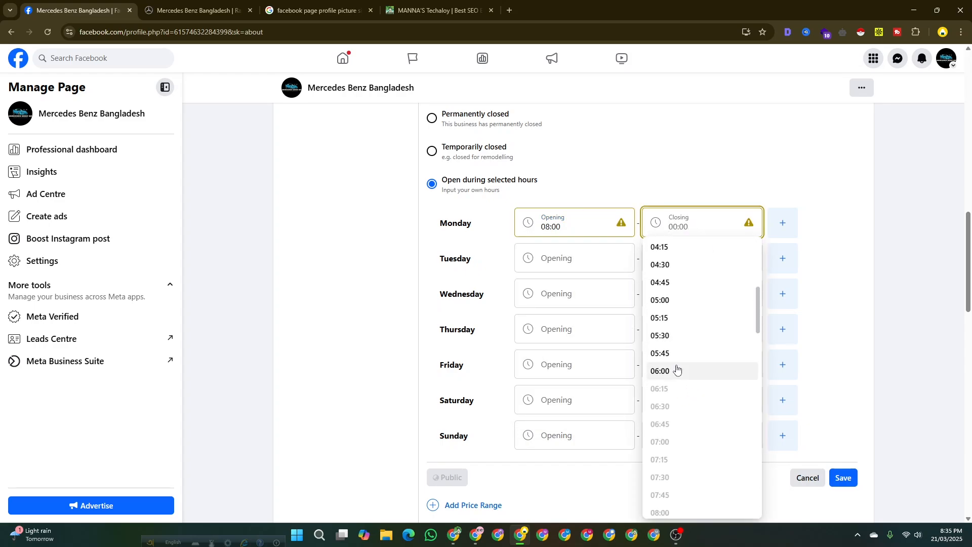
{"action": "scroll", "coordinate": [676, 400], "scroll_direction": "down", "scroll_amount": 5}
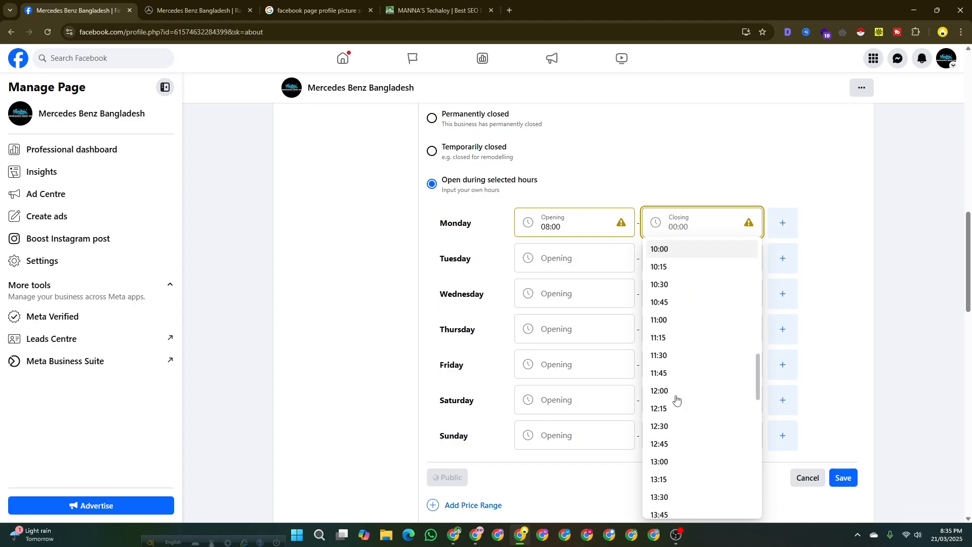
{"action": "scroll", "coordinate": [676, 427], "scroll_direction": "down", "scroll_amount": 4}
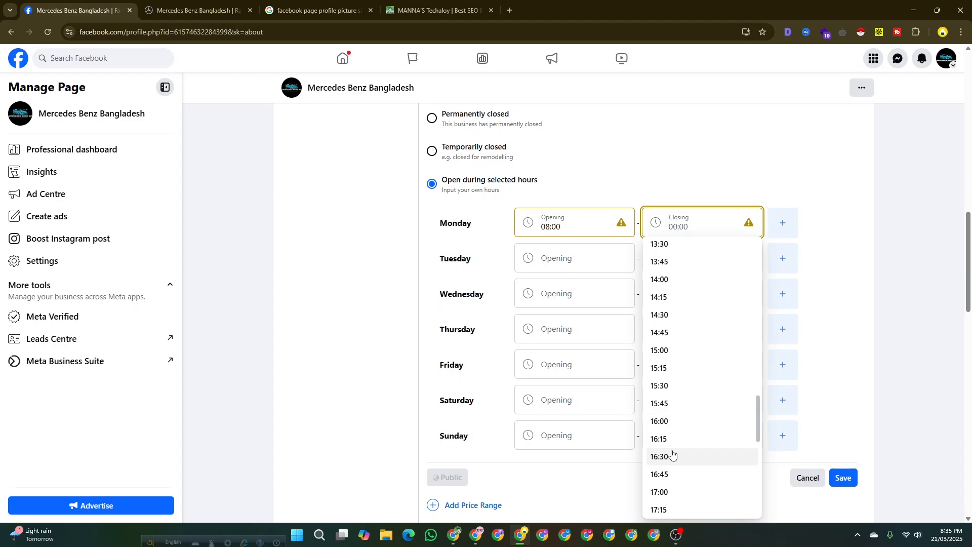
{"action": "scroll", "coordinate": [667, 494], "scroll_direction": "down", "scroll_amount": 1}
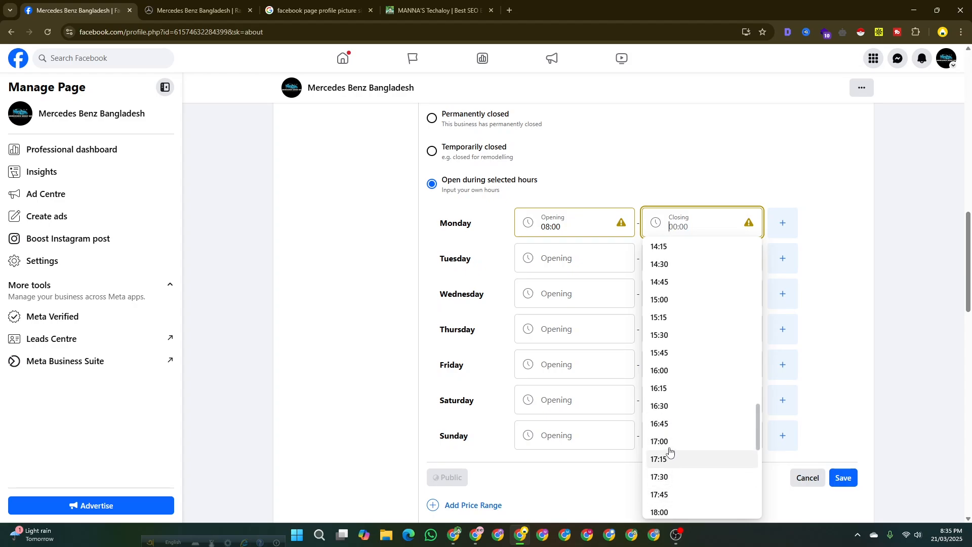
{"action": "left_click", "coordinate": [670, 513]}
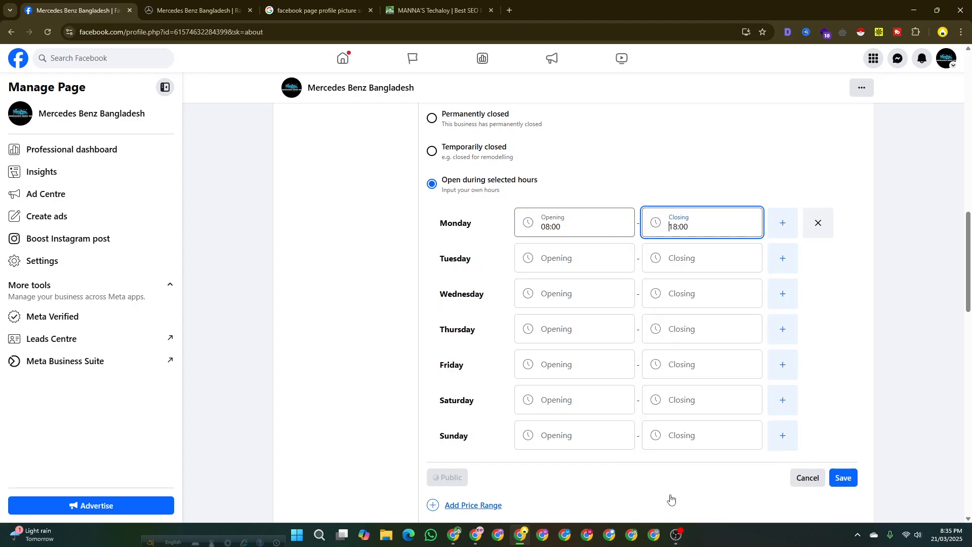
{"action": "left_click", "coordinate": [568, 263]}
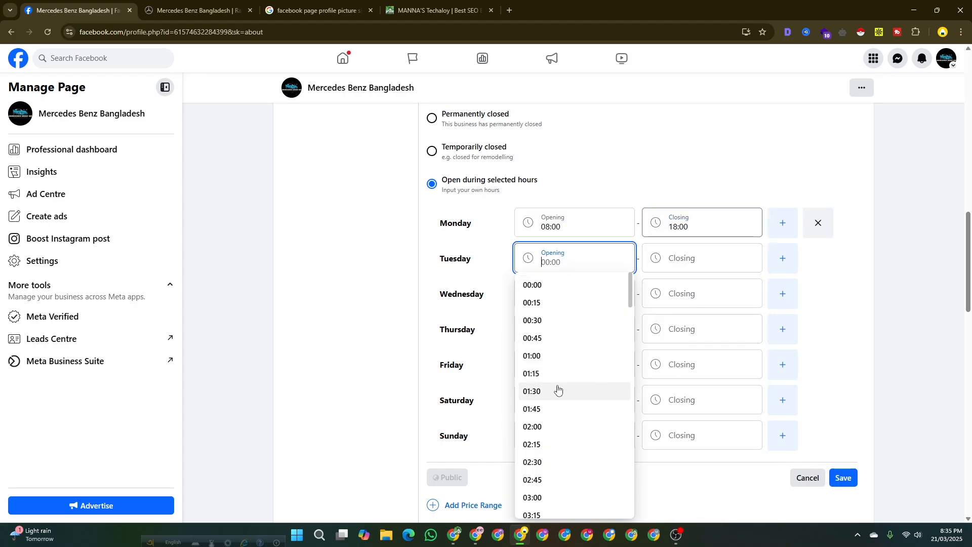
Set Tuesday's opening hours to 08:00–18:00
{"action": "scroll", "coordinate": [551, 501], "scroll_direction": "down", "scroll_amount": 4}
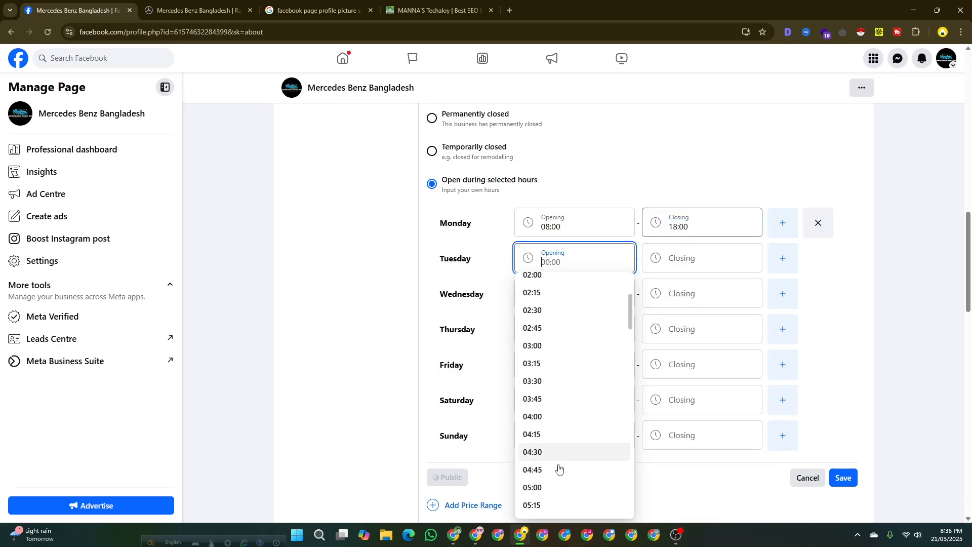
{"action": "scroll", "coordinate": [555, 470], "scroll_direction": "down", "scroll_amount": 3}
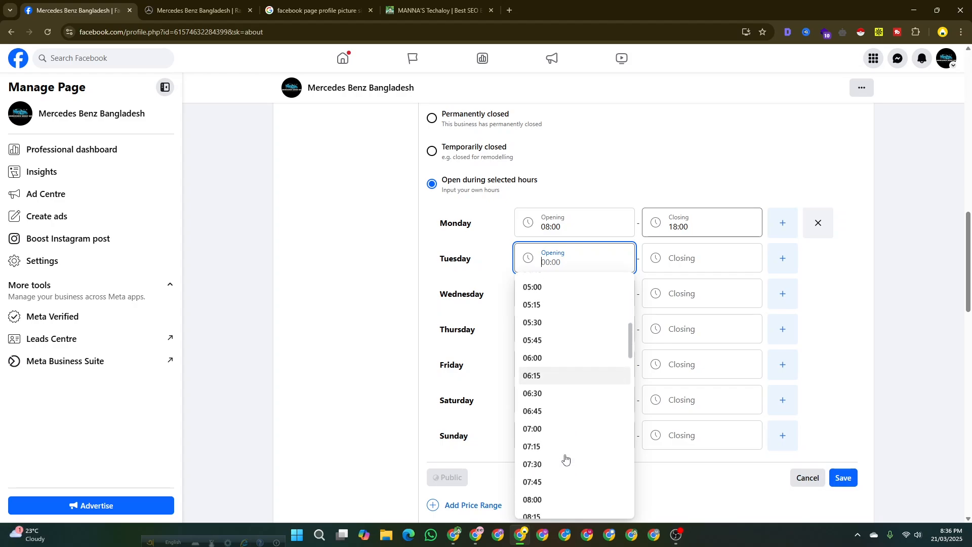
{"action": "scroll", "coordinate": [556, 471], "scroll_direction": "down", "scroll_amount": 1}
{"action": "left_click", "coordinate": [557, 452]}
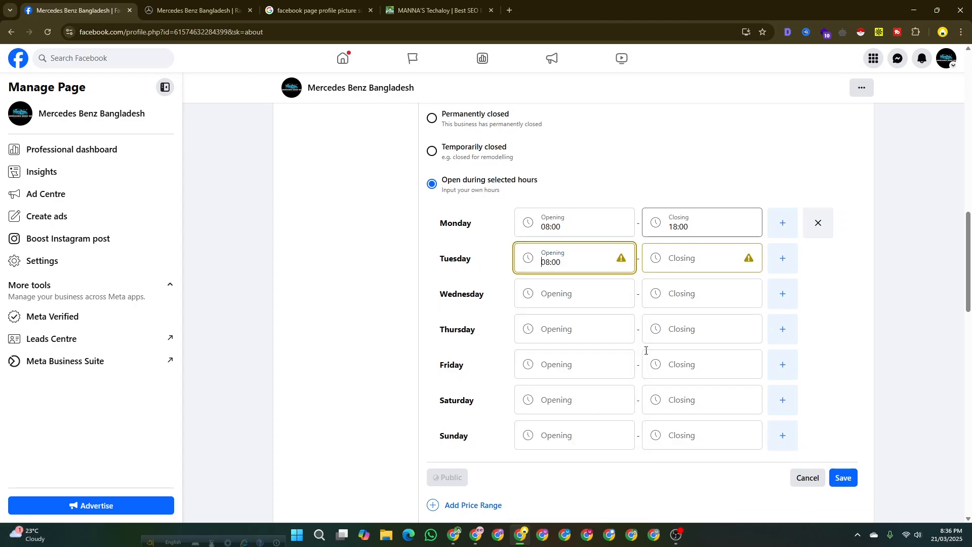
{"action": "left_click", "coordinate": [679, 263]}
{"action": "scroll", "coordinate": [708, 463], "scroll_direction": "down", "scroll_amount": 3}
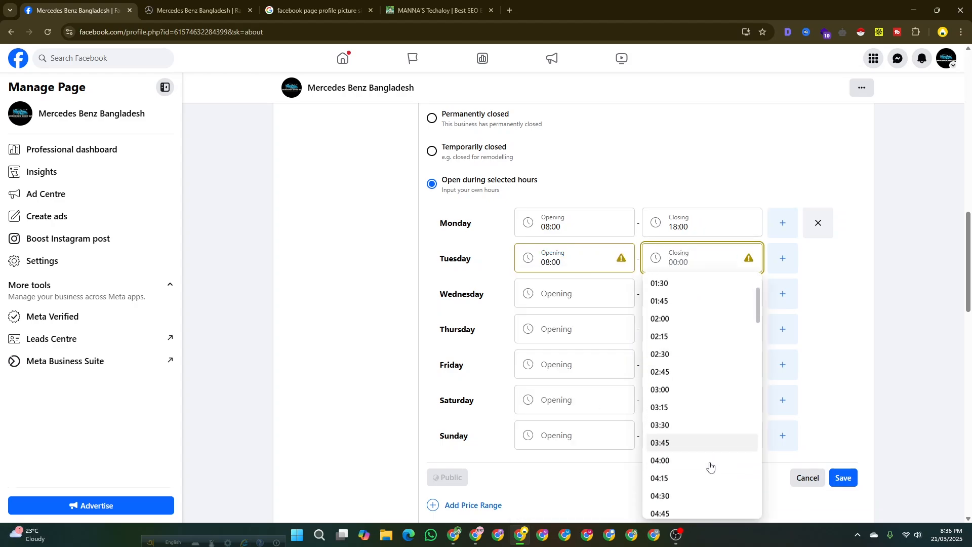
{"action": "scroll", "coordinate": [683, 461], "scroll_direction": "down", "scroll_amount": 5}
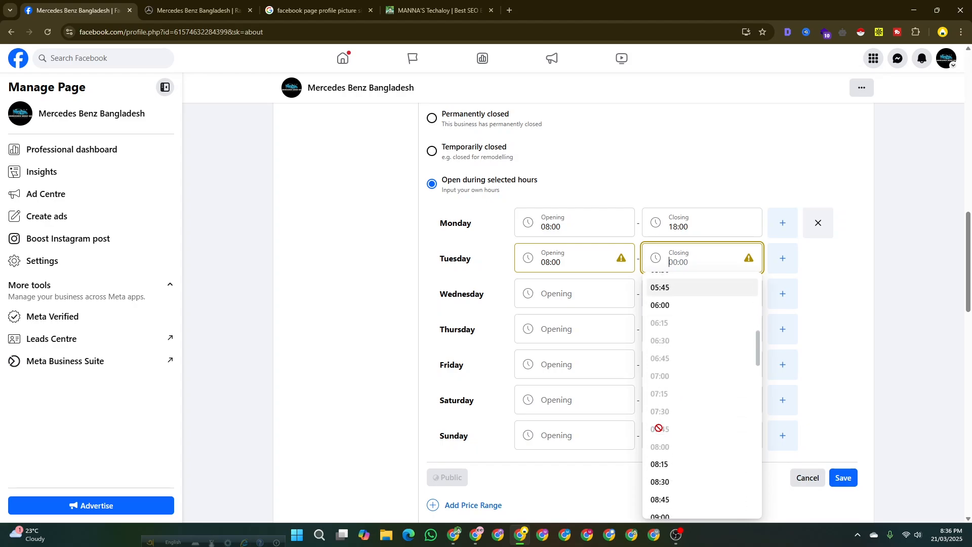
{"action": "scroll", "coordinate": [681, 478], "scroll_direction": "down", "scroll_amount": 3}
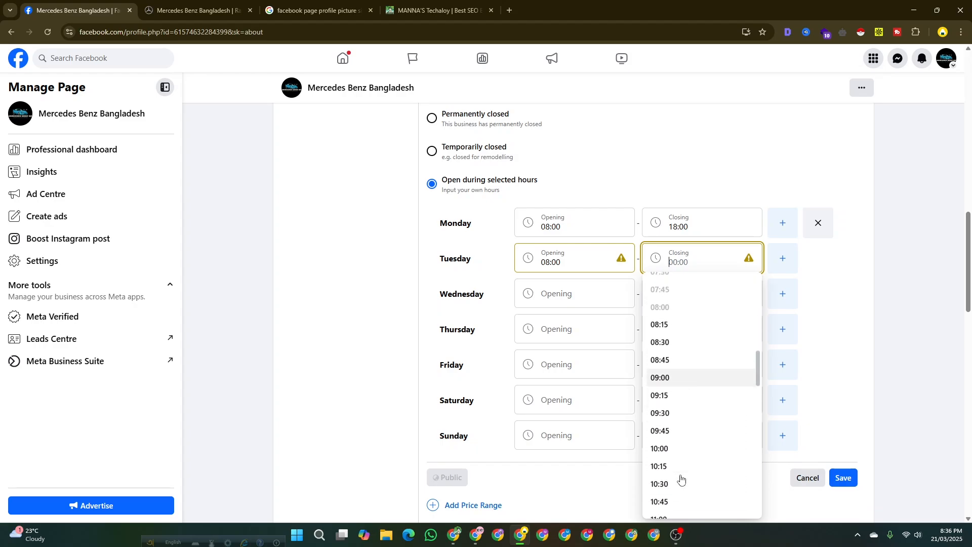
{"action": "scroll", "coordinate": [681, 478], "scroll_direction": "down", "scroll_amount": 5}
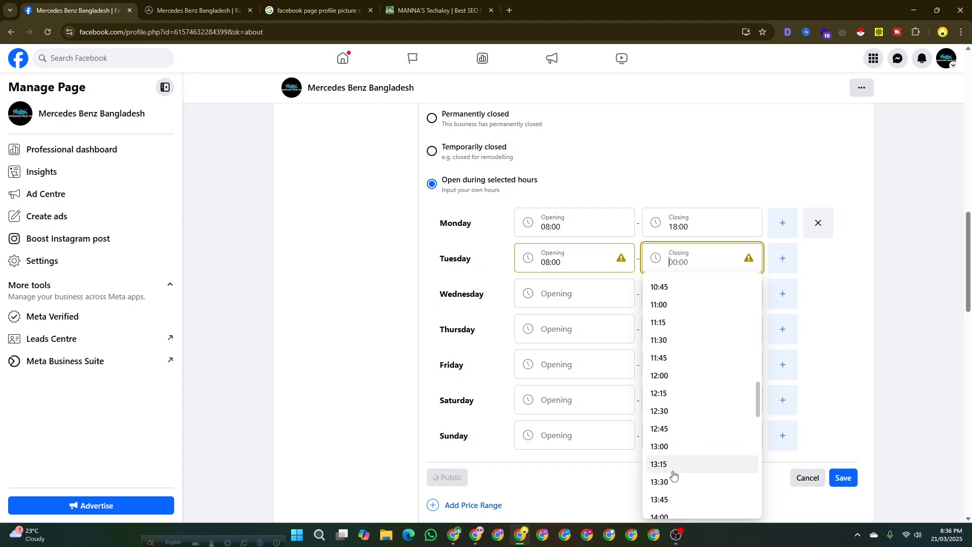
{"action": "scroll", "coordinate": [673, 475], "scroll_direction": "down", "scroll_amount": 4}
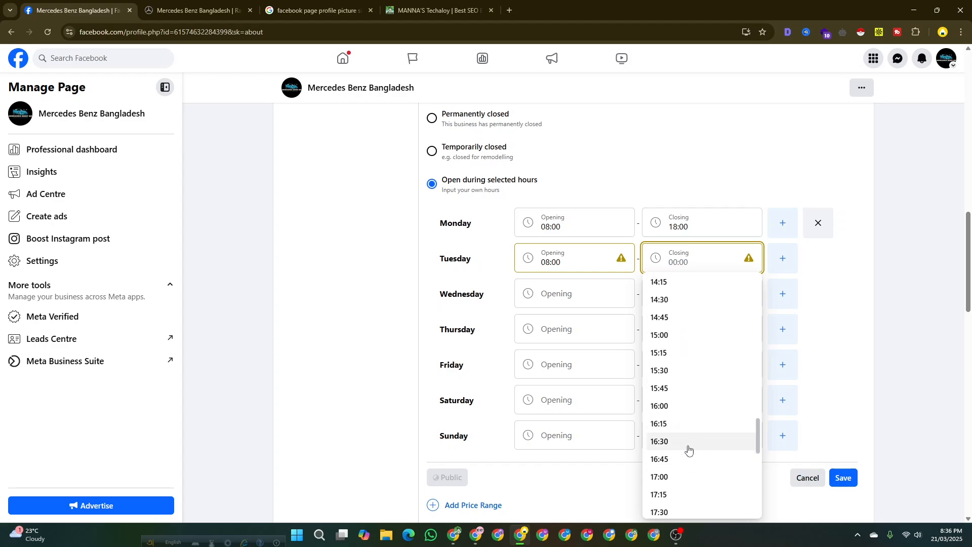
{"action": "scroll", "coordinate": [683, 472], "scroll_direction": "down", "scroll_amount": 1}
{"action": "left_click", "coordinate": [686, 501]}
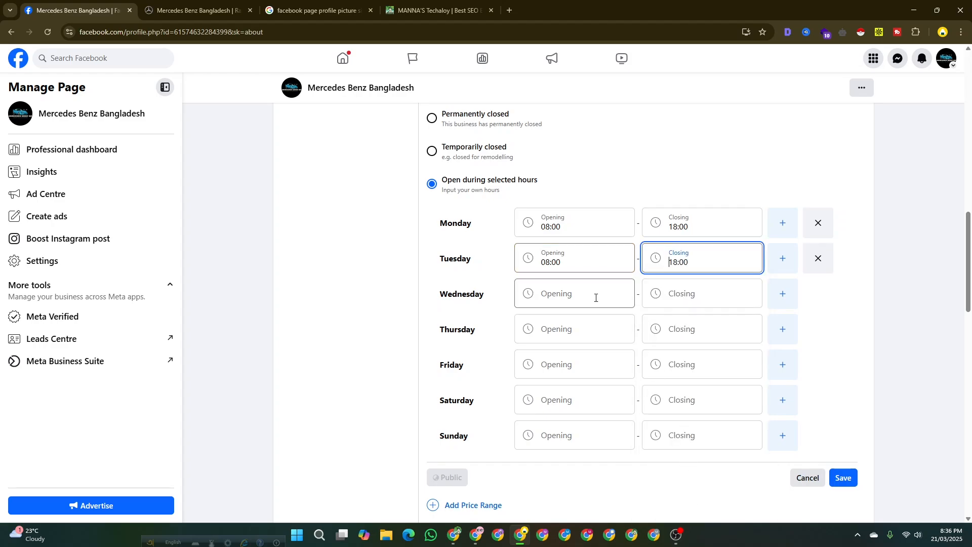
Set Wednesday's opening hours to 08:00–18:00
{"action": "left_click", "coordinate": [574, 287]}
{"action": "scroll", "coordinate": [568, 446], "scroll_direction": "down", "scroll_amount": 4}
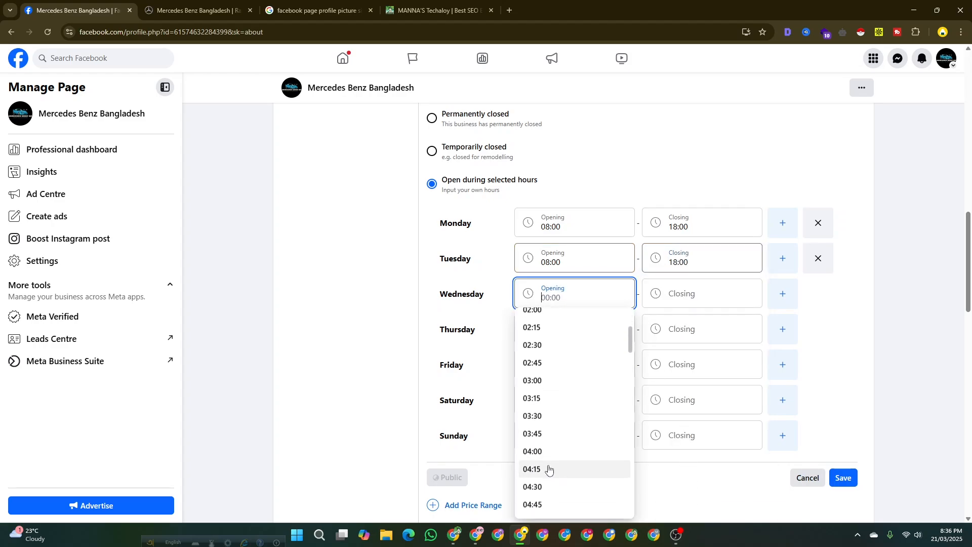
{"action": "scroll", "coordinate": [548, 469], "scroll_direction": "down", "scroll_amount": 4}
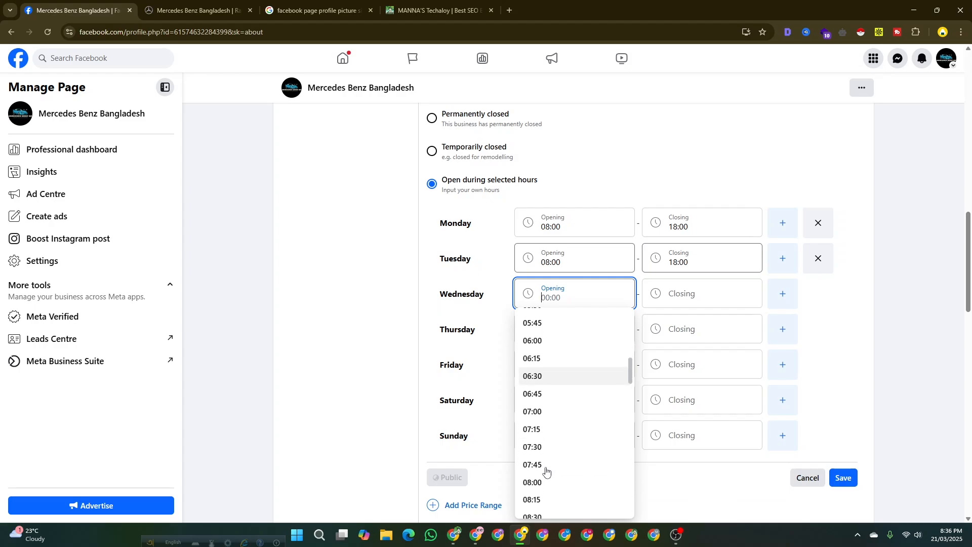
{"action": "left_click", "coordinate": [540, 482]}
{"action": "left_click", "coordinate": [679, 291]}
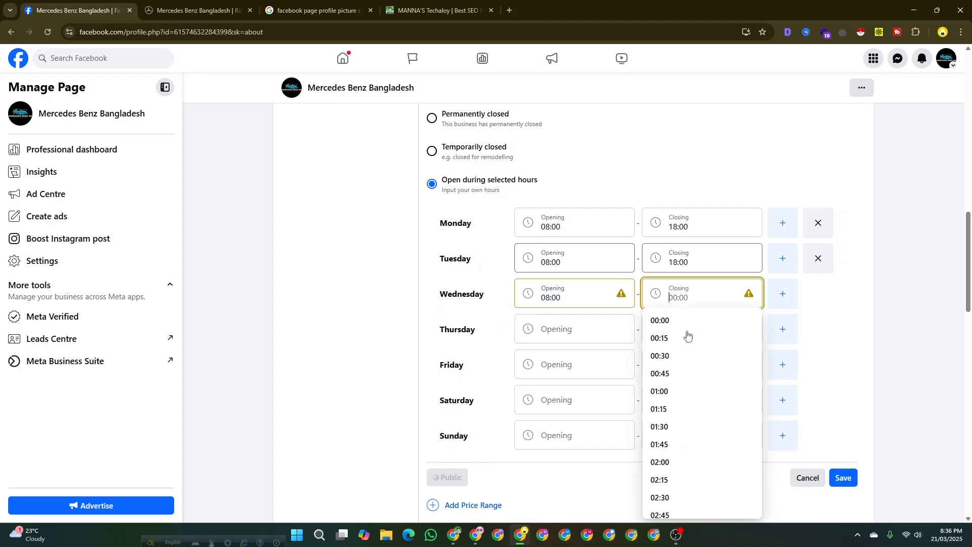
{"action": "scroll", "coordinate": [694, 444], "scroll_direction": "down", "scroll_amount": 3}
{"action": "scroll", "coordinate": [691, 451], "scroll_direction": "down", "scroll_amount": 5}
{"action": "scroll", "coordinate": [687, 456], "scroll_direction": "down", "scroll_amount": 5}
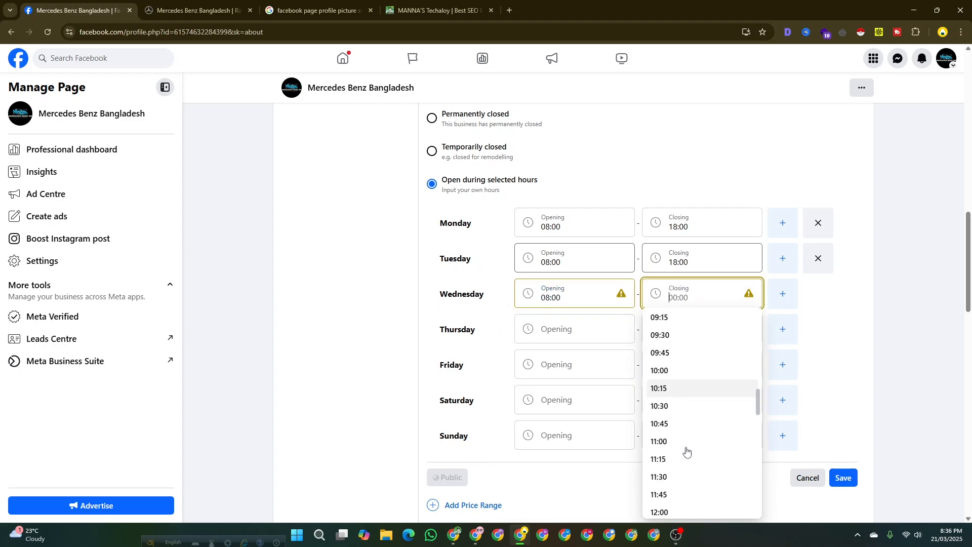
{"action": "scroll", "coordinate": [687, 451], "scroll_direction": "down", "scroll_amount": 5}
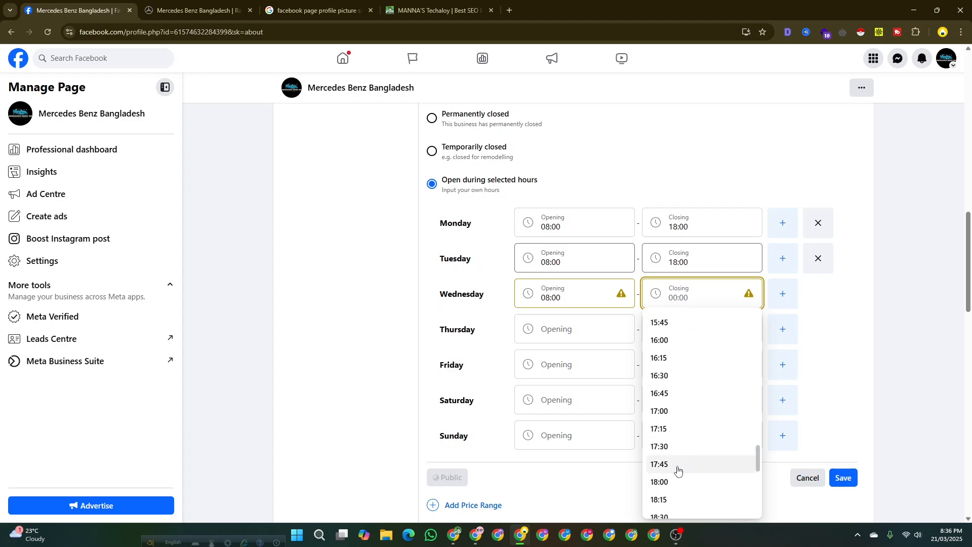
{"action": "left_click", "coordinate": [666, 483]}
Set Thursday's opening hours to 08:00–18:00
{"action": "left_click", "coordinate": [562, 336]}
{"action": "scroll", "coordinate": [567, 442], "scroll_direction": "down", "scroll_amount": 10}
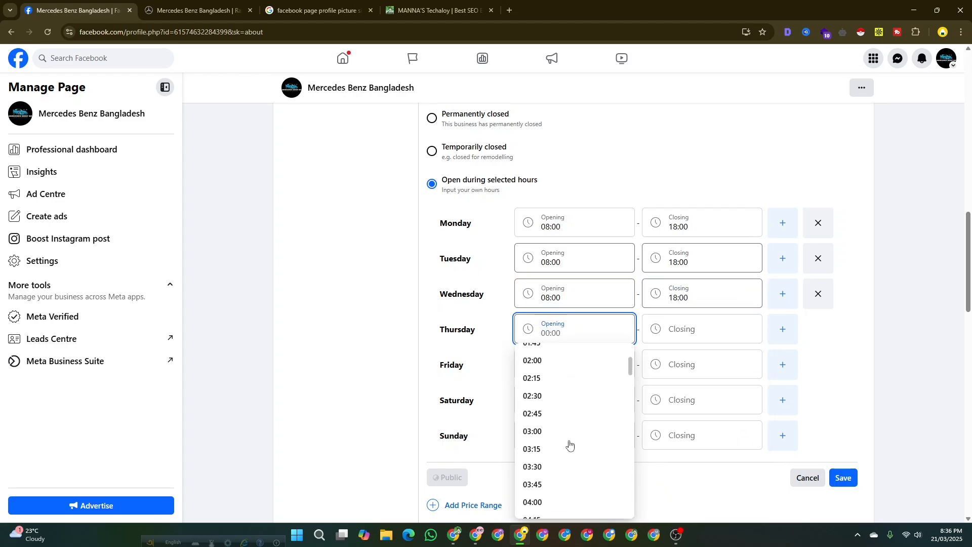
{"action": "scroll", "coordinate": [567, 443], "scroll_direction": "down", "scroll_amount": 2}
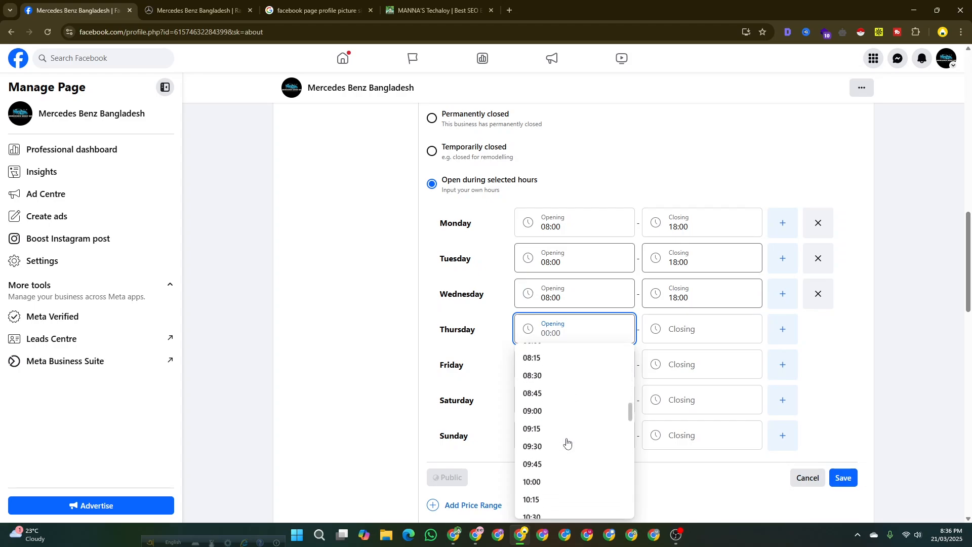
{"action": "scroll", "coordinate": [547, 364], "scroll_direction": "up", "scroll_amount": 1}
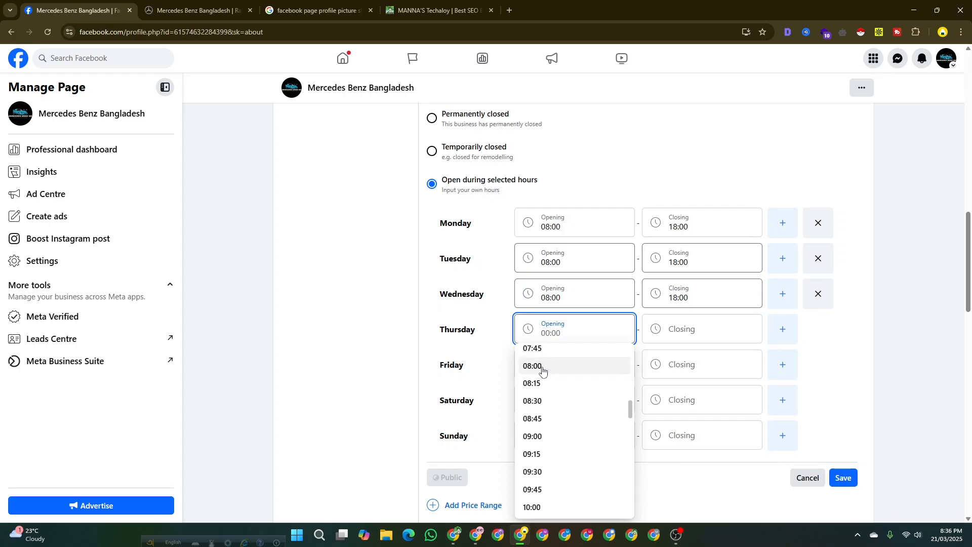
{"action": "left_click", "coordinate": [545, 365]}
{"action": "left_click", "coordinate": [681, 332]}
{"action": "scroll", "coordinate": [687, 465], "scroll_direction": "down", "scroll_amount": 6}
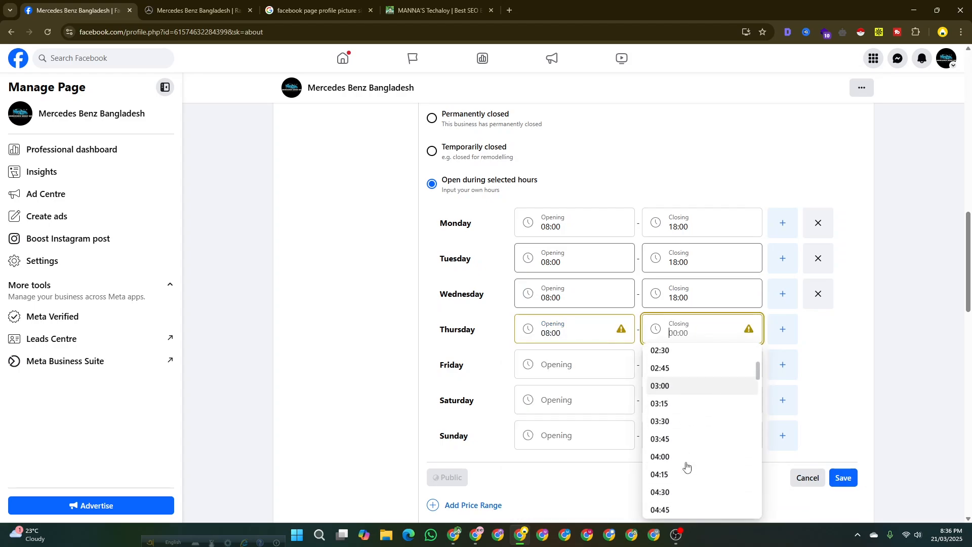
{"action": "scroll", "coordinate": [660, 435], "scroll_direction": "down", "scroll_amount": 7}
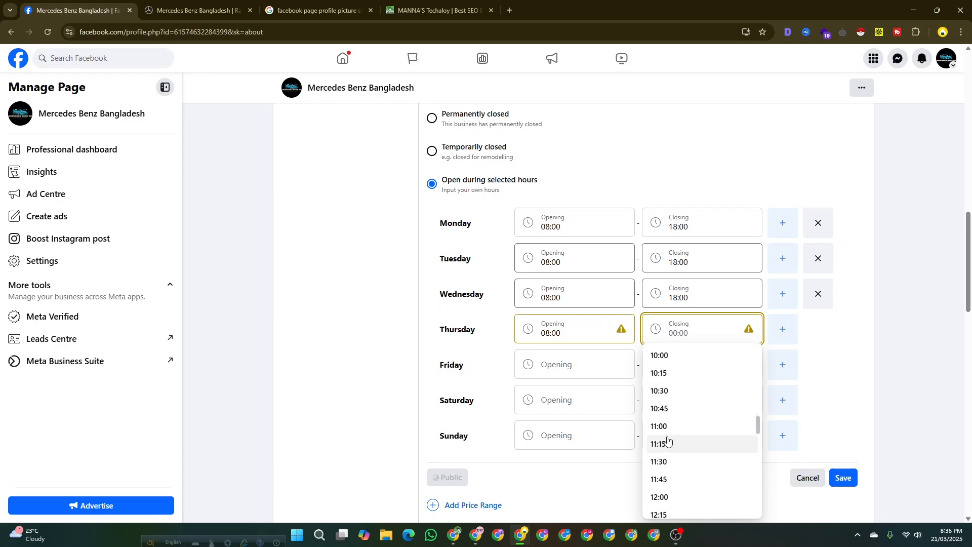
{"action": "scroll", "coordinate": [663, 456], "scroll_direction": "down", "scroll_amount": 6}
{"action": "scroll", "coordinate": [670, 476], "scroll_direction": "down", "scroll_amount": 4}
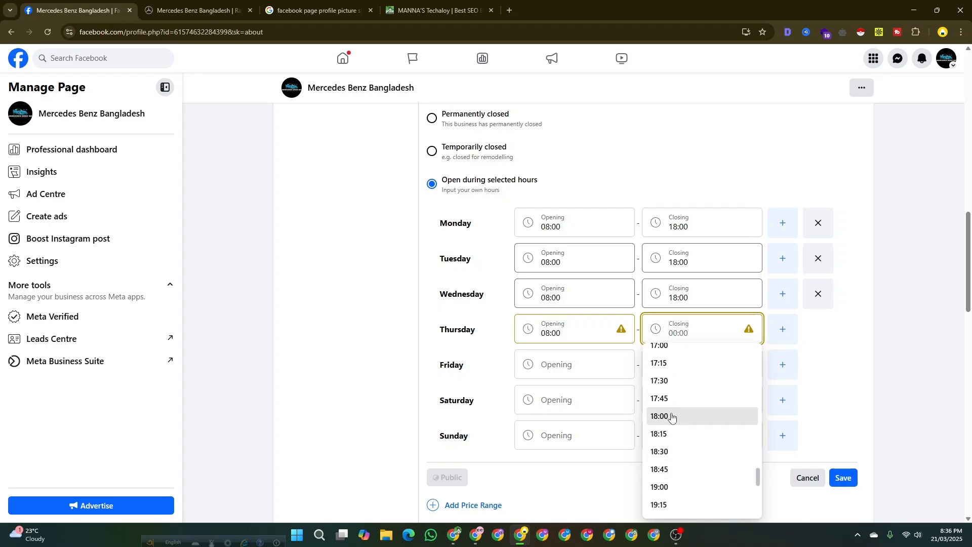
{"action": "left_click", "coordinate": [669, 416]}
Set Friday's opening hours to 08:00–18:00
{"action": "left_click", "coordinate": [557, 364]}
{"action": "scroll", "coordinate": [557, 470], "scroll_direction": "down", "scroll_amount": 4}
{"action": "scroll", "coordinate": [556, 473], "scroll_direction": "down", "scroll_amount": 5}
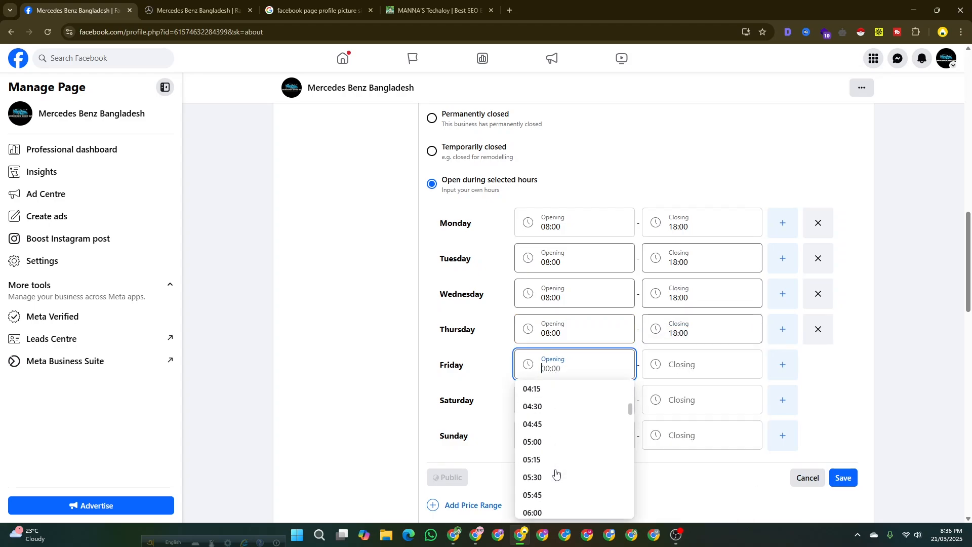
{"action": "scroll", "coordinate": [555, 472], "scroll_direction": "down", "scroll_amount": 2}
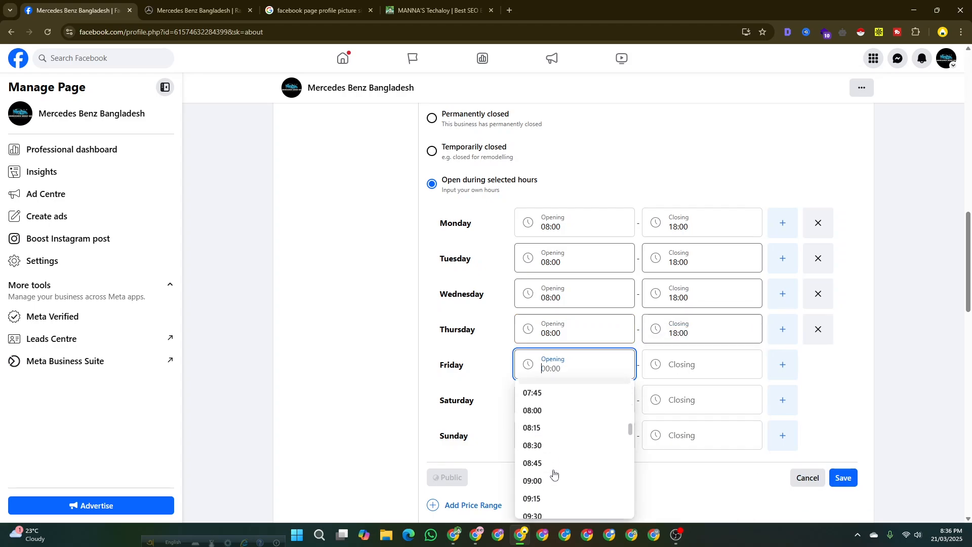
{"action": "left_click", "coordinate": [548, 408]}
{"action": "left_click", "coordinate": [669, 370]}
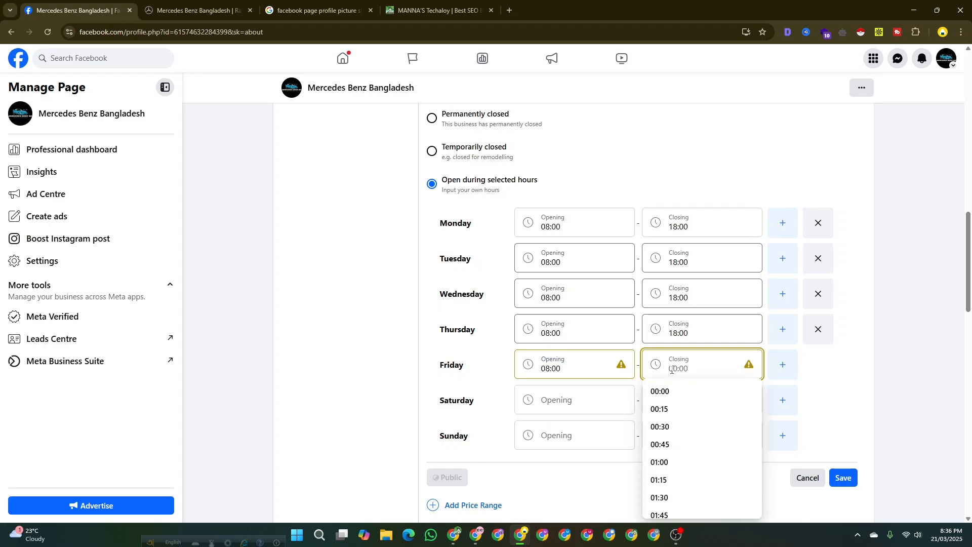
{"action": "type", "text": "18"}
{"action": "left_click", "coordinate": [676, 391]}
Set Saturday's opening hours to 08:00–18:00
{"action": "left_click", "coordinate": [547, 404]}
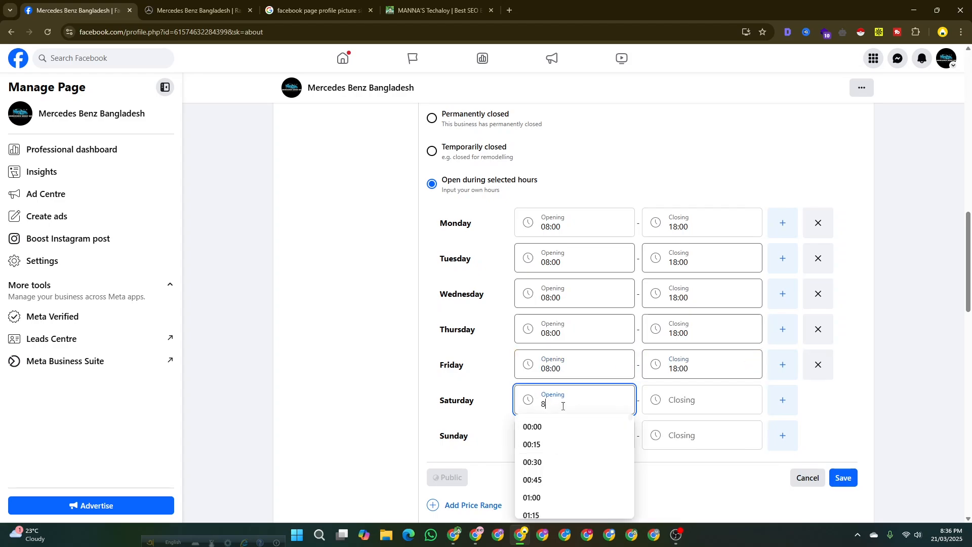
{"action": "scroll", "coordinate": [551, 439], "scroll_direction": "down", "scroll_amount": 2}
{"action": "scroll", "coordinate": [551, 439], "scroll_direction": "down", "scroll_amount": 9}
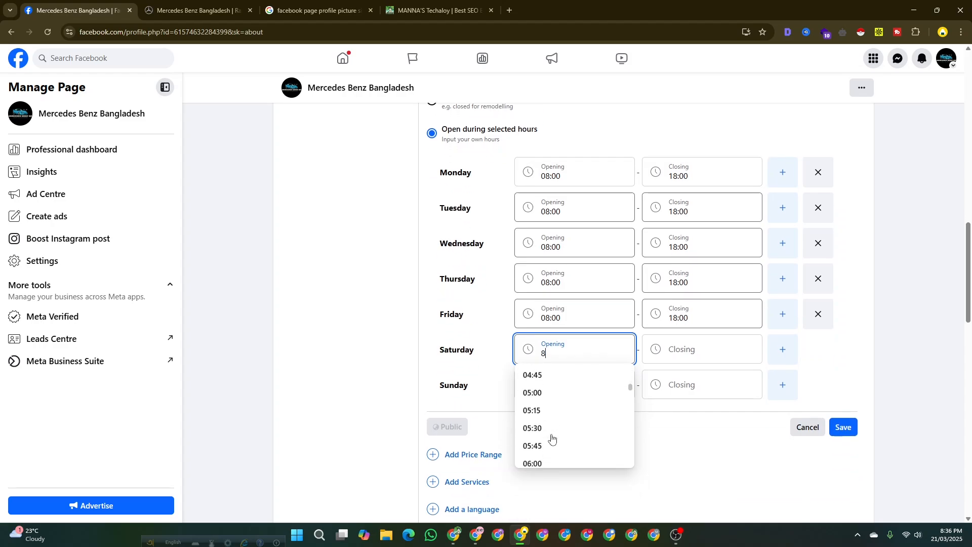
{"action": "left_click", "coordinate": [552, 436]}
{"action": "left_click", "coordinate": [680, 349]}
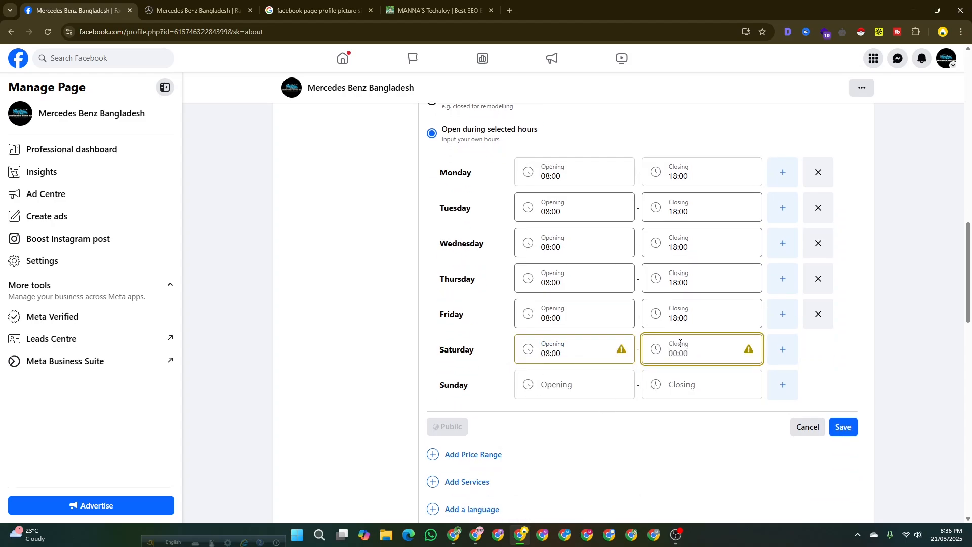
{"action": "type", "text": "18"}
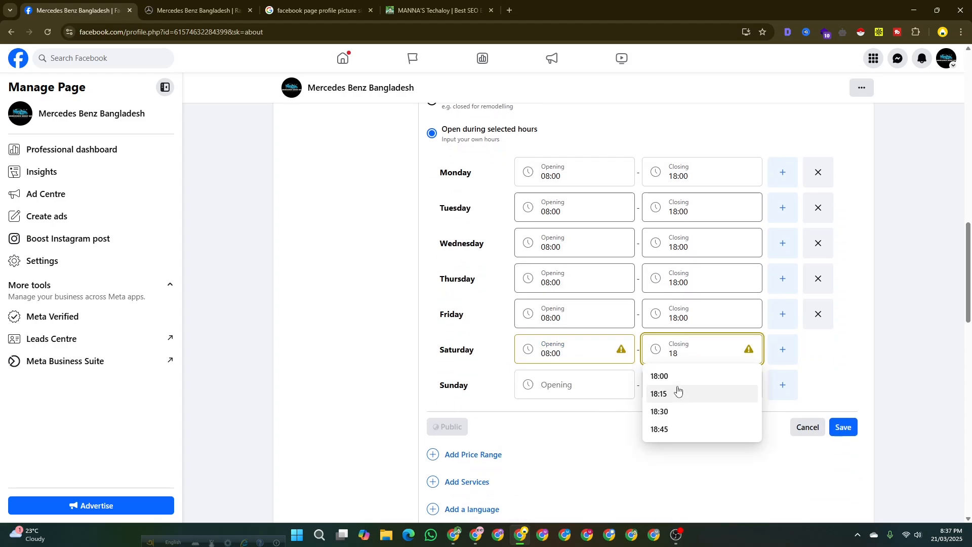
{"action": "left_click", "coordinate": [678, 375]}
Set Sunday's opening hours to 08:00–18:00, correcting a mistyped closing time
{"action": "left_click", "coordinate": [540, 390]}
{"action": "type", "text": "08"}
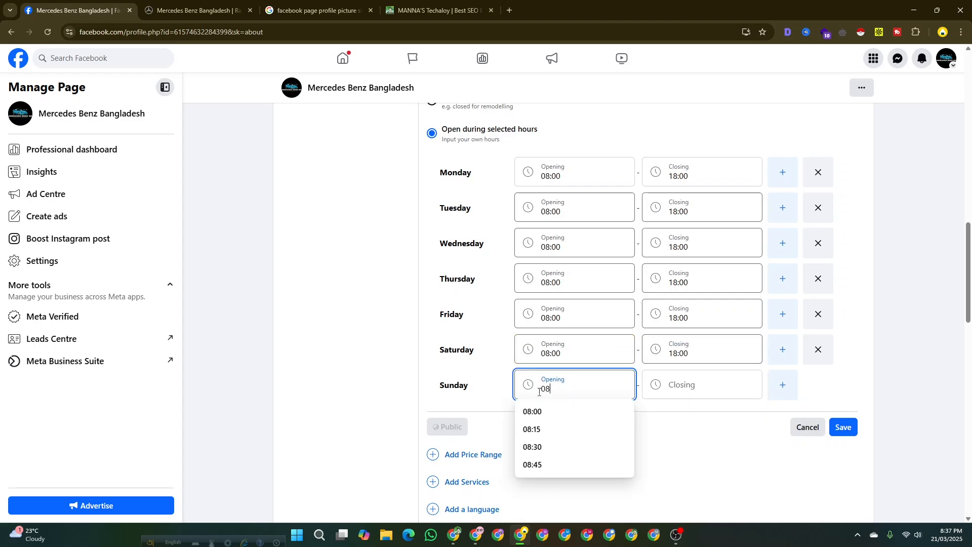
{"action": "left_click", "coordinate": [557, 411]}
{"action": "left_click", "coordinate": [682, 384]}
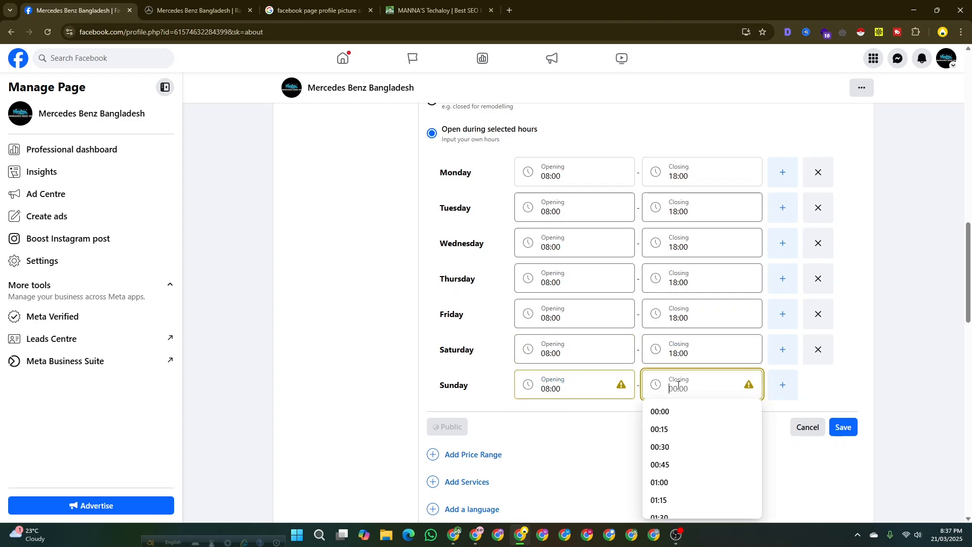
{"action": "type", "text": "19"}
{"action": "key", "text": "BackSpace"}
{"action": "key", "text": "BackSpace"}
{"action": "type", "text": "190"}
{"action": "key", "text": "BackSpace"}
{"action": "key", "text": "BackSpace"}
{"action": "key", "text": "BackSpace"}
{"action": "type", "text": "18"}
{"action": "left_click", "coordinate": [681, 410]}
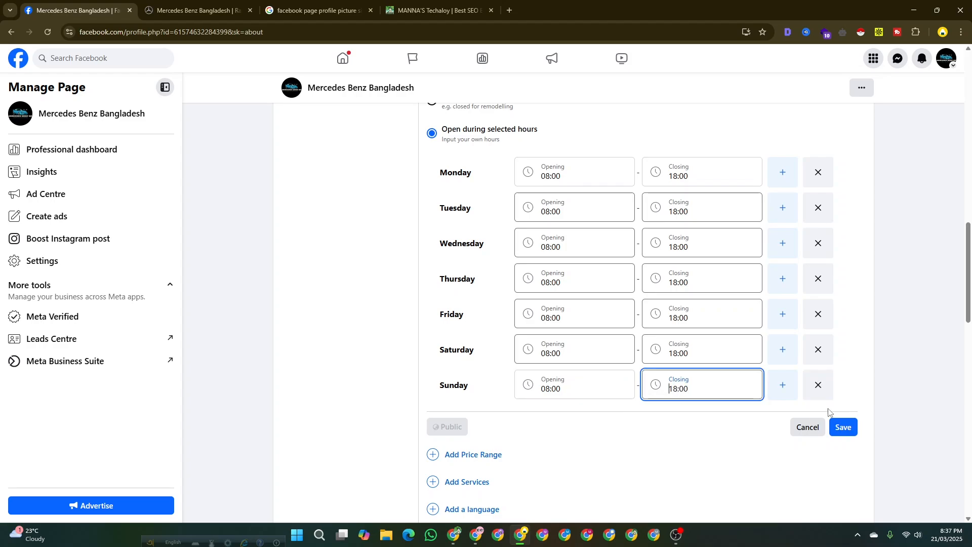
Save the weekly hours and return to the Mercedes-Benz website tab
{"action": "left_click", "coordinate": [843, 426]}
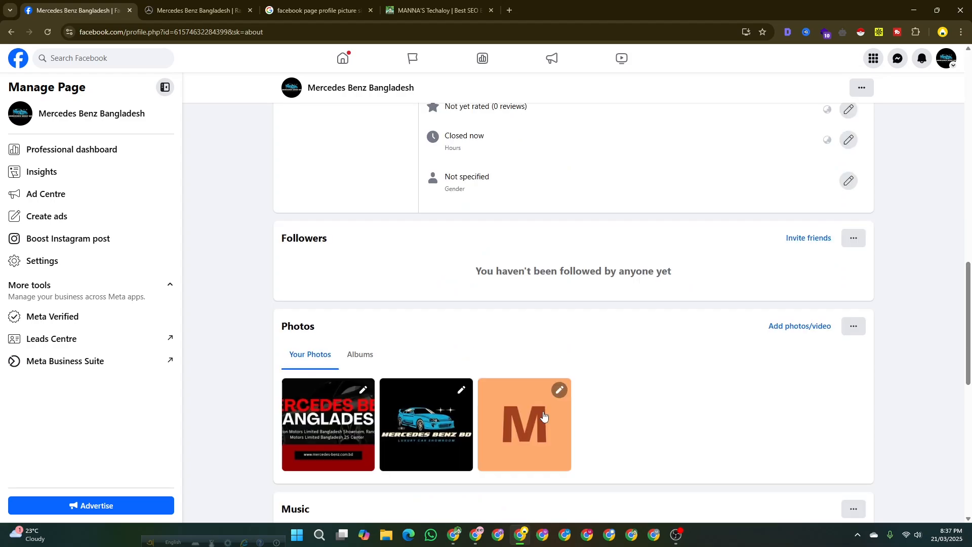
{"action": "scroll", "coordinate": [309, 407], "scroll_direction": "up", "scroll_amount": 3}
{"action": "scroll", "coordinate": [302, 403], "scroll_direction": "up", "scroll_amount": 6}
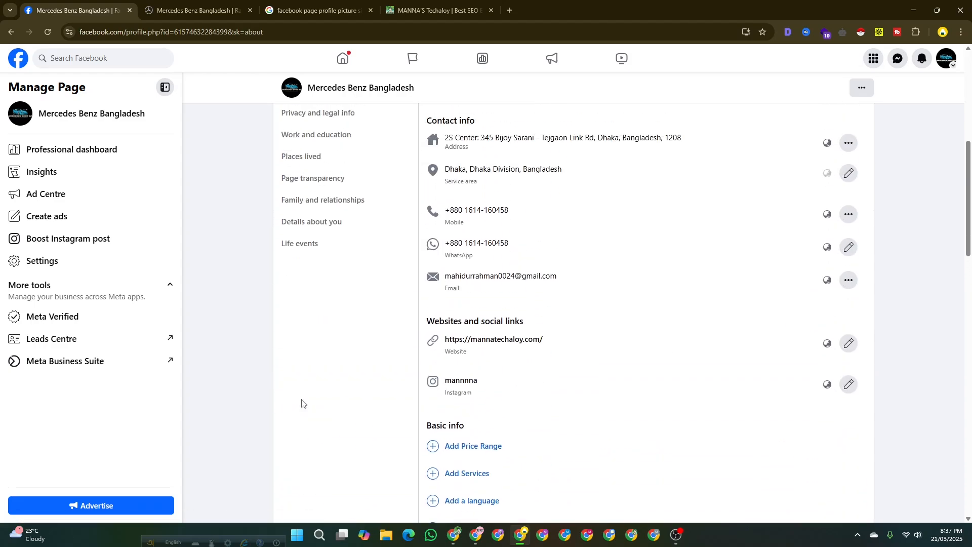
{"action": "scroll", "coordinate": [593, 384], "scroll_direction": "down", "scroll_amount": 2}
{"action": "scroll", "coordinate": [595, 383], "scroll_direction": "down", "scroll_amount": 1}
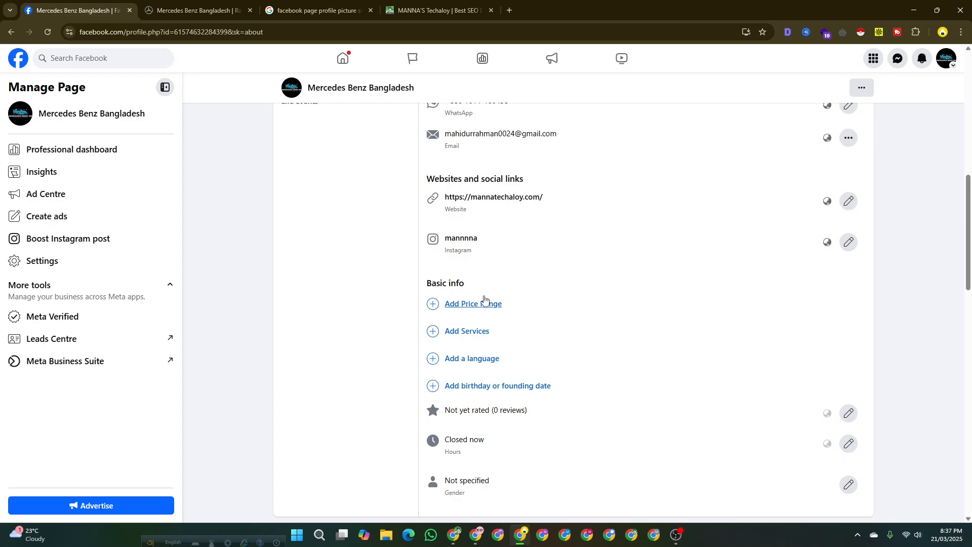
{"action": "left_click", "coordinate": [228, 10]}
Google 'mercedes benz bangladesh price range' in a new tab, then return to Facebook's About section
{"action": "left_click", "coordinate": [509, 10]}
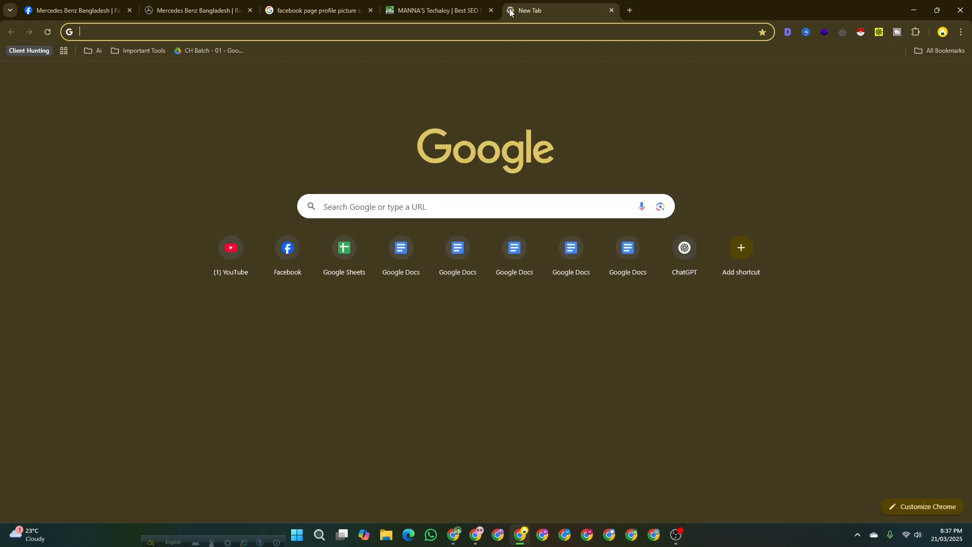
{"action": "type", "text": "mer"}
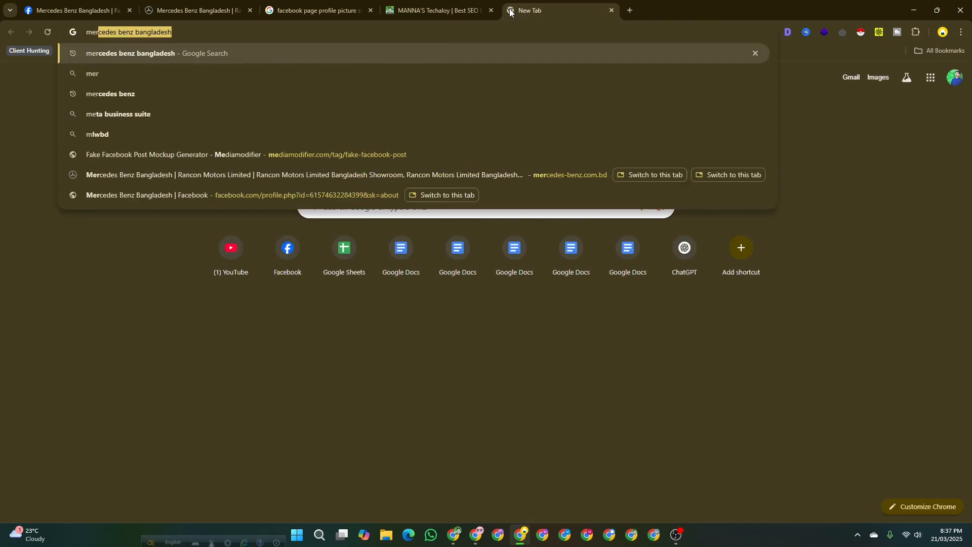
{"action": "key", "text": "Right"}
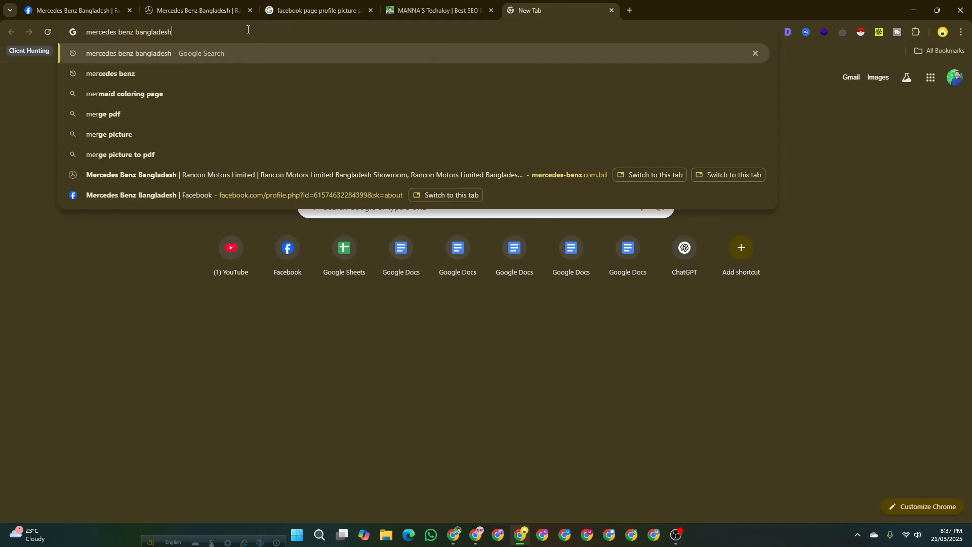
{"action": "type", "text": "pri"}
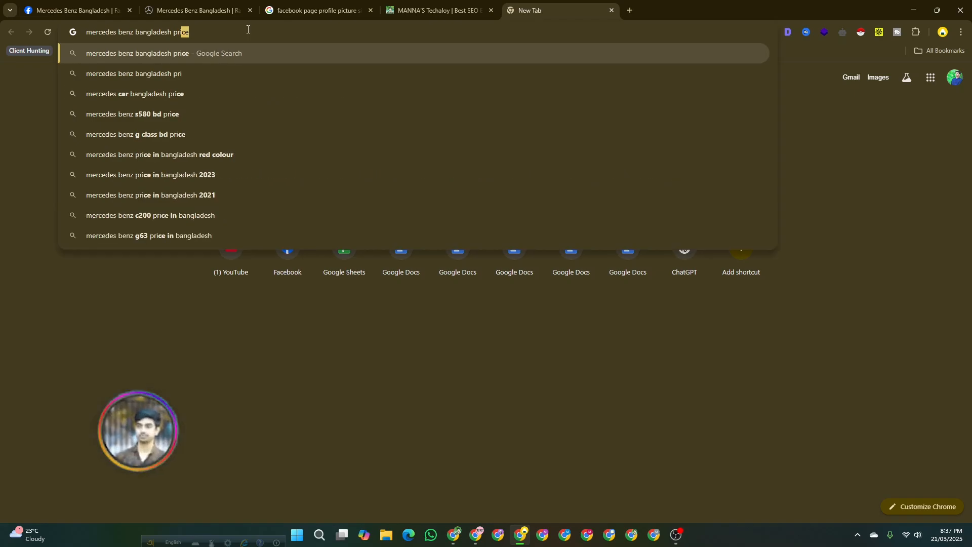
{"action": "type", "text": "ce ran"}
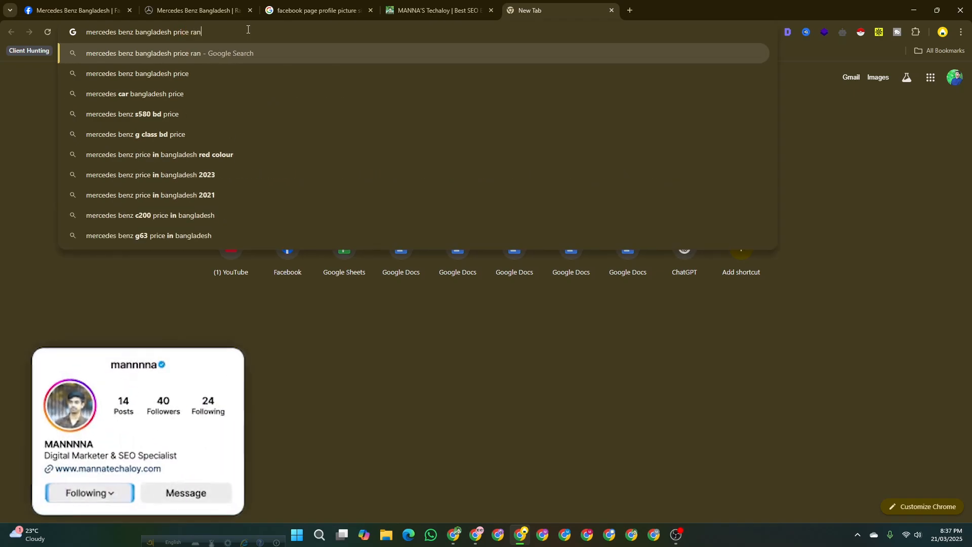
{"action": "type", "text": "ge"}
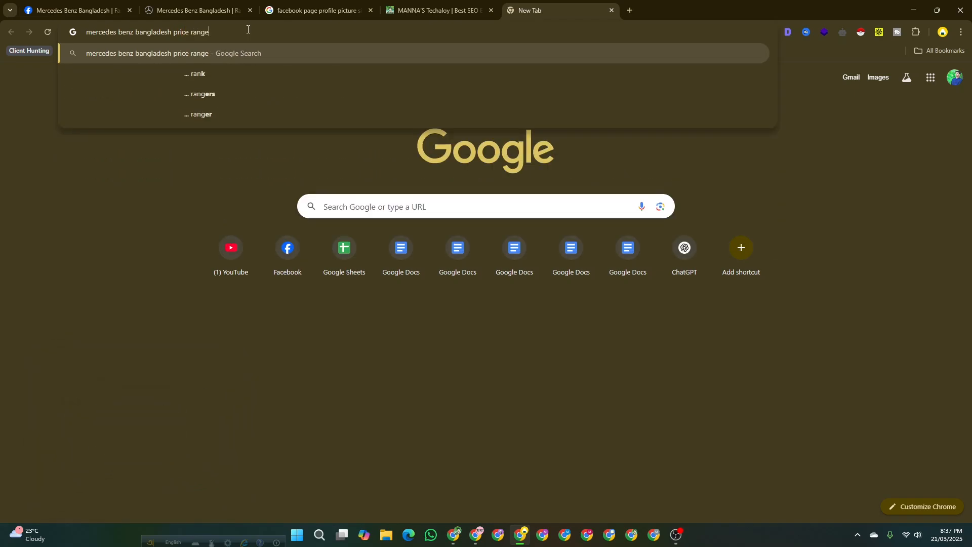
{"action": "key", "text": "Return"}
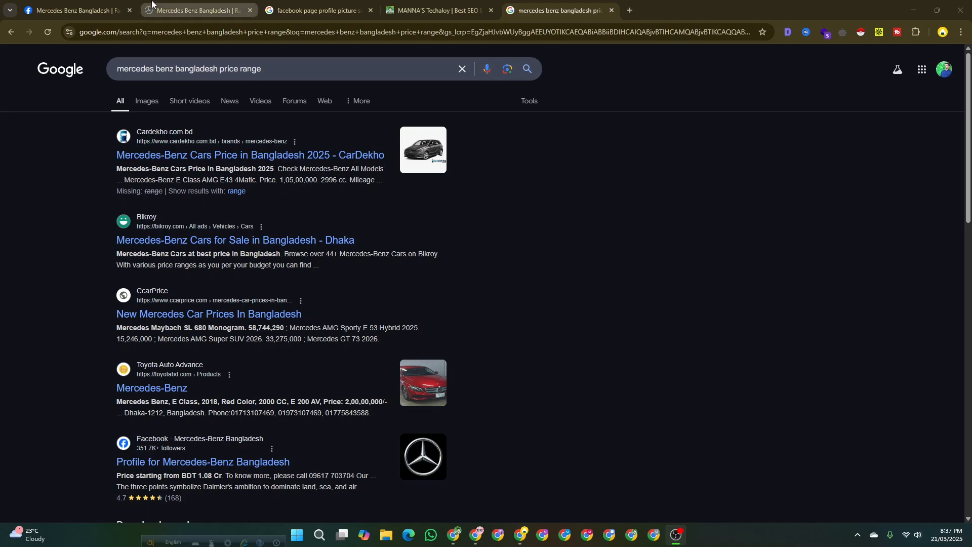
{"action": "left_click", "coordinate": [198, 9]}
{"action": "left_click", "coordinate": [92, 5]}
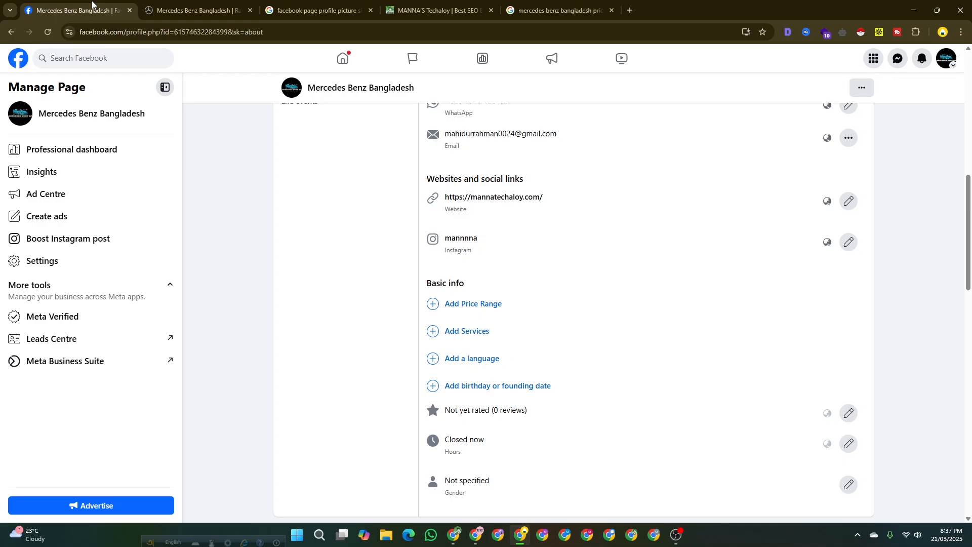
Add the ££££ Splurge price range to the page and save it
{"action": "left_click", "coordinate": [461, 303]}
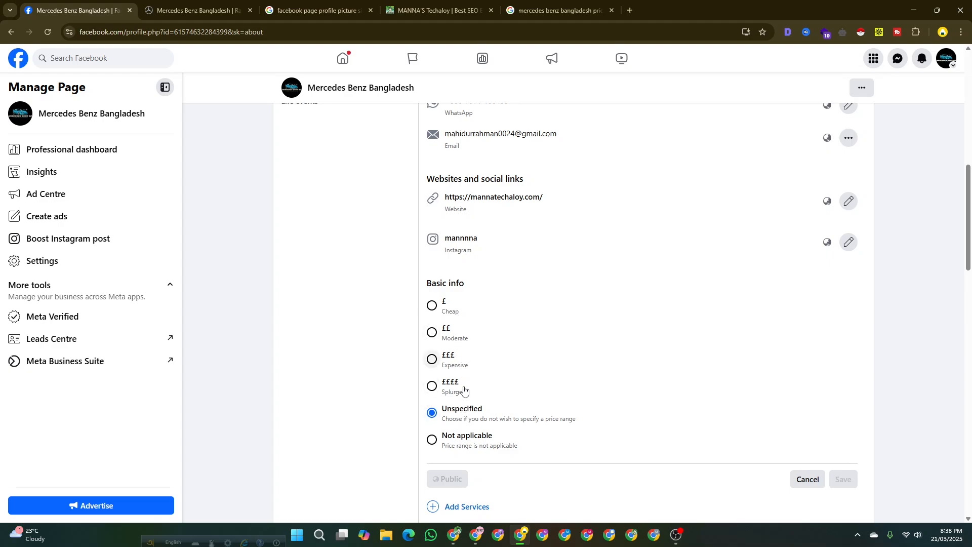
{"action": "left_click", "coordinate": [466, 443]}
{"action": "left_click", "coordinate": [450, 386]}
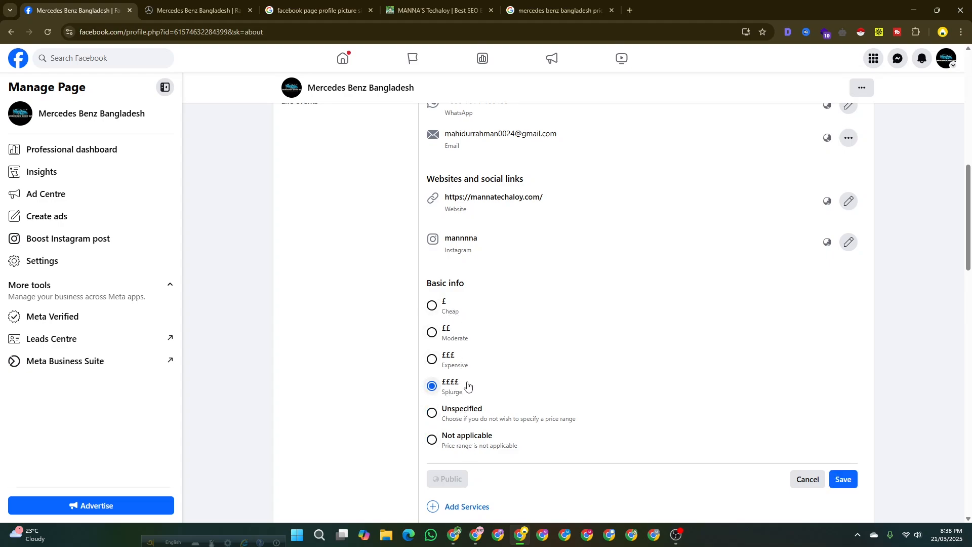
{"action": "scroll", "coordinate": [466, 384], "scroll_direction": "down", "scroll_amount": 1}
{"action": "left_click", "coordinate": [474, 390]}
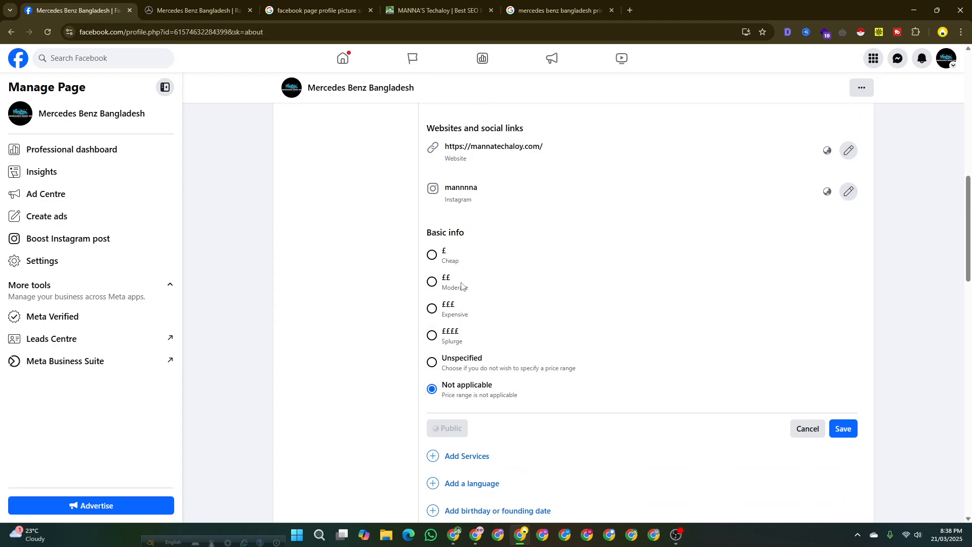
{"action": "left_click", "coordinate": [451, 335]}
{"action": "left_click", "coordinate": [460, 259]}
{"action": "left_click", "coordinate": [462, 280]}
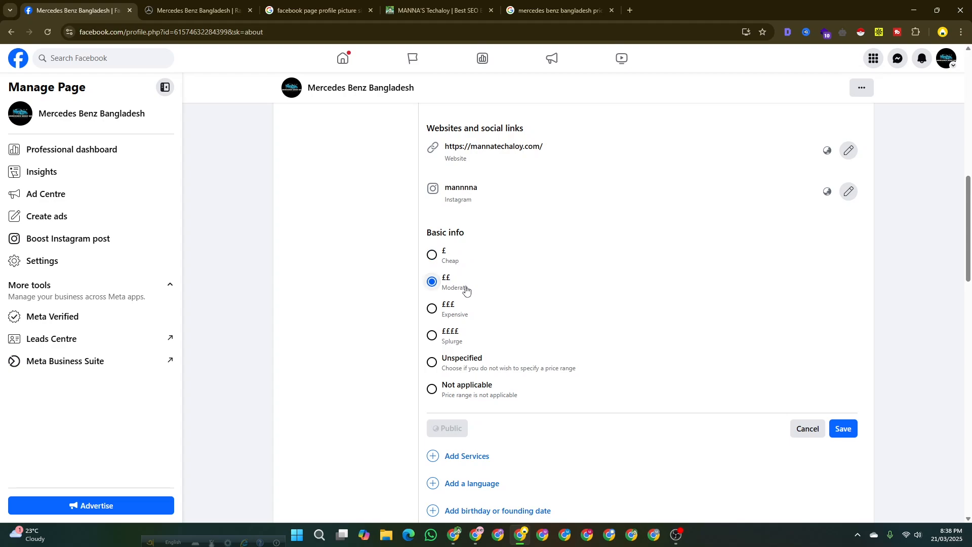
{"action": "left_click", "coordinate": [461, 314]}
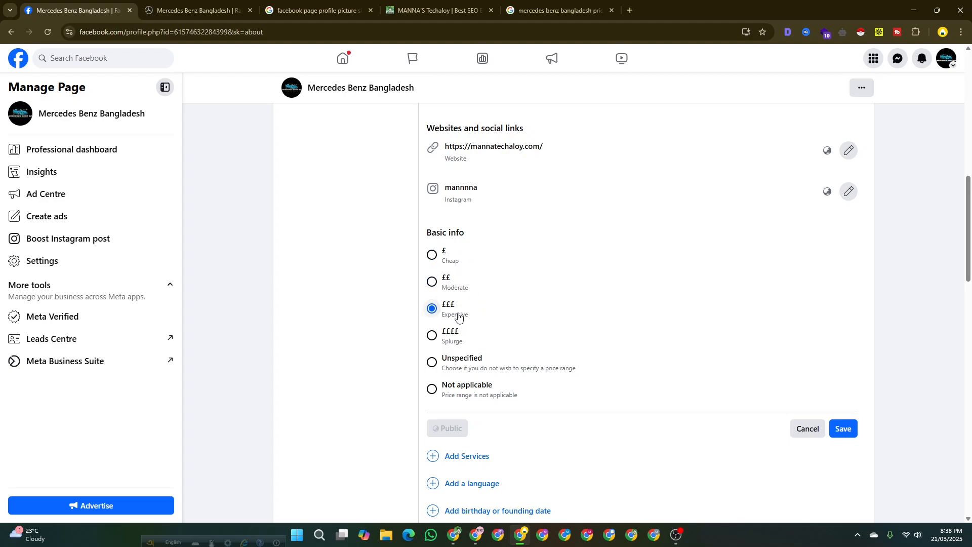
{"action": "left_click", "coordinate": [463, 340]}
{"action": "left_click", "coordinate": [843, 428]}
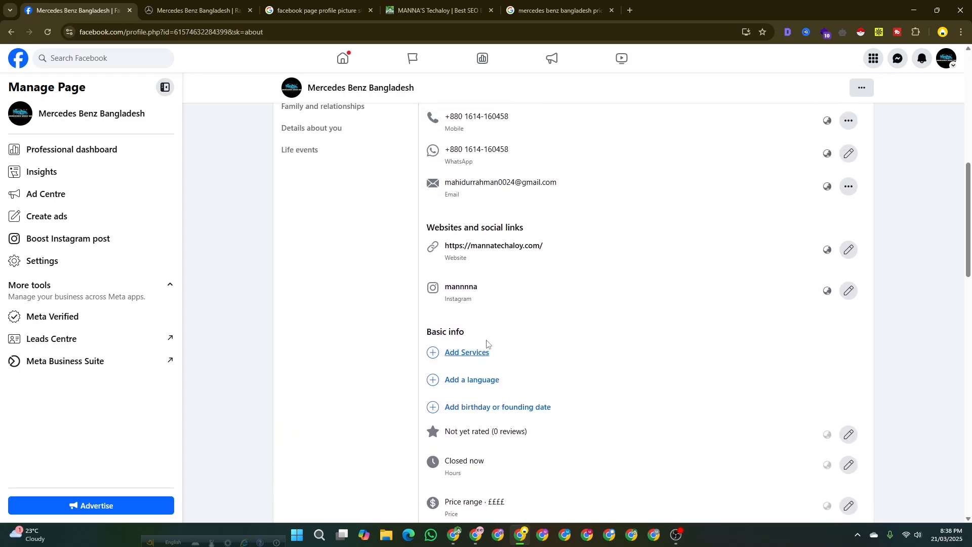
Open the gender setting's options, then cancel without choosing one
{"action": "scroll", "coordinate": [472, 416], "scroll_direction": "down", "scroll_amount": 1}
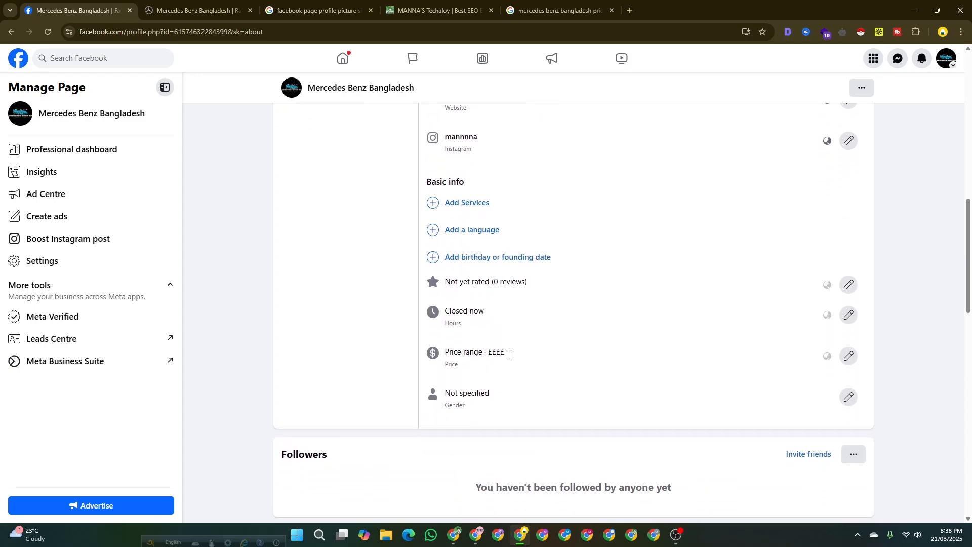
{"action": "scroll", "coordinate": [482, 423], "scroll_direction": "down", "scroll_amount": 1}
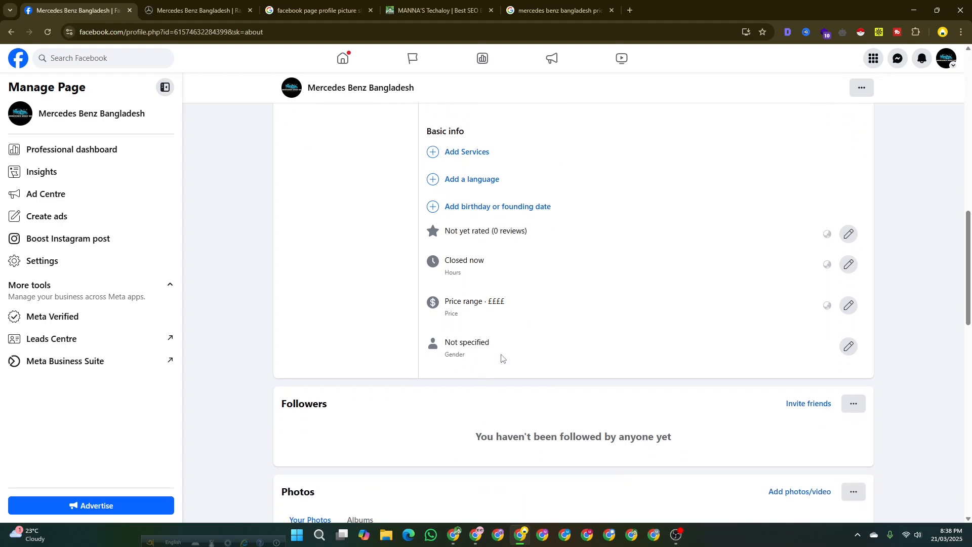
{"action": "left_click", "coordinate": [849, 347]}
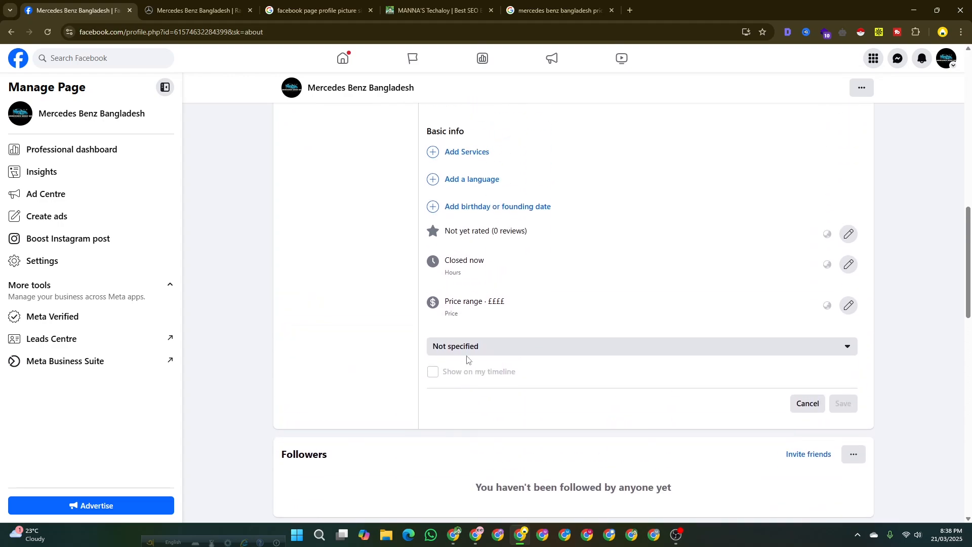
{"action": "left_click", "coordinate": [463, 346]}
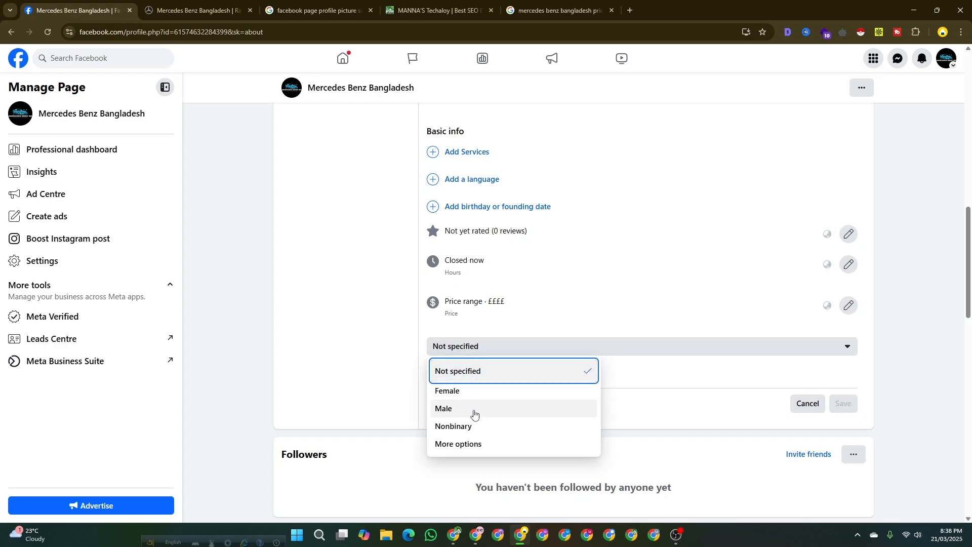
{"action": "scroll", "coordinate": [470, 431], "scroll_direction": "down", "scroll_amount": 1}
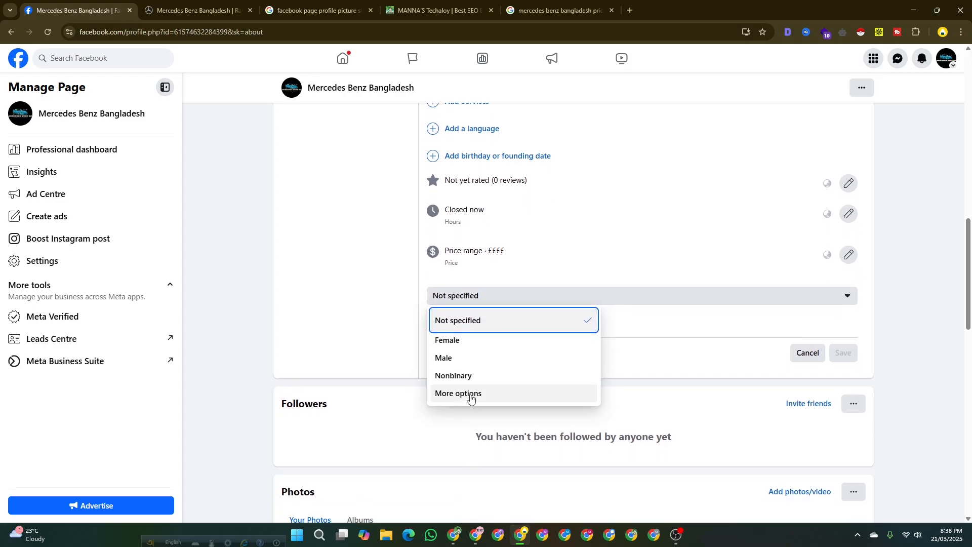
{"action": "left_click", "coordinate": [382, 344]}
{"action": "left_click", "coordinate": [807, 353]}
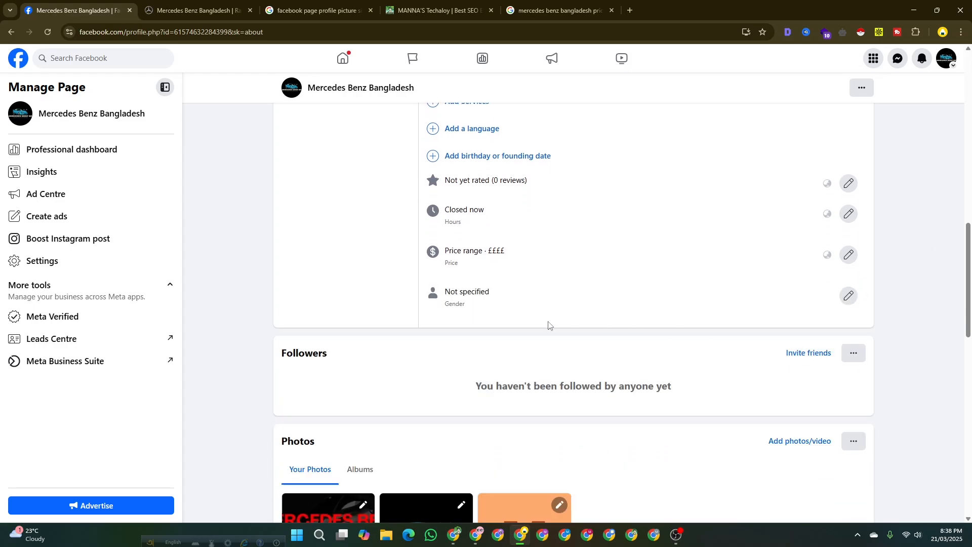
{"action": "scroll", "coordinate": [526, 326], "scroll_direction": "down", "scroll_amount": 6}
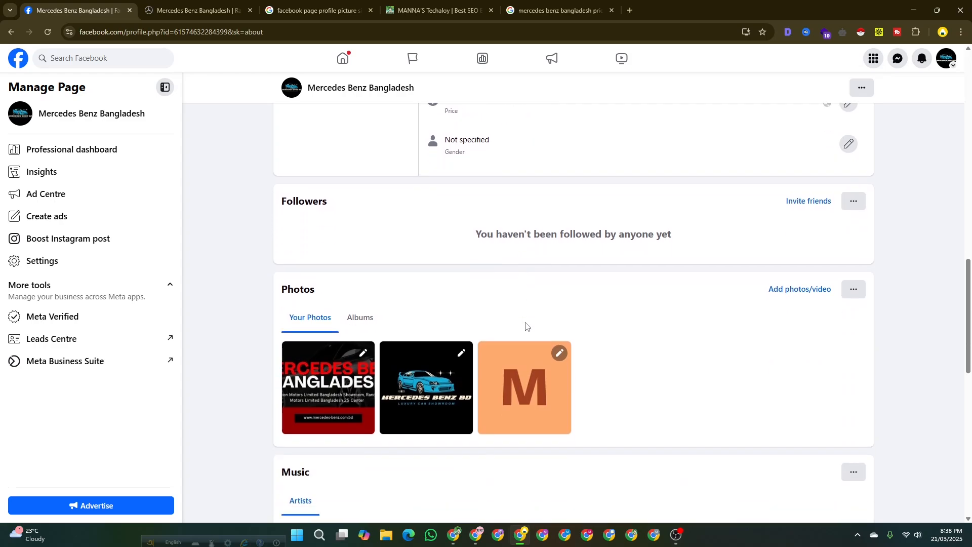
{"action": "scroll", "coordinate": [525, 326], "scroll_direction": "up", "scroll_amount": 17}
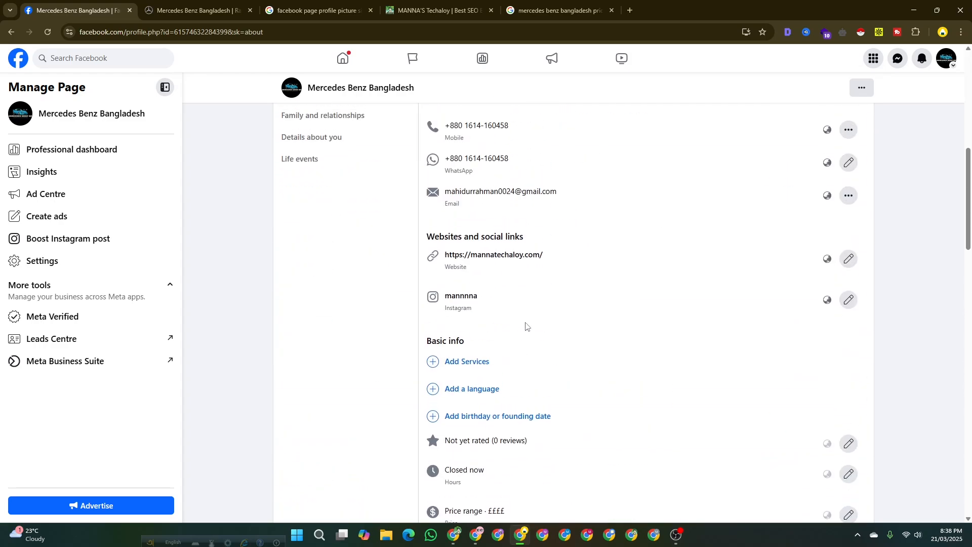
{"action": "scroll", "coordinate": [513, 423], "scroll_direction": "up", "scroll_amount": 3}
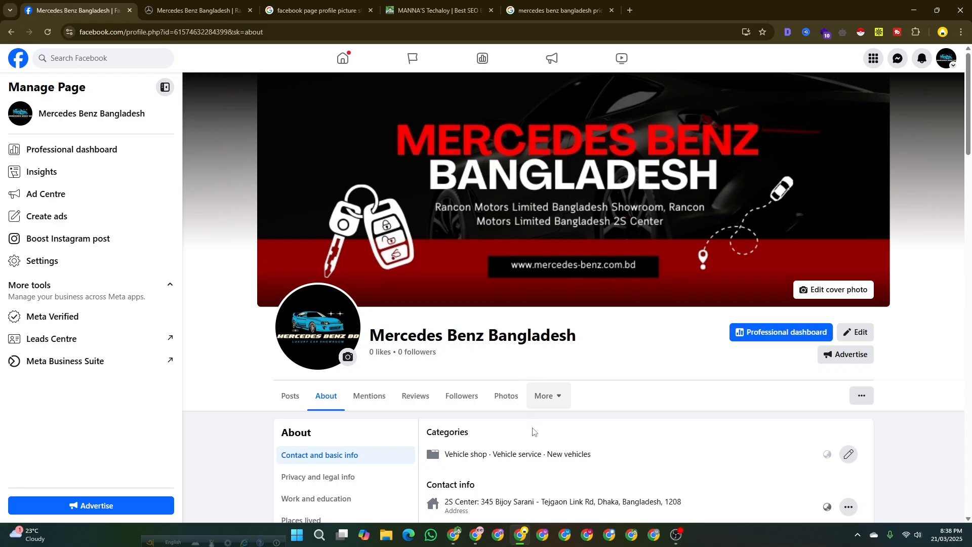
{"action": "scroll", "coordinate": [594, 434], "scroll_direction": "down", "scroll_amount": 1}
{"action": "scroll", "coordinate": [594, 435], "scroll_direction": "down", "scroll_amount": 4}
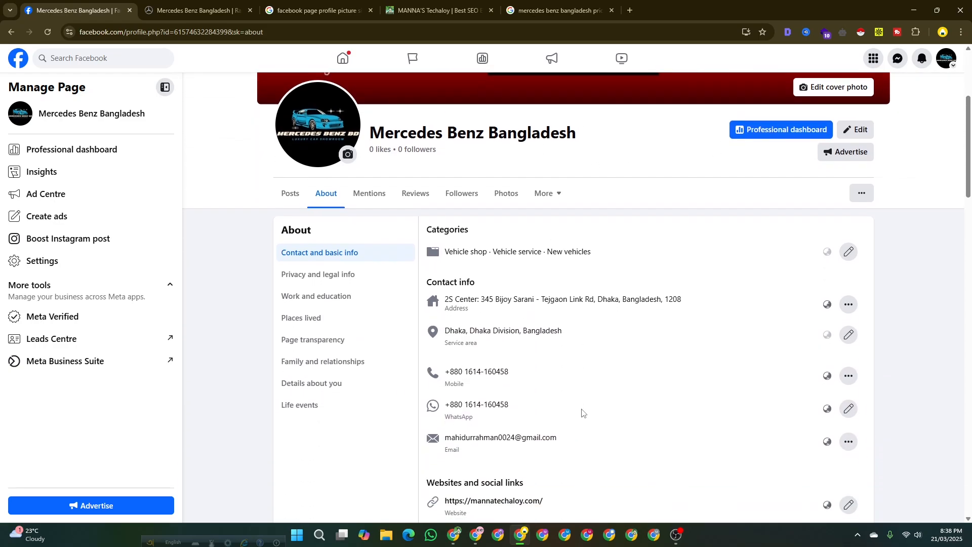
{"action": "scroll", "coordinate": [587, 412], "scroll_direction": "up", "scroll_amount": 4}
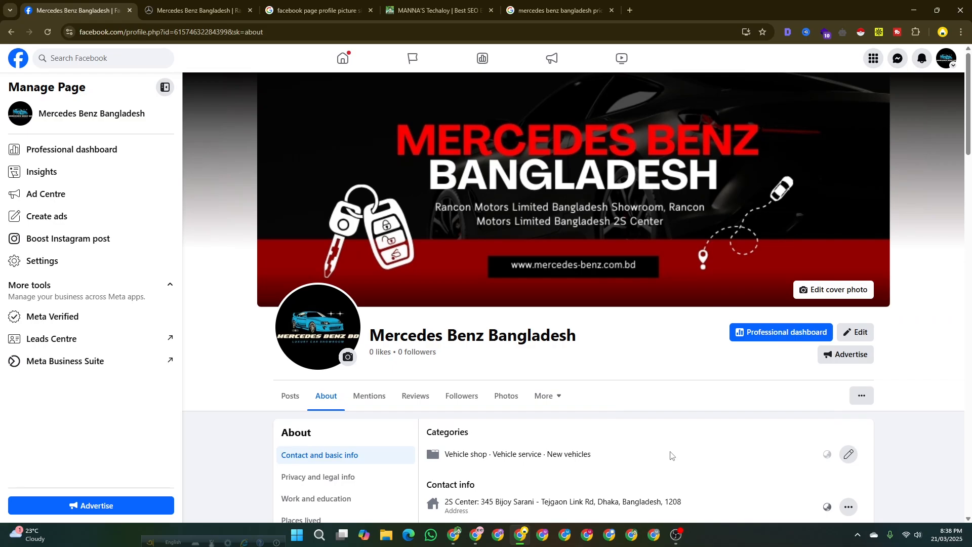
{"action": "scroll", "coordinate": [661, 445], "scroll_direction": "down", "scroll_amount": 2}
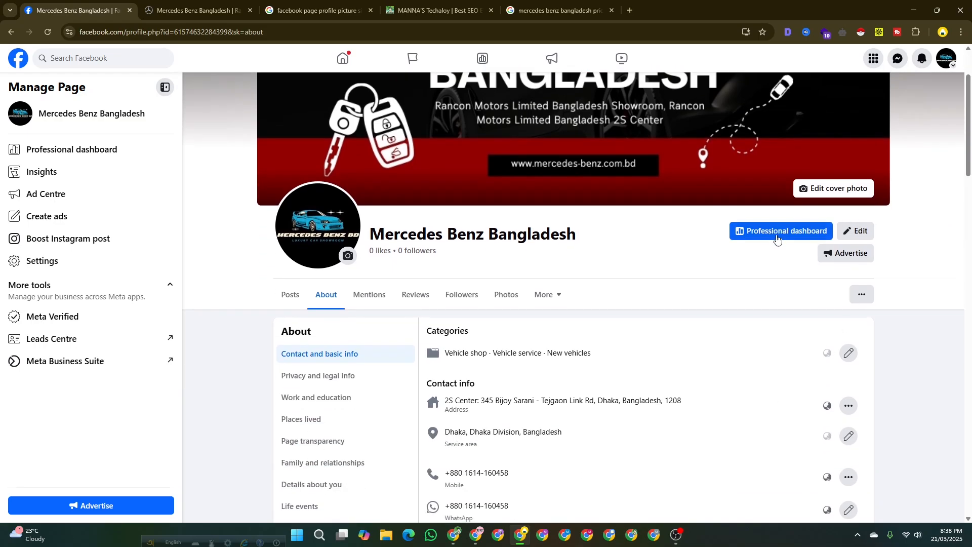
{"action": "scroll", "coordinate": [709, 355], "scroll_direction": "up", "scroll_amount": 2}
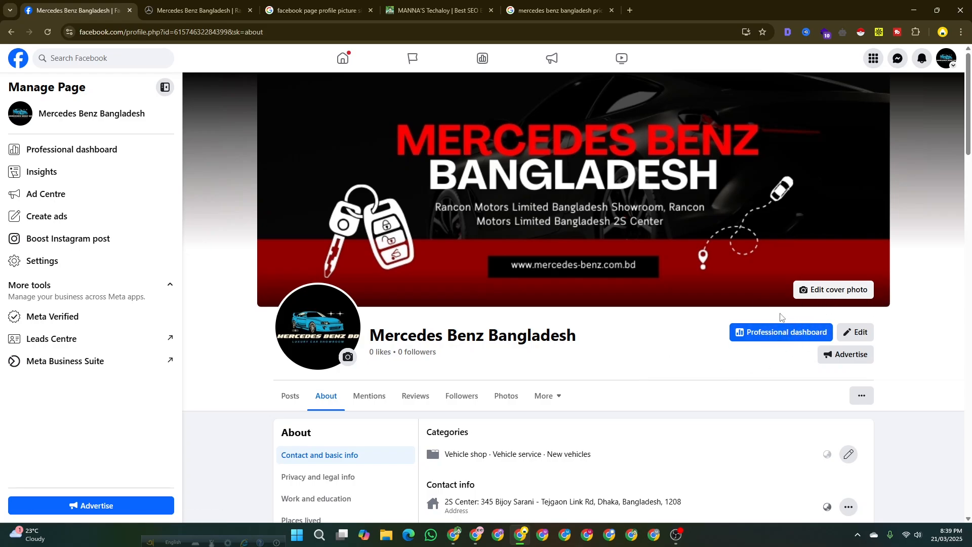
{"action": "scroll", "coordinate": [371, 369], "scroll_direction": "down", "scroll_amount": 1}
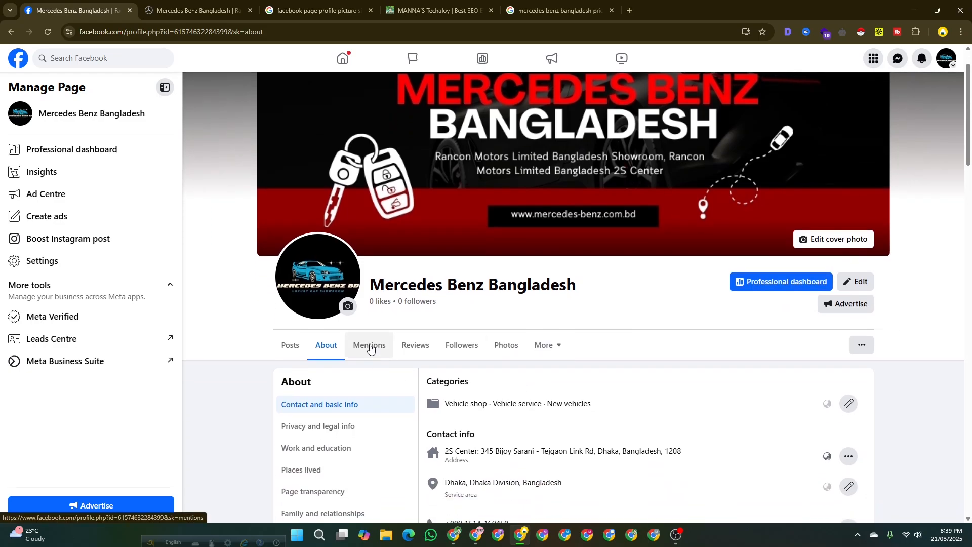
{"action": "scroll", "coordinate": [358, 428], "scroll_direction": "down", "scroll_amount": 1}
{"action": "scroll", "coordinate": [600, 357], "scroll_direction": "down", "scroll_amount": 8}
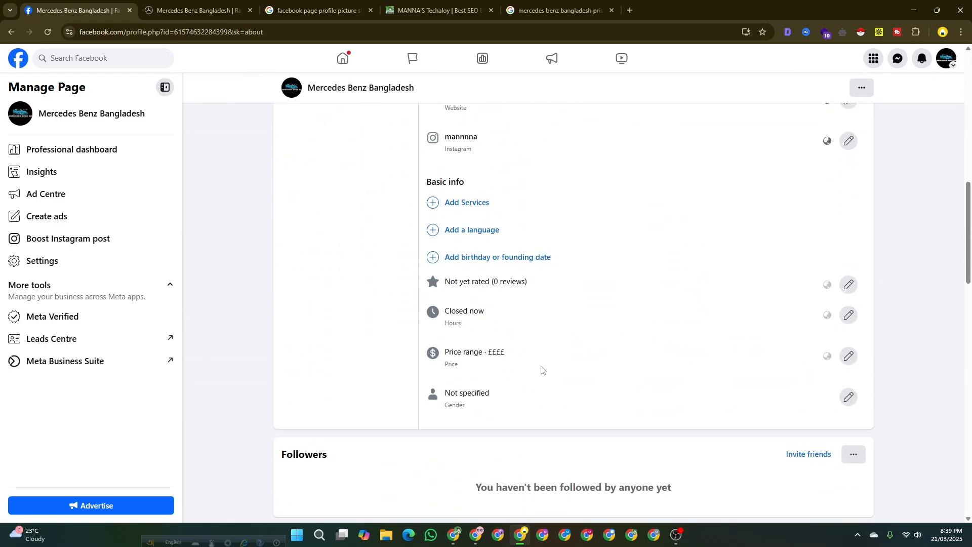
{"action": "scroll", "coordinate": [542, 370], "scroll_direction": "up", "scroll_amount": 8}
{"action": "scroll", "coordinate": [536, 304], "scroll_direction": "down", "scroll_amount": 9}
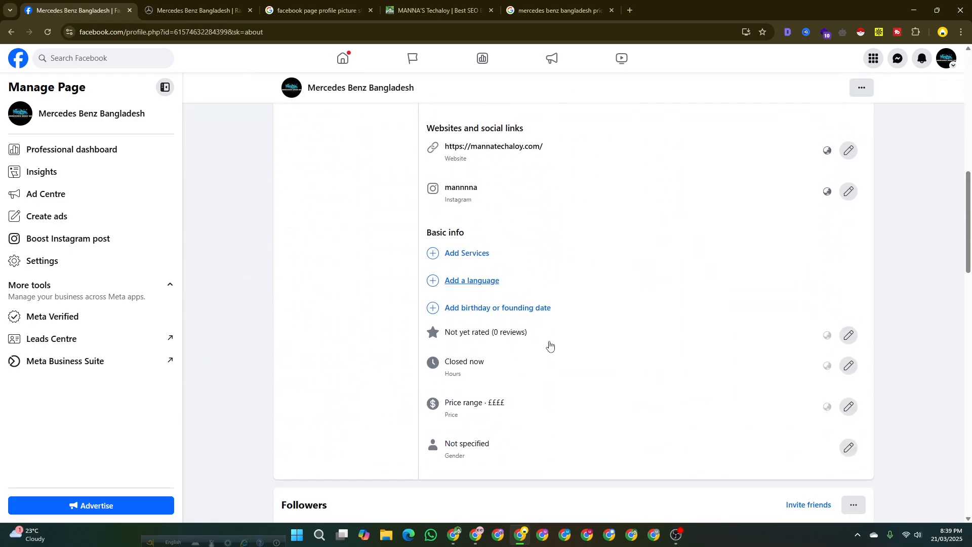
{"action": "scroll", "coordinate": [532, 414], "scroll_direction": "up", "scroll_amount": 9}
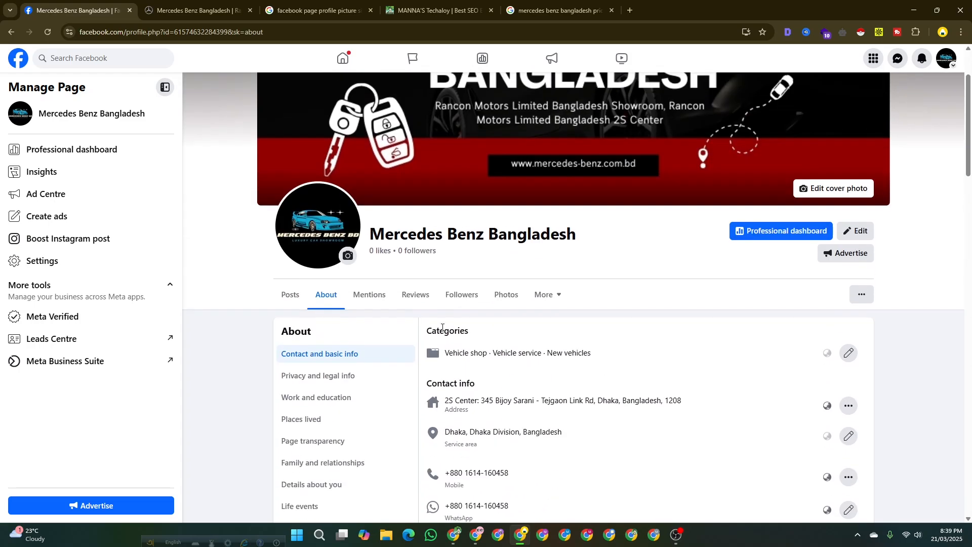
Show the empty Privacy and legal info category in the About sidebar
{"action": "left_click", "coordinate": [321, 375]}
{"action": "scroll", "coordinate": [502, 374], "scroll_direction": "down", "scroll_amount": 1}
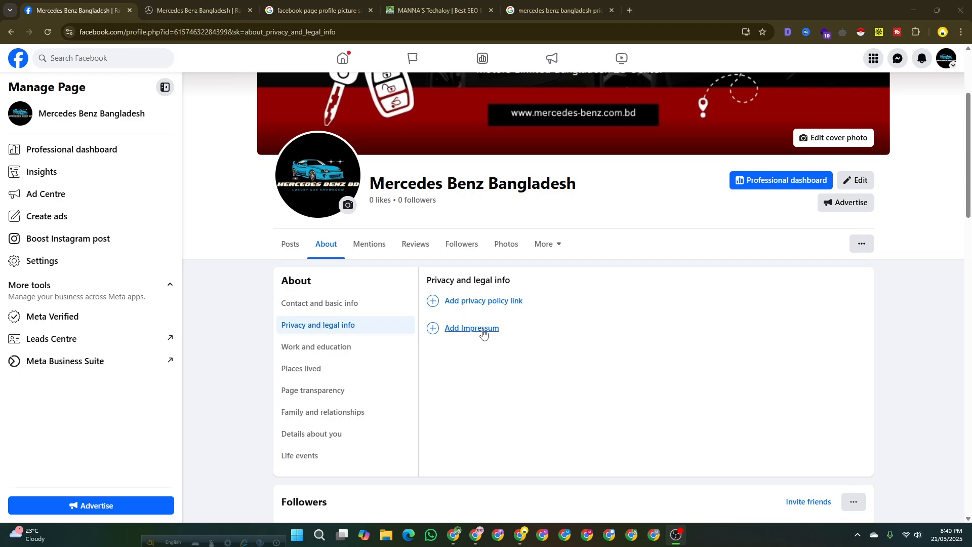
Start an Impressum entry, cancel it, and switch to Work and education
{"action": "left_click", "coordinate": [484, 333]}
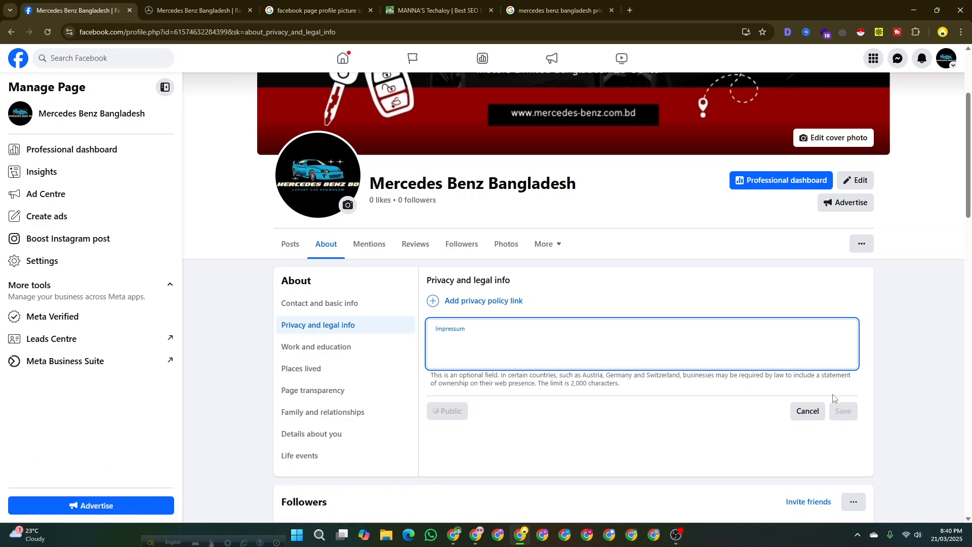
{"action": "left_click", "coordinate": [808, 411]}
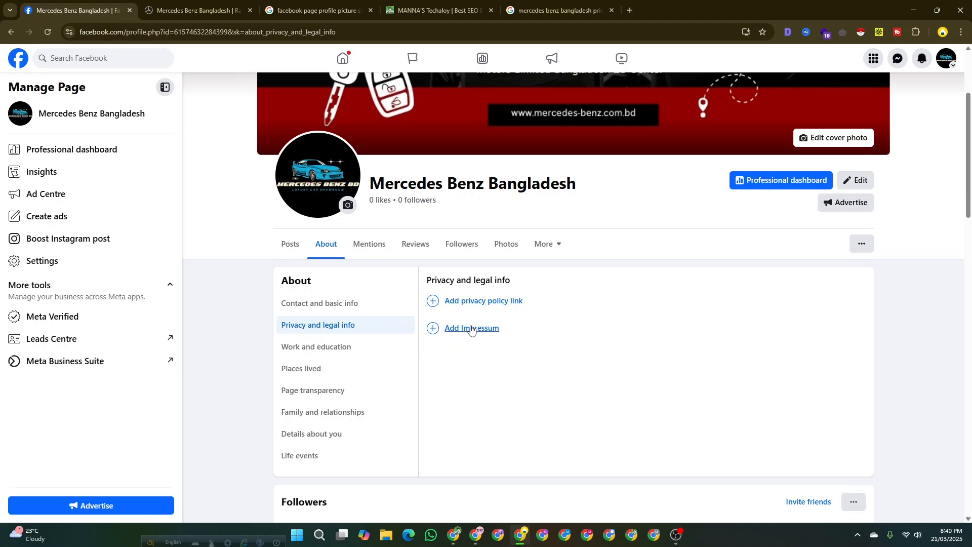
{"action": "left_click", "coordinate": [321, 349]}
{"action": "scroll", "coordinate": [448, 357], "scroll_direction": "down", "scroll_amount": 1}
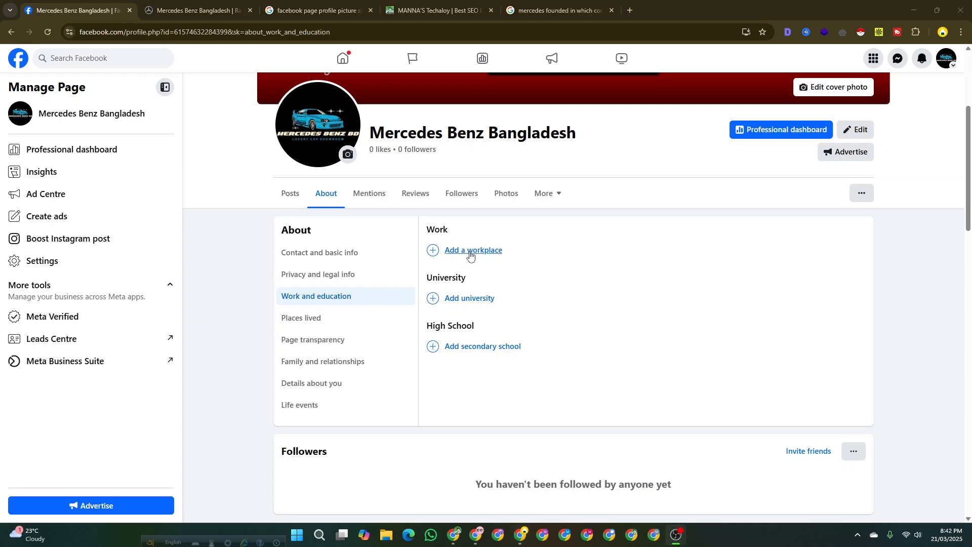
Start a workplace entry with company 'M' and city 'Dhak'
{"action": "left_click", "coordinate": [470, 255]}
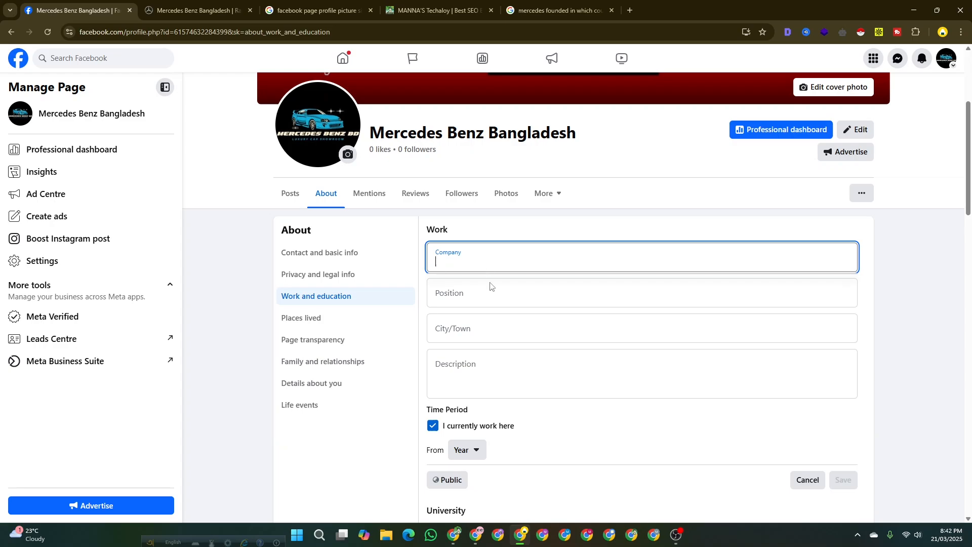
{"action": "left_click", "coordinate": [487, 295]}
{"action": "left_click", "coordinate": [488, 332]}
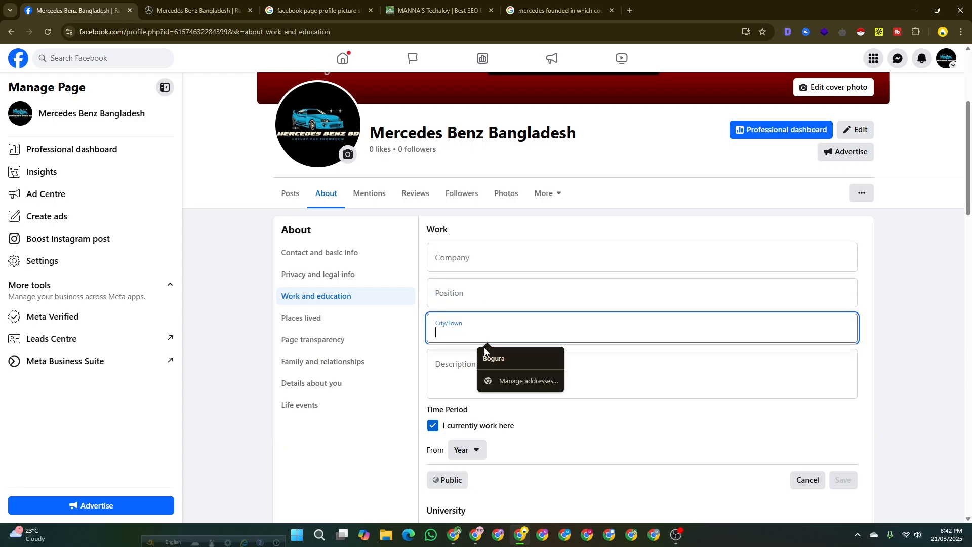
{"action": "left_click", "coordinate": [457, 366]}
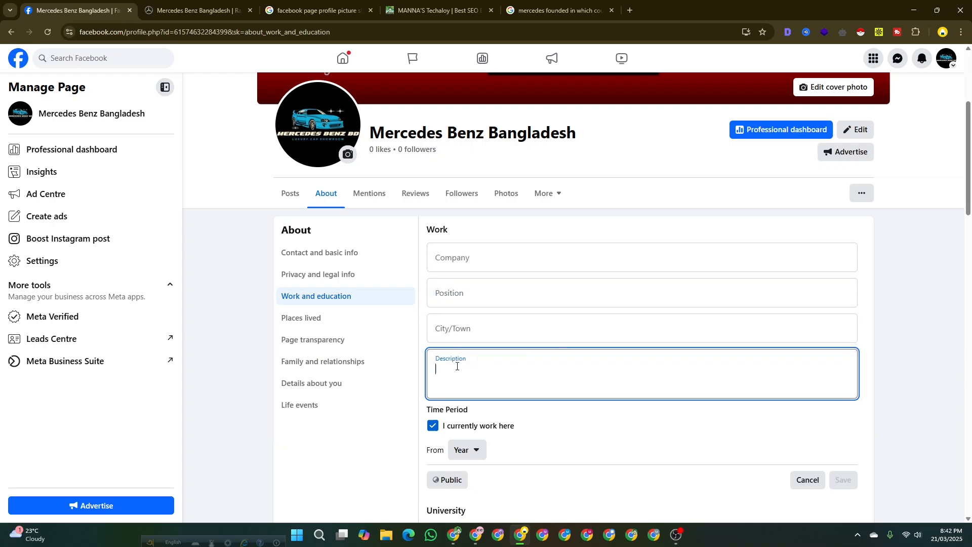
{"action": "left_click", "coordinate": [481, 258]}
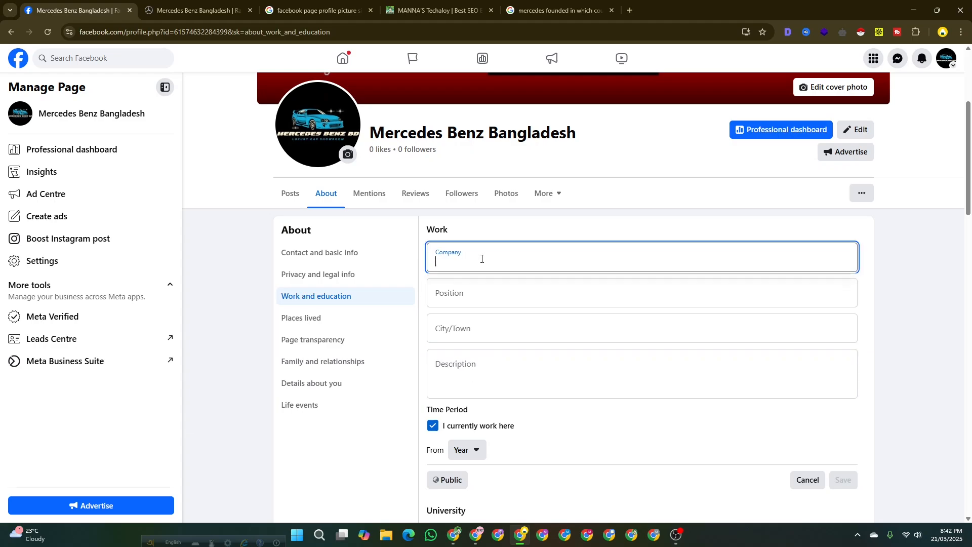
{"action": "type", "text": "Mercedes Benz"}
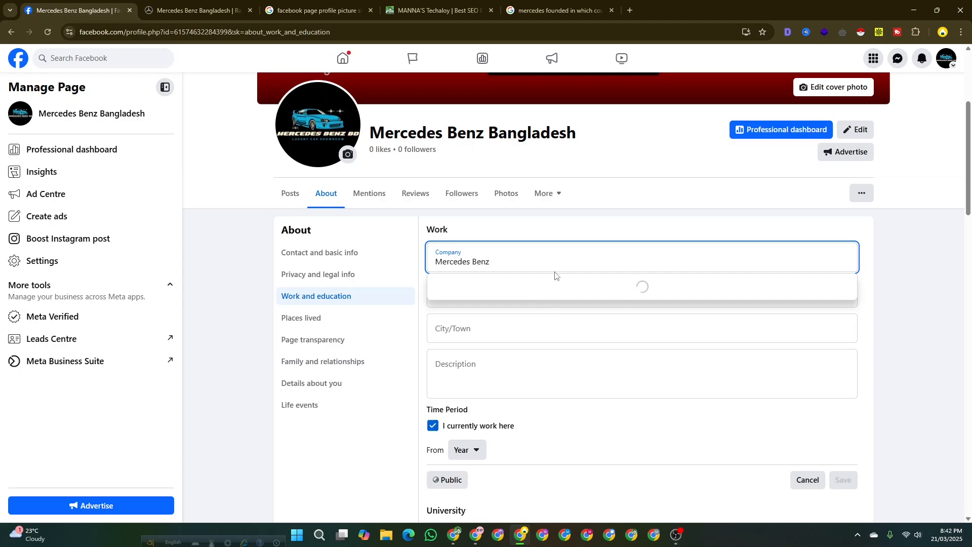
{"action": "left_click", "coordinate": [520, 294]}
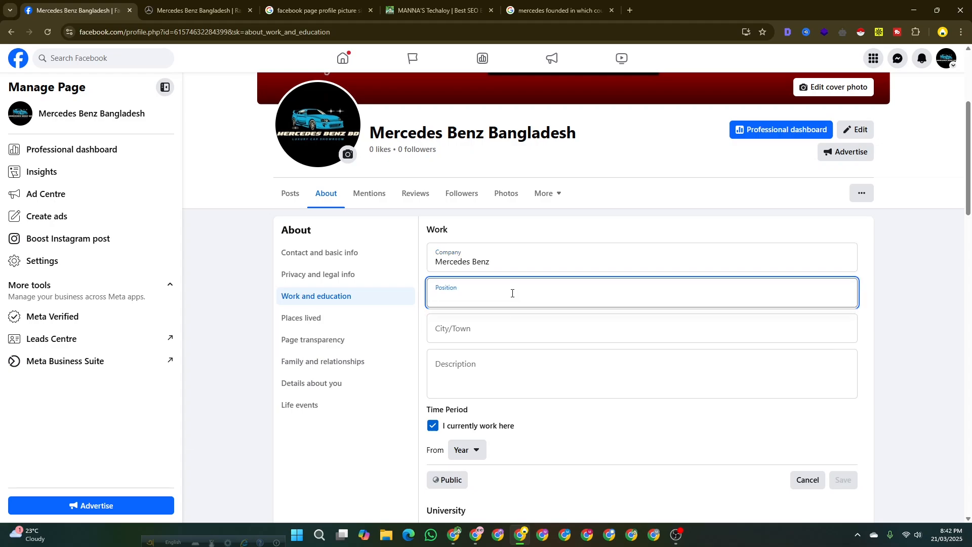
{"action": "left_click", "coordinate": [497, 327]}
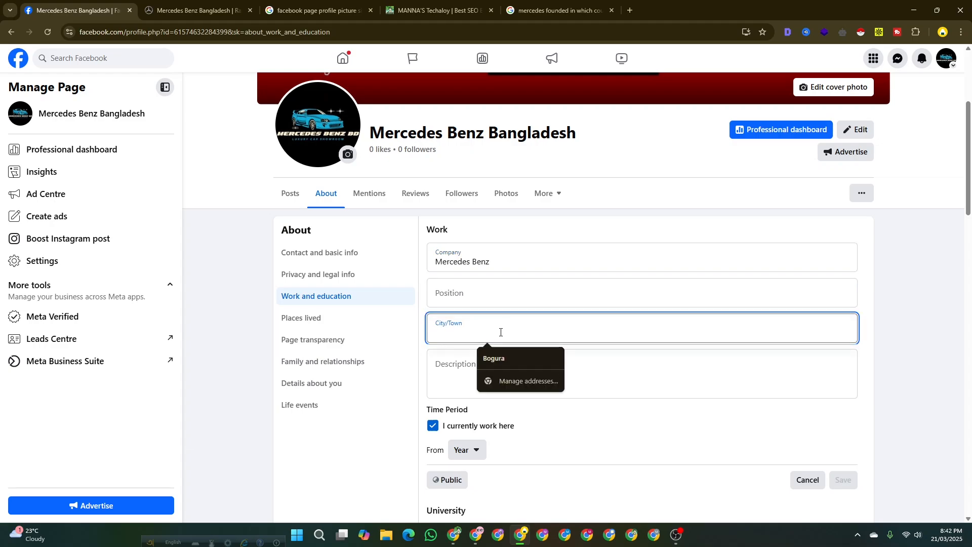
{"action": "type", "text": "Dhaka"}
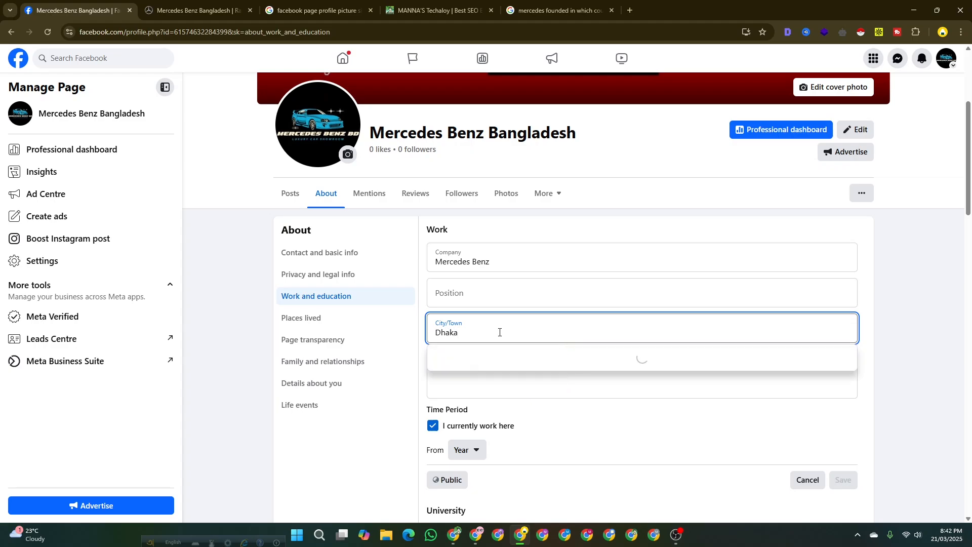
{"action": "left_click", "coordinate": [478, 386]}
Browse the starting-year list without choosing, then discard the workplace entry
{"action": "scroll", "coordinate": [512, 321], "scroll_direction": "down", "scroll_amount": 1}
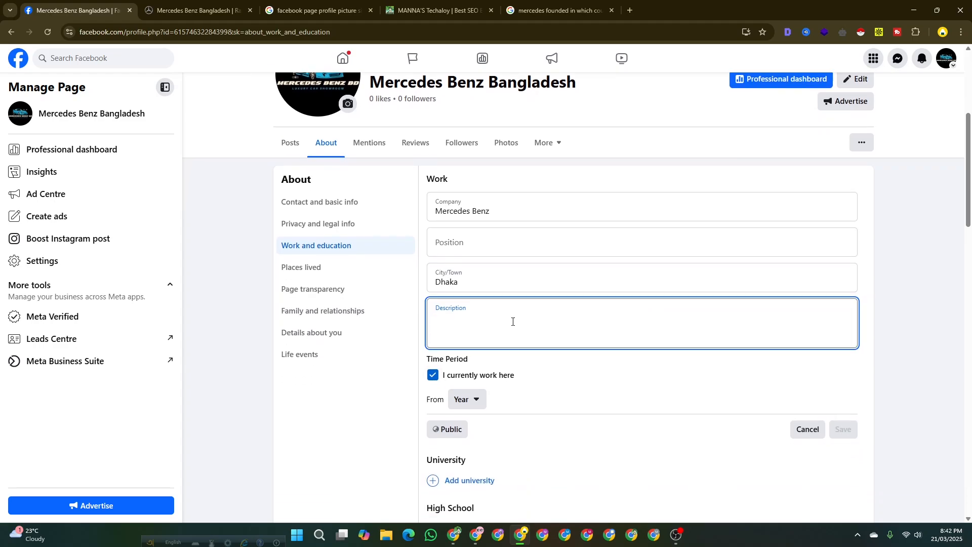
{"action": "scroll", "coordinate": [510, 327], "scroll_direction": "down", "scroll_amount": 1}
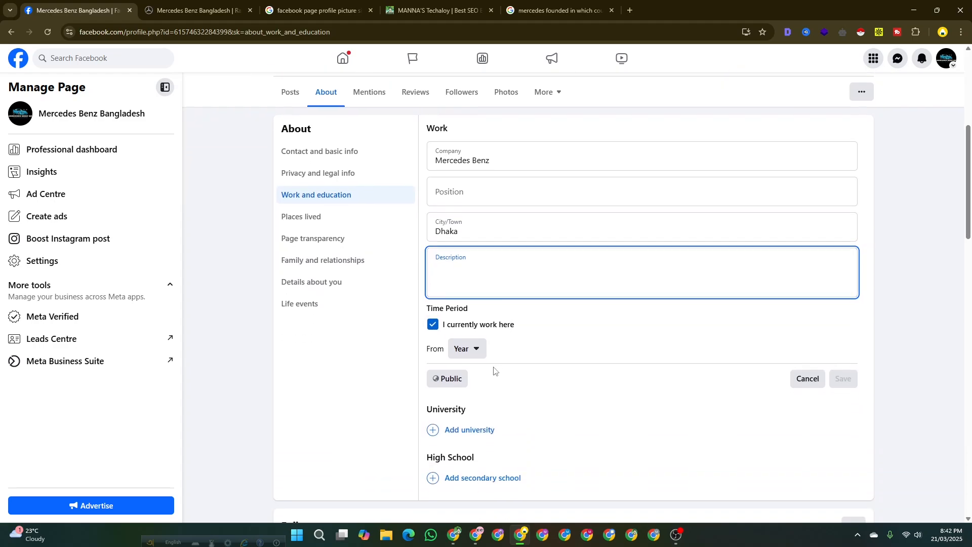
{"action": "left_click", "coordinate": [469, 354]}
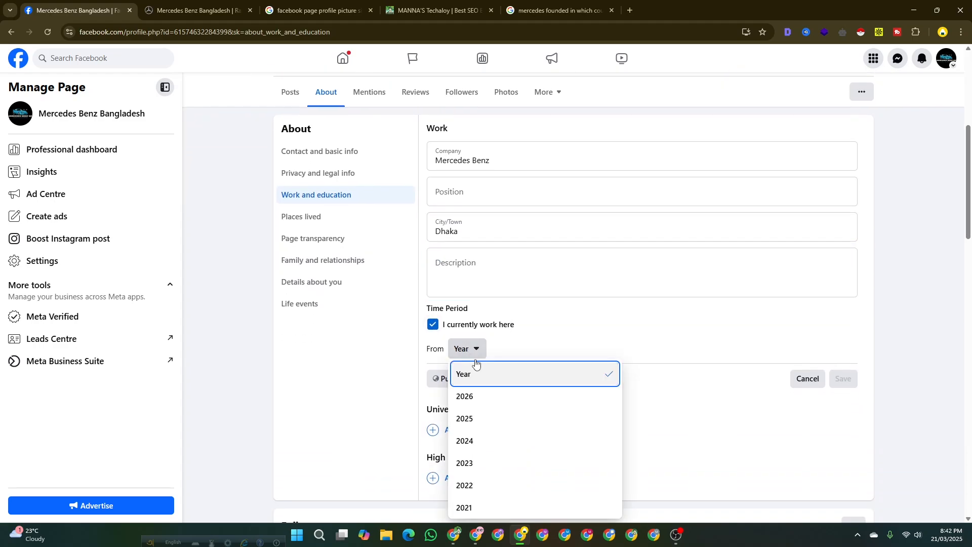
{"action": "scroll", "coordinate": [519, 462], "scroll_direction": "down", "scroll_amount": 2}
{"action": "scroll", "coordinate": [519, 462], "scroll_direction": "down", "scroll_amount": 3}
{"action": "scroll", "coordinate": [518, 462], "scroll_direction": "up", "scroll_amount": 5}
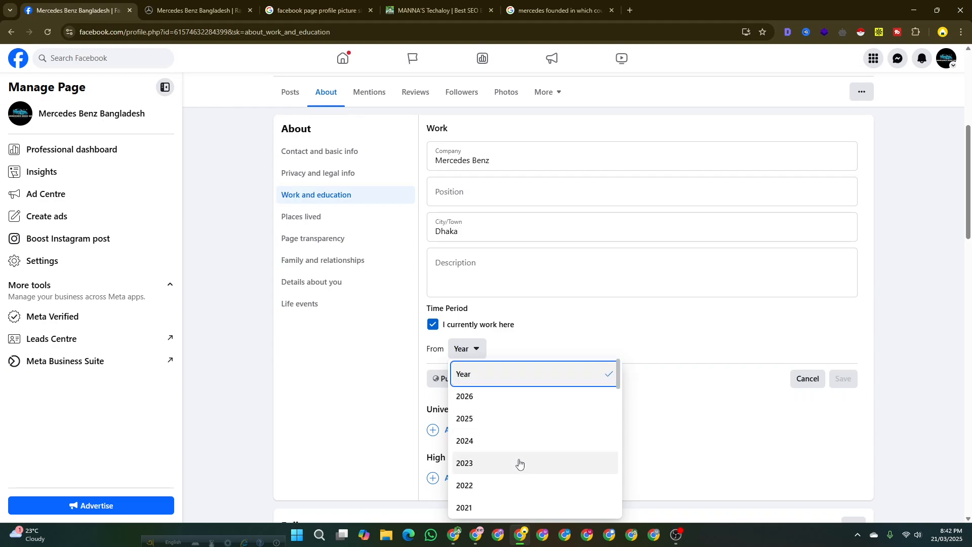
{"action": "left_click", "coordinate": [399, 348]}
{"action": "scroll", "coordinate": [398, 333], "scroll_direction": "up", "scroll_amount": 4}
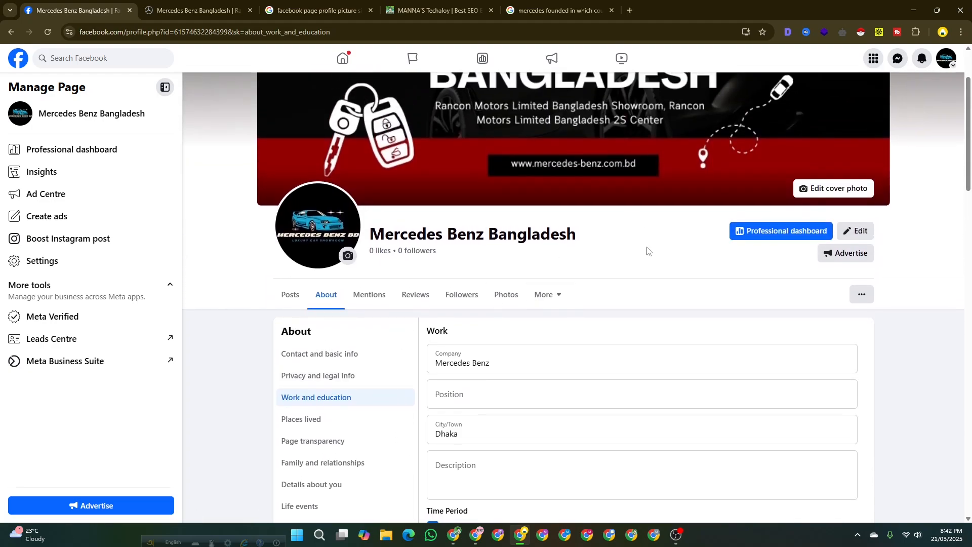
{"action": "scroll", "coordinate": [532, 339], "scroll_direction": "down", "scroll_amount": 1}
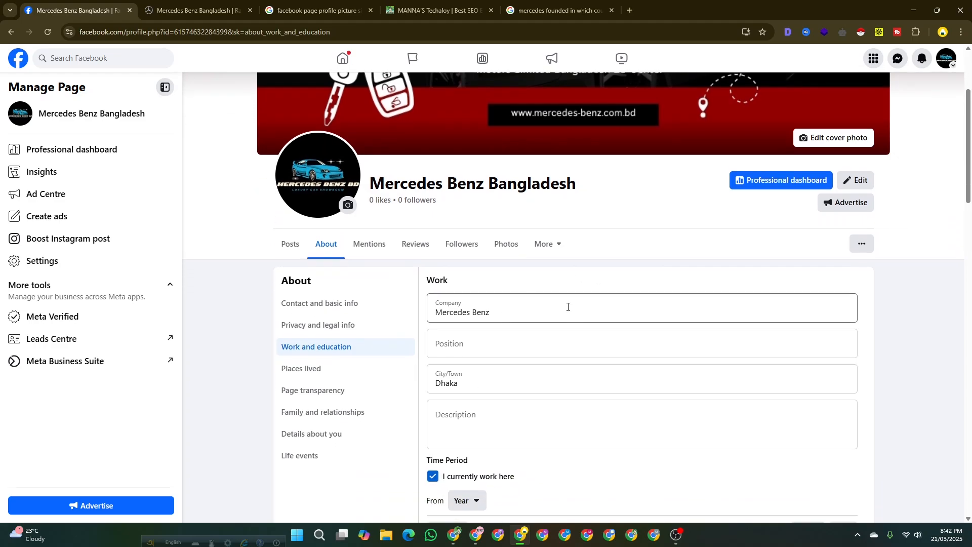
{"action": "scroll", "coordinate": [587, 329], "scroll_direction": "down", "scroll_amount": 1}
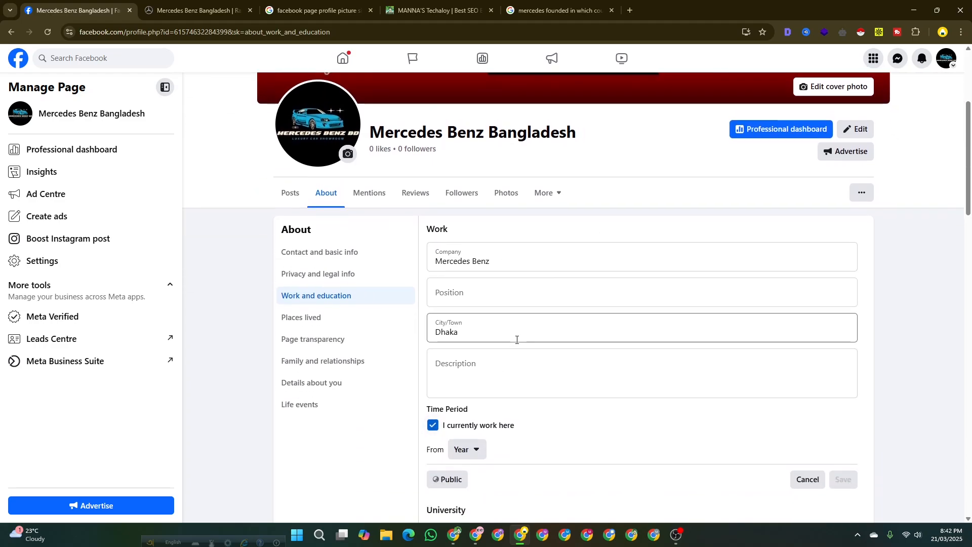
{"action": "scroll", "coordinate": [516, 338], "scroll_direction": "up", "scroll_amount": 1}
{"action": "scroll", "coordinate": [526, 332], "scroll_direction": "up", "scroll_amount": 2}
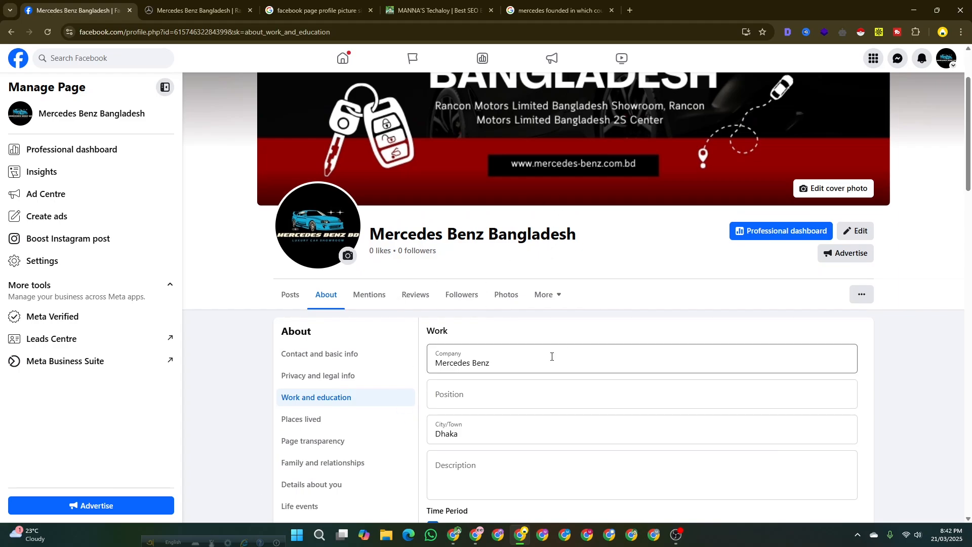
{"action": "scroll", "coordinate": [521, 338], "scroll_direction": "down", "scroll_amount": 1}
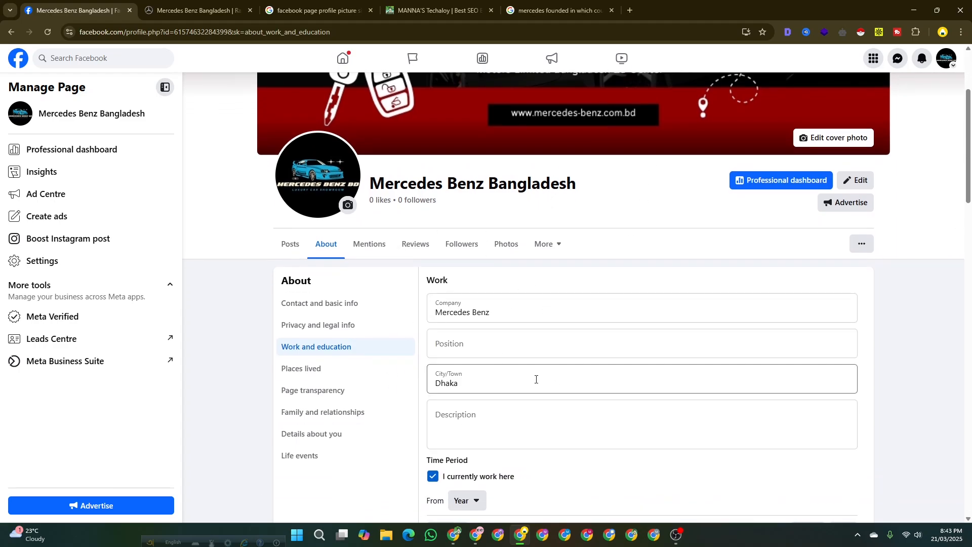
{"action": "scroll", "coordinate": [536, 380], "scroll_direction": "down", "scroll_amount": 1}
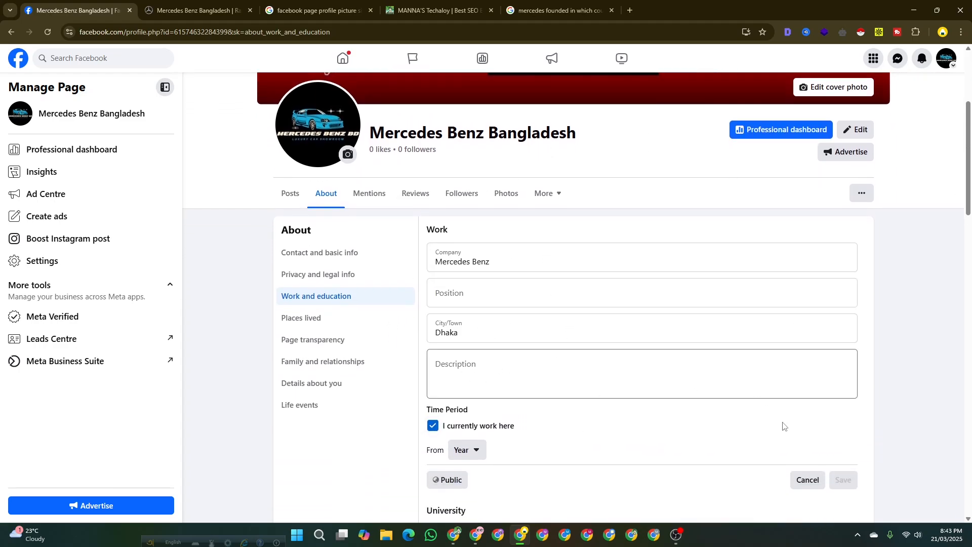
{"action": "left_click", "coordinate": [809, 485]}
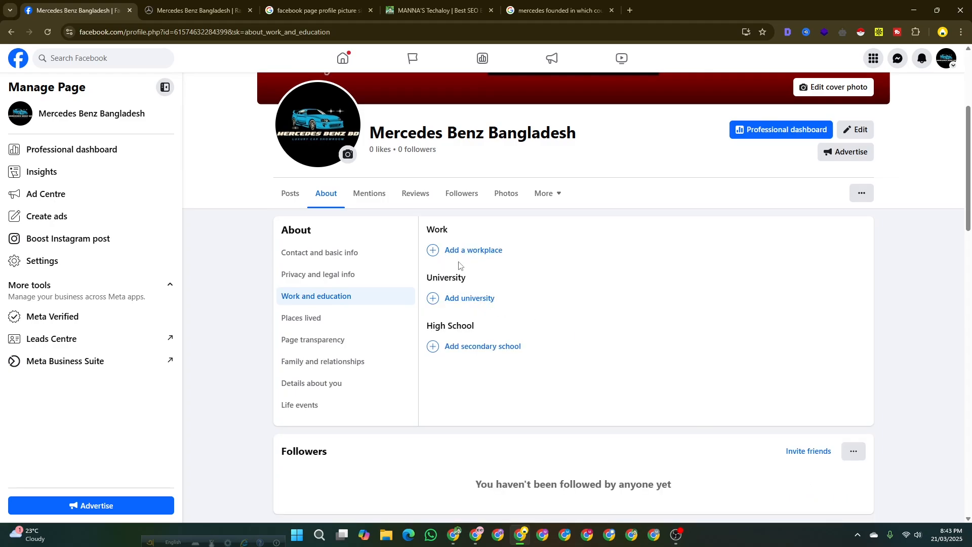
Move from Work and education to the Places lived category
{"action": "scroll", "coordinate": [462, 263], "scroll_direction": "up", "scroll_amount": 2}
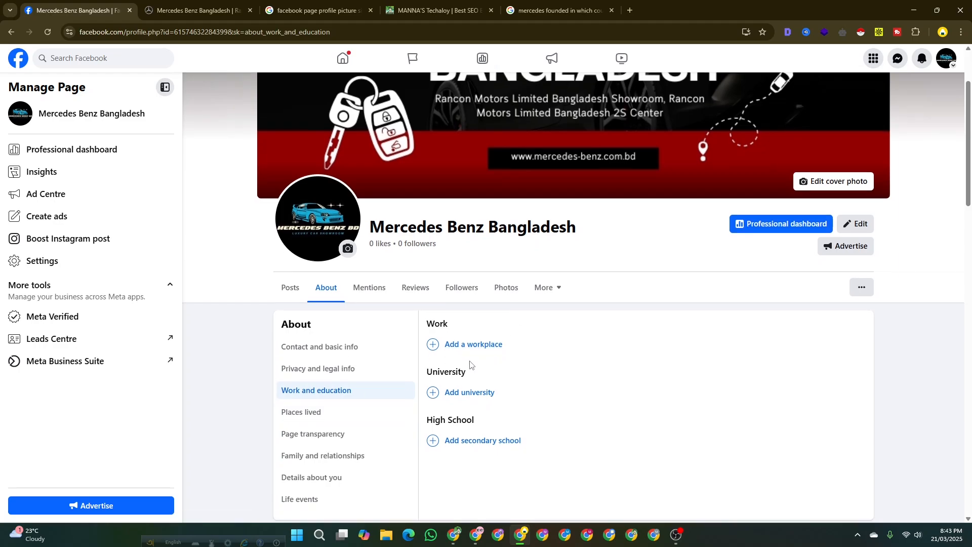
{"action": "scroll", "coordinate": [401, 292], "scroll_direction": "up", "scroll_amount": 1}
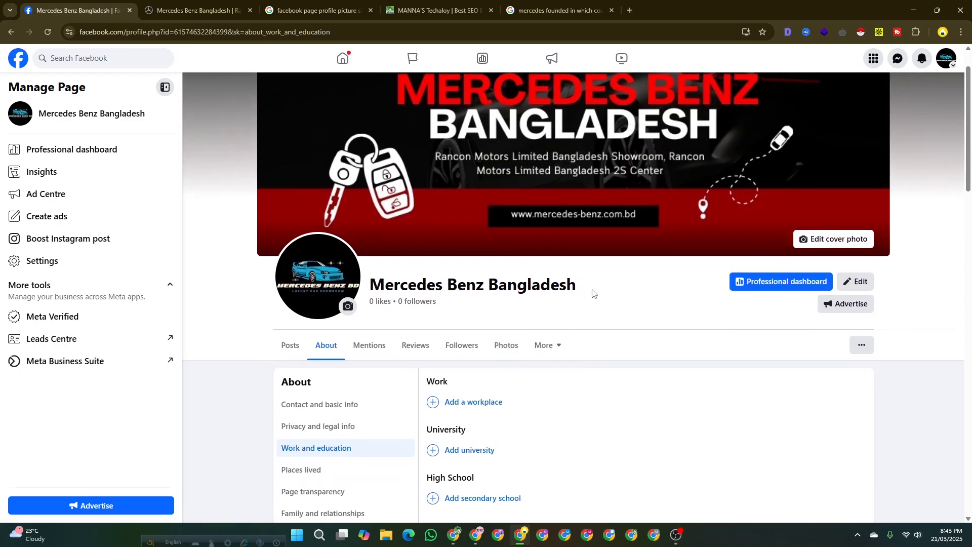
{"action": "left_click_drag", "start_coordinate": [582, 287], "coordinate": [369, 286]}
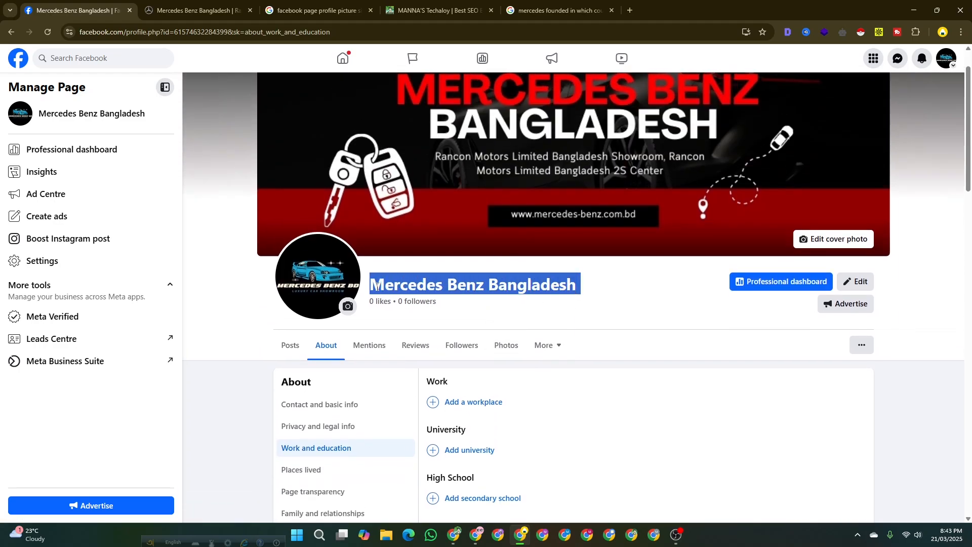
{"action": "left_click", "coordinate": [610, 296]}
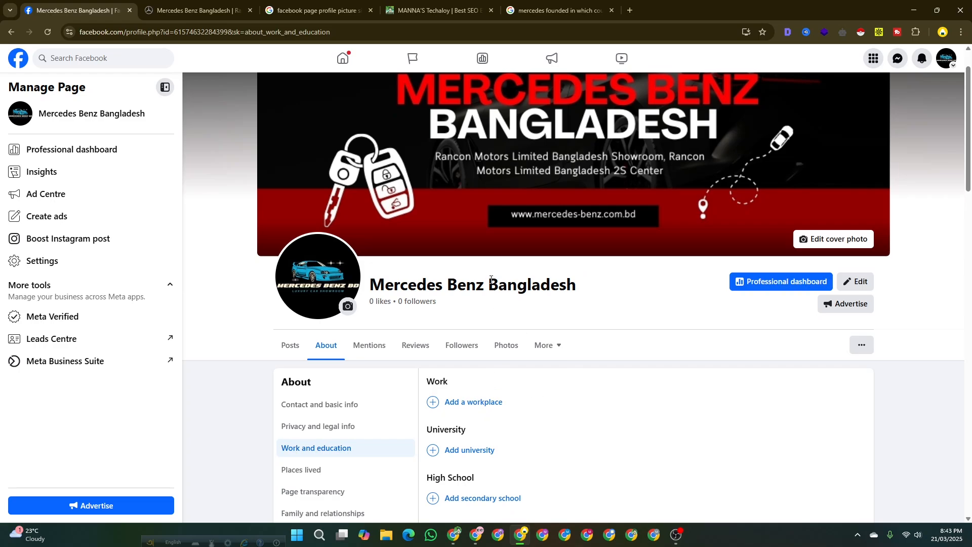
{"action": "scroll", "coordinate": [380, 416], "scroll_direction": "down", "scroll_amount": 1}
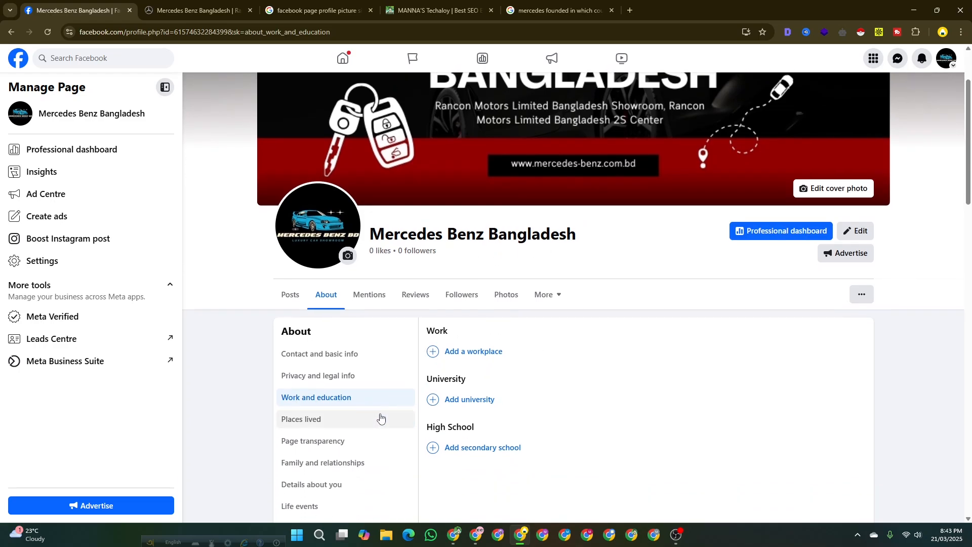
{"action": "left_click", "coordinate": [328, 423]}
{"action": "left_click", "coordinate": [320, 397]}
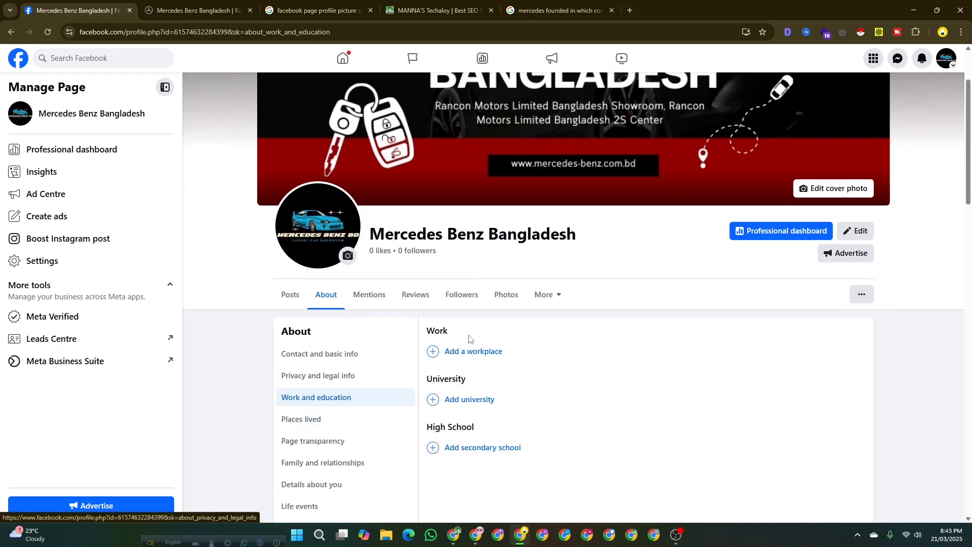
{"action": "left_click", "coordinate": [319, 419]}
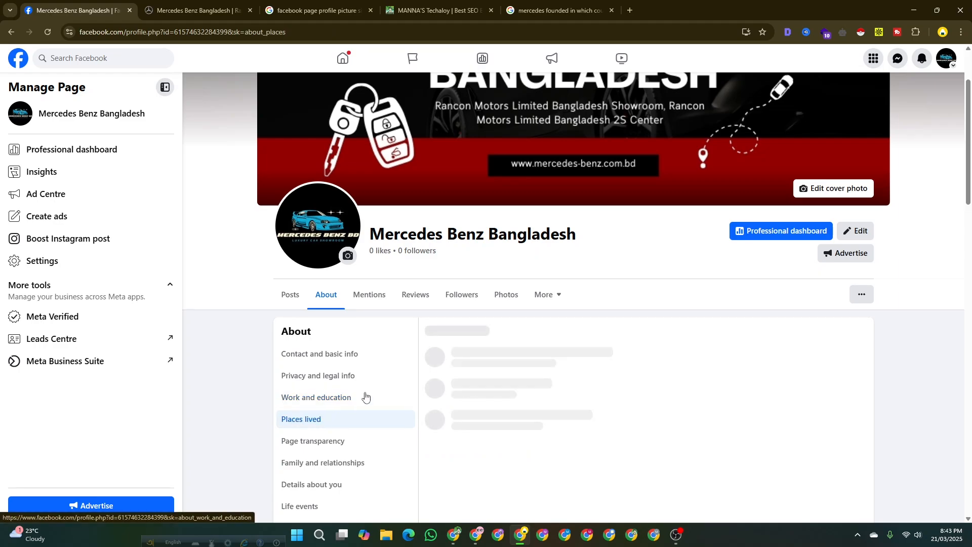
Save Dhaka, Bangladesh as the page's current city
{"action": "scroll", "coordinate": [495, 368], "scroll_direction": "down", "scroll_amount": 2}
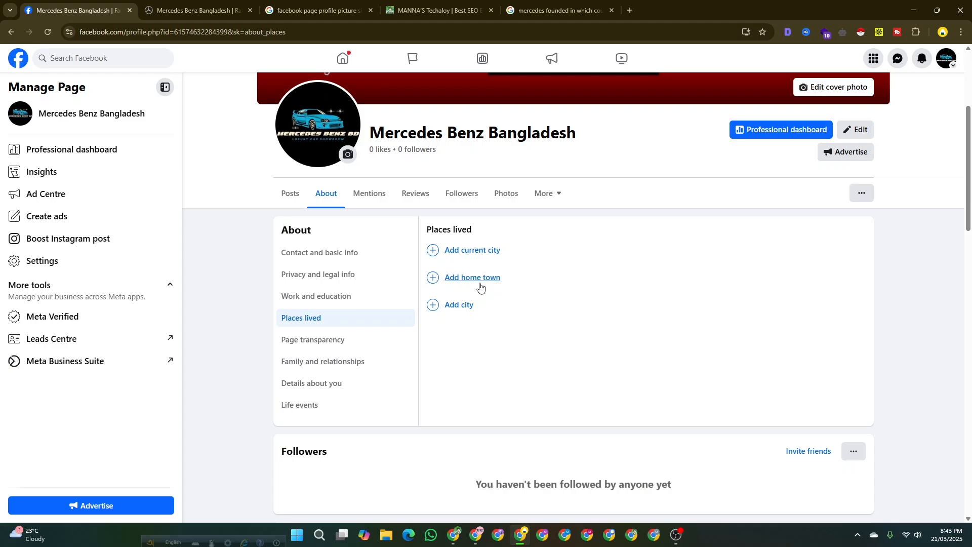
{"action": "left_click", "coordinate": [477, 251]}
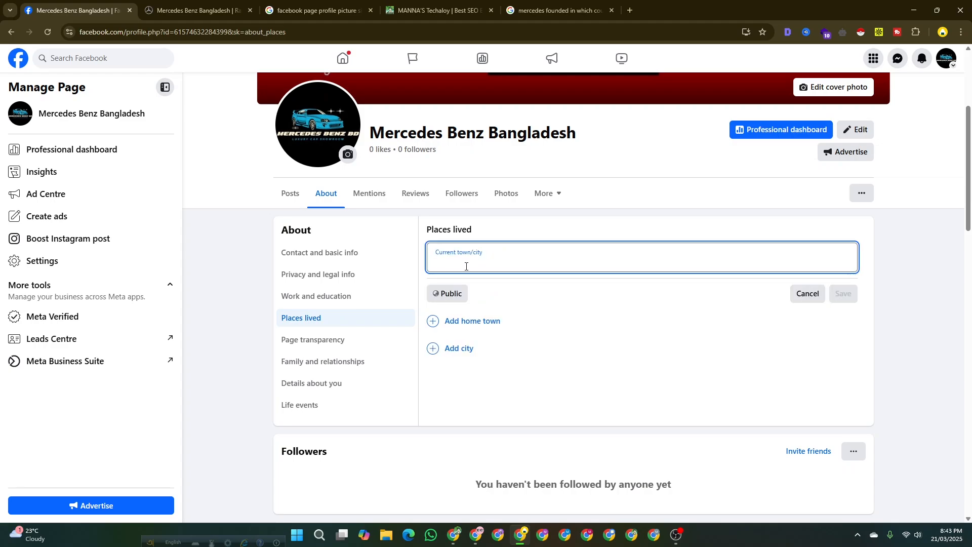
{"action": "type", "text": "Dha"}
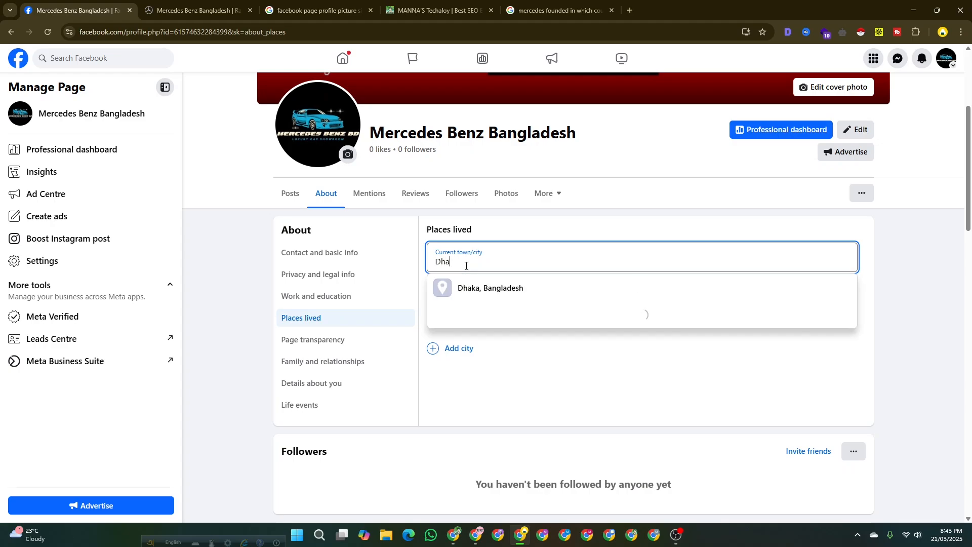
{"action": "type", "text": "ka"}
{"action": "left_click", "coordinate": [494, 297]}
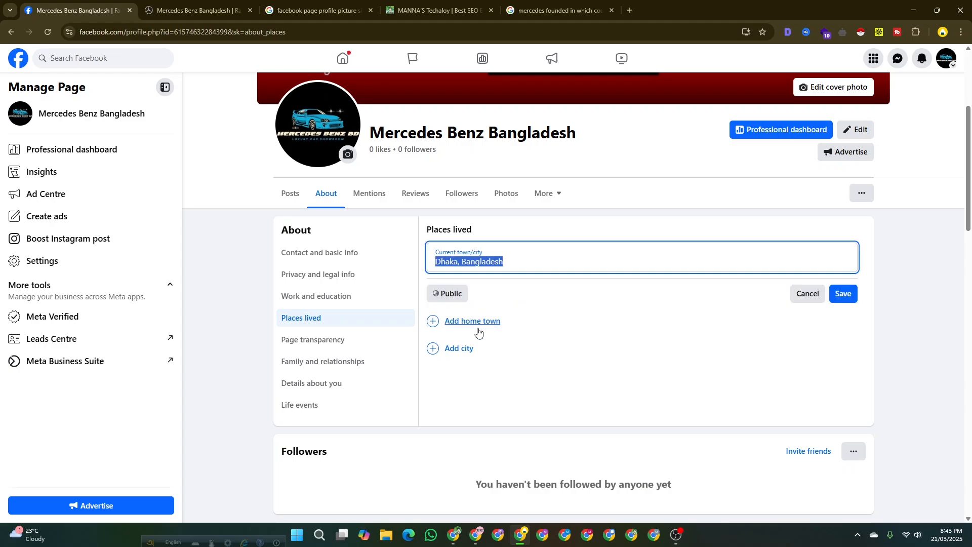
{"action": "left_click", "coordinate": [843, 293]}
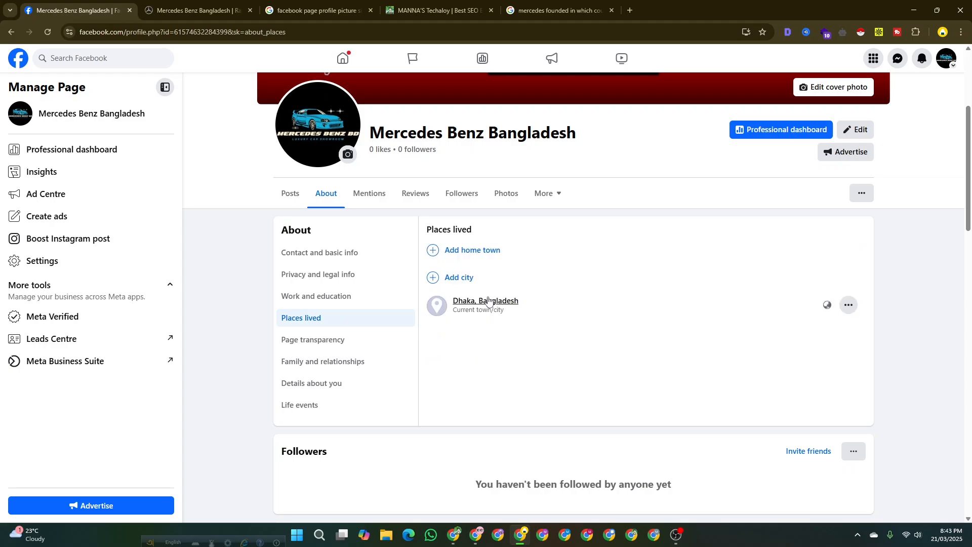
Set Hamburg, Germany as the page's home town and save
{"action": "left_click", "coordinate": [472, 251]}
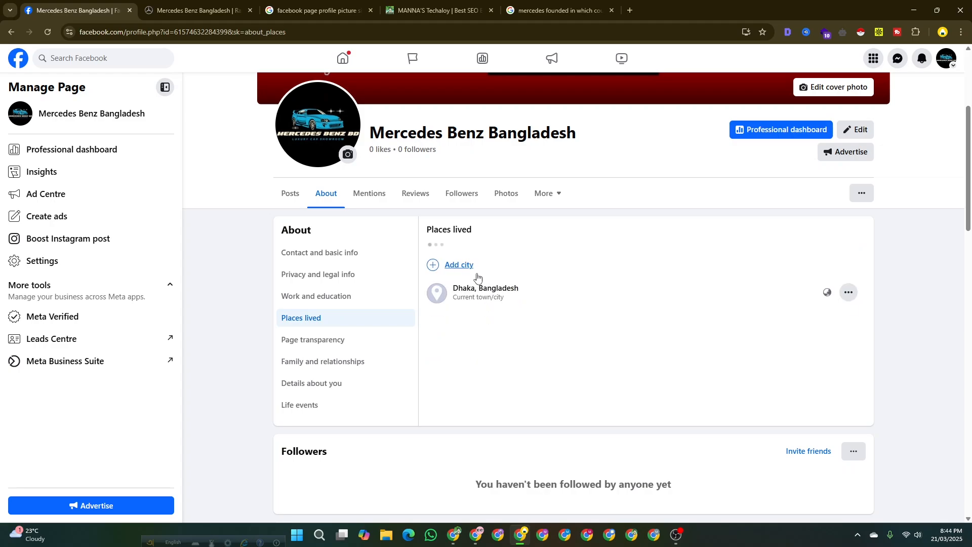
{"action": "type", "text": "G"}
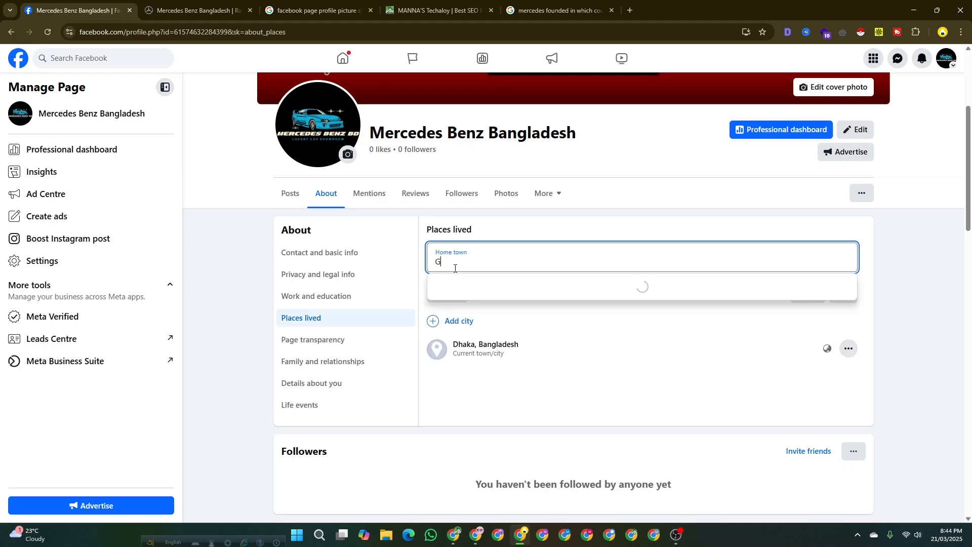
{"action": "type", "text": "ermany"}
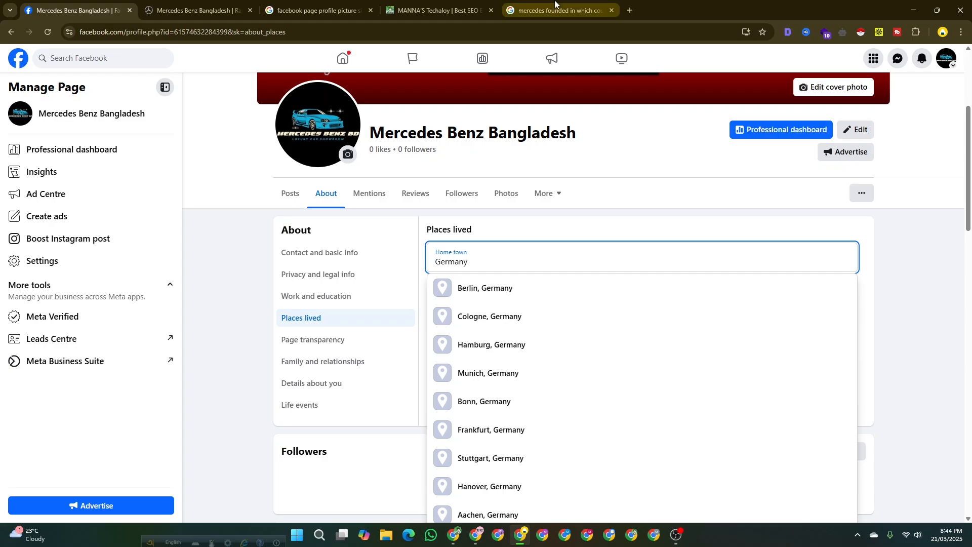
{"action": "left_click", "coordinate": [501, 346]}
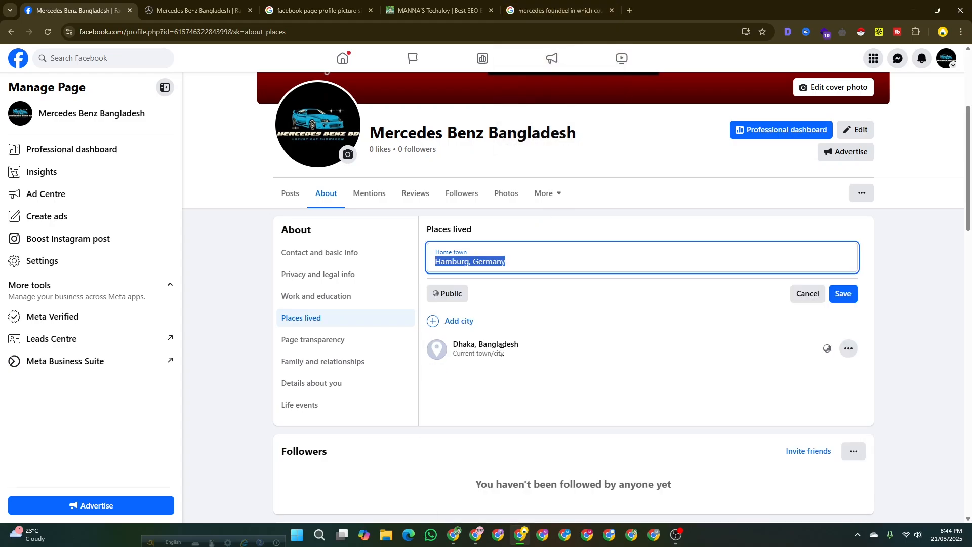
{"action": "left_click", "coordinate": [845, 294]}
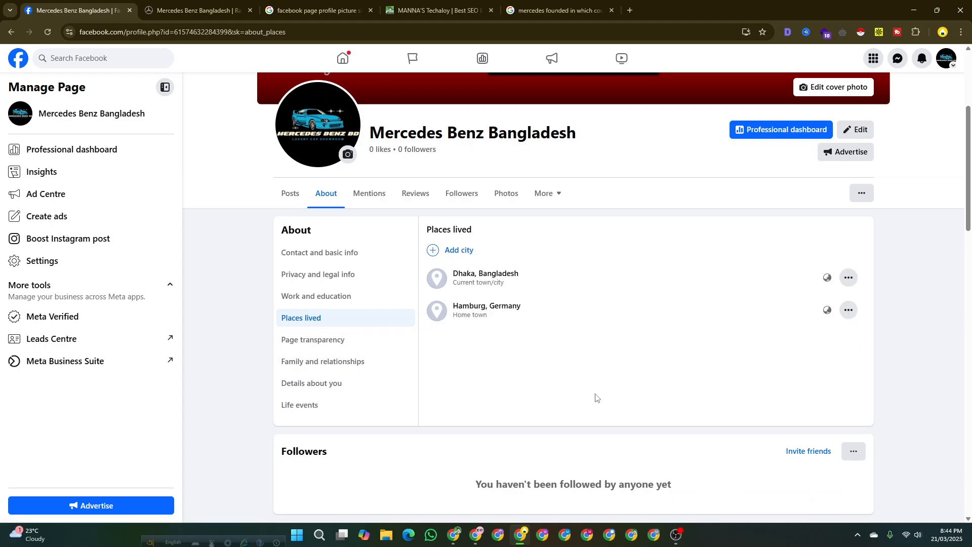
Review the Page transparency section, selecting the page ID and the not-running-ads notice
{"action": "left_click", "coordinate": [340, 340]}
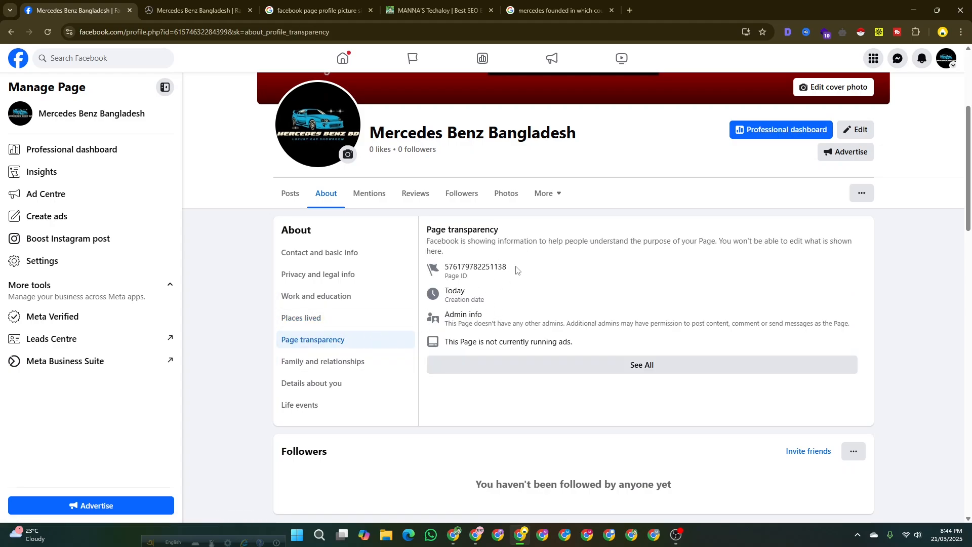
{"action": "left_click_drag", "start_coordinate": [517, 270], "coordinate": [440, 270]}
{"action": "left_click", "coordinate": [515, 282]}
{"action": "left_click_drag", "start_coordinate": [572, 344], "coordinate": [448, 345]}
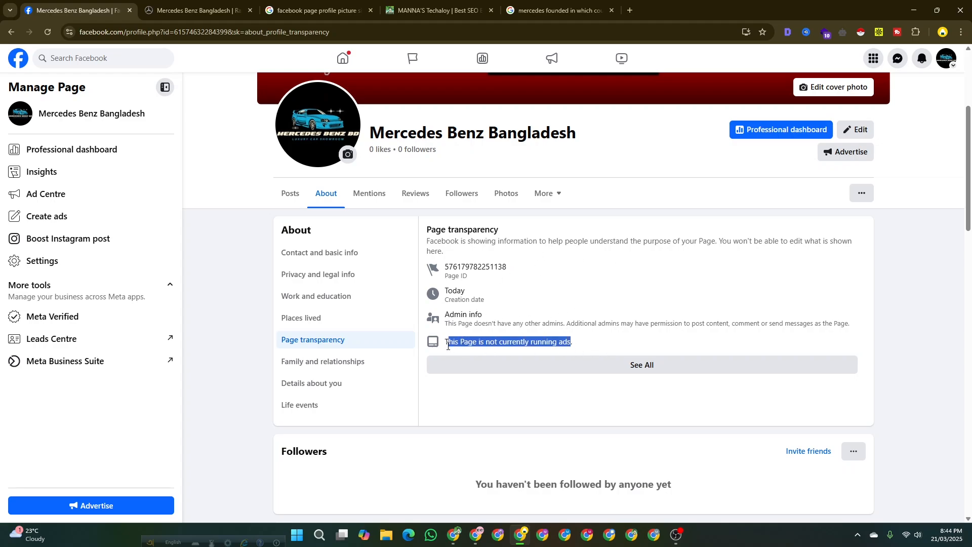
{"action": "left_click", "coordinate": [445, 347]}
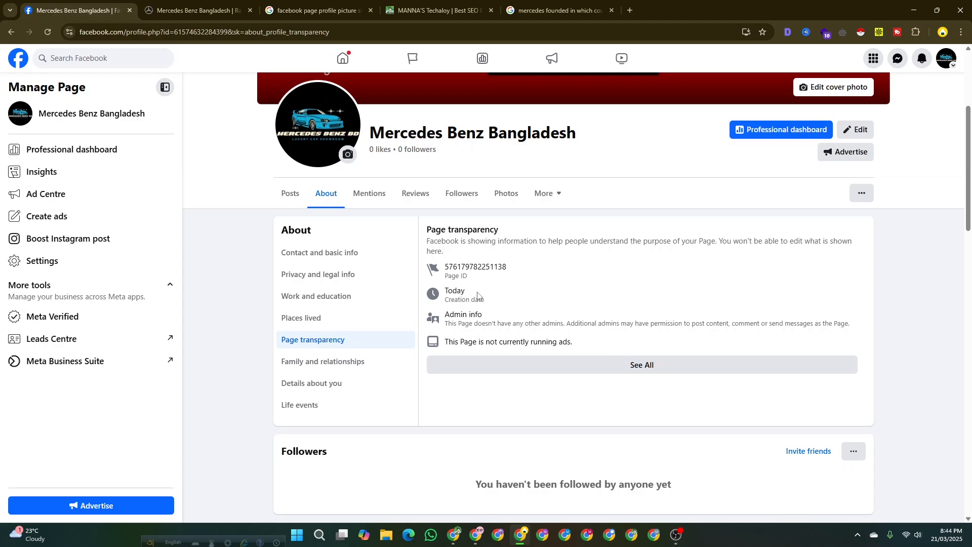
Browse the Family and relationships and Details about you sections of the About tab
{"action": "left_click", "coordinate": [347, 363]}
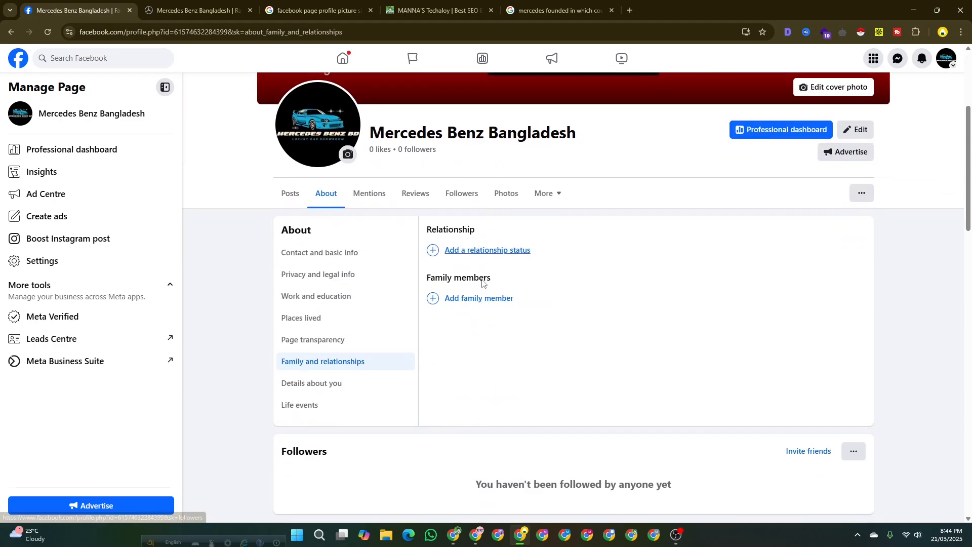
{"action": "scroll", "coordinate": [591, 366], "scroll_direction": "up", "scroll_amount": 4}
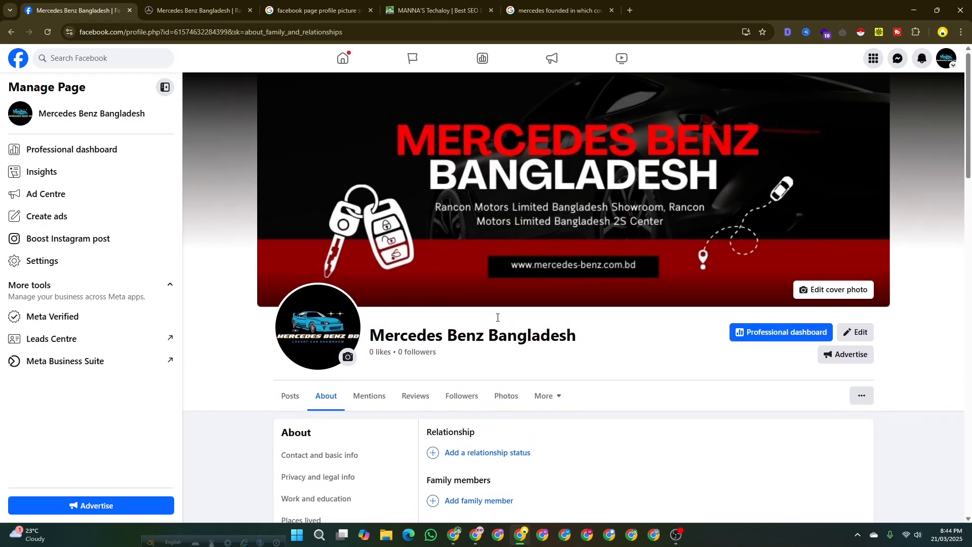
{"action": "scroll", "coordinate": [466, 380], "scroll_direction": "down", "scroll_amount": 5}
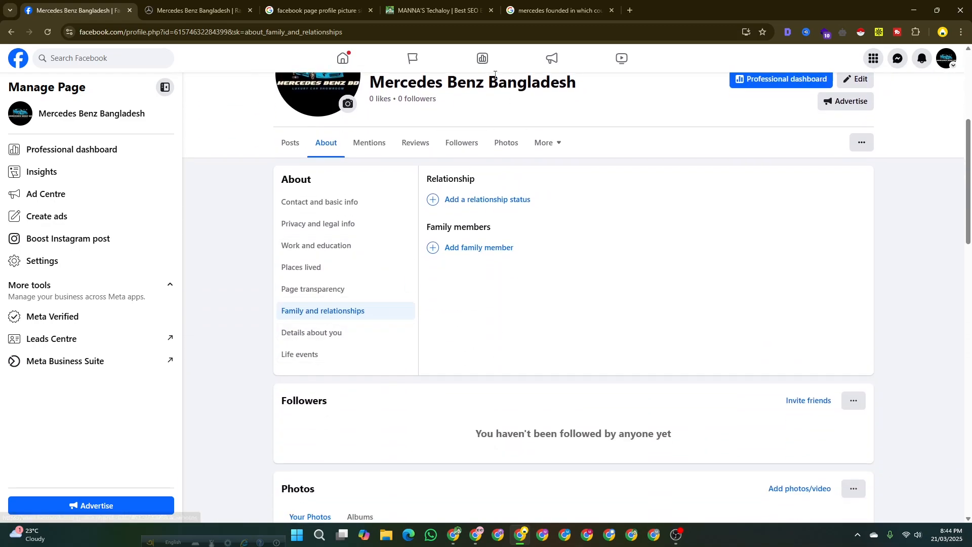
{"action": "left_click", "coordinate": [321, 333]}
{"action": "scroll", "coordinate": [495, 339], "scroll_direction": "up", "scroll_amount": 2}
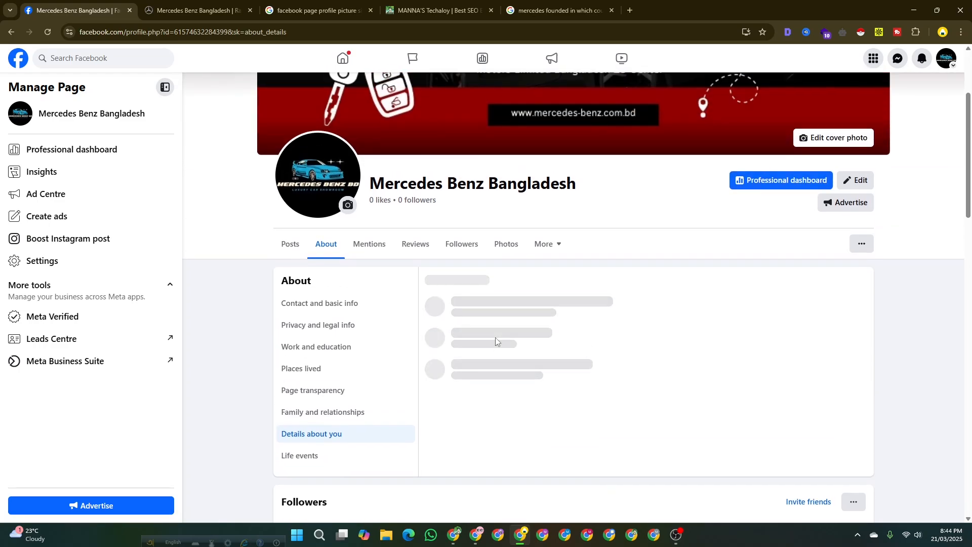
{"action": "scroll", "coordinate": [496, 331], "scroll_direction": "down", "scroll_amount": 1}
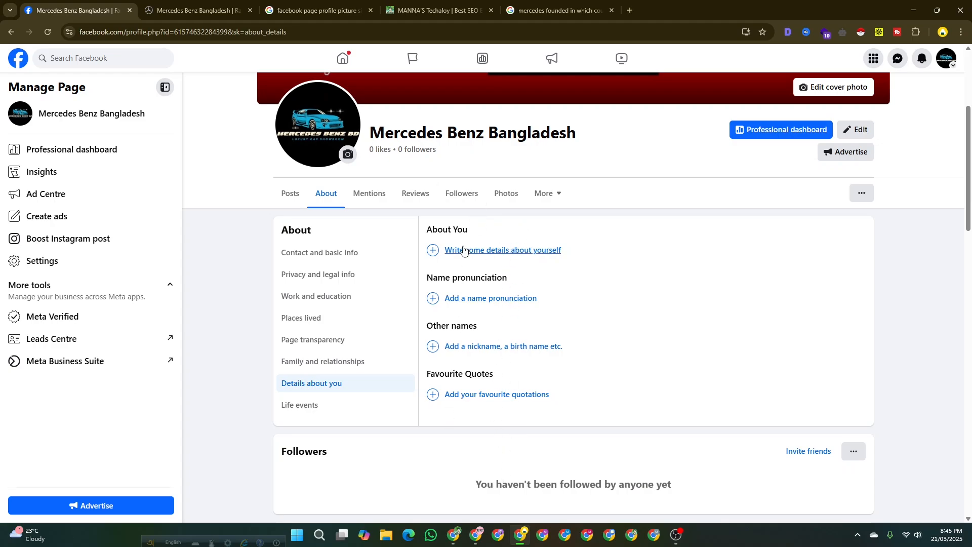
{"action": "scroll", "coordinate": [476, 381], "scroll_direction": "up", "scroll_amount": 4}
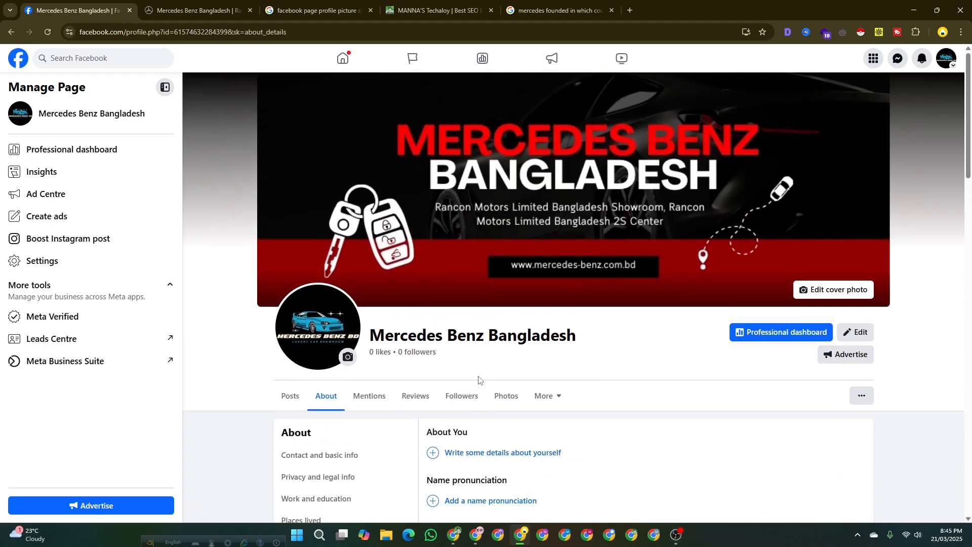
{"action": "scroll", "coordinate": [479, 380], "scroll_direction": "down", "scroll_amount": 2}
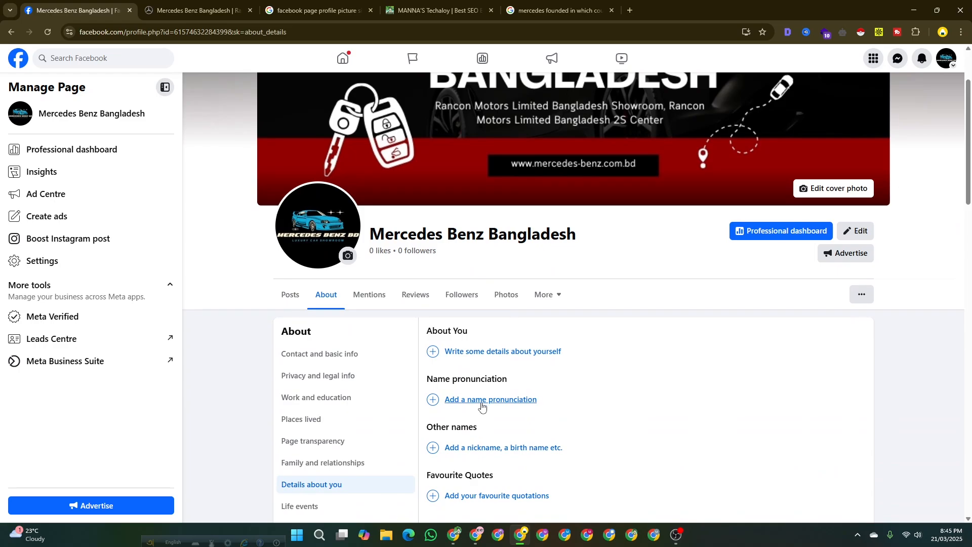
{"action": "scroll", "coordinate": [481, 410], "scroll_direction": "down", "scroll_amount": 3}
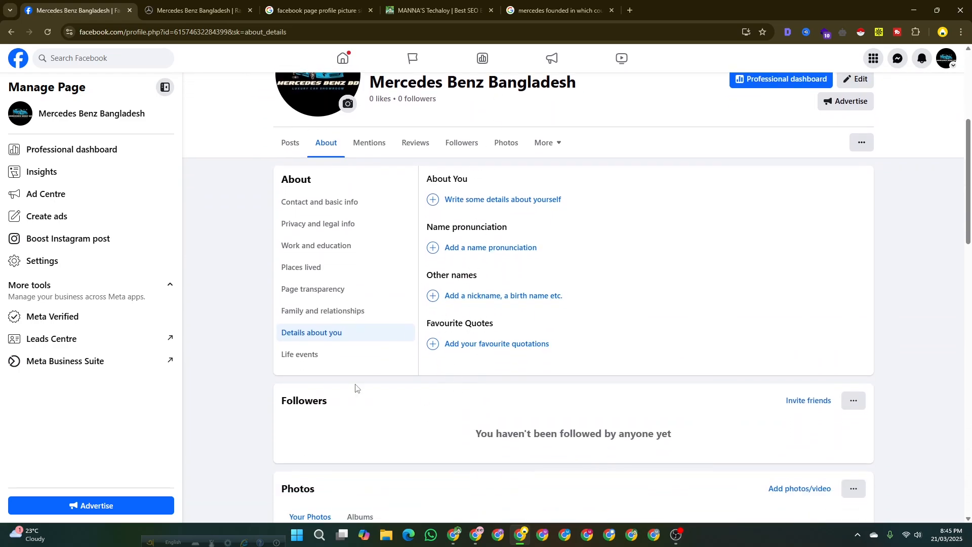
Show the page's Life events, which lists none, and scroll back up to the header
{"action": "left_click", "coordinate": [390, 354]}
{"action": "scroll", "coordinate": [635, 287], "scroll_direction": "down", "scroll_amount": 2}
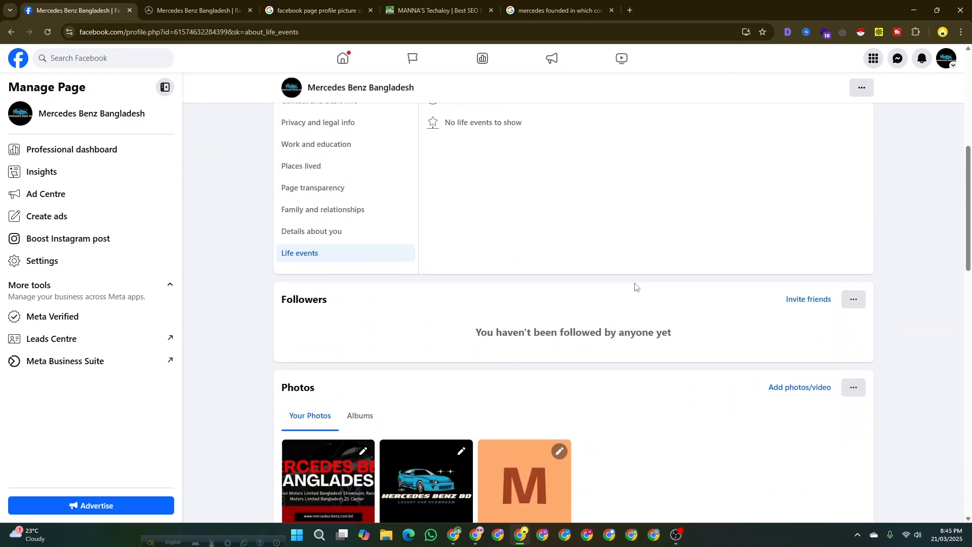
{"action": "scroll", "coordinate": [582, 343], "scroll_direction": "up", "scroll_amount": 5}
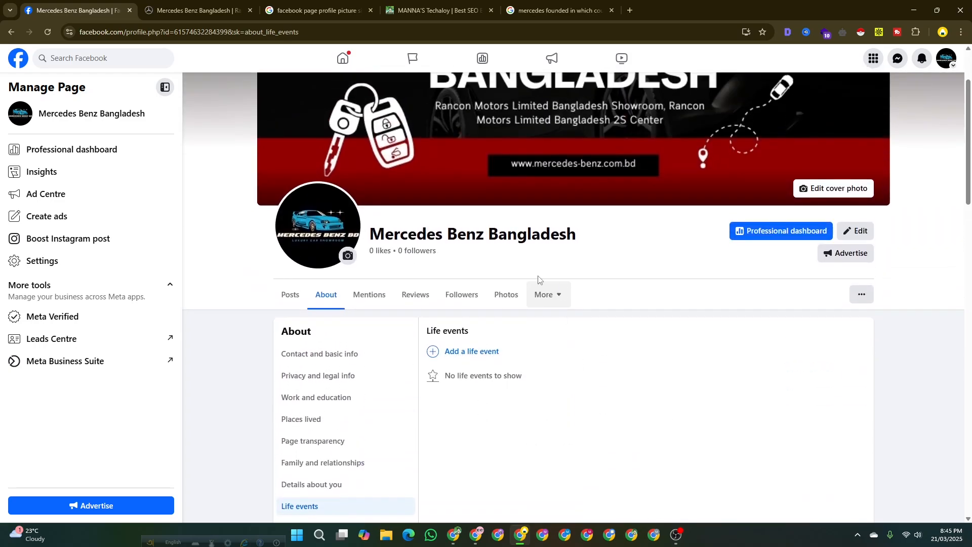
{"action": "scroll", "coordinate": [462, 290], "scroll_direction": "up", "scroll_amount": 1}
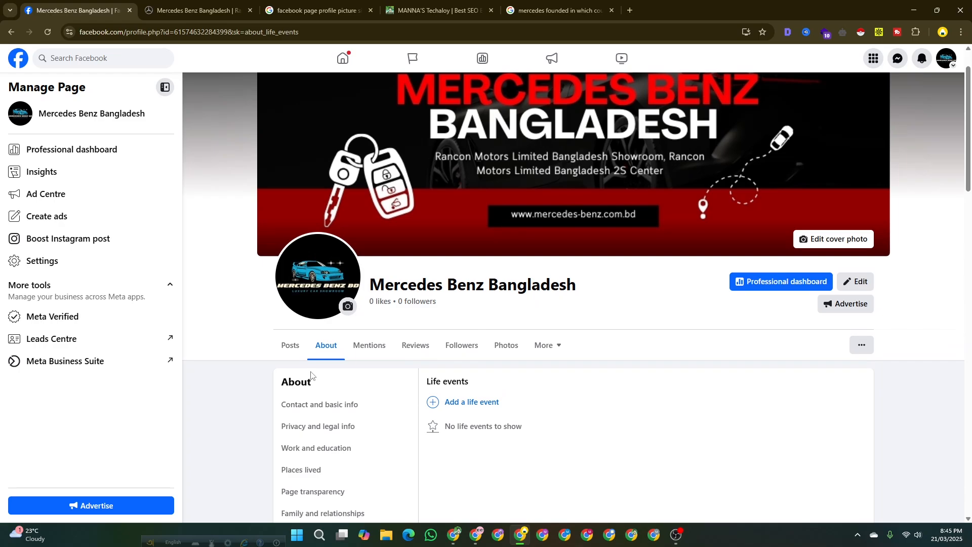
Look over the page's Reviews and Followers, then return to and scroll through Posts
{"action": "left_click", "coordinate": [415, 344]}
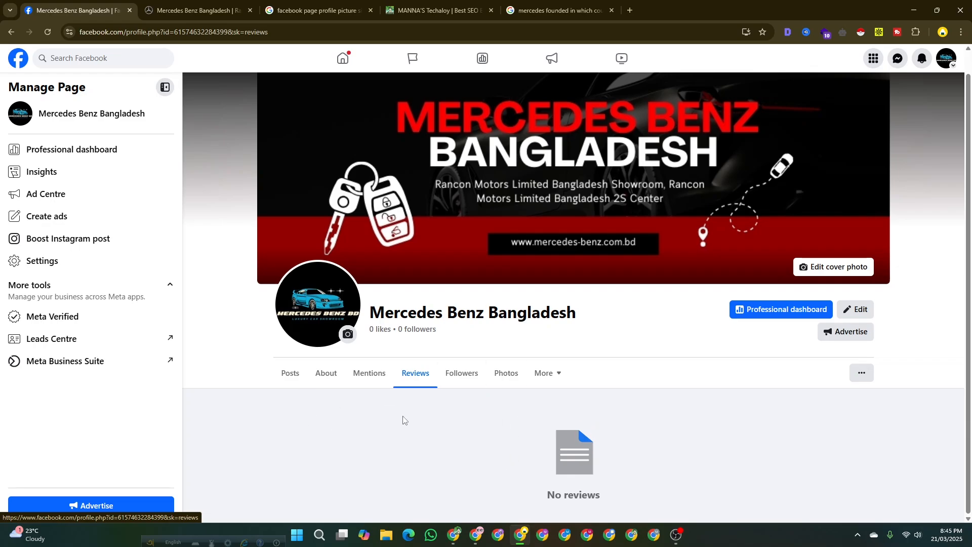
{"action": "left_click", "coordinate": [452, 381]}
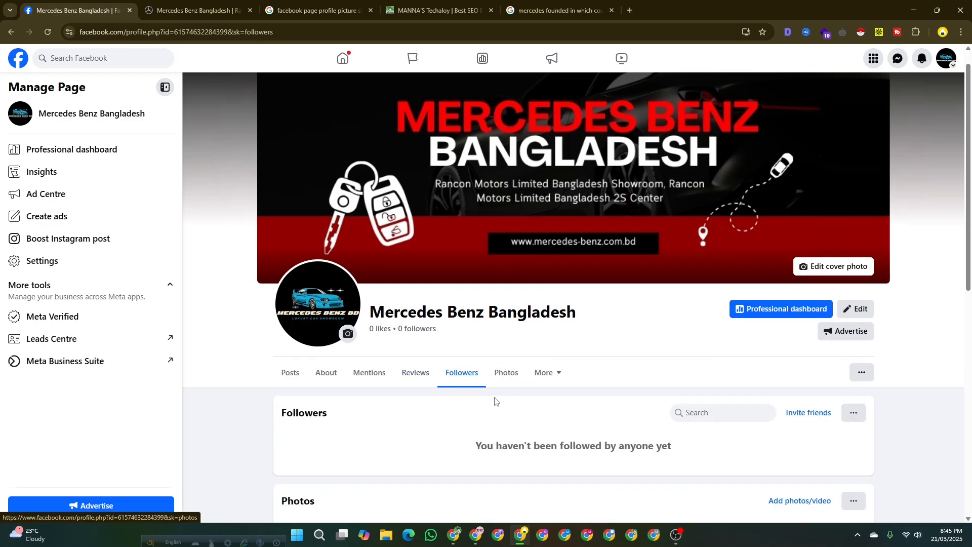
{"action": "scroll", "coordinate": [414, 396], "scroll_direction": "down", "scroll_amount": 2}
{"action": "left_click", "coordinate": [290, 273]}
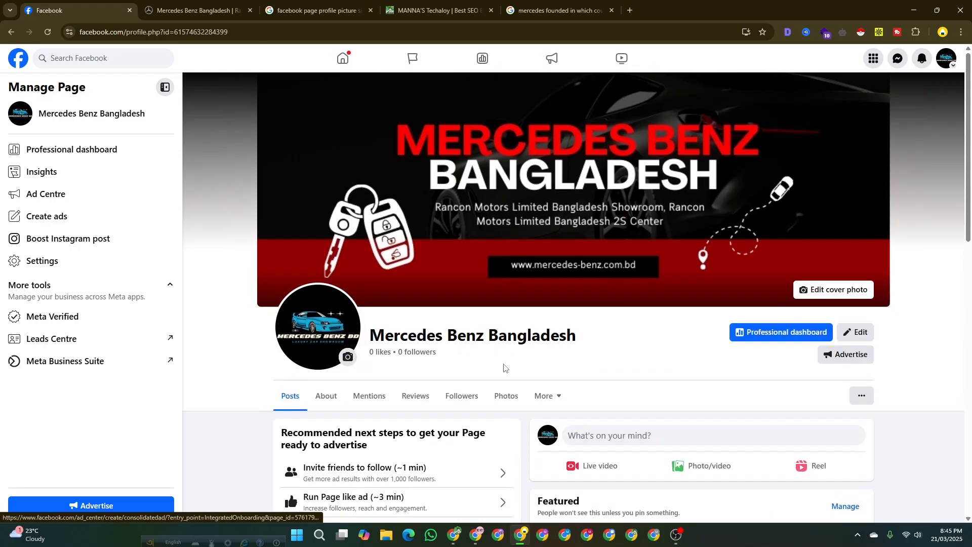
{"action": "scroll", "coordinate": [448, 434], "scroll_direction": "down", "scroll_amount": 4}
{"action": "scroll", "coordinate": [448, 433], "scroll_direction": "down", "scroll_amount": 7}
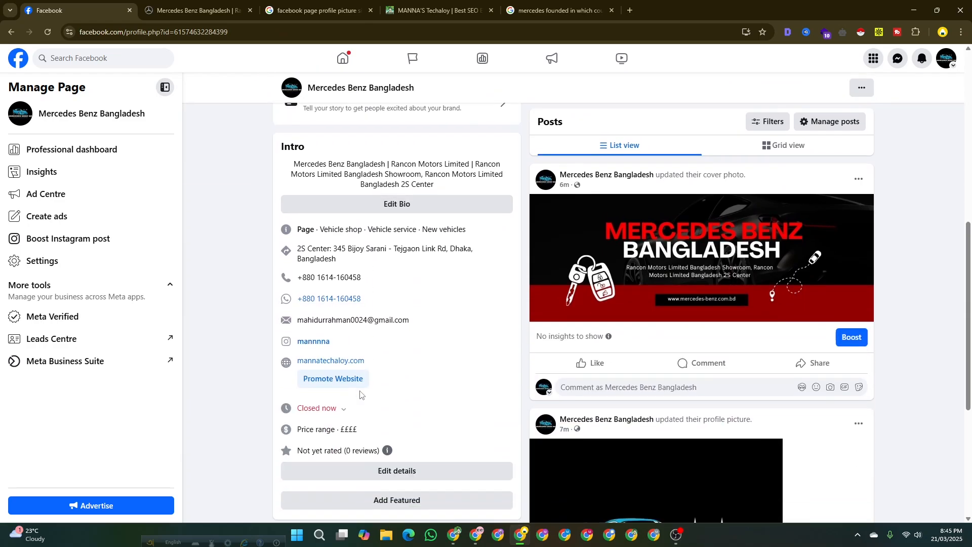
{"action": "scroll", "coordinate": [369, 429], "scroll_direction": "up", "scroll_amount": 15}
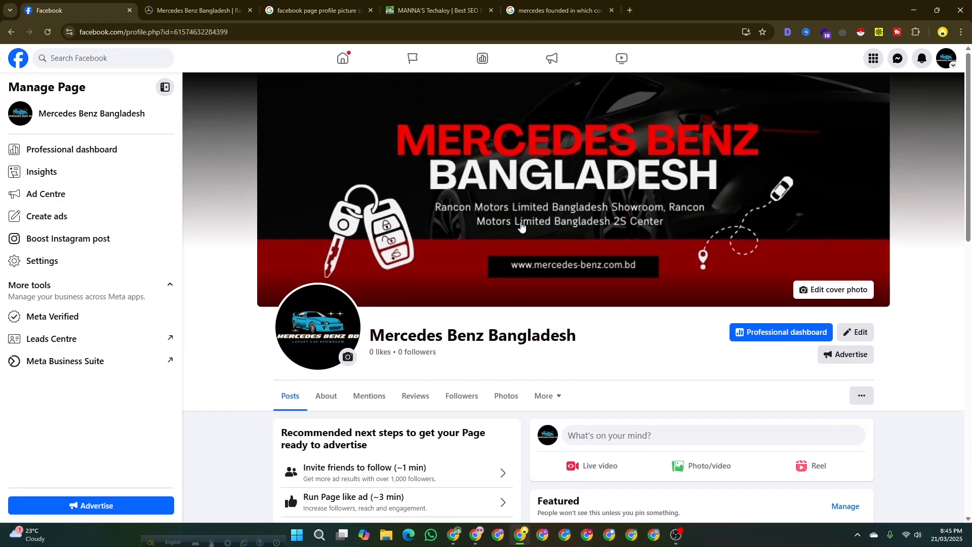
{"action": "scroll", "coordinate": [451, 246], "scroll_direction": "down", "scroll_amount": 3}
Open About's Contact and basic info and scroll past website, Instagram, hours and price range to Basic info
{"action": "left_click", "coordinate": [325, 195]}
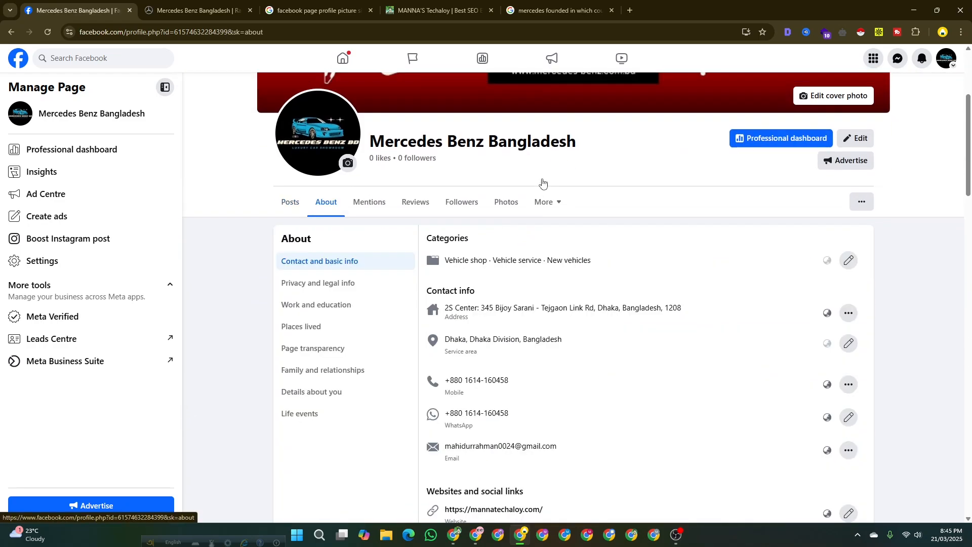
{"action": "scroll", "coordinate": [516, 343], "scroll_direction": "down", "scroll_amount": 4}
{"action": "scroll", "coordinate": [616, 262], "scroll_direction": "up", "scroll_amount": 5}
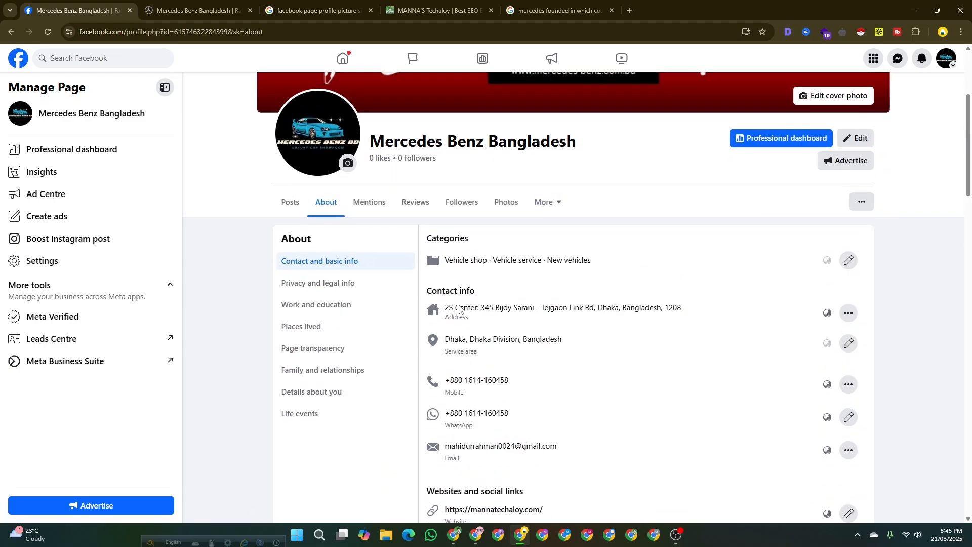
{"action": "scroll", "coordinate": [566, 371], "scroll_direction": "down", "scroll_amount": 4}
{"action": "scroll", "coordinate": [605, 344], "scroll_direction": "up", "scroll_amount": 6}
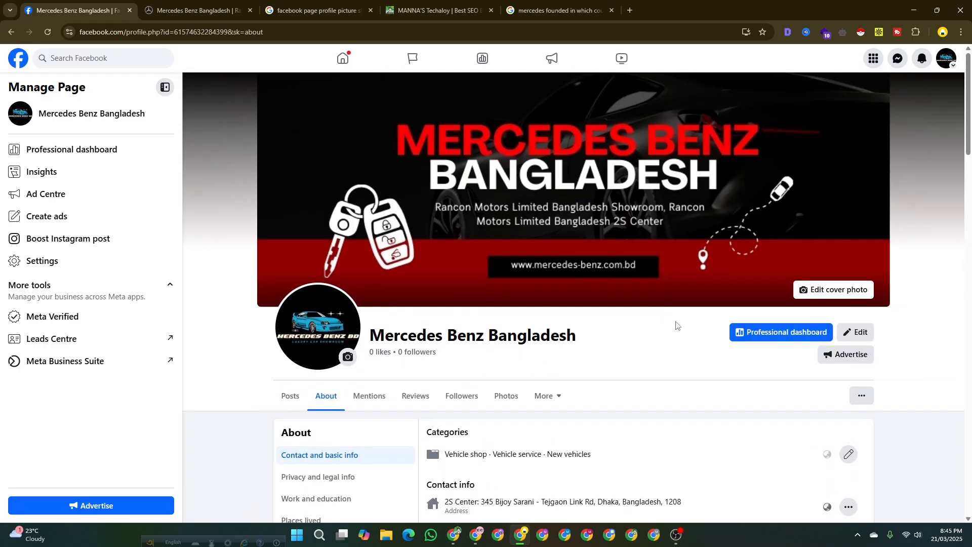
{"action": "scroll", "coordinate": [667, 338], "scroll_direction": "down", "scroll_amount": 8}
{"action": "scroll", "coordinate": [675, 323], "scroll_direction": "up", "scroll_amount": 2}
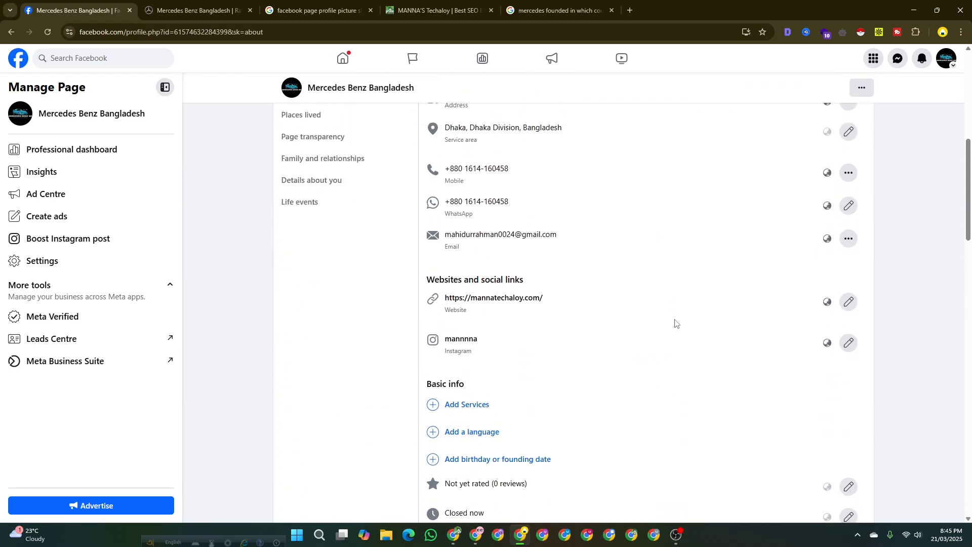
{"action": "scroll", "coordinate": [675, 323], "scroll_direction": "down", "scroll_amount": 2}
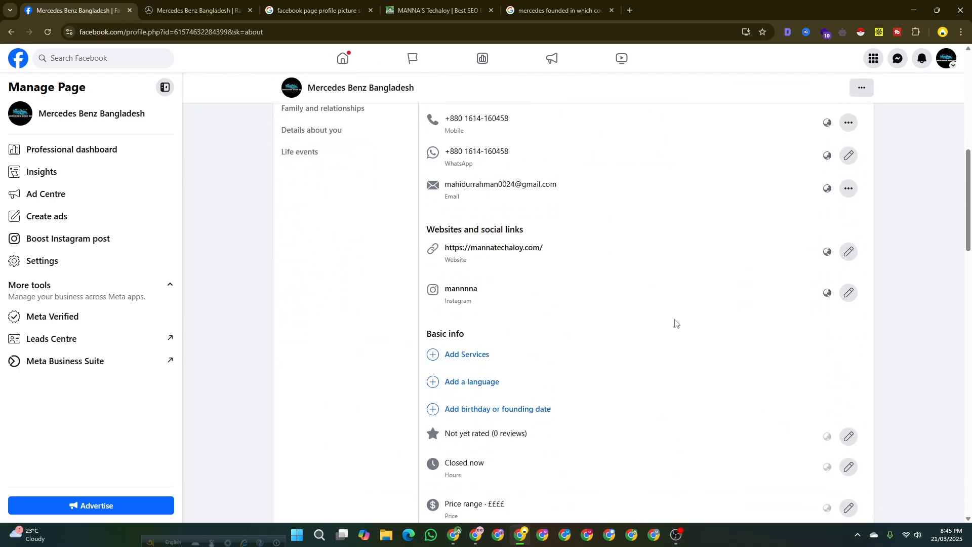
{"action": "scroll", "coordinate": [675, 323], "scroll_direction": "up", "scroll_amount": 6}
{"action": "scroll", "coordinate": [480, 374], "scroll_direction": "down", "scroll_amount": 7}
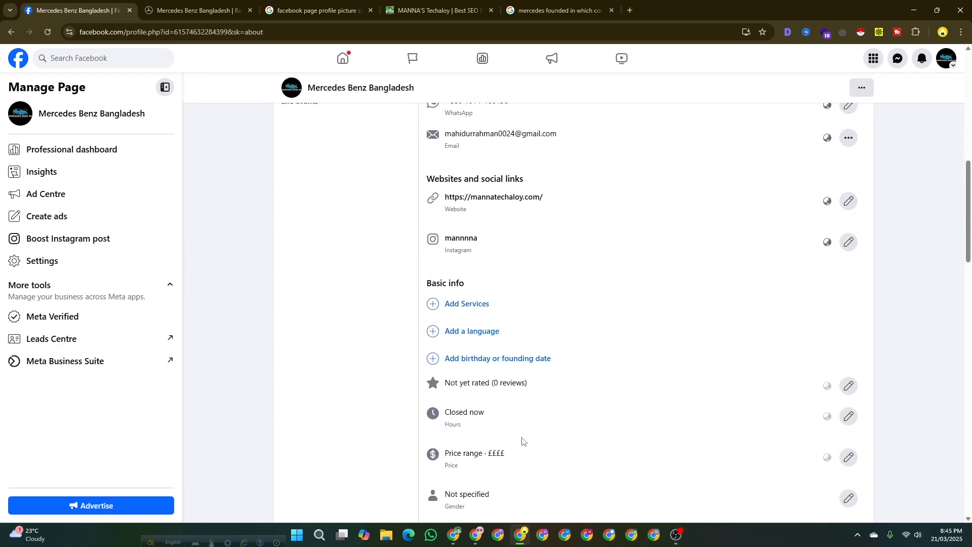
{"action": "scroll", "coordinate": [568, 402], "scroll_direction": "up", "scroll_amount": 8}
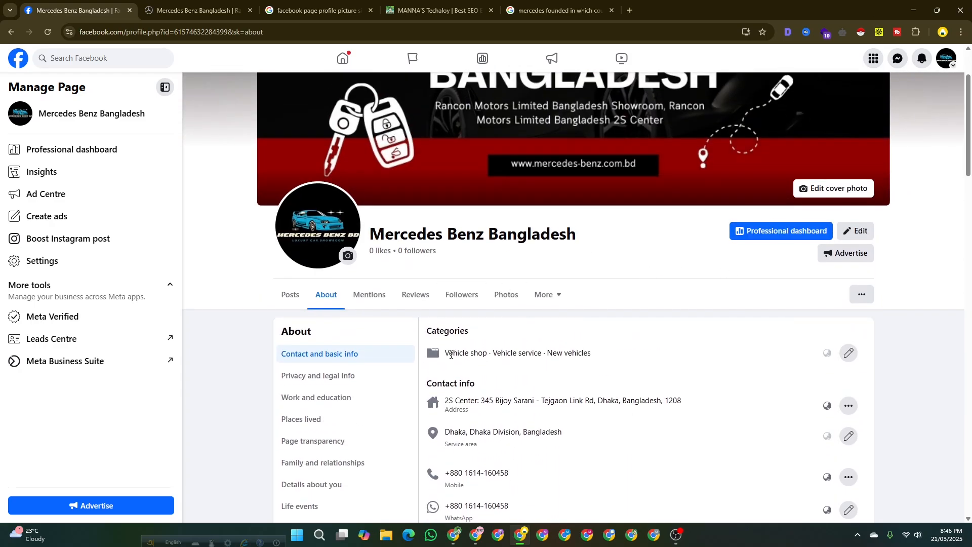
{"action": "scroll", "coordinate": [451, 355], "scroll_direction": "down", "scroll_amount": 8}
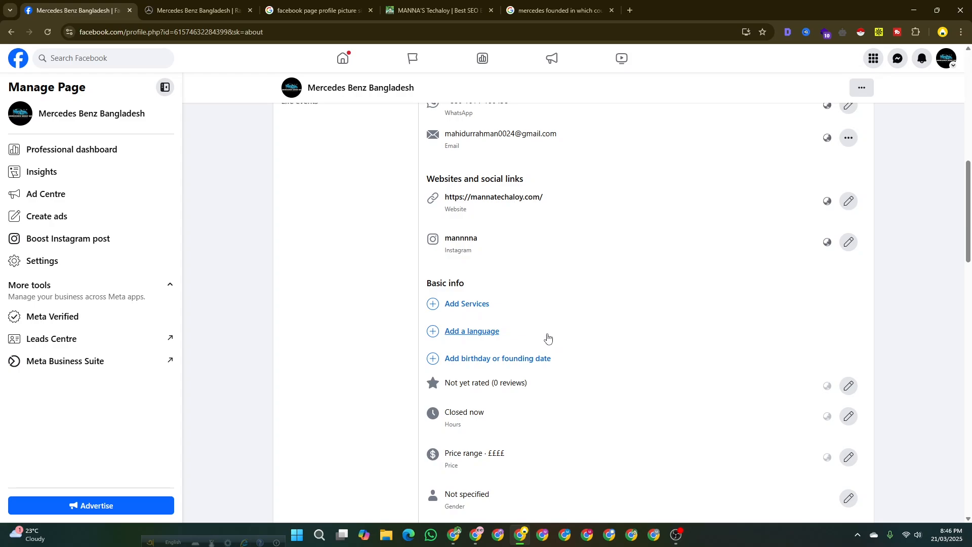
{"action": "scroll", "coordinate": [493, 326], "scroll_direction": "up", "scroll_amount": 5}
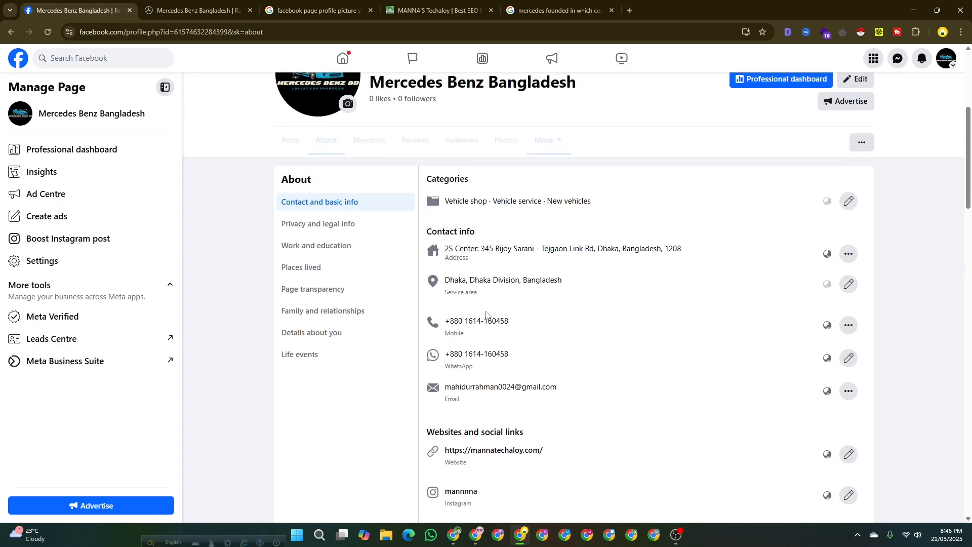
{"action": "scroll", "coordinate": [486, 315], "scroll_direction": "up", "scroll_amount": 5}
{"action": "scroll", "coordinate": [493, 308], "scroll_direction": "down", "scroll_amount": 10}
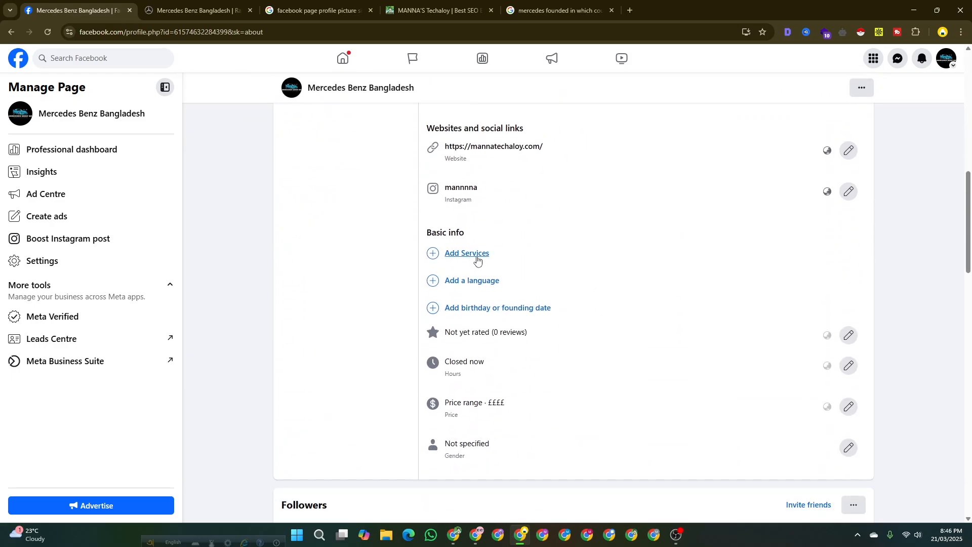
{"action": "left_click", "coordinate": [476, 256]}
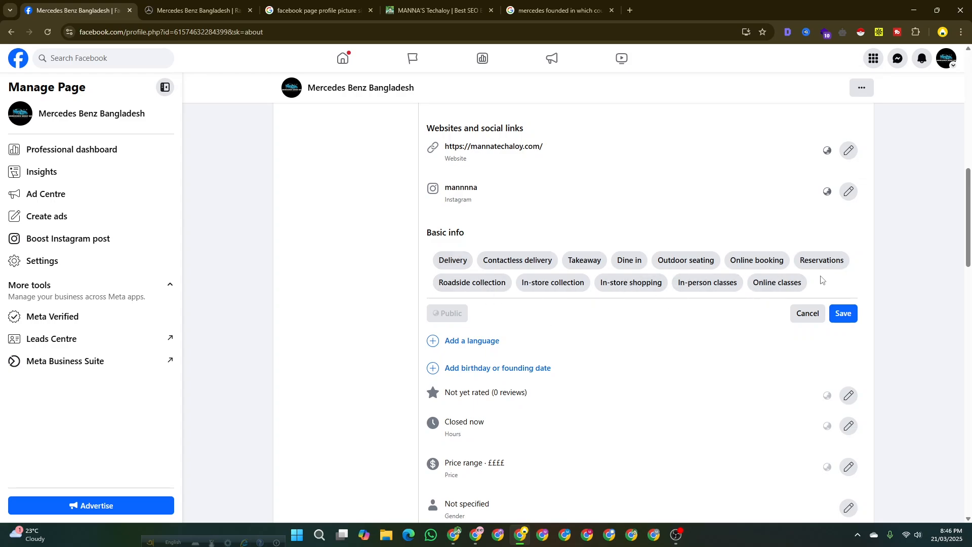
{"action": "scroll", "coordinate": [525, 284], "scroll_direction": "up", "scroll_amount": 1}
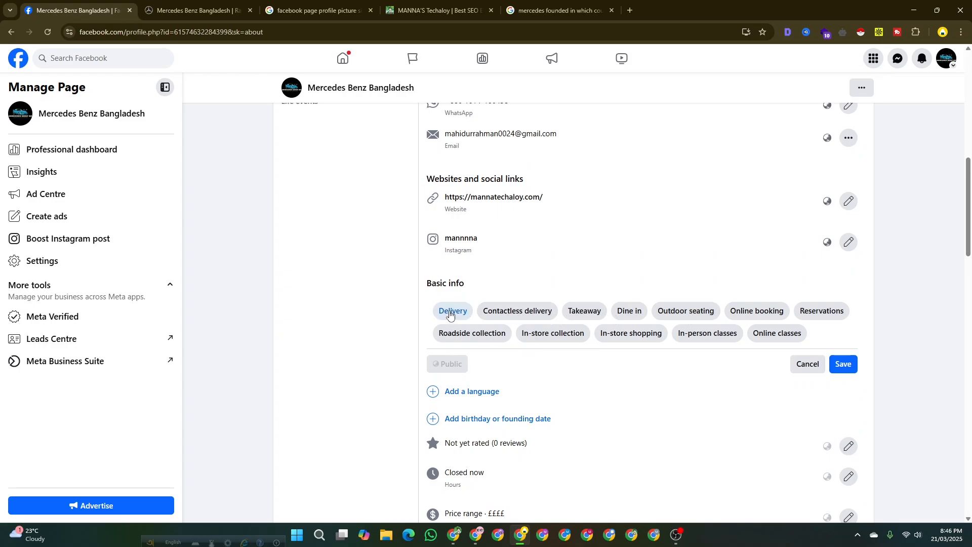
{"action": "left_click", "coordinate": [450, 313]}
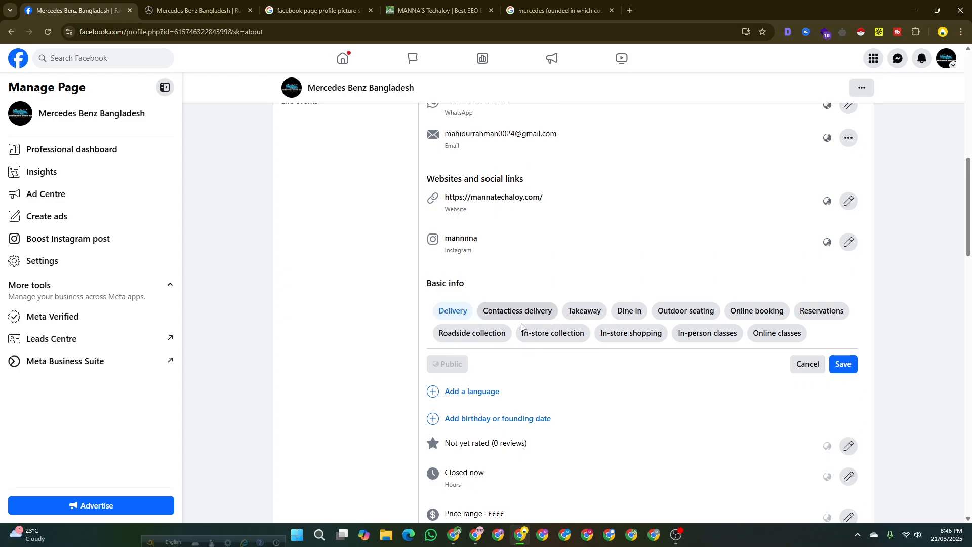
{"action": "left_click", "coordinate": [808, 364]}
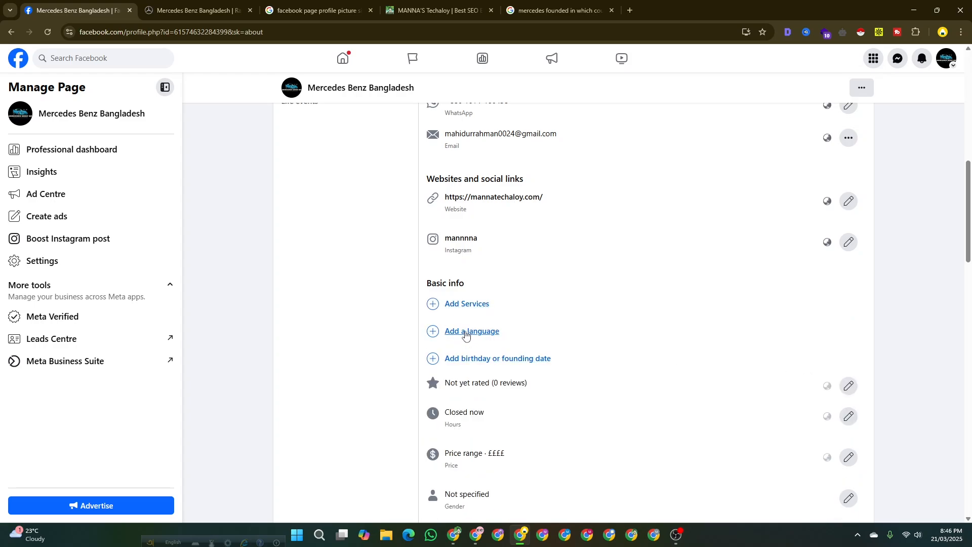
Add English language (United States) and Bengali as the page's languages and save them
{"action": "left_click", "coordinate": [466, 334]}
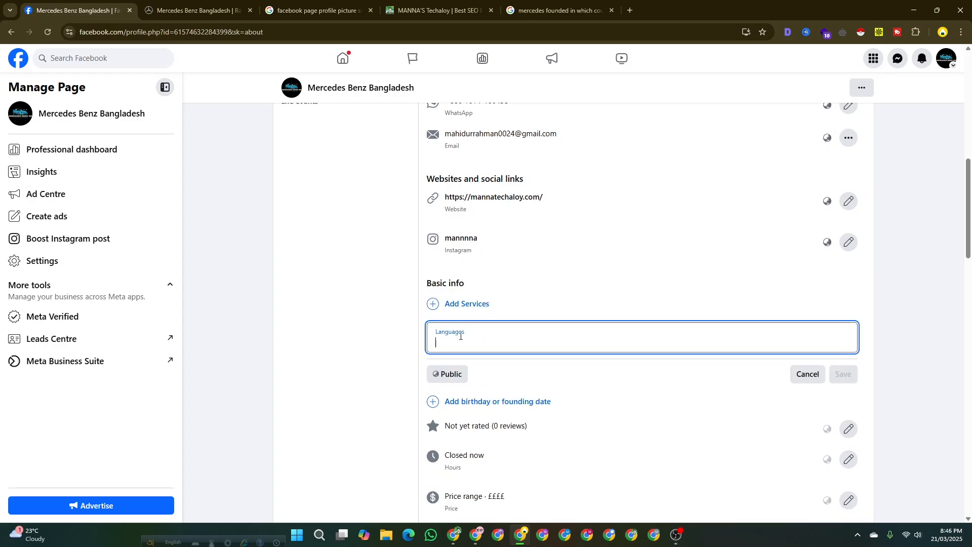
{"action": "type", "text": "English"}
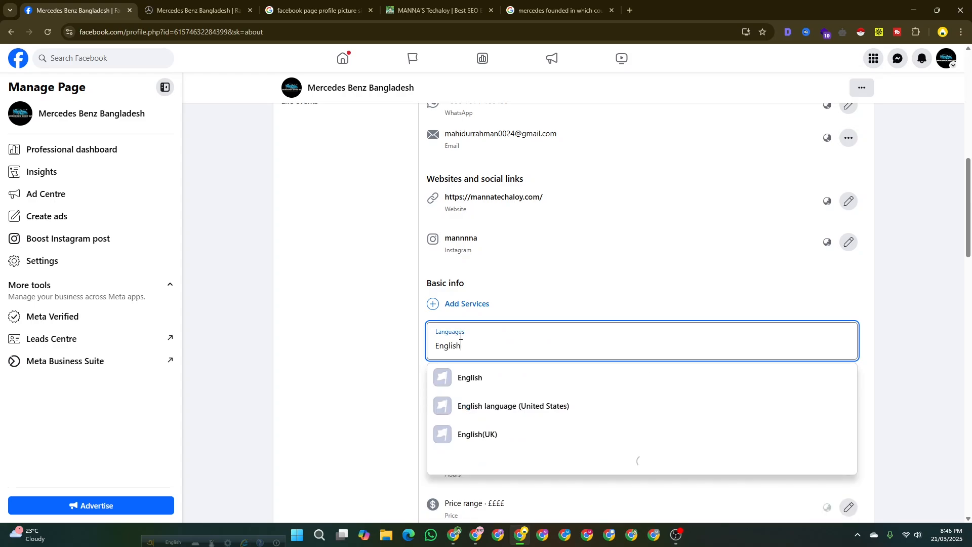
{"action": "left_click", "coordinate": [557, 406]}
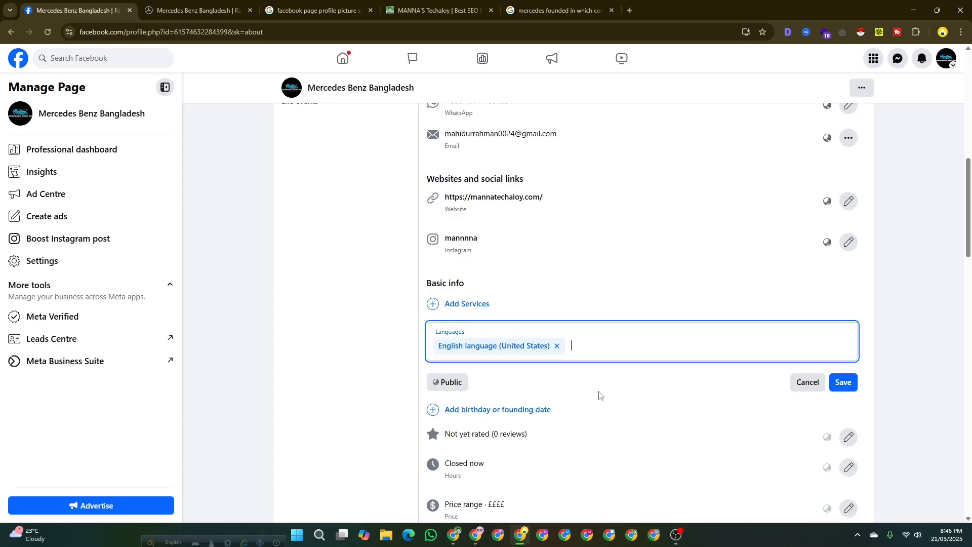
{"action": "type", "text": "B"}
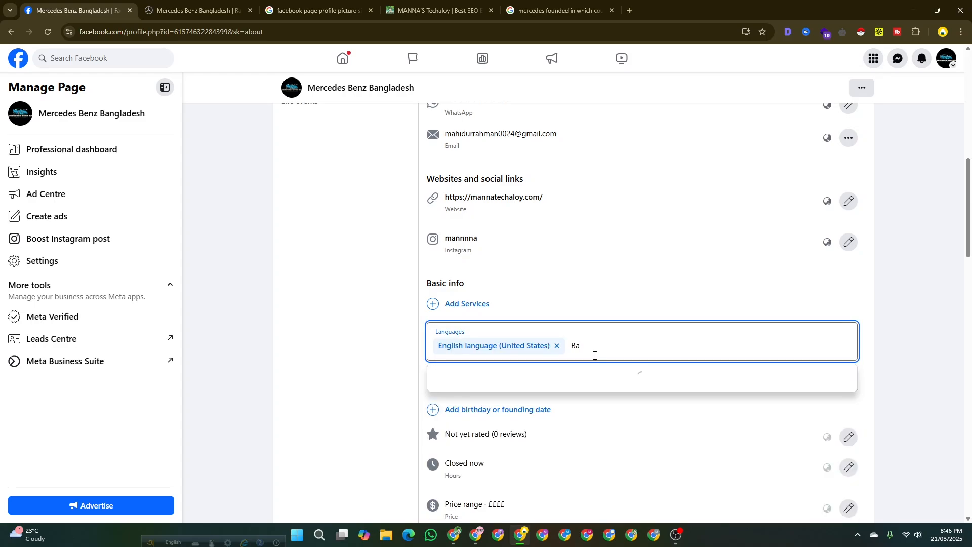
{"action": "type", "text": "a"}
{"action": "key", "text": "BackSpace"}
{"action": "type", "text": "e"}
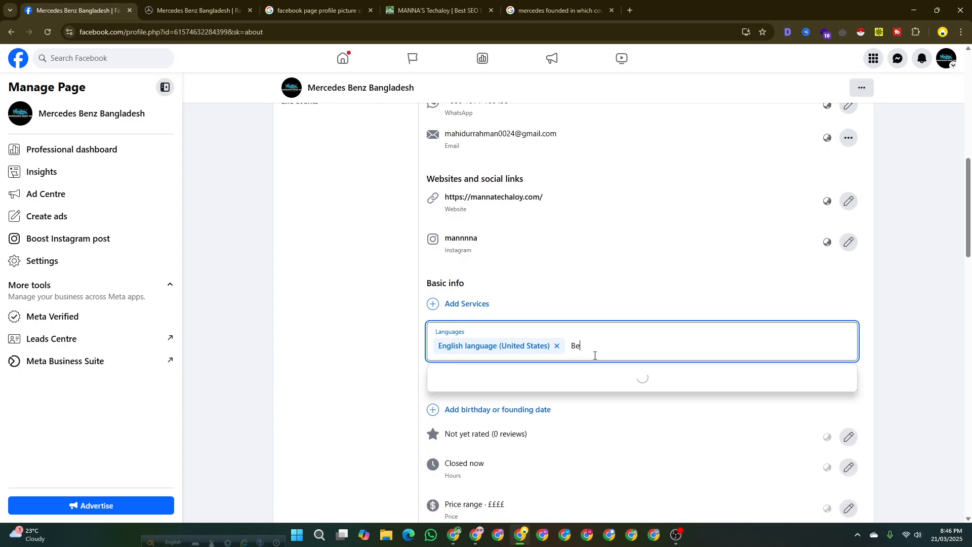
{"action": "type", "text": "ng"}
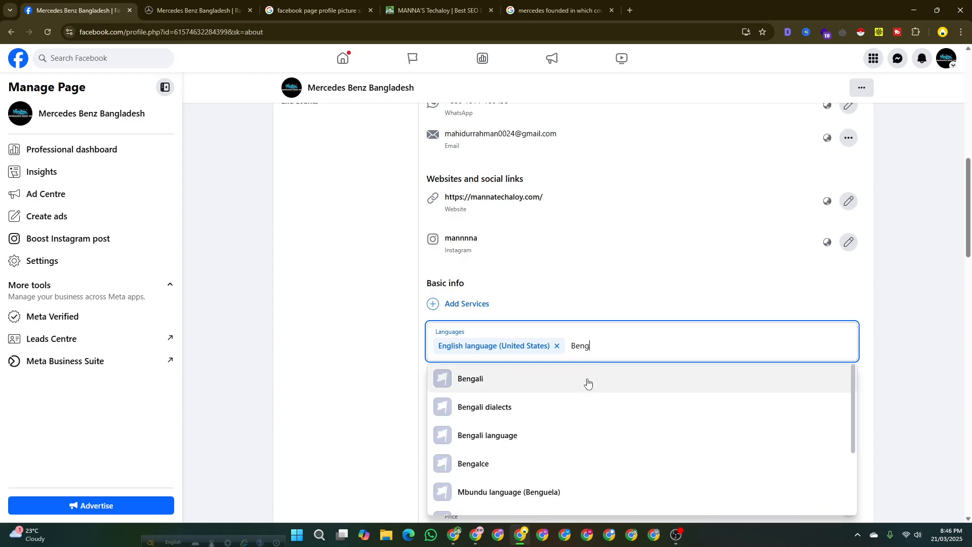
{"action": "left_click", "coordinate": [588, 383]}
{"action": "left_click", "coordinate": [842, 382]}
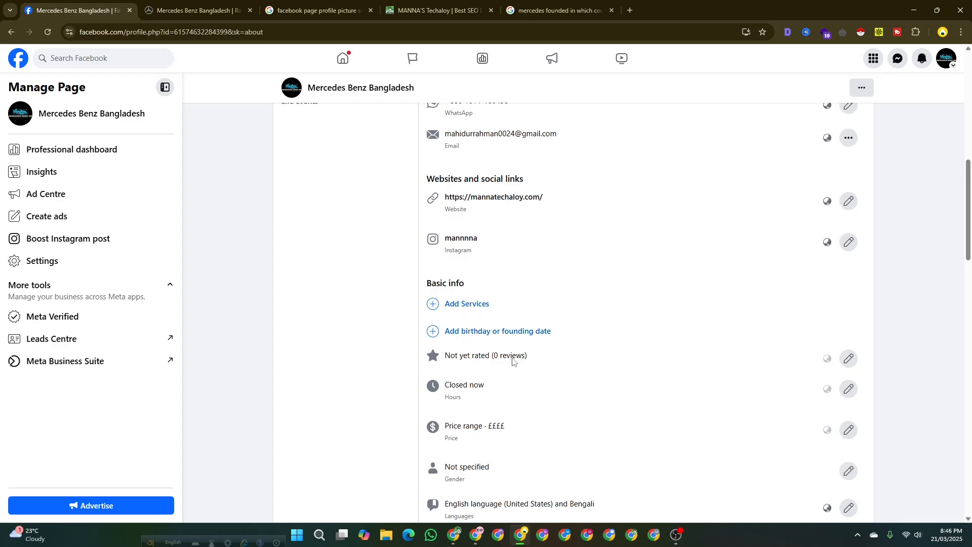
Start a new date entry and set its type to Founding date, checking the date in a web search
{"action": "left_click", "coordinate": [513, 332]}
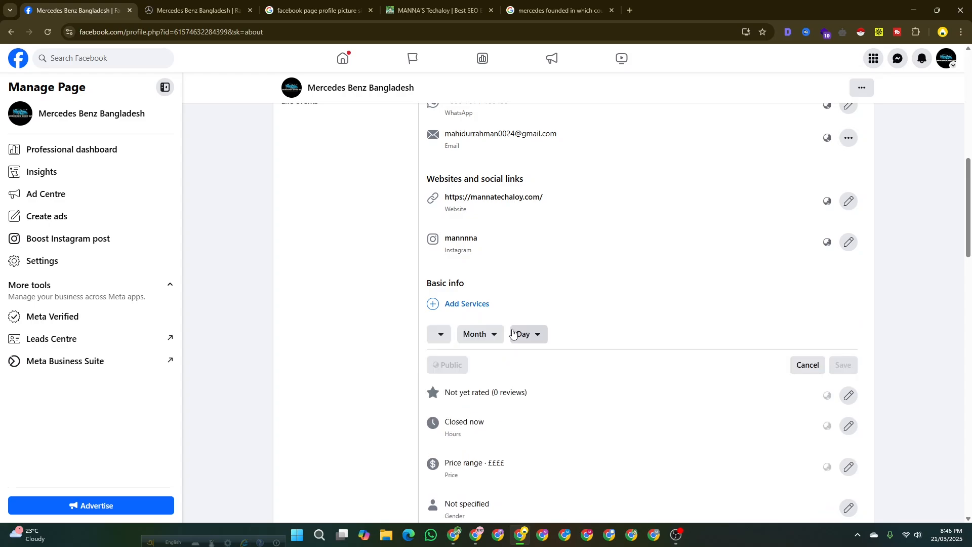
{"action": "left_click", "coordinate": [432, 337]}
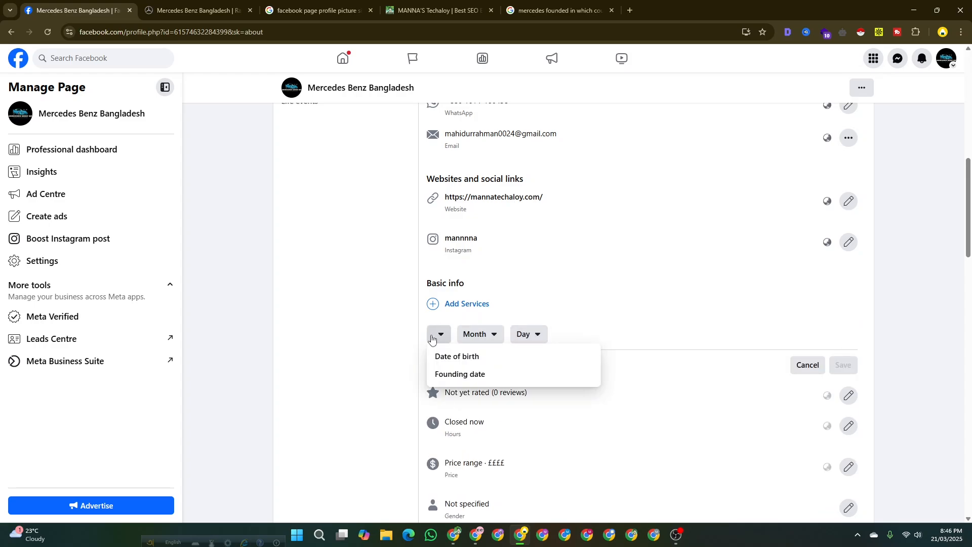
{"action": "left_click", "coordinate": [468, 374]}
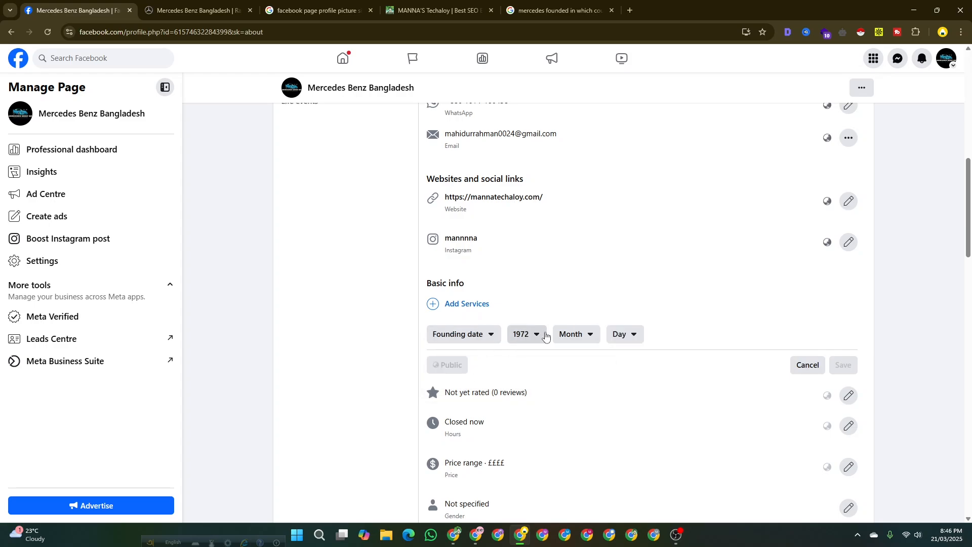
{"action": "left_click", "coordinate": [541, 10]}
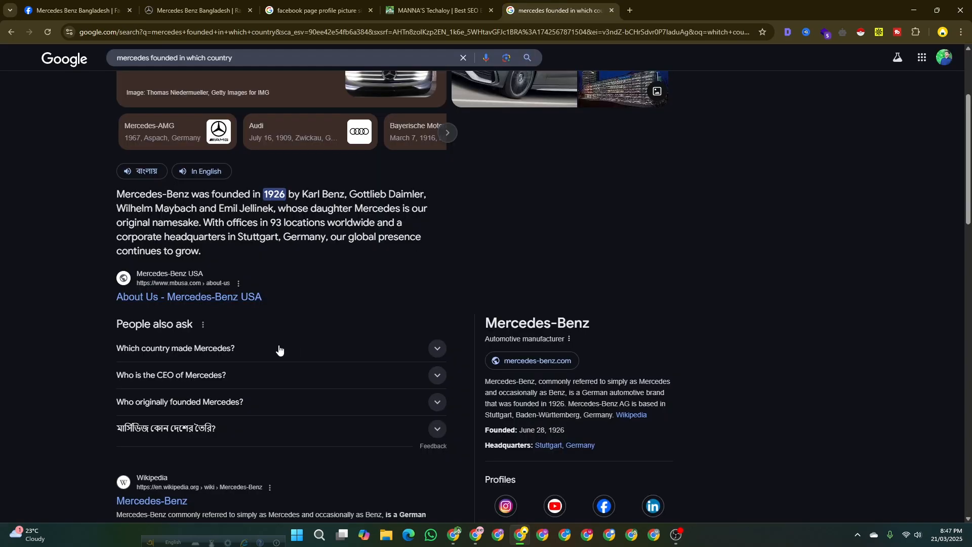
{"action": "scroll", "coordinate": [279, 346], "scroll_direction": "up", "scroll_amount": 3}
{"action": "scroll", "coordinate": [279, 345], "scroll_direction": "down", "scroll_amount": 1}
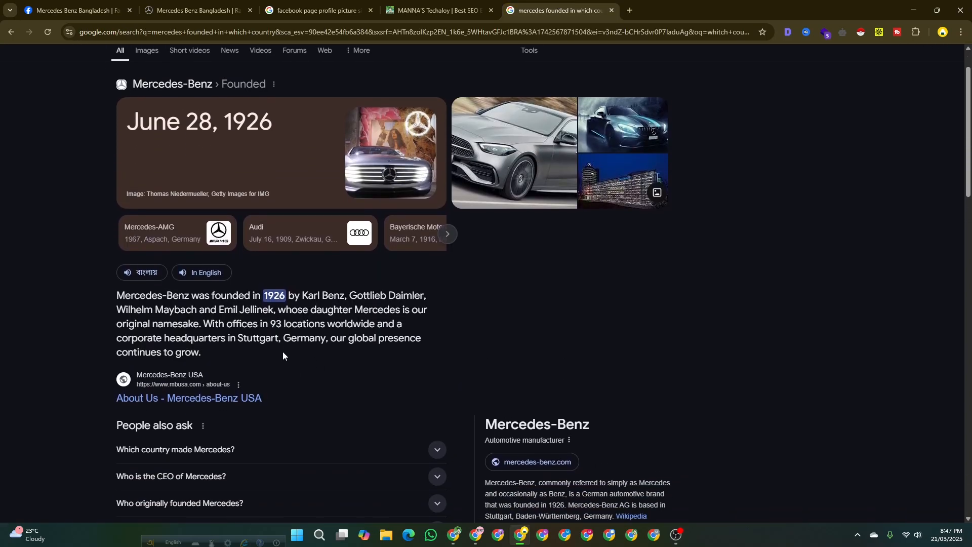
{"action": "left_click", "coordinate": [79, 4]}
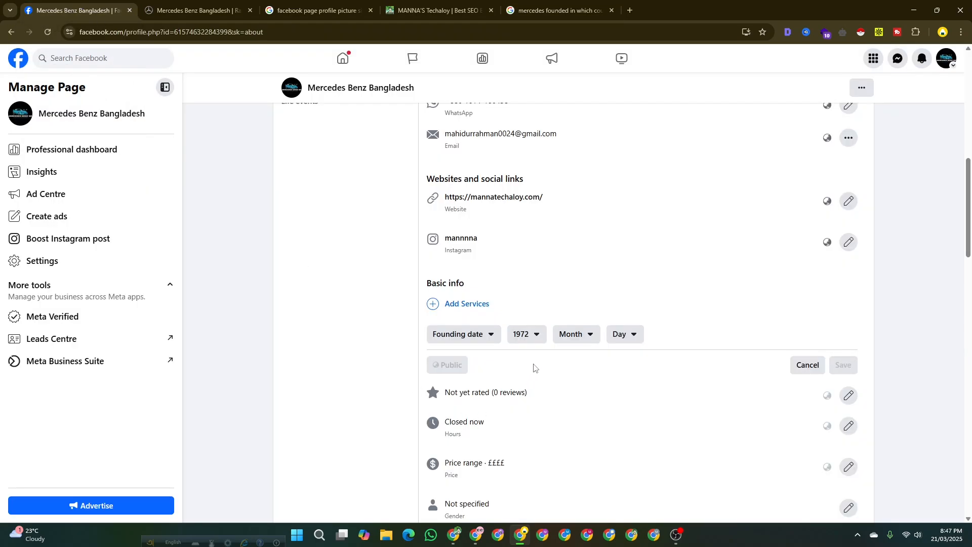
Set the founding year to 1926, then look up the exact founding day again
{"action": "left_click", "coordinate": [534, 334]}
{"action": "scroll", "coordinate": [536, 447], "scroll_direction": "down", "scroll_amount": 3}
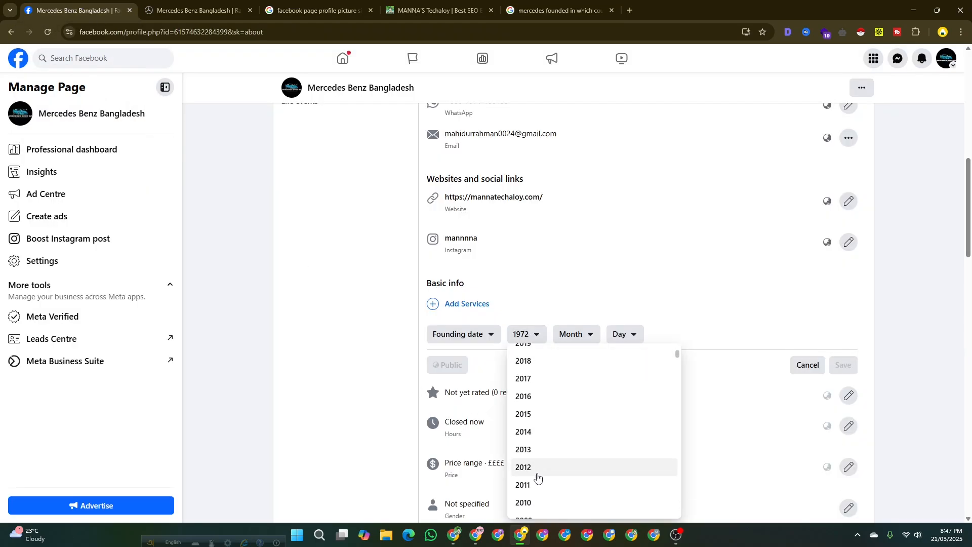
{"action": "scroll", "coordinate": [538, 478], "scroll_direction": "down", "scroll_amount": 3}
{"action": "scroll", "coordinate": [538, 477], "scroll_direction": "up", "scroll_amount": 3}
{"action": "scroll", "coordinate": [540, 477], "scroll_direction": "down", "scroll_amount": 10}
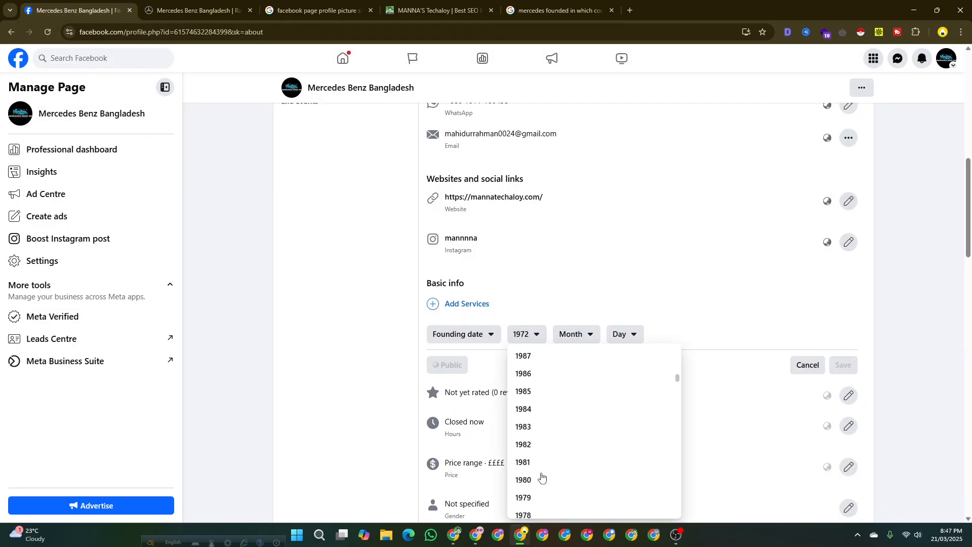
{"action": "scroll", "coordinate": [541, 477], "scroll_direction": "down", "scroll_amount": 17}
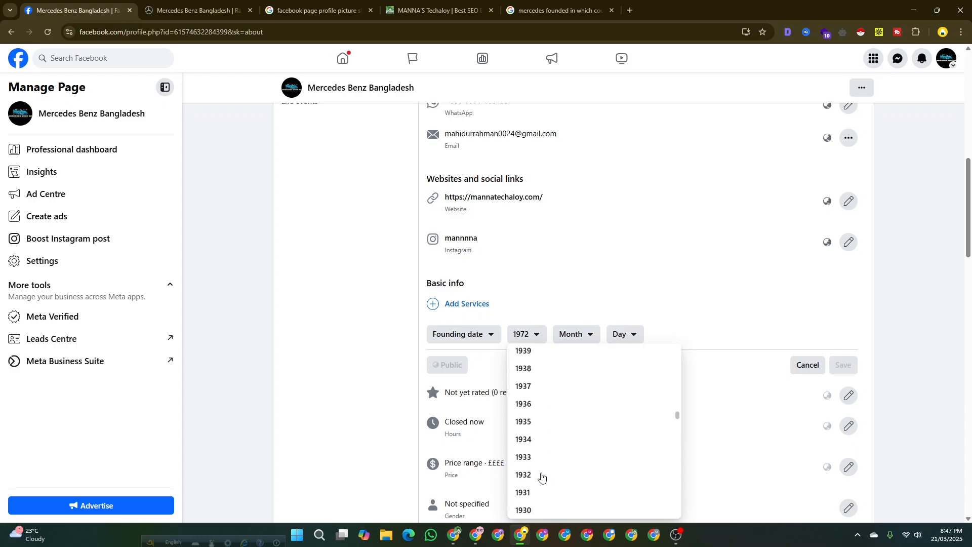
{"action": "scroll", "coordinate": [540, 475], "scroll_direction": "down", "scroll_amount": 2}
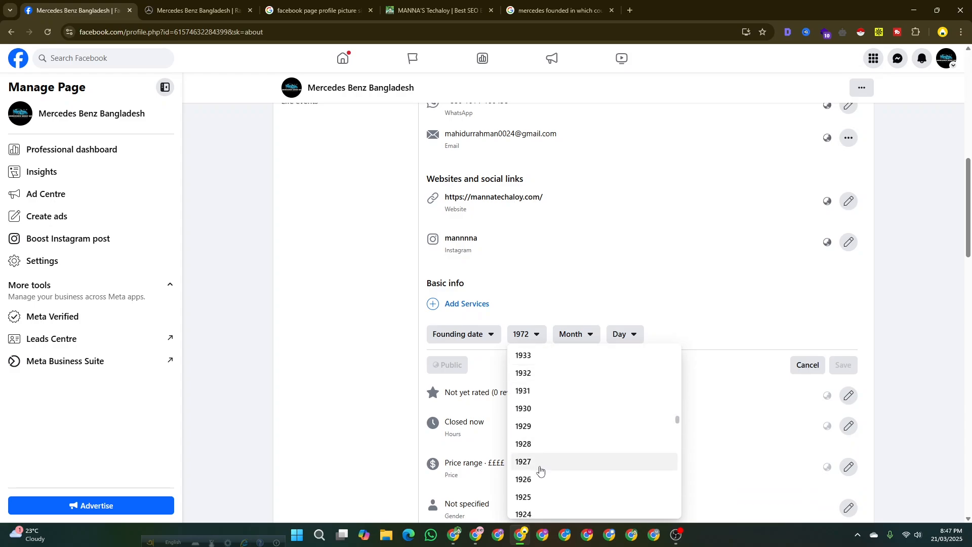
{"action": "scroll", "coordinate": [540, 474], "scroll_direction": "down", "scroll_amount": 1}
{"action": "left_click", "coordinate": [541, 430]}
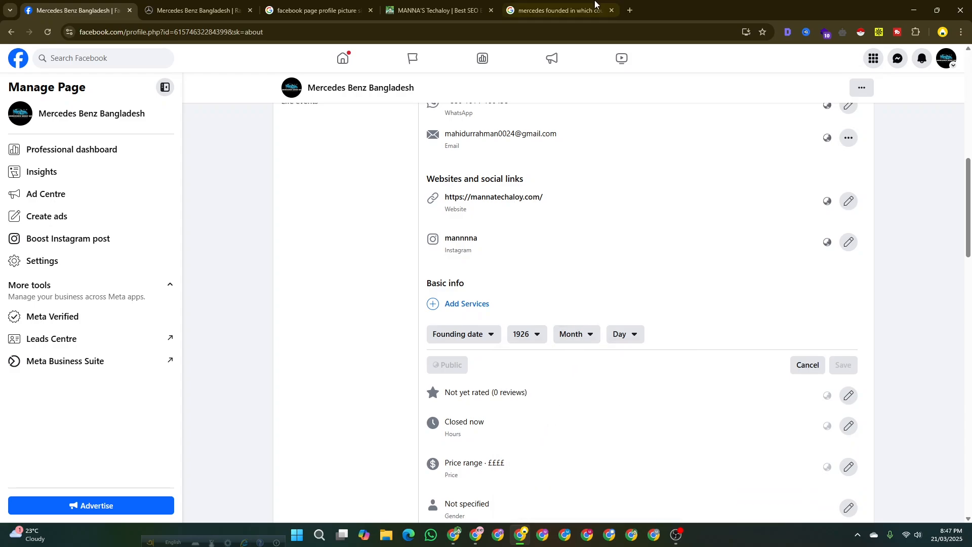
{"action": "left_click", "coordinate": [595, 5]}
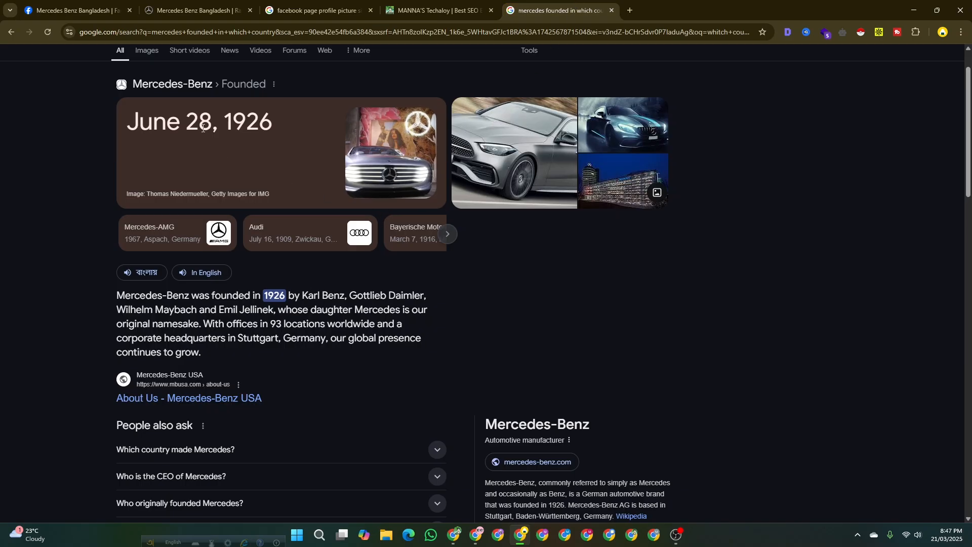
{"action": "left_click", "coordinate": [76, 10]}
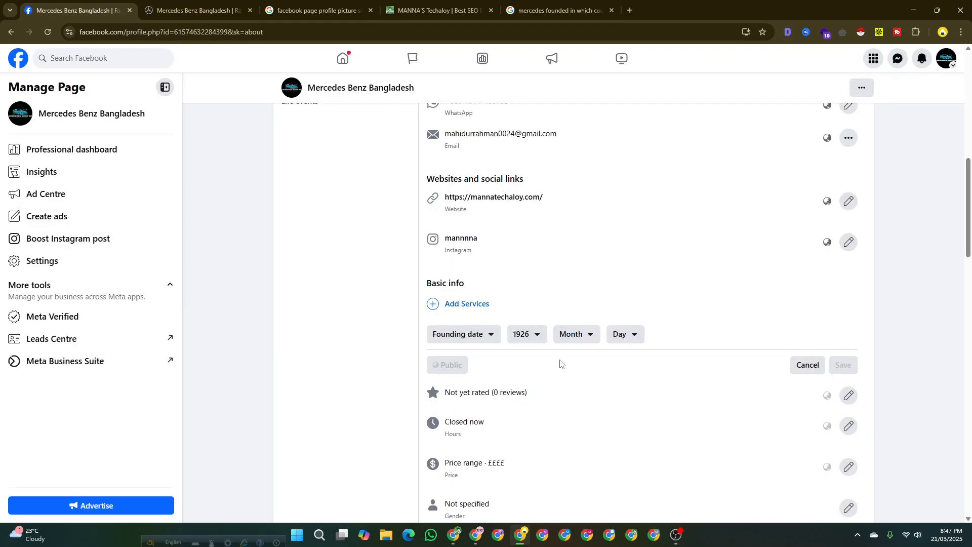
Set the month to June and day to 28, save the founding date, and open services
{"action": "left_click", "coordinate": [572, 334]}
{"action": "left_click", "coordinate": [582, 468]}
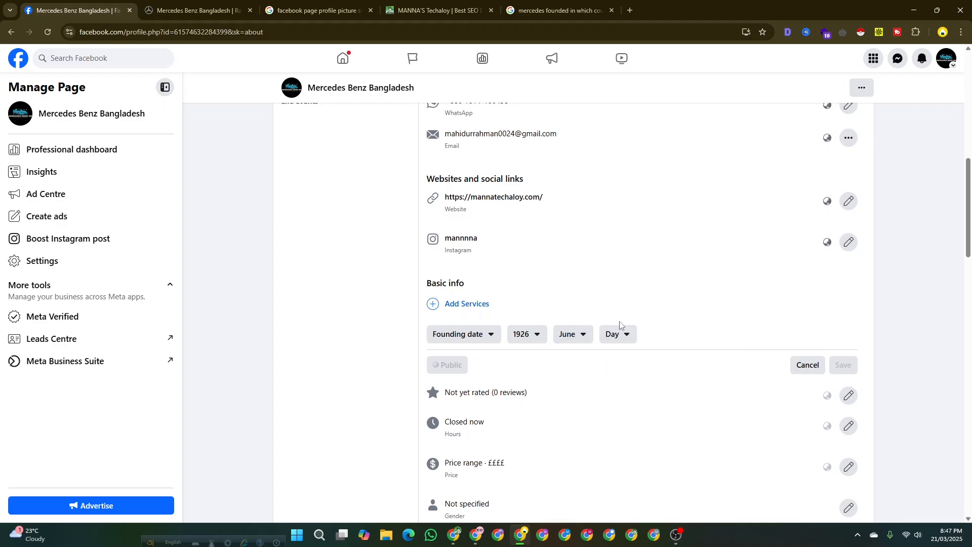
{"action": "left_click", "coordinate": [616, 333]}
{"action": "scroll", "coordinate": [630, 481], "scroll_direction": "down", "scroll_amount": 6}
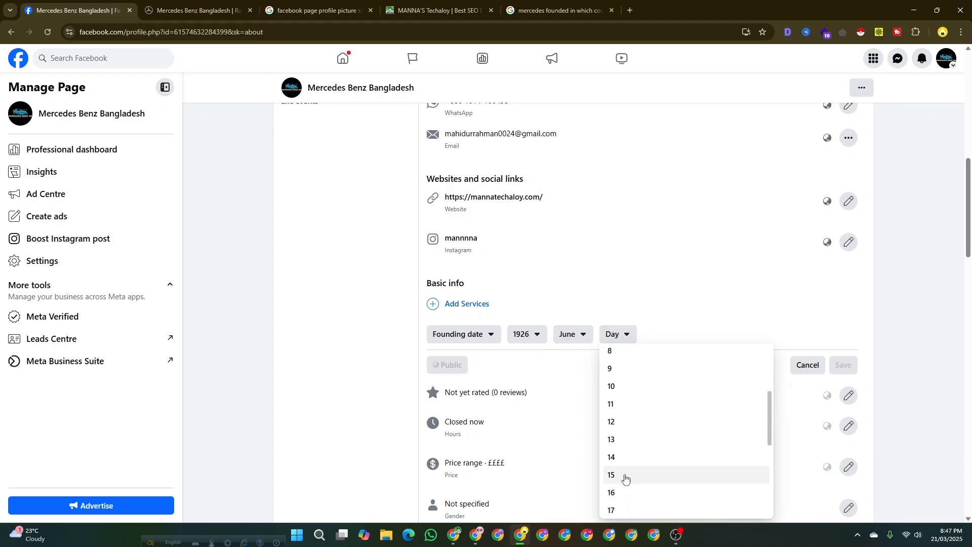
{"action": "scroll", "coordinate": [627, 491], "scroll_direction": "down", "scroll_amount": 1}
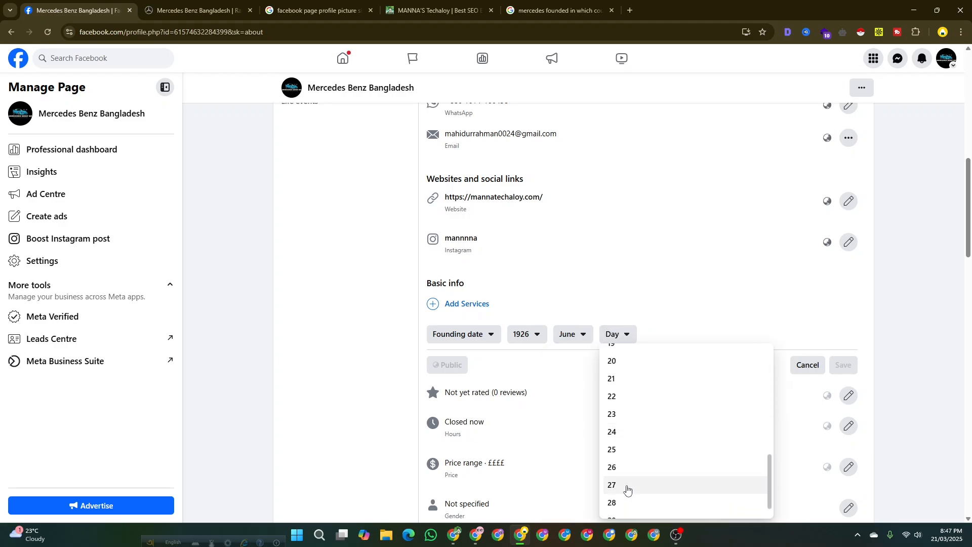
{"action": "left_click", "coordinate": [627, 498]}
{"action": "left_click", "coordinate": [842, 368]}
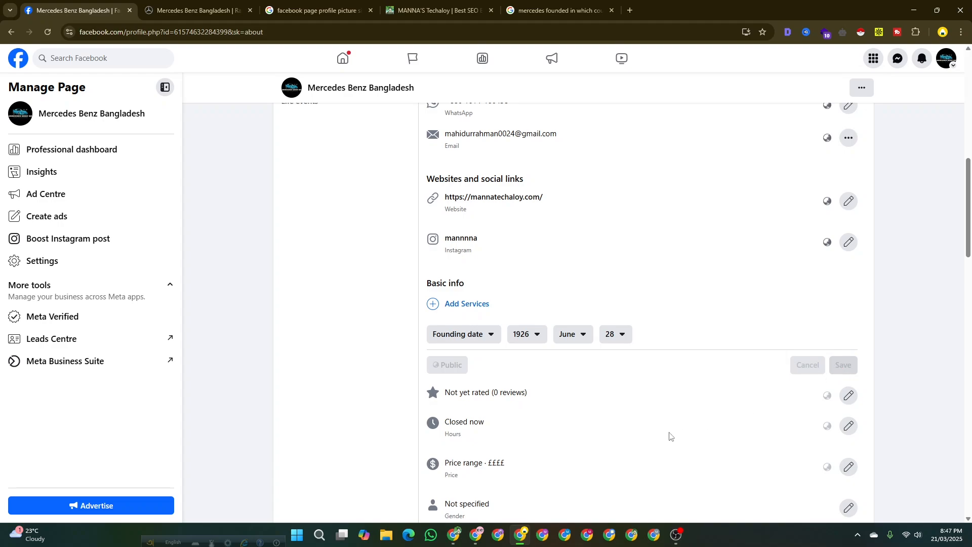
{"action": "left_click", "coordinate": [466, 304]}
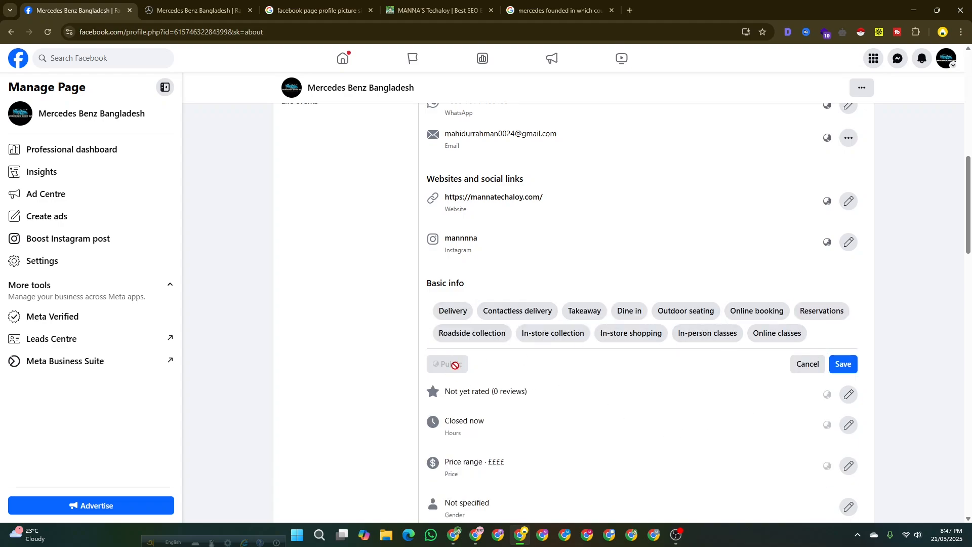
Cancel the services editor unchanged and scroll About to confirm the 28 June 1926 founding date
{"action": "left_click", "coordinate": [806, 363]}
{"action": "scroll", "coordinate": [512, 418], "scroll_direction": "down", "scroll_amount": 2}
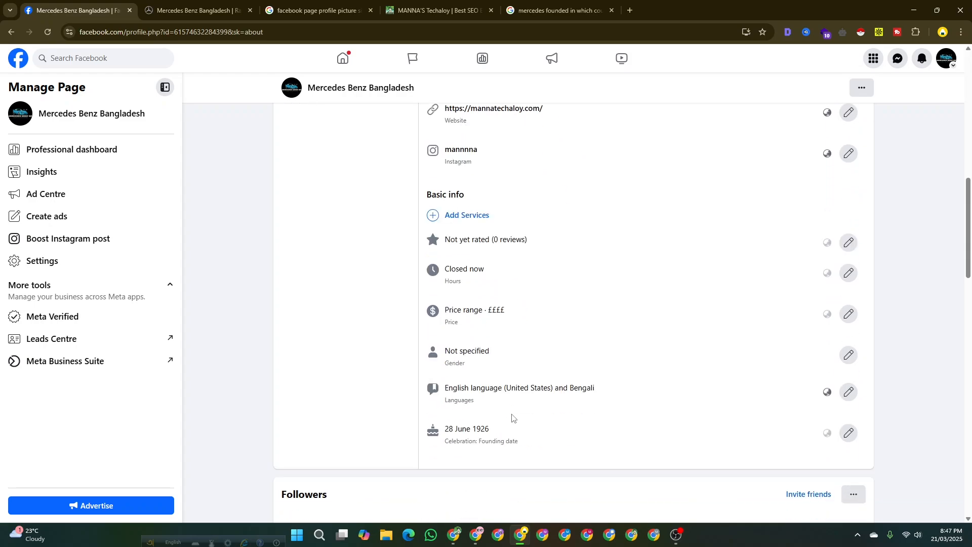
{"action": "scroll", "coordinate": [511, 418], "scroll_direction": "down", "scroll_amount": 2}
{"action": "scroll", "coordinate": [512, 405], "scroll_direction": "up", "scroll_amount": 4}
{"action": "scroll", "coordinate": [512, 406], "scroll_direction": "down", "scroll_amount": 2}
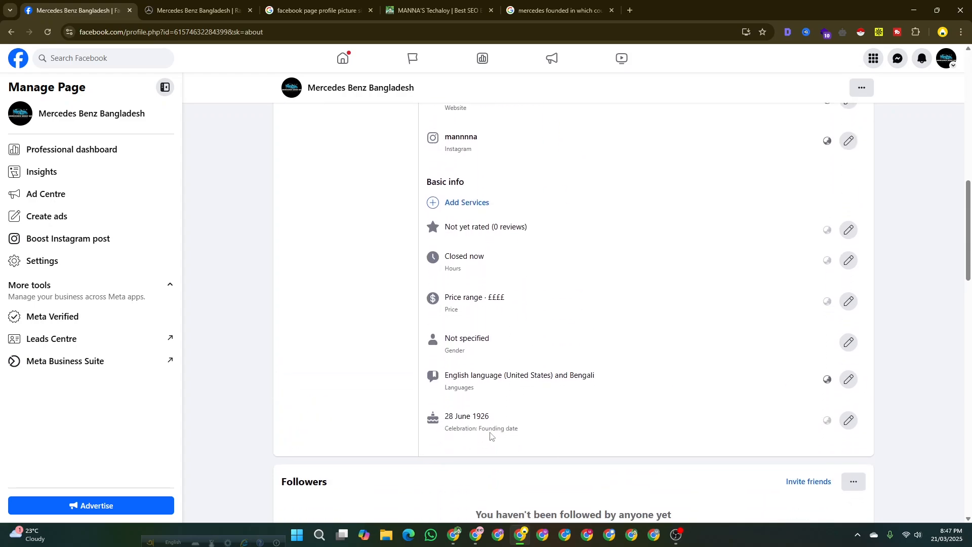
{"action": "scroll", "coordinate": [490, 437], "scroll_direction": "up", "scroll_amount": 10}
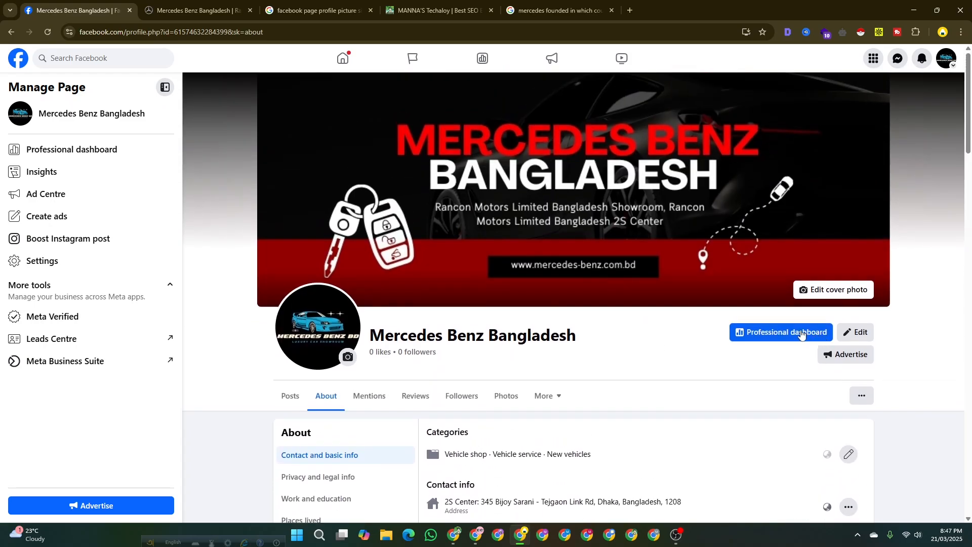
{"action": "scroll", "coordinate": [473, 267], "scroll_direction": "down", "scroll_amount": 10}
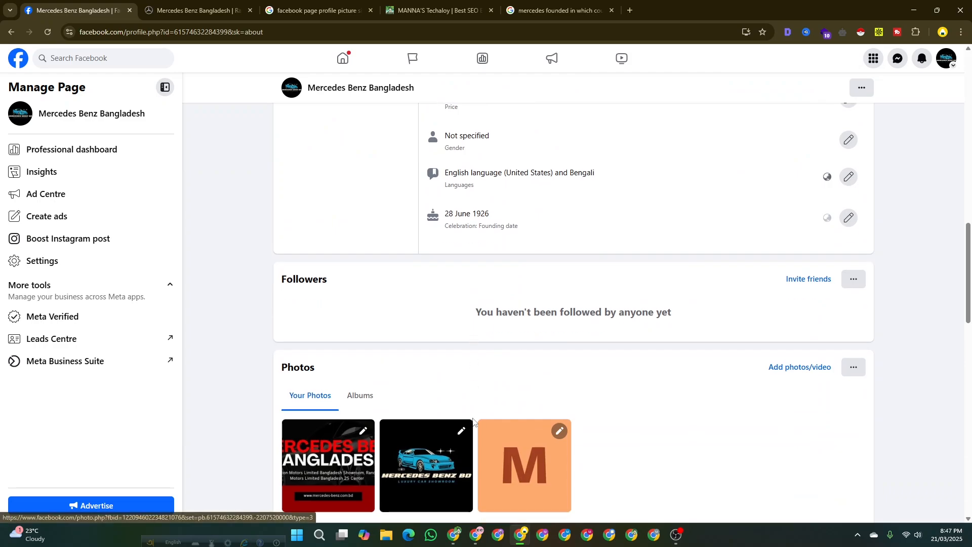
{"action": "scroll", "coordinate": [473, 420], "scroll_direction": "up", "scroll_amount": 10}
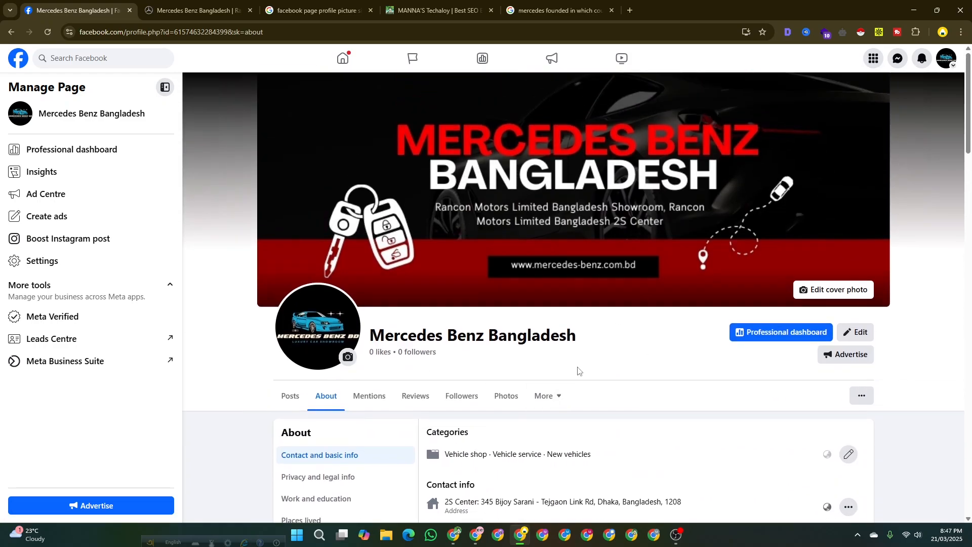
{"action": "scroll", "coordinate": [578, 369], "scroll_direction": "down", "scroll_amount": 6}
{"action": "scroll", "coordinate": [618, 408], "scroll_direction": "up", "scroll_amount": 4}
{"action": "scroll", "coordinate": [604, 374], "scroll_direction": "down", "scroll_amount": 4}
{"action": "scroll", "coordinate": [492, 461], "scroll_direction": "up", "scroll_amount": 4}
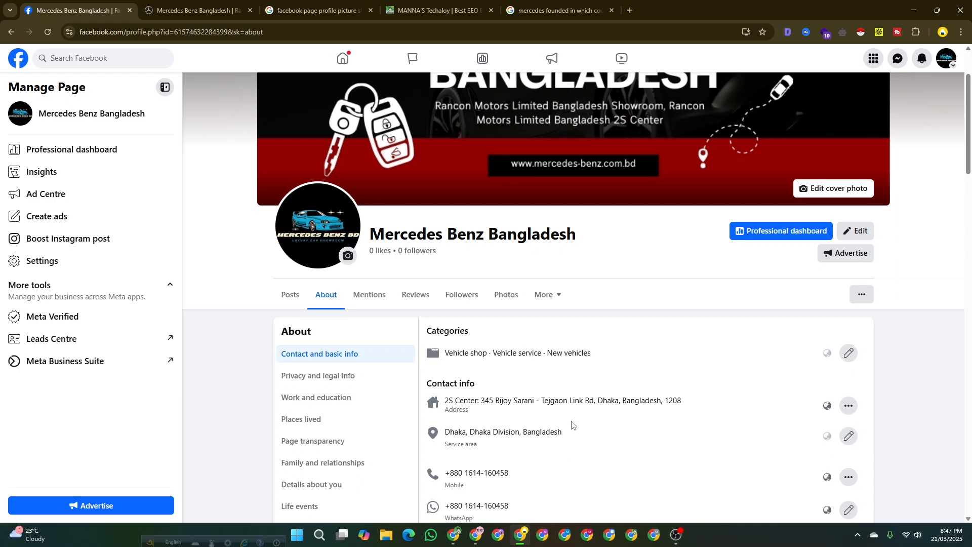
{"action": "scroll", "coordinate": [541, 414], "scroll_direction": "down", "scroll_amount": 2}
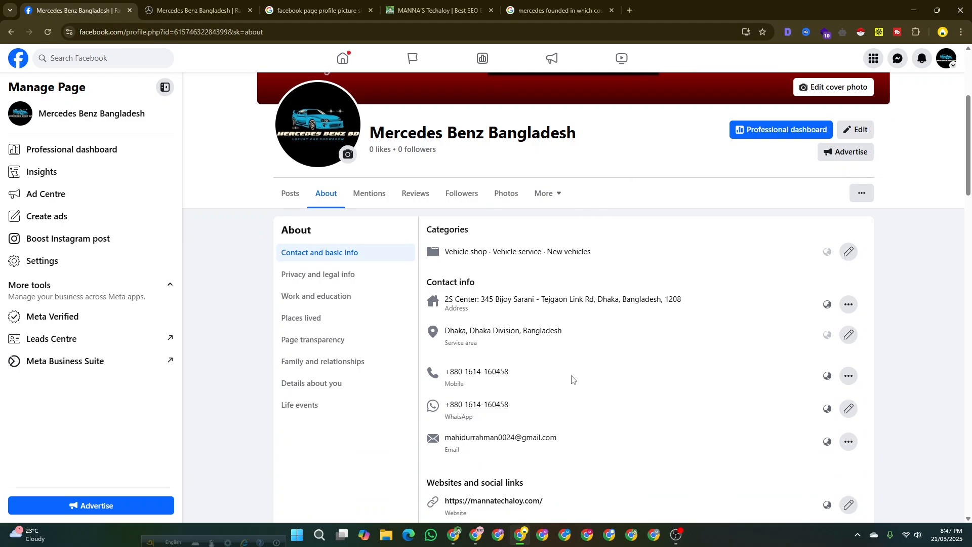
{"action": "scroll", "coordinate": [515, 400], "scroll_direction": "up", "scroll_amount": 1}
{"action": "scroll", "coordinate": [527, 364], "scroll_direction": "down", "scroll_amount": 6}
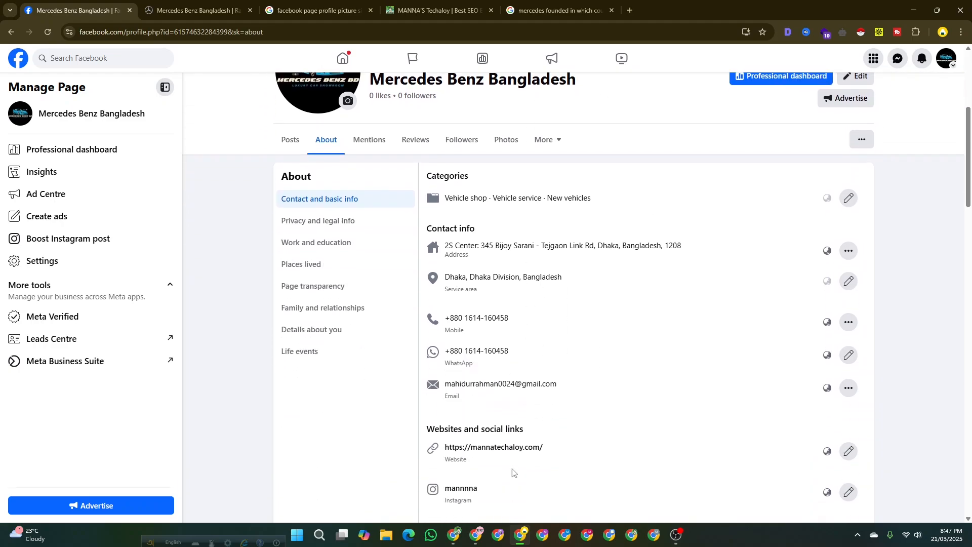
{"action": "scroll", "coordinate": [540, 408], "scroll_direction": "up", "scroll_amount": 7}
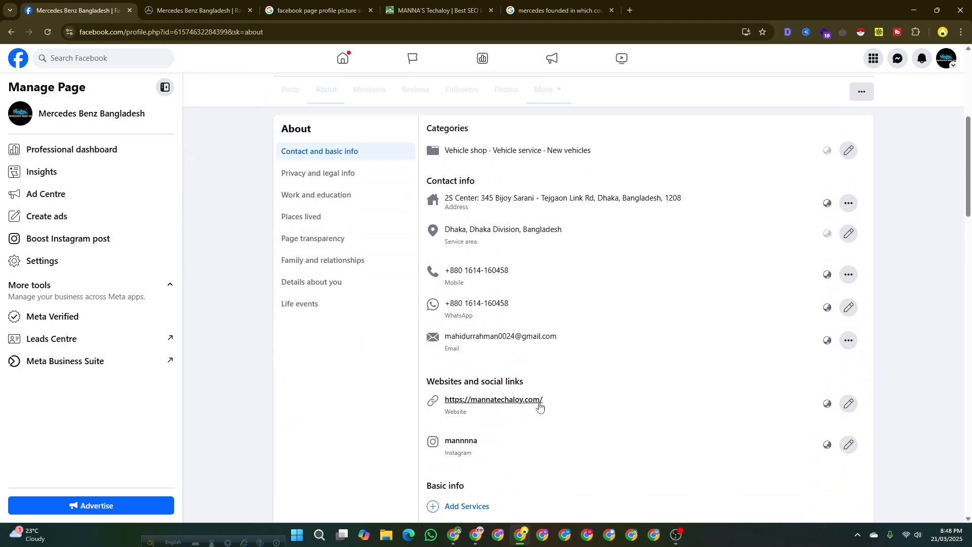